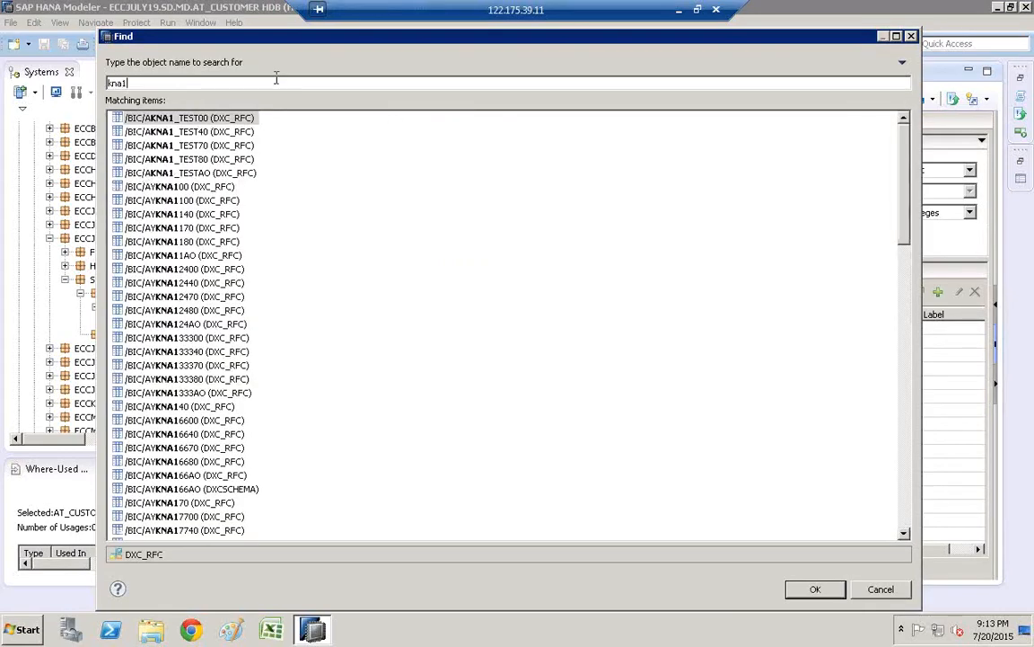
Find KNA1 and add the HANAUSER KNA1 table to the AT_CUSTOMER Data Foundation
key(BackSpace)
key(BackSpace)
key(BackSpace)
text(KNA1)
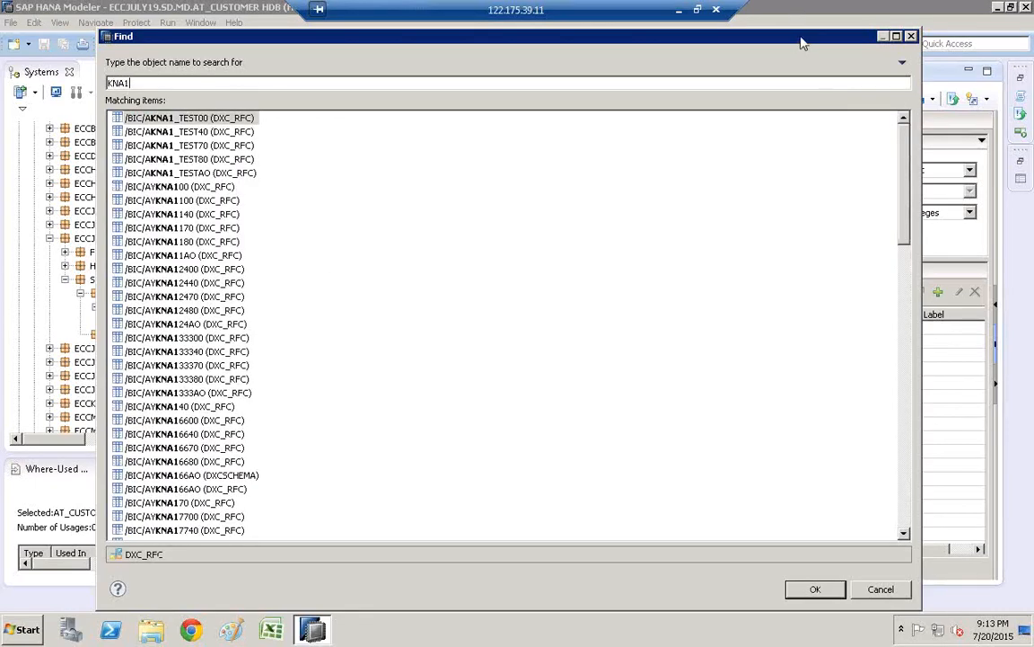
click(905, 505)
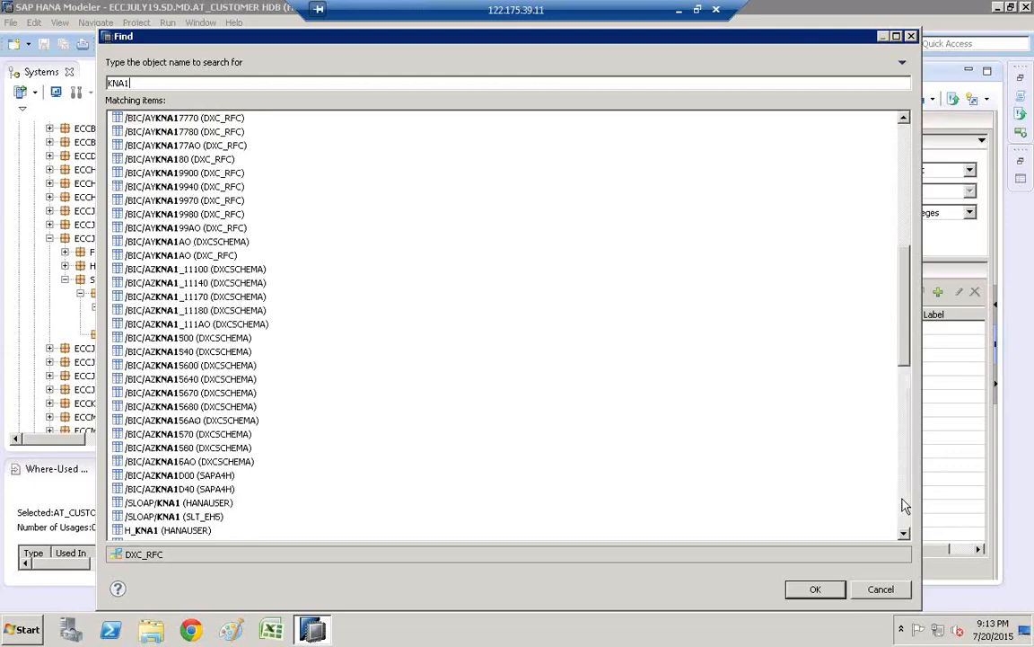
click(904, 505)
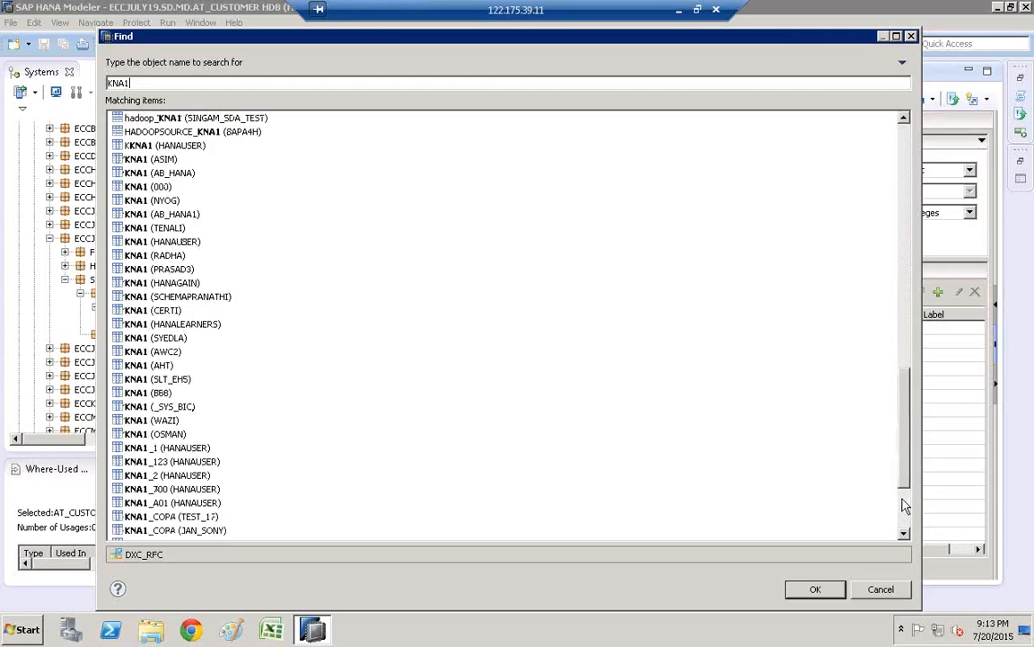
click(156, 146)
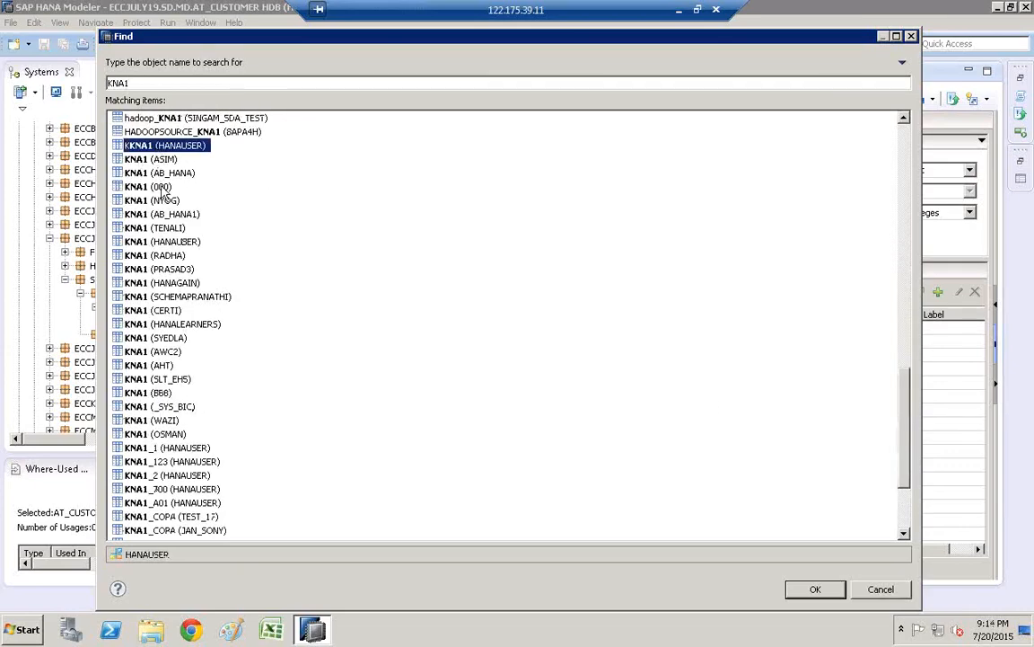
click(165, 244)
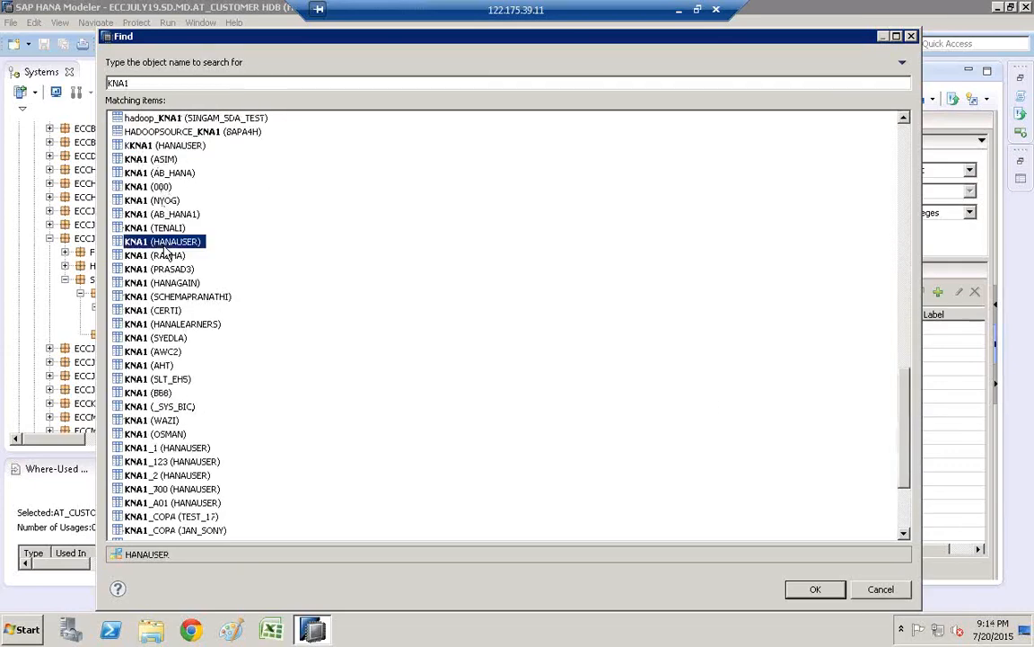
click(811, 591)
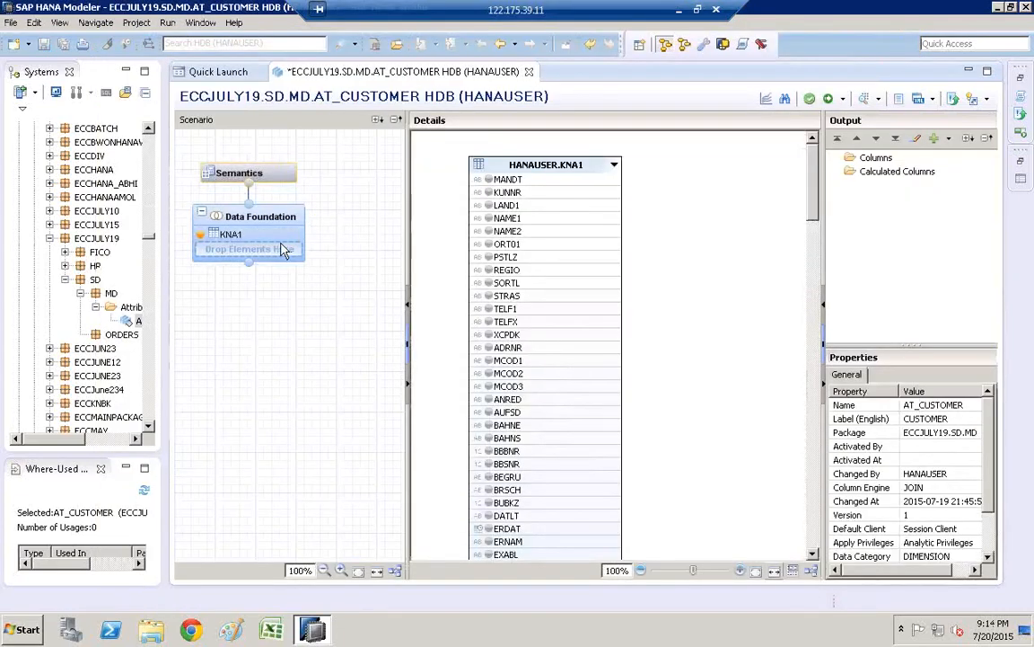
Add the HANAUSER table T005T to the Data Foundation
click(320, 215)
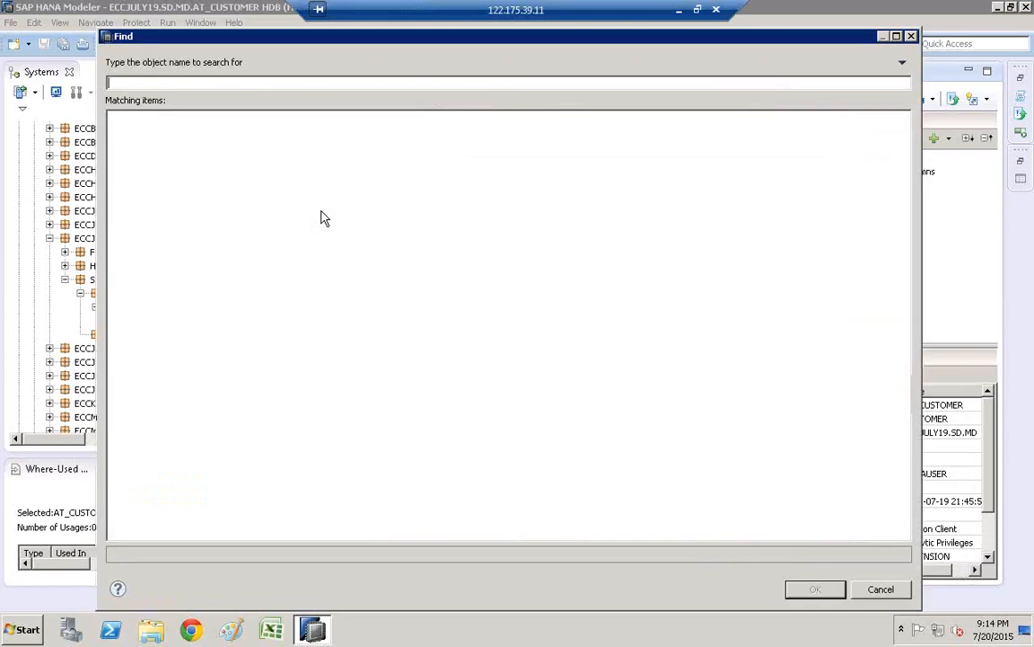
text(T)
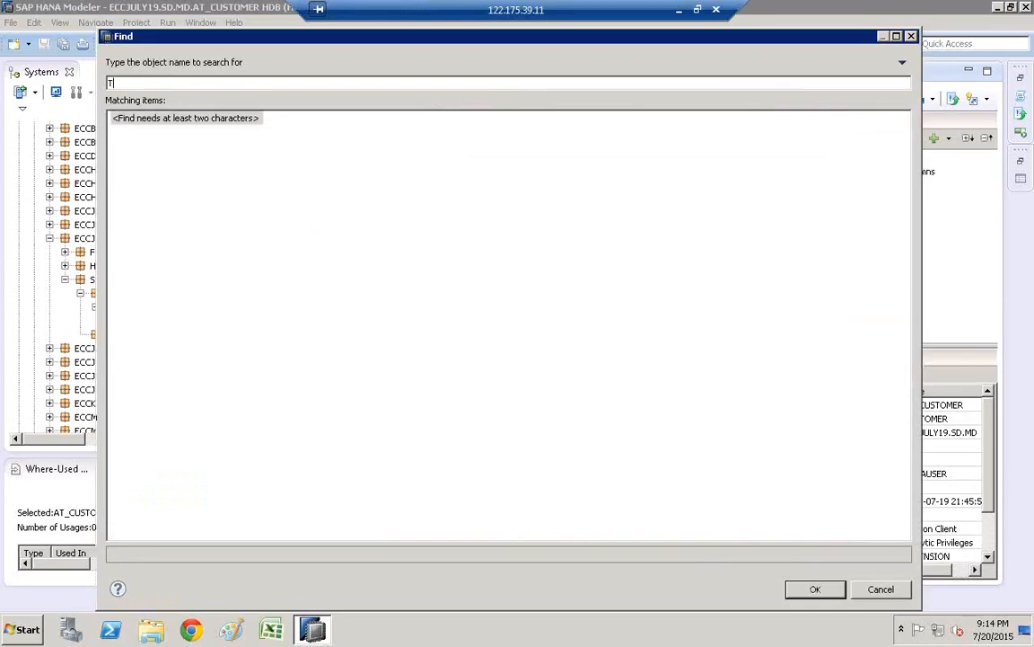
text(005T)
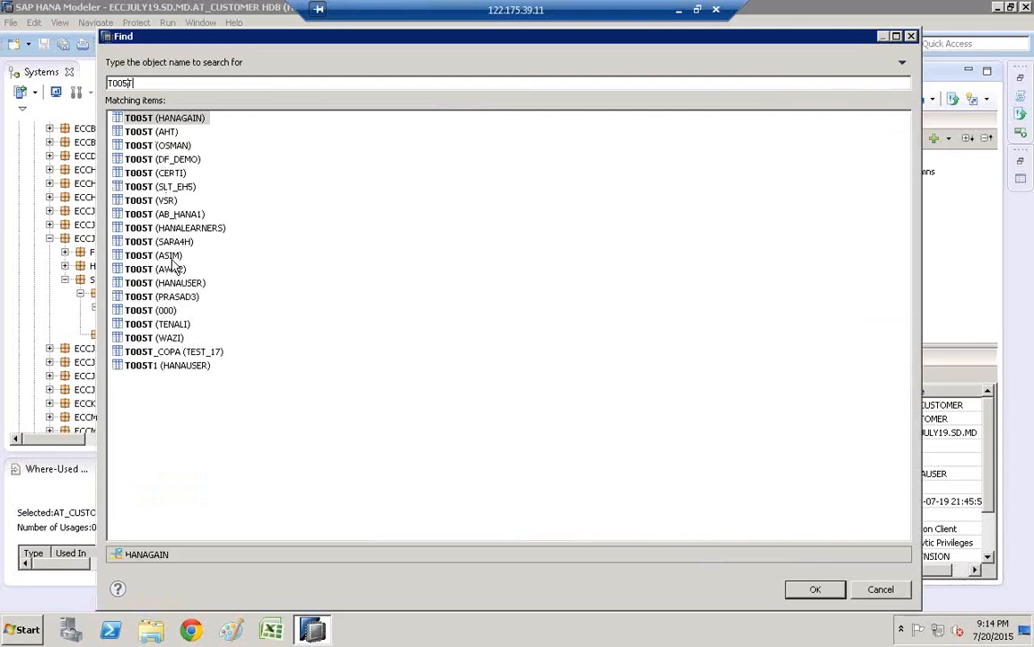
click(156, 117)
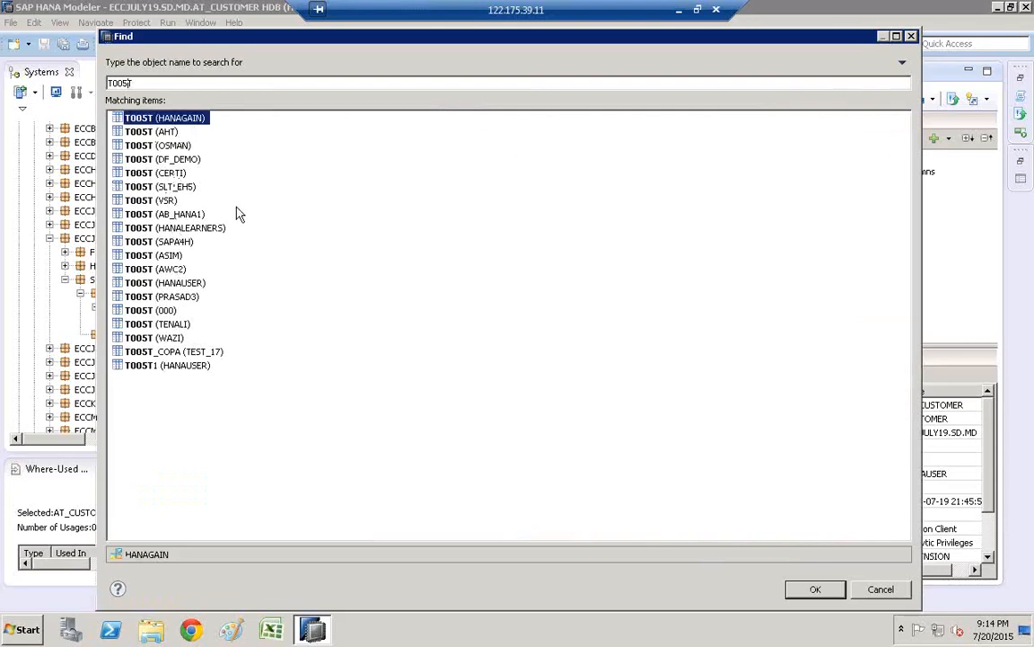
click(180, 282)
click(815, 589)
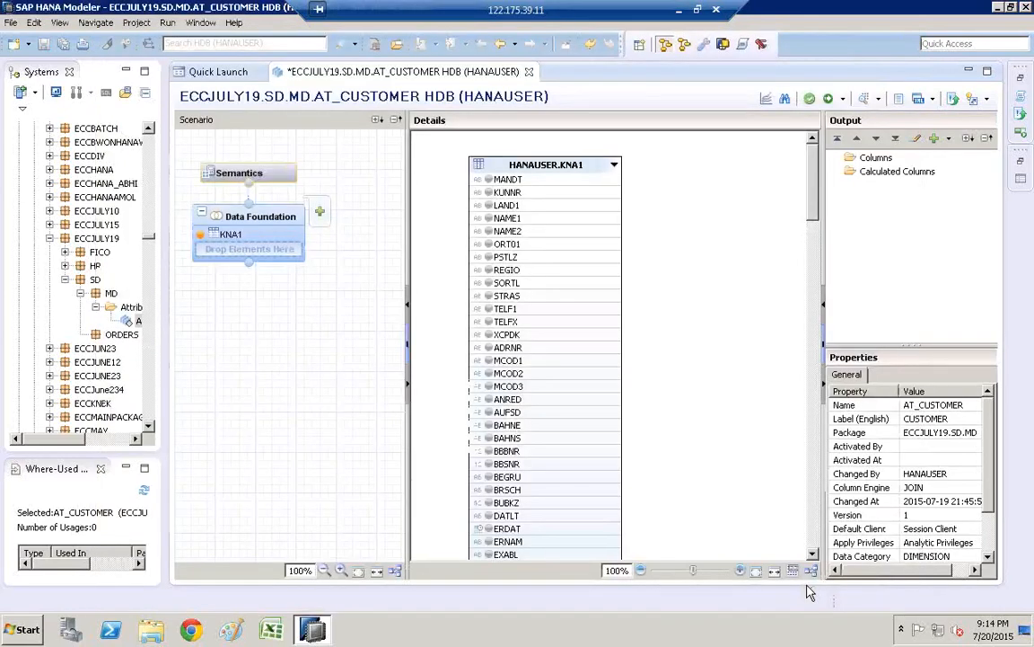
Add the HANAUSER table T005U to the Data Foundation as well
click(319, 212)
text(T005U)
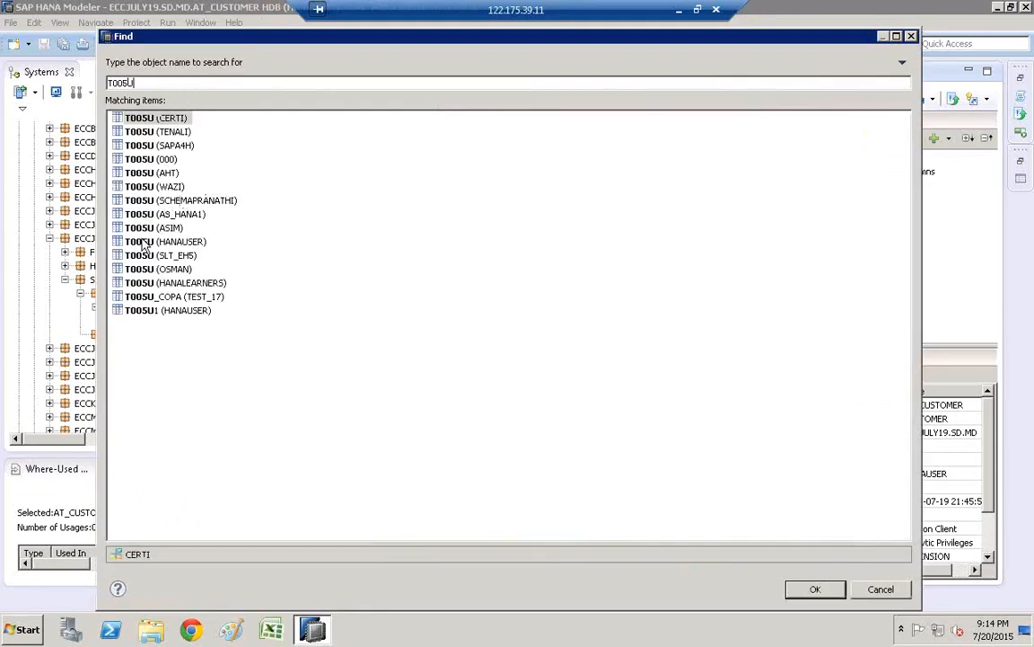
click(167, 242)
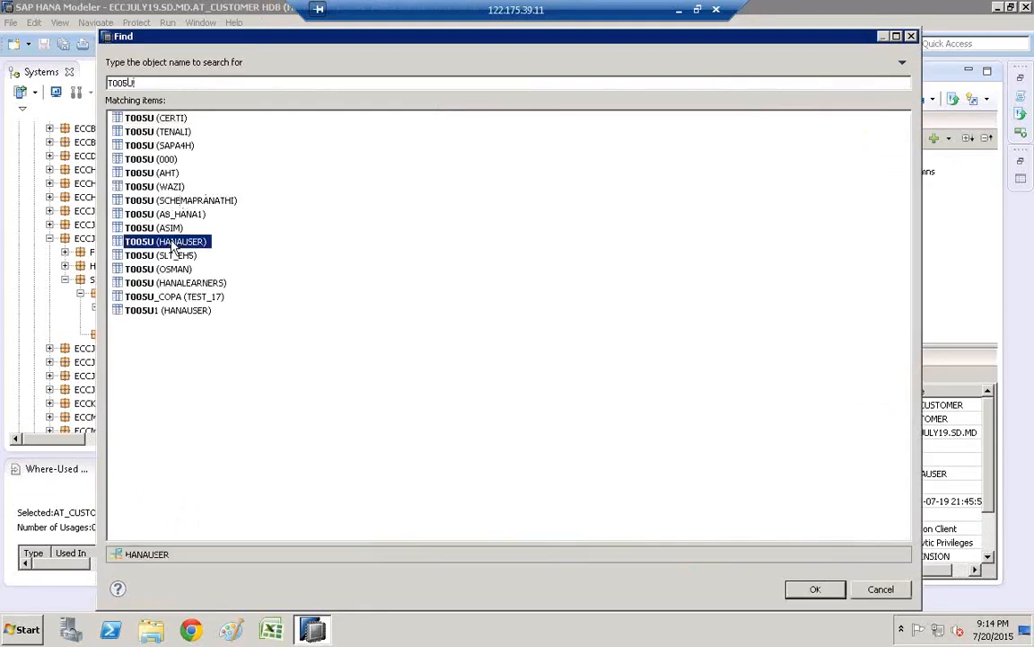
click(816, 589)
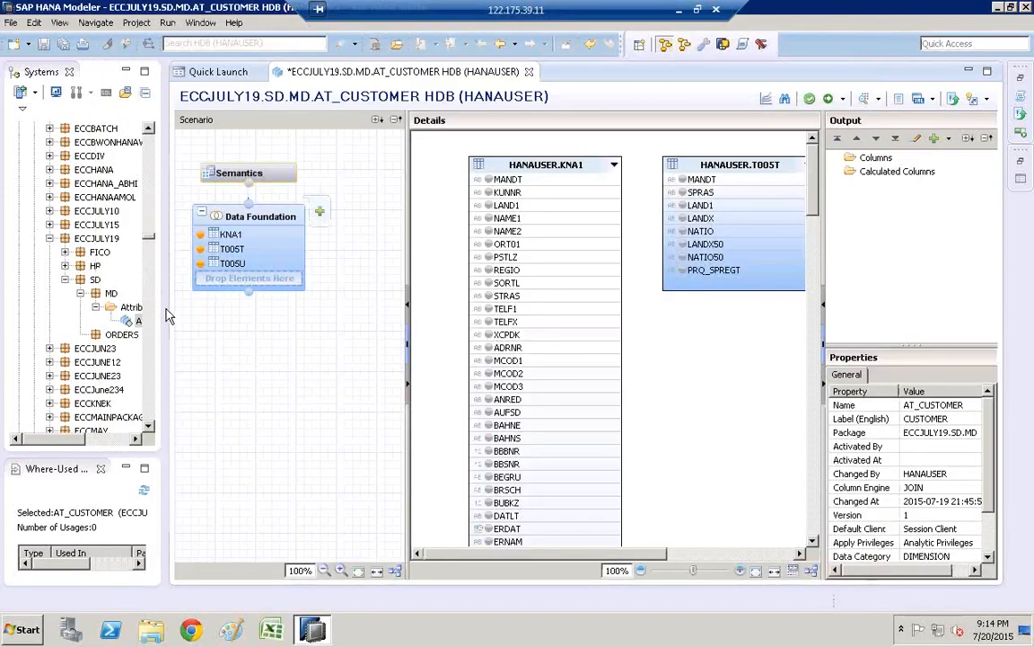
Narrow the Systems panel and widen the Details area so all tables fit
drag(61, 300, 103, 300)
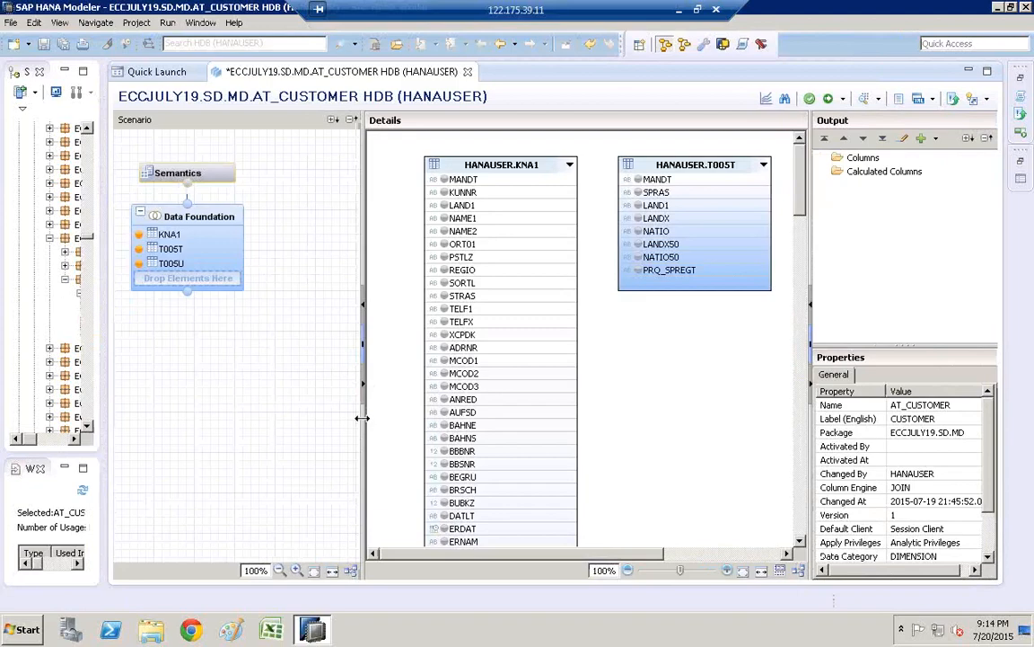
drag(300, 418, 296, 407)
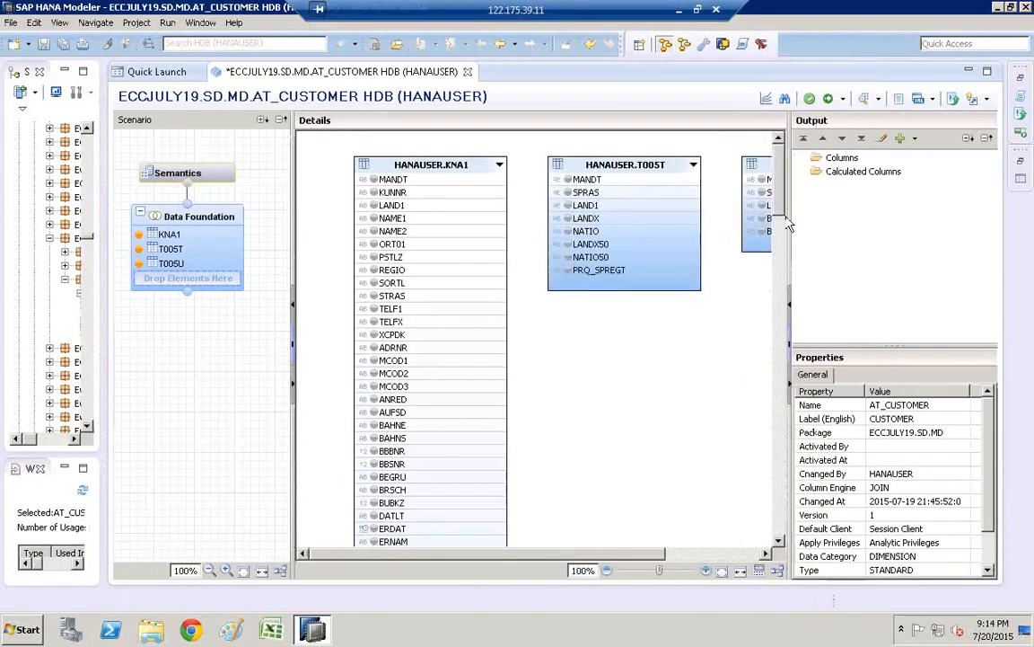
drag(884, 213, 938, 270)
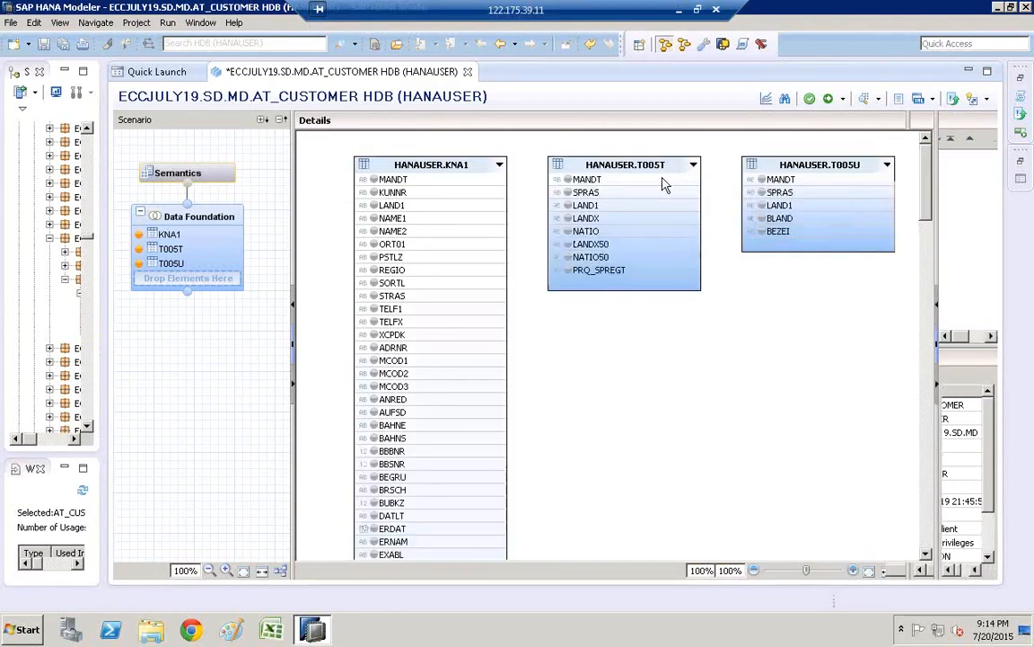
Place T005T at top right with T005U beneath it, then show the Modeler welcome page
drag(815, 163, 689, 379)
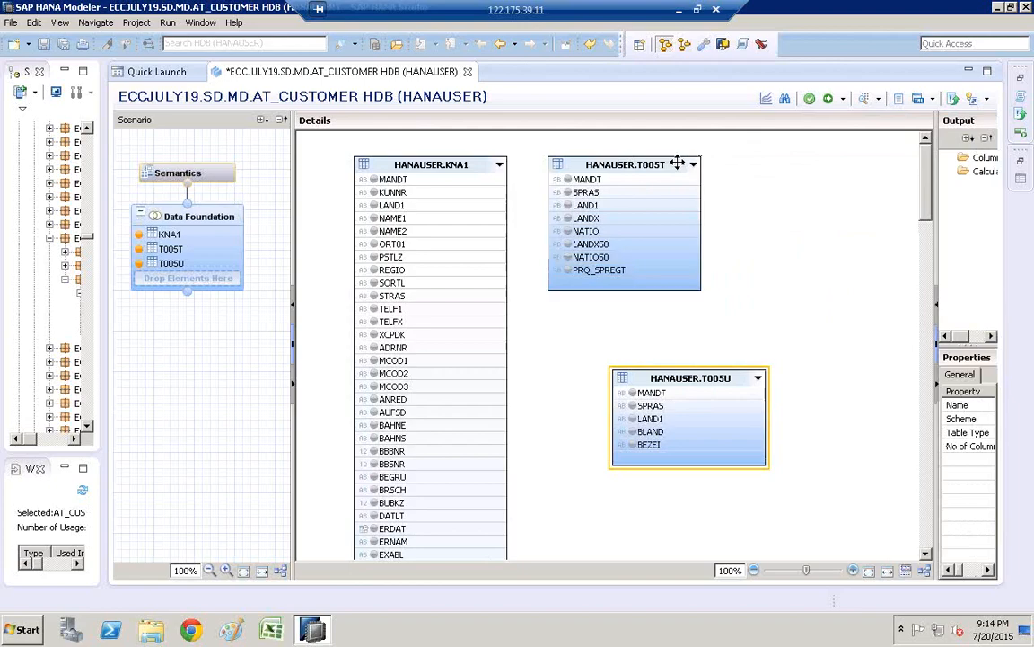
drag(678, 163, 727, 162)
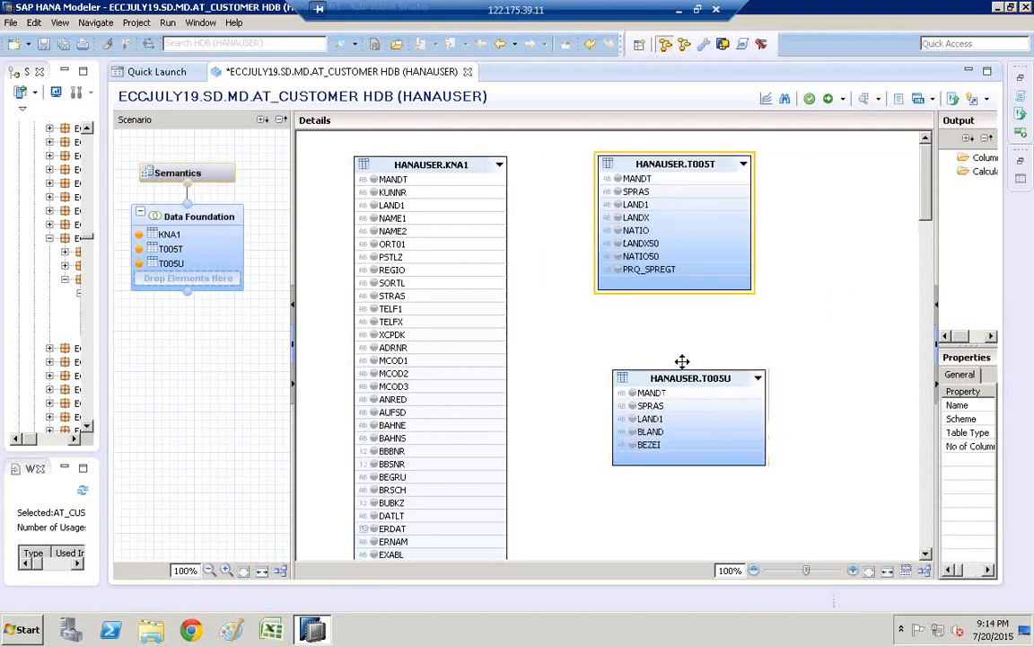
drag(683, 378, 682, 361)
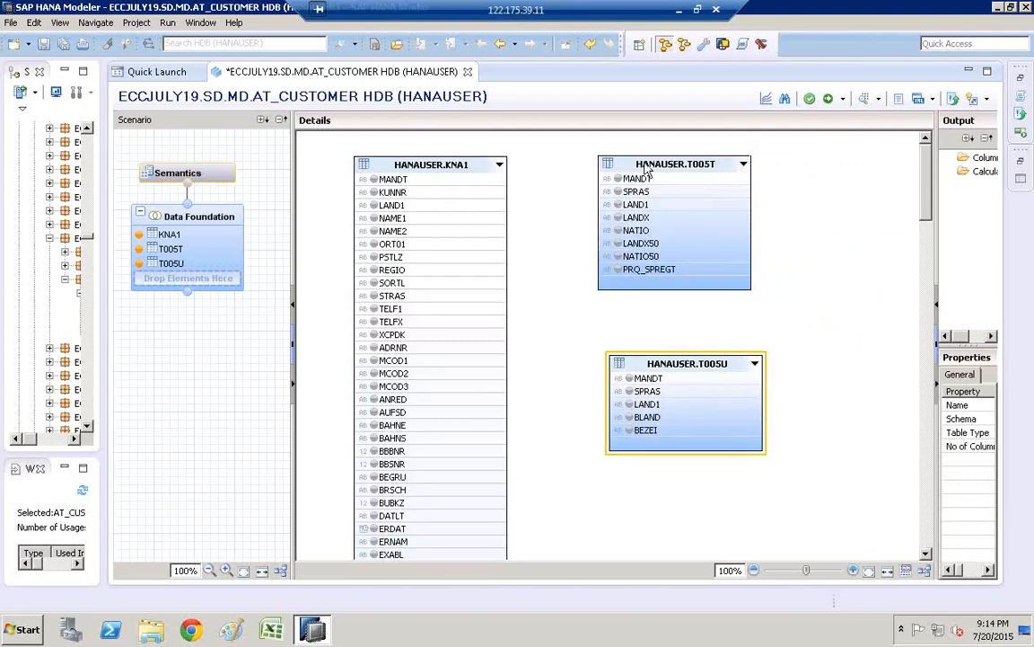
click(148, 72)
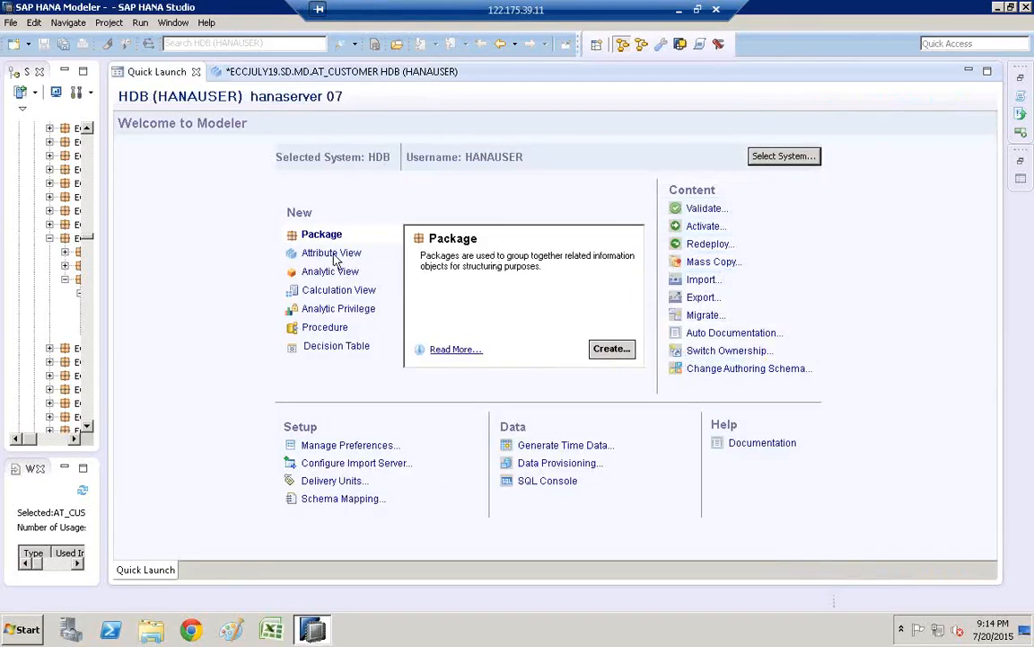
click(310, 252)
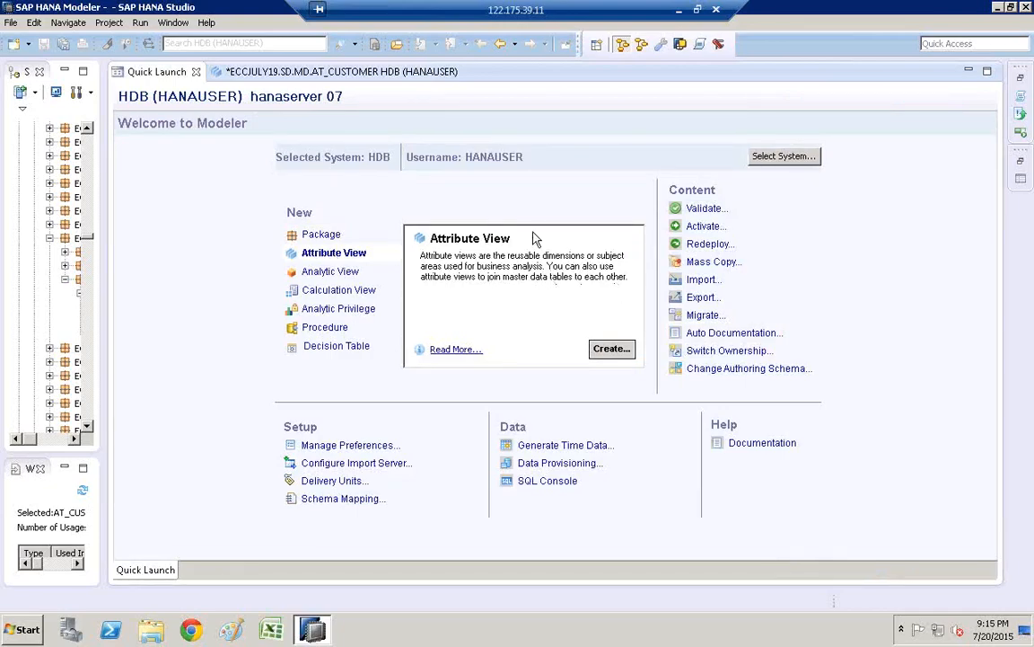
click(286, 73)
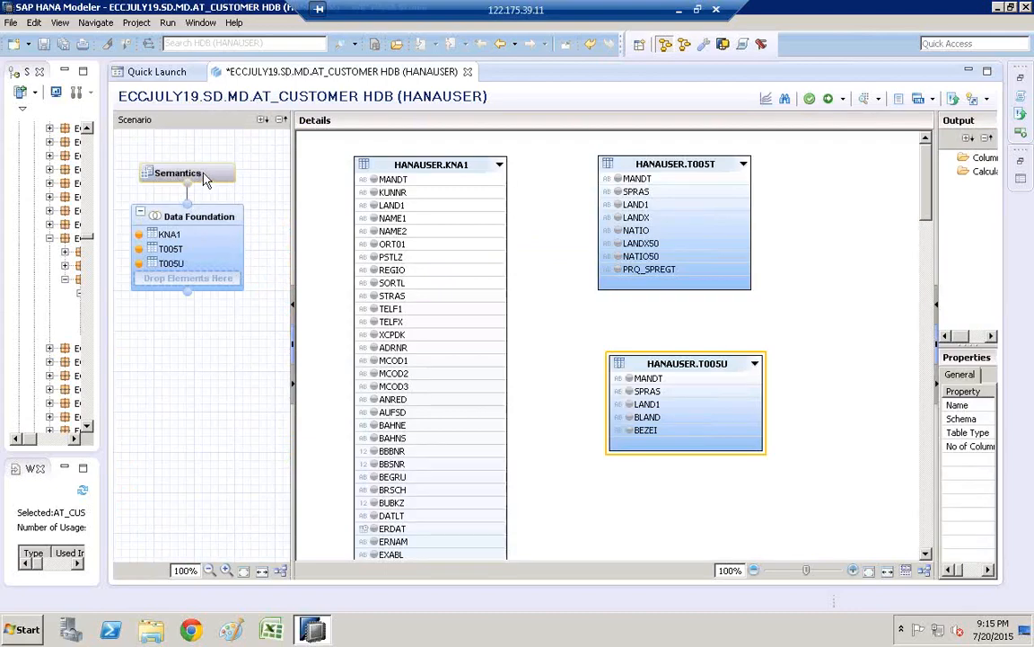
Join KNA1's LAND1 to T005T's LAND1 with a referential join
click(189, 224)
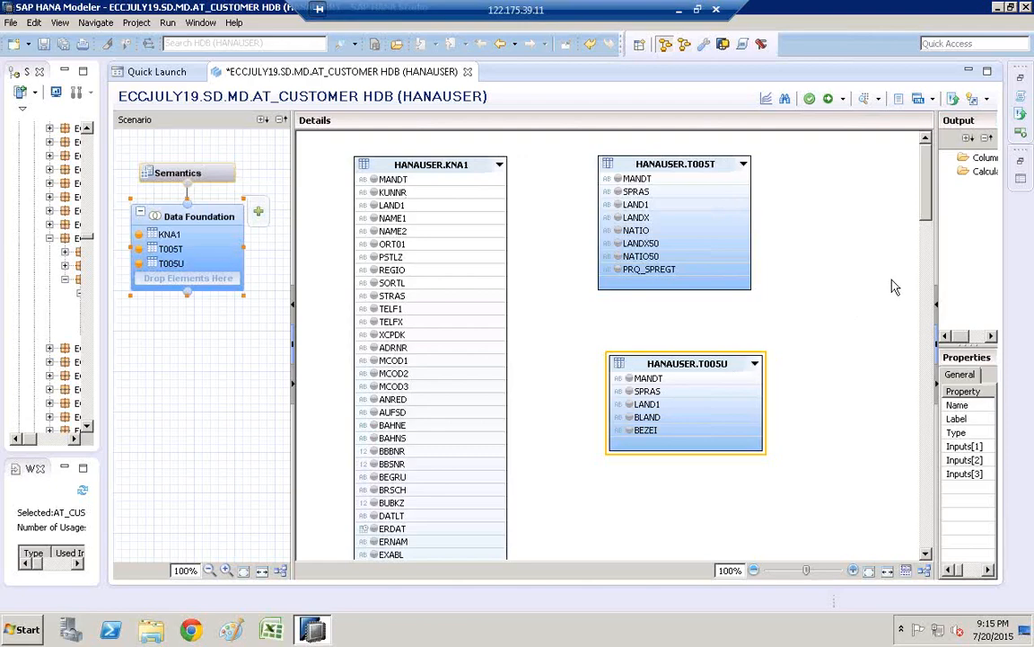
drag(935, 266, 826, 336)
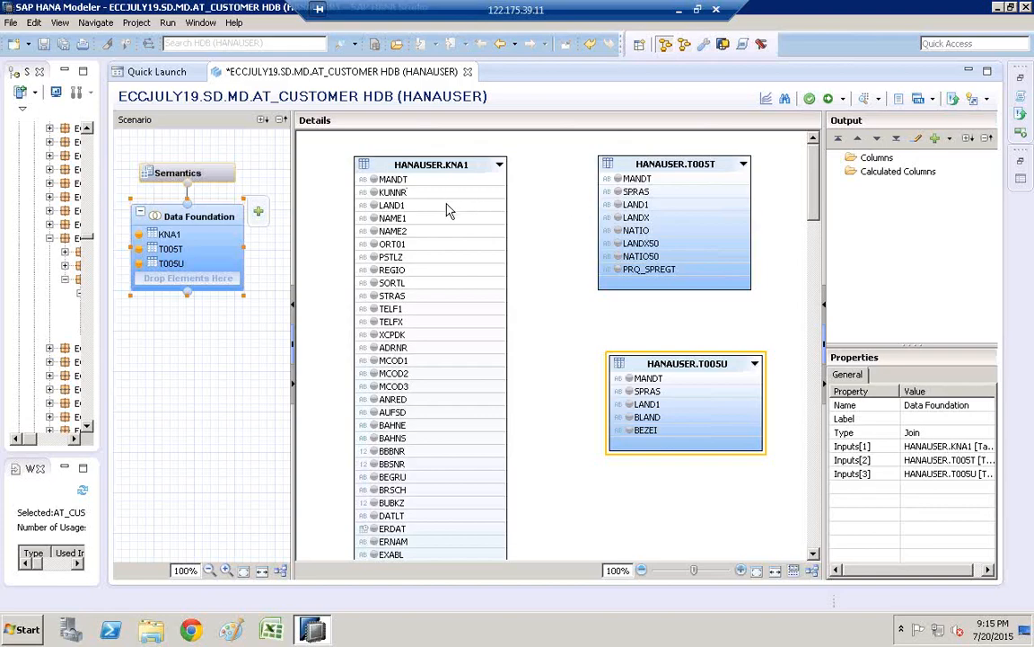
click(422, 206)
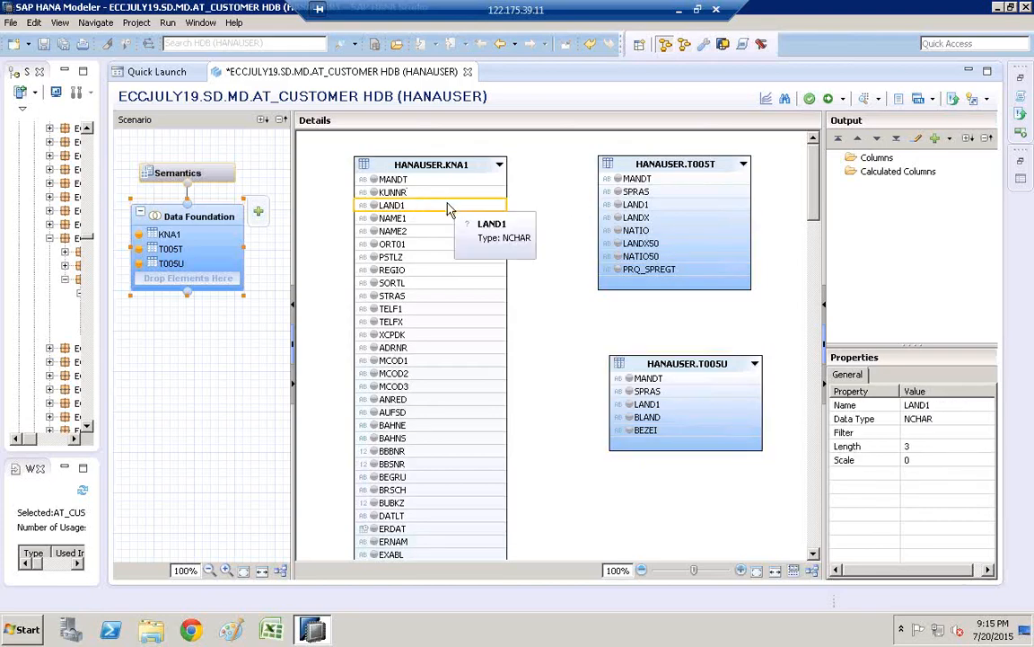
drag(451, 209, 610, 206)
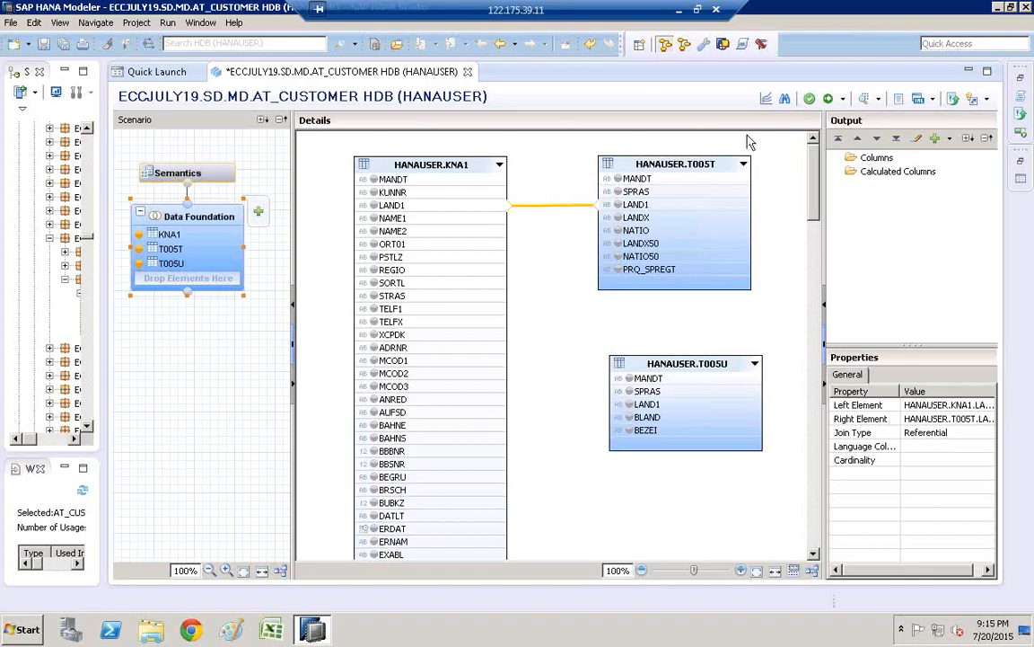
Add KNA1's KUNNR, NAME1 and LAND1 to the output columns and select the LAND1 join
click(375, 194)
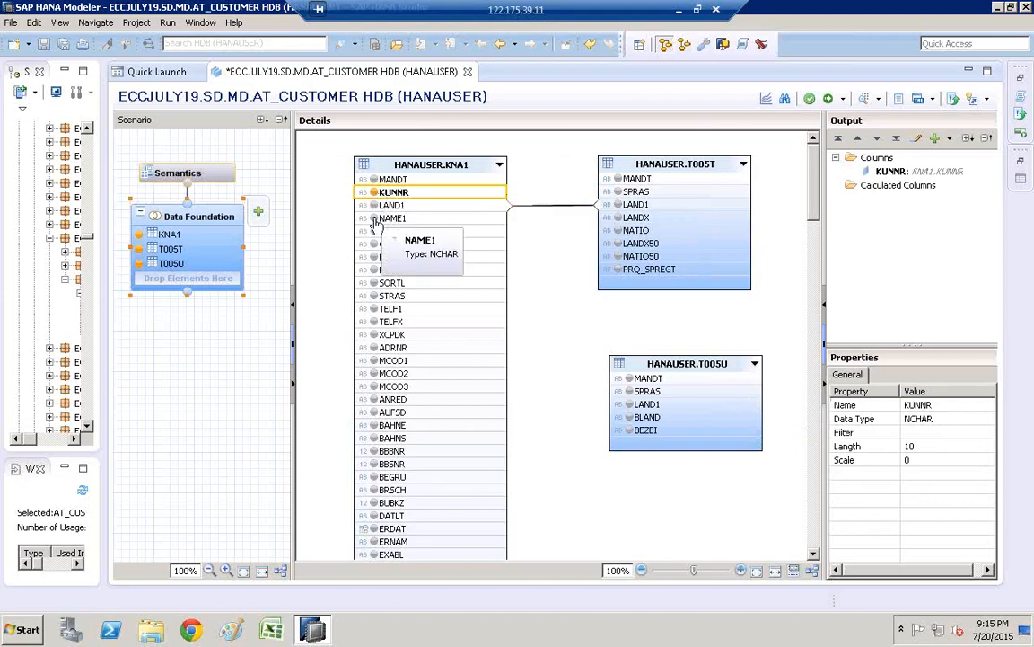
click(375, 220)
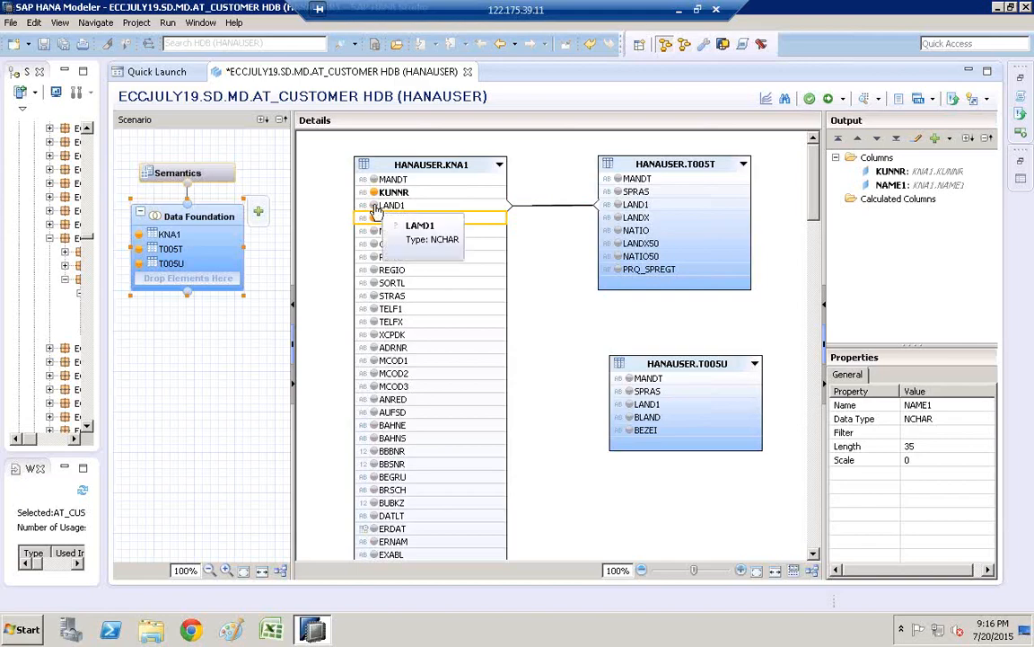
click(374, 206)
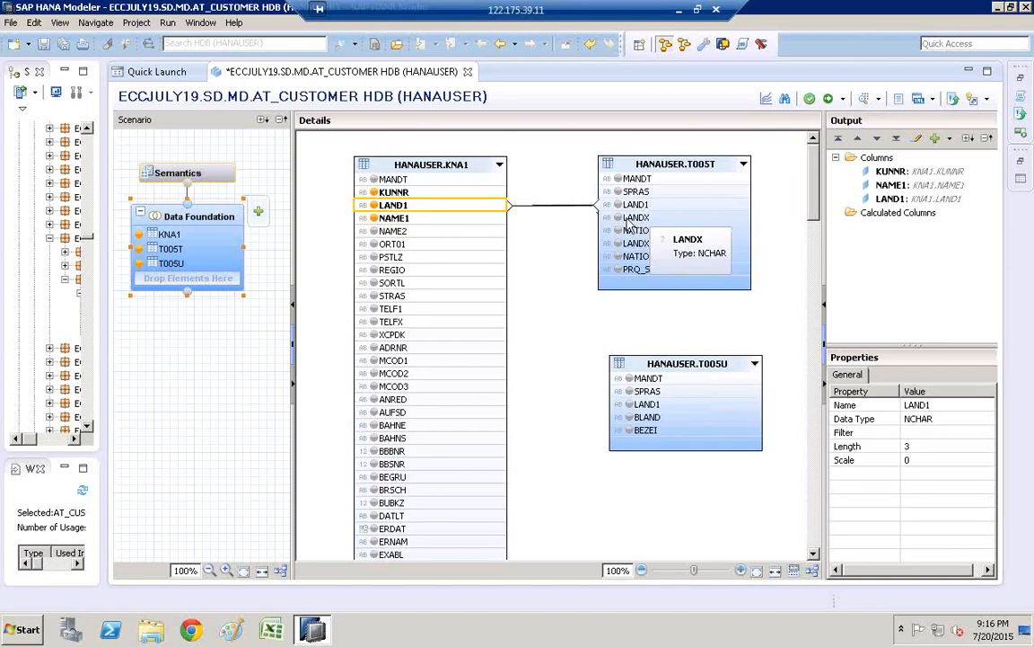
click(533, 207)
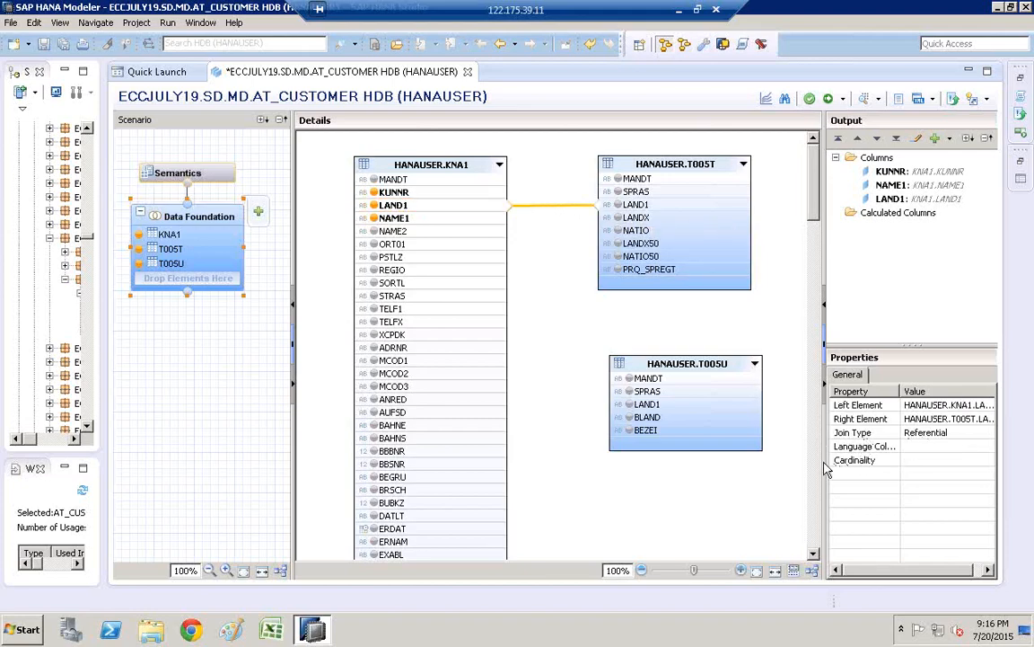
drag(817, 460, 774, 460)
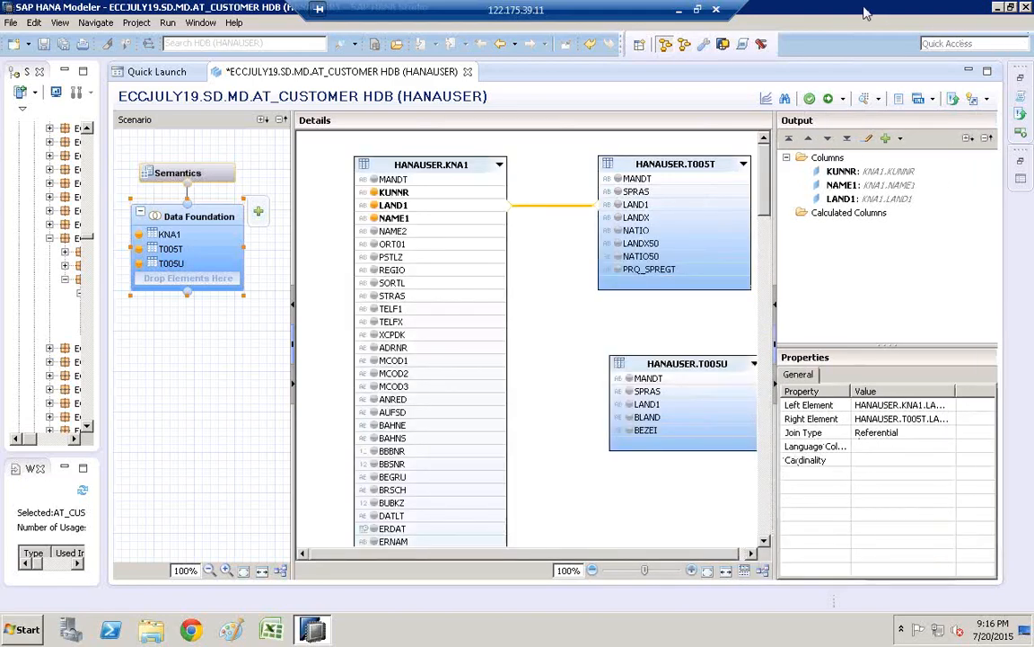
Change the KNA1–T005T LAND1 join type to Text Join
click(811, 43)
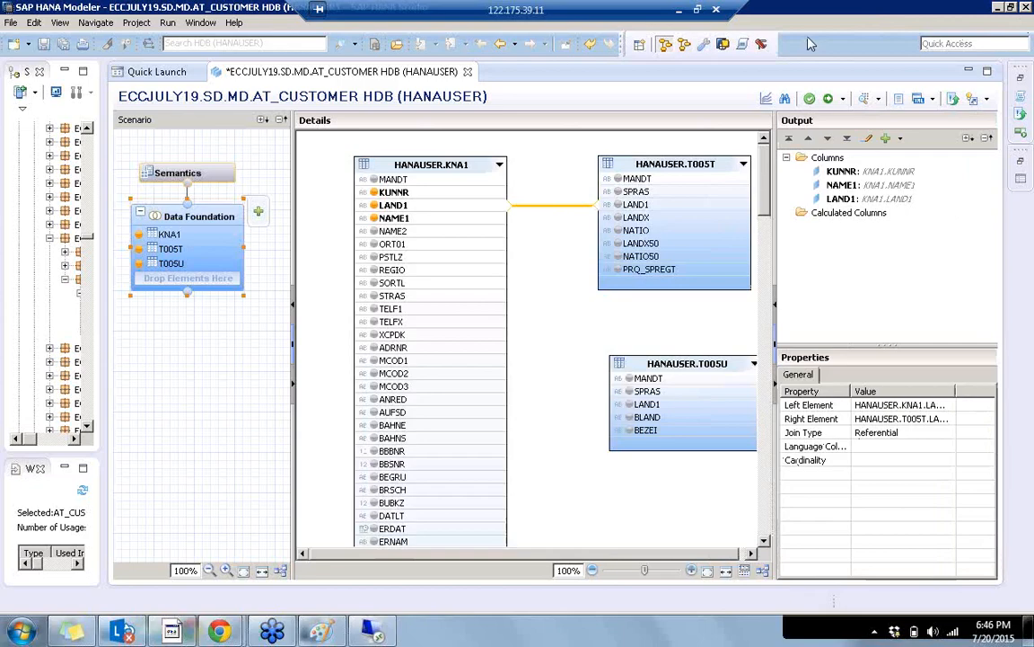
click(898, 434)
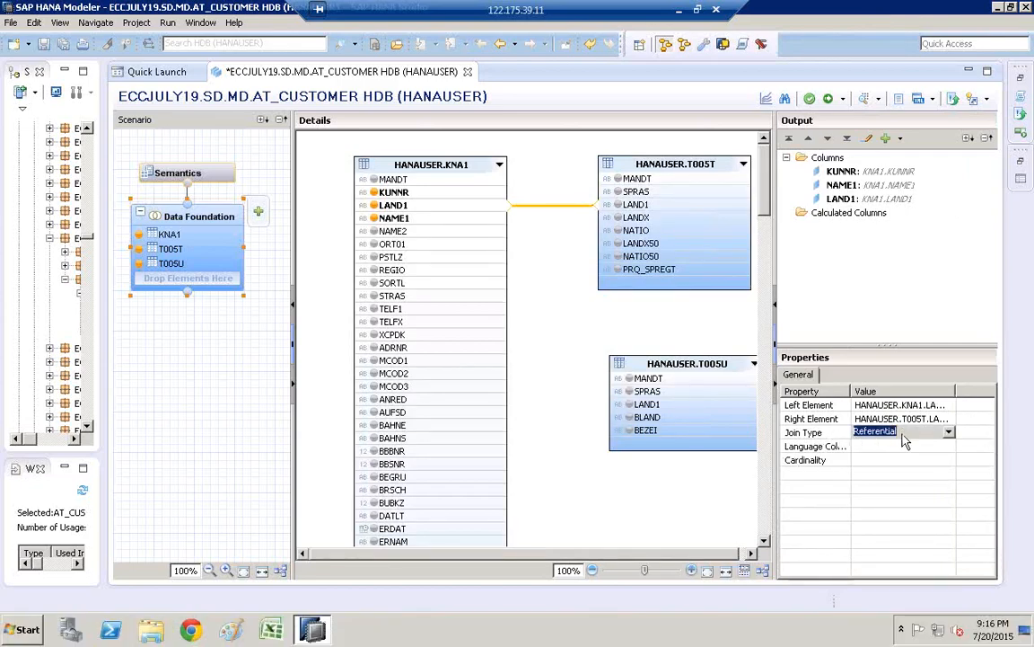
click(949, 433)
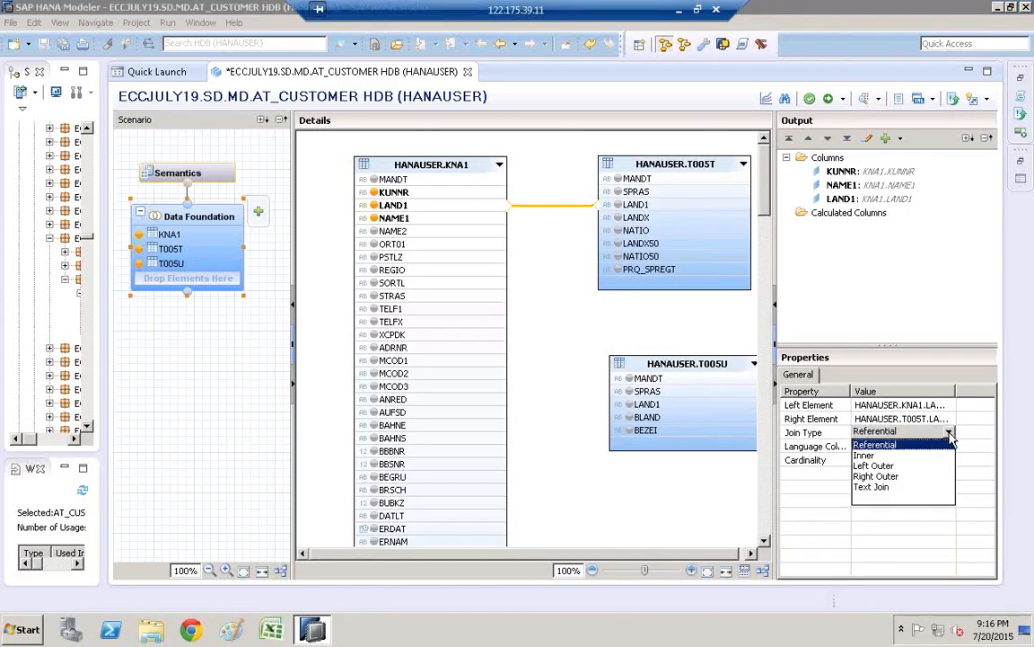
click(871, 487)
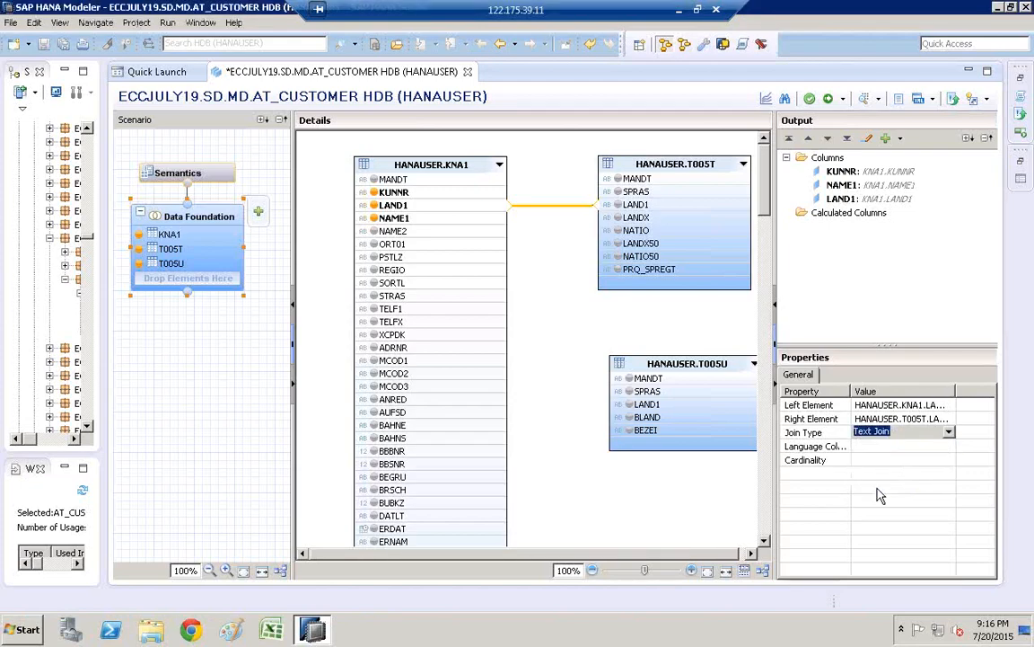
click(886, 434)
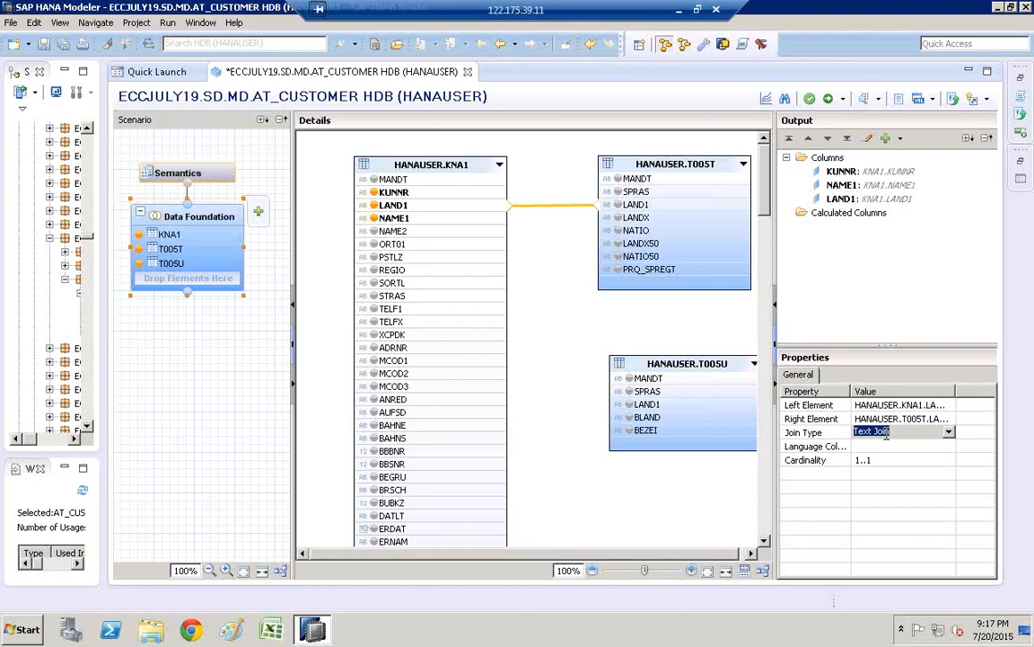
click(823, 449)
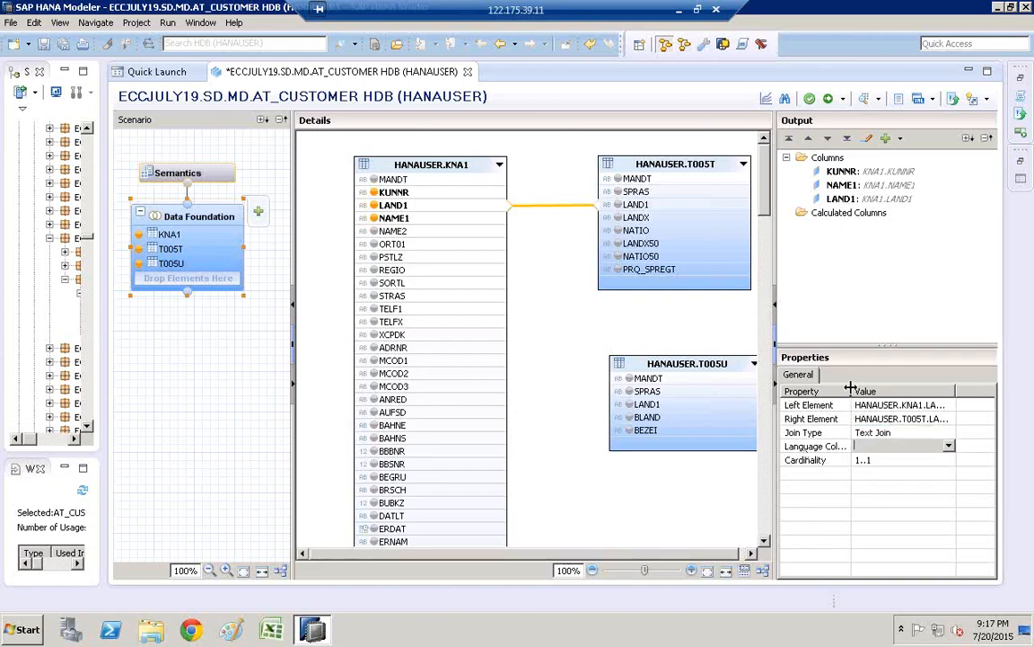
Choose SPRAS as the Text Join's language column
drag(850, 388, 855, 388)
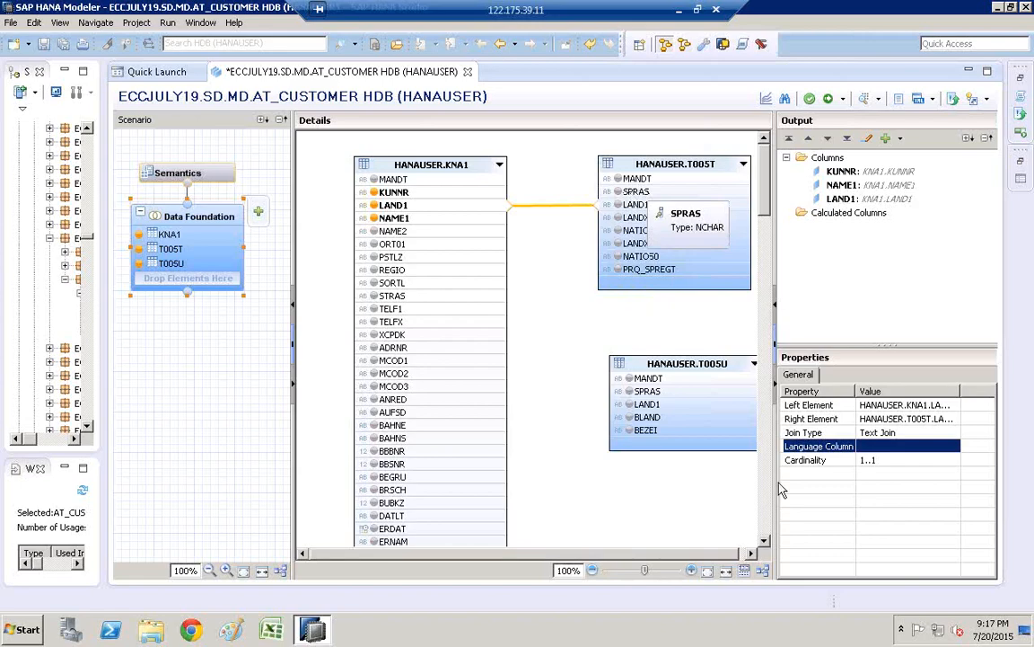
click(887, 447)
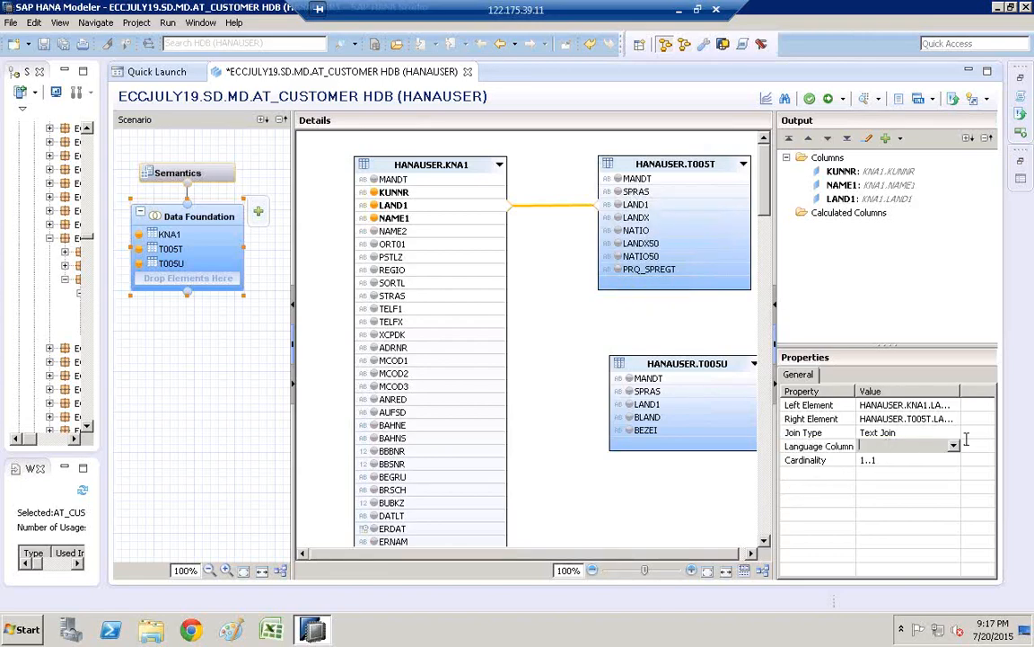
click(898, 446)
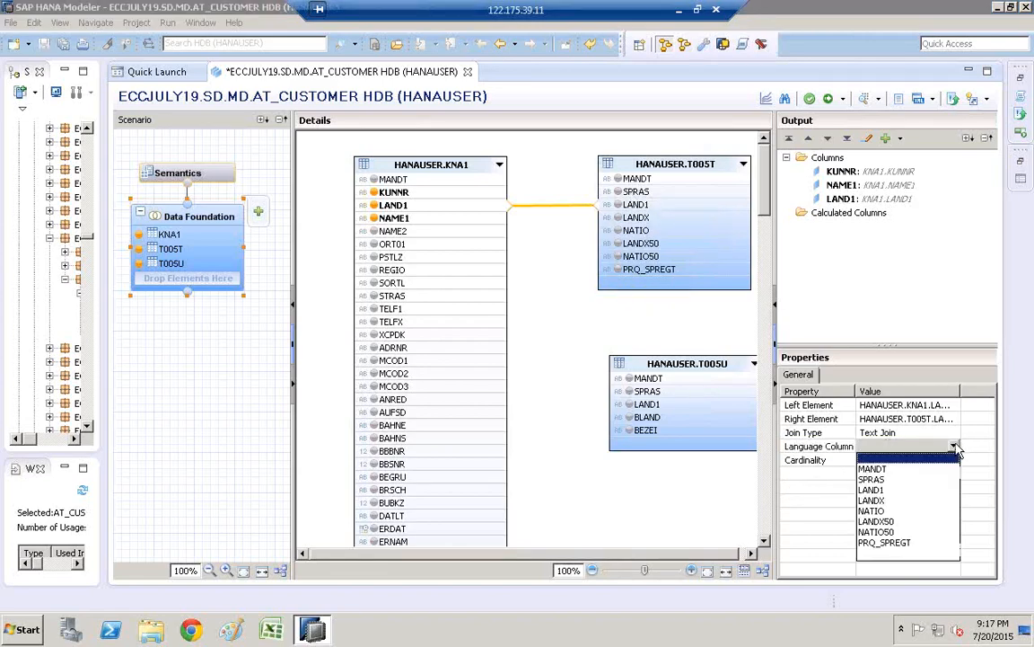
click(902, 478)
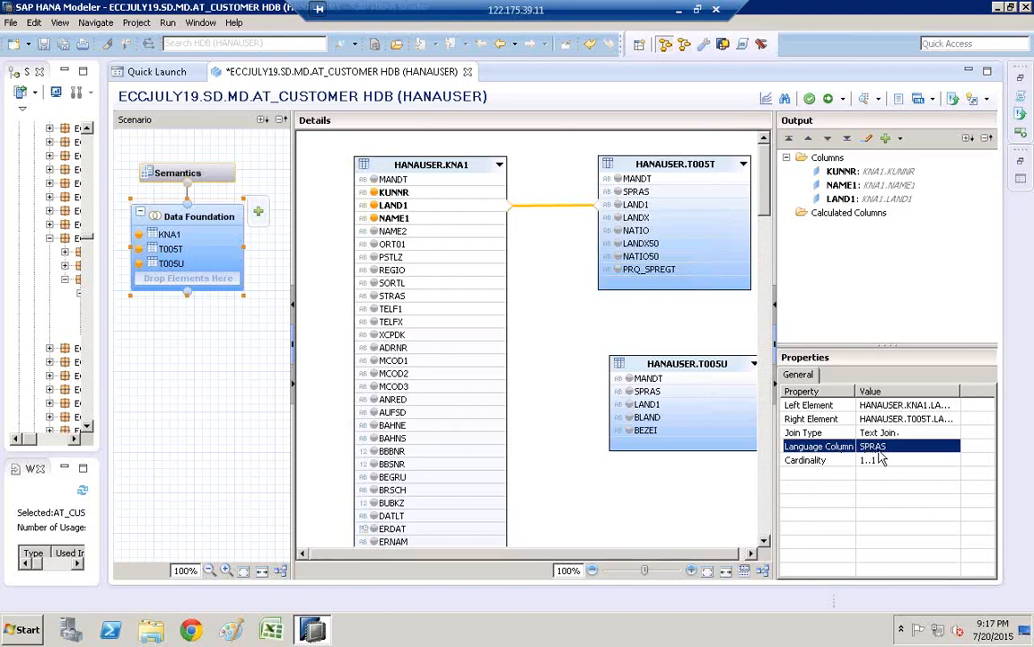
click(907, 432)
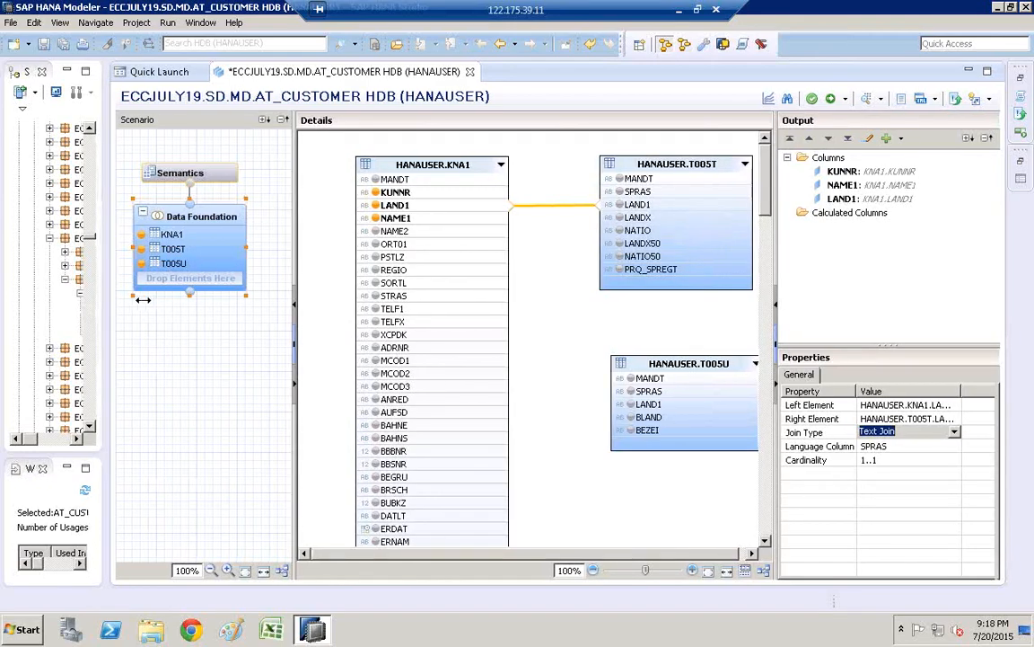
Widen the Systems panel and bring up the context menu of the HDB (HANAUSER) system
drag(143, 300, 252, 106)
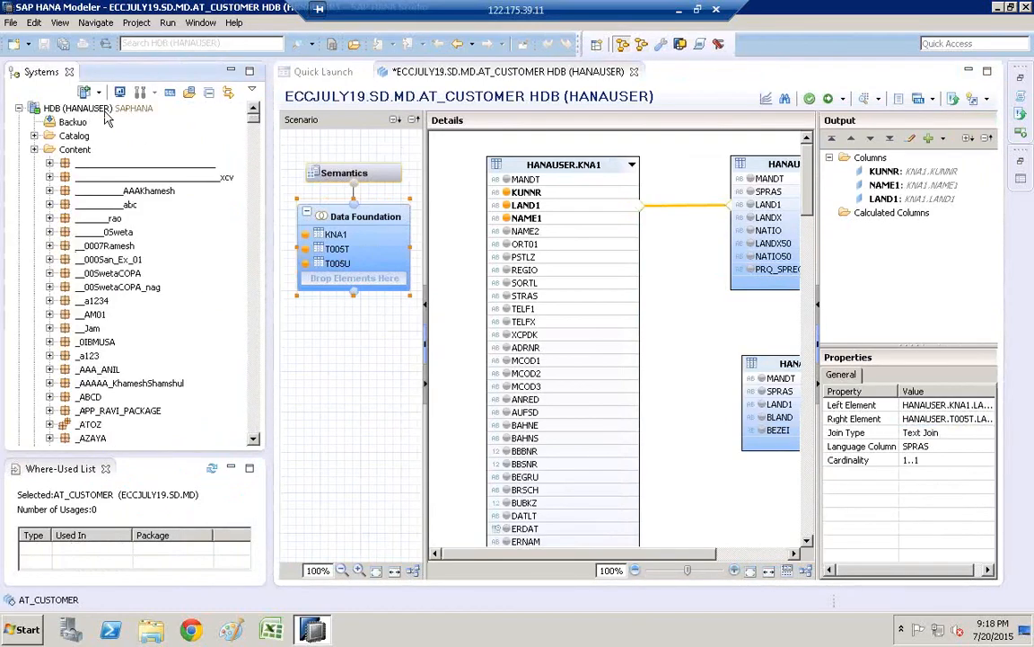
click(103, 109)
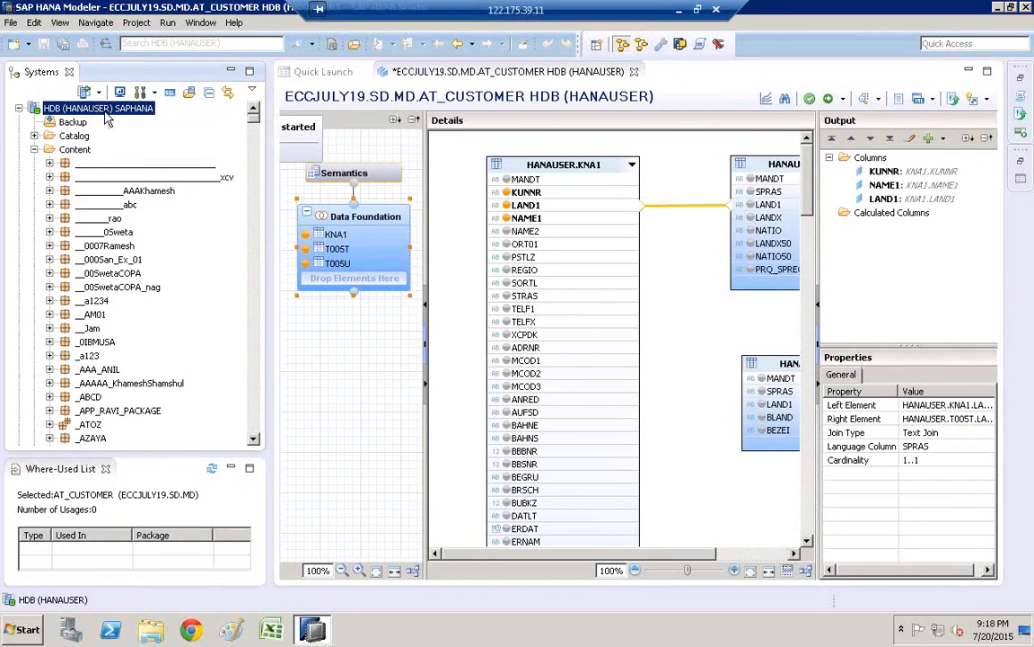
right_click(103, 109)
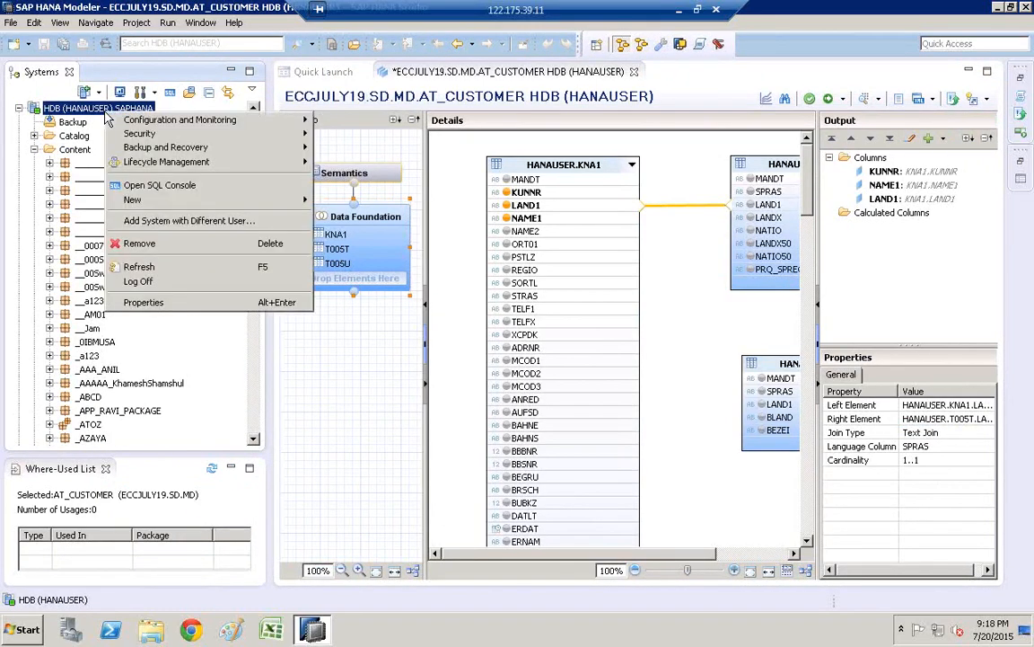
Review the HDB (HANAUSER) connection properties, confirming Locale English, then close them
click(148, 303)
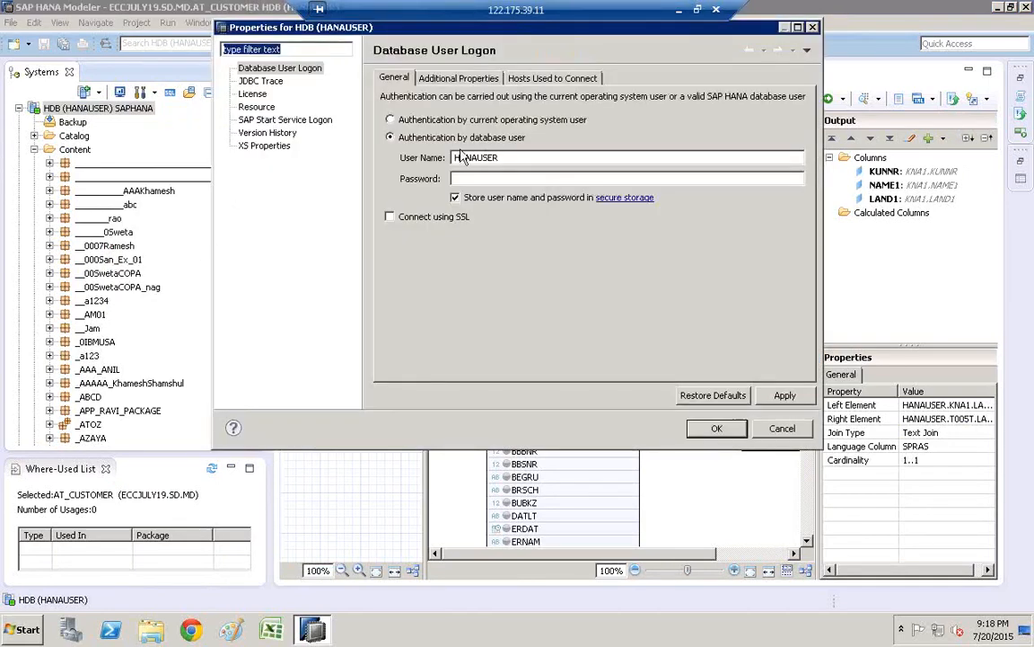
click(446, 79)
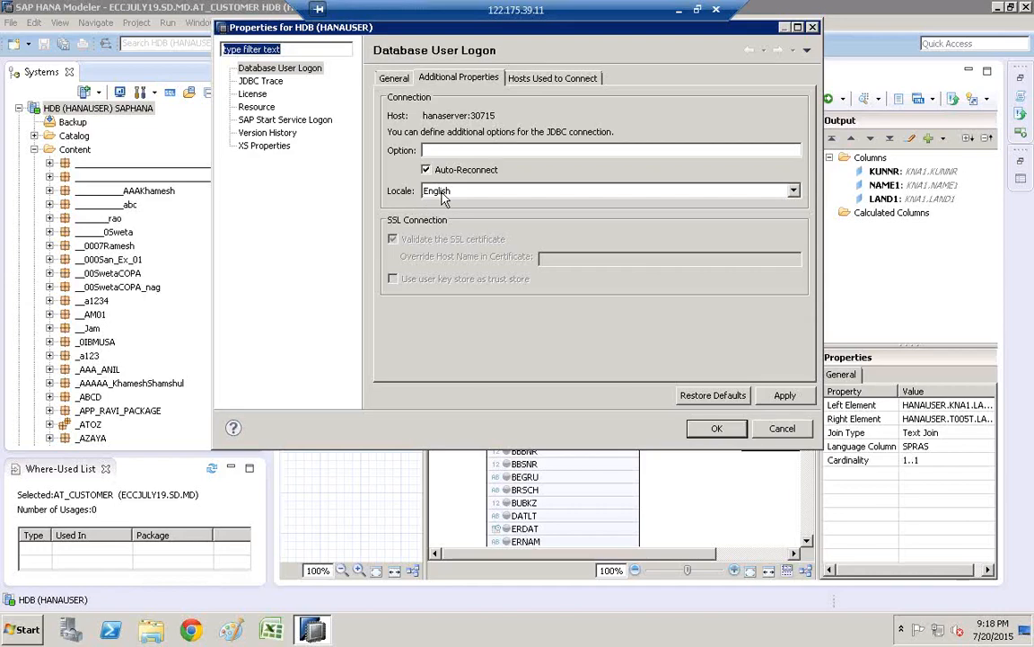
click(783, 430)
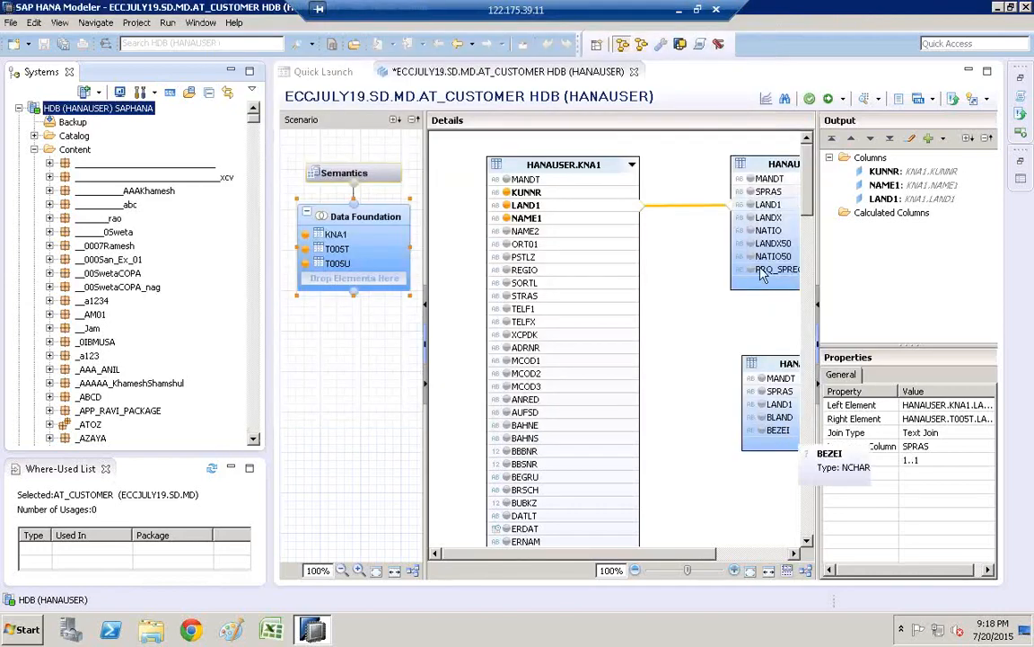
Add T005T's LANDX to the output columns and confirm the join's language column is SPRAS
click(751, 220)
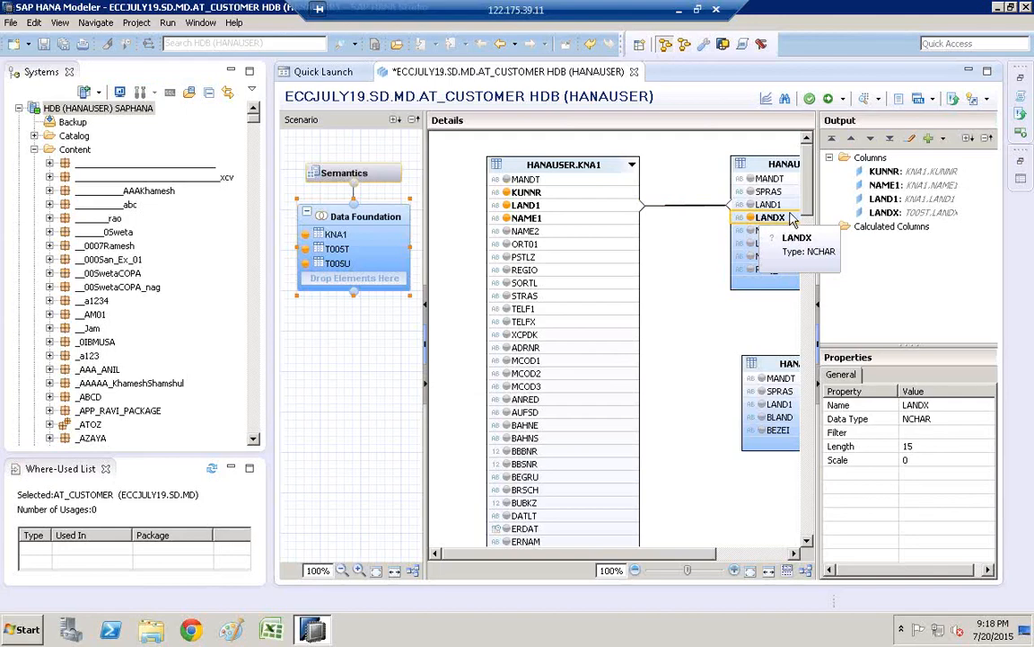
click(691, 207)
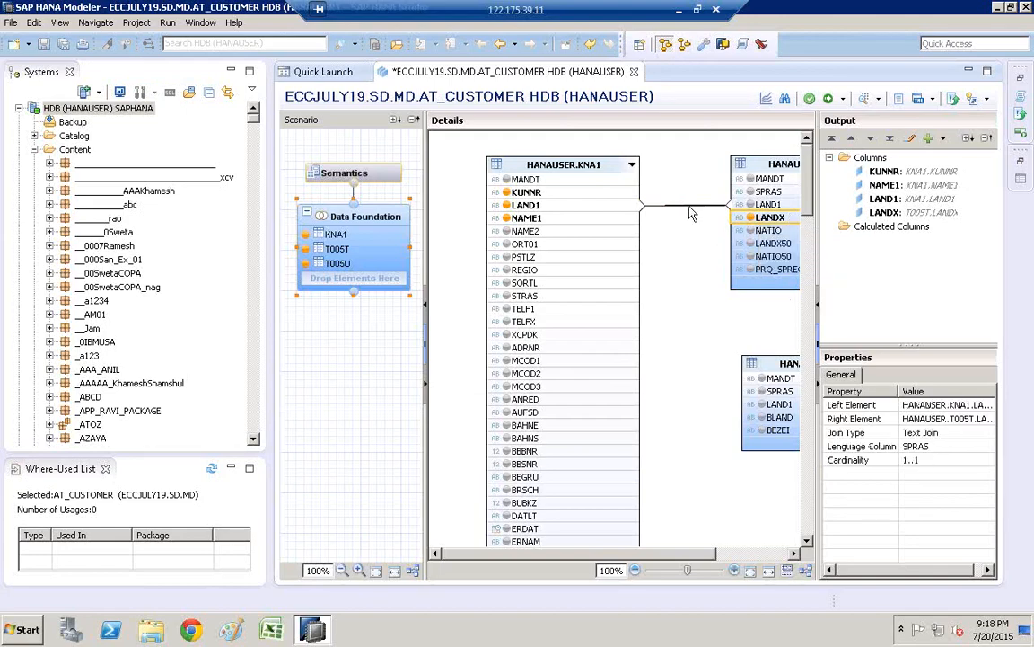
click(924, 447)
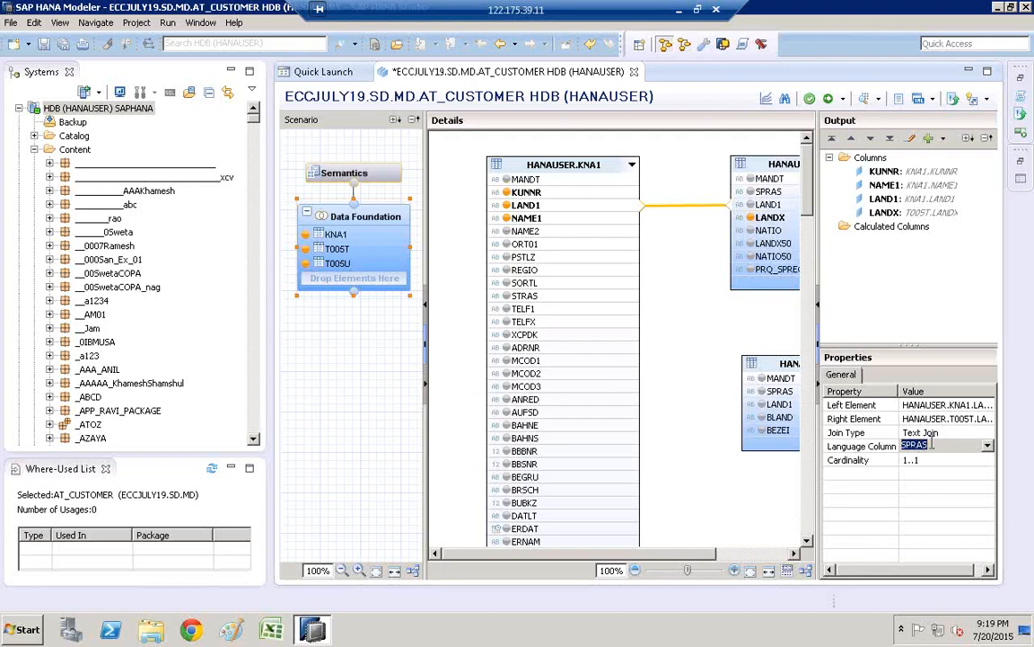
Add KNA1.REGIO and T005U.BEZEI to the output, then join KNA1.REGIO to T005U.BLAND
drag(818, 257, 898, 257)
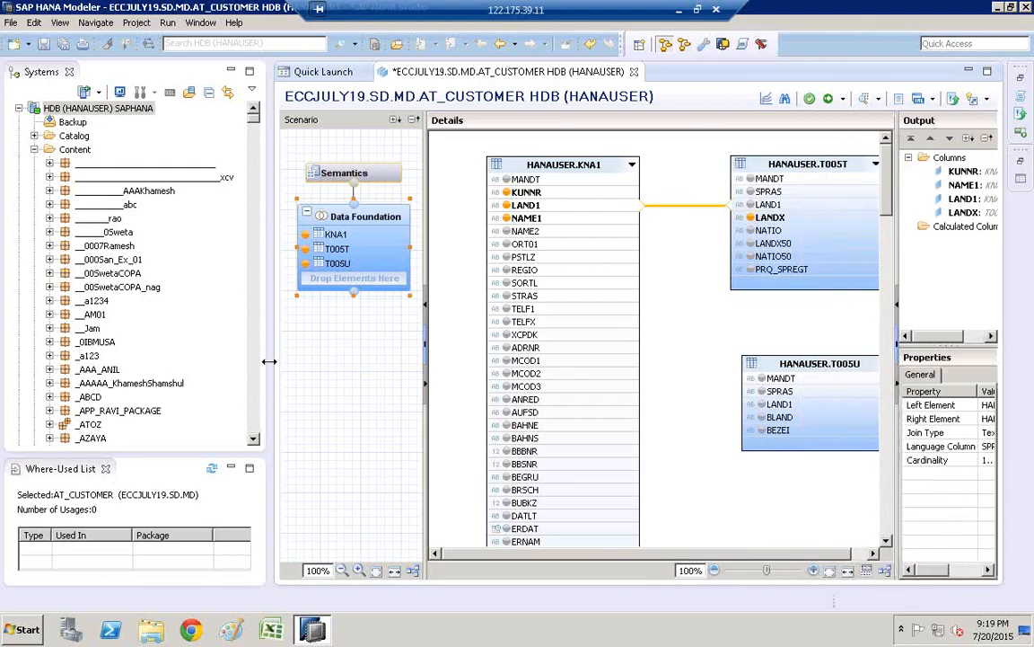
drag(269, 361, 154, 361)
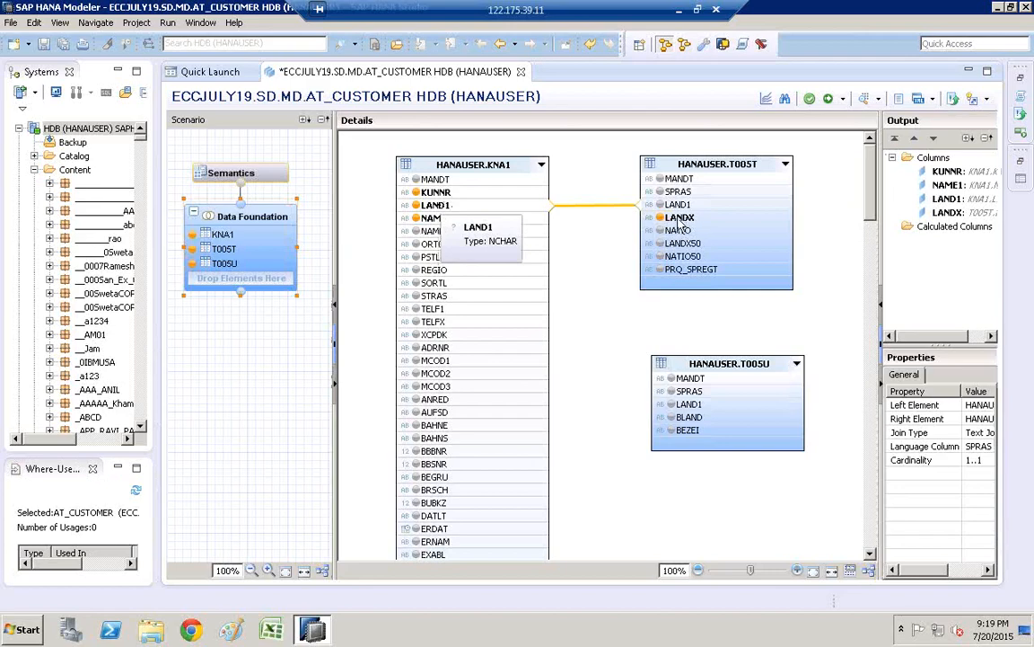
click(415, 271)
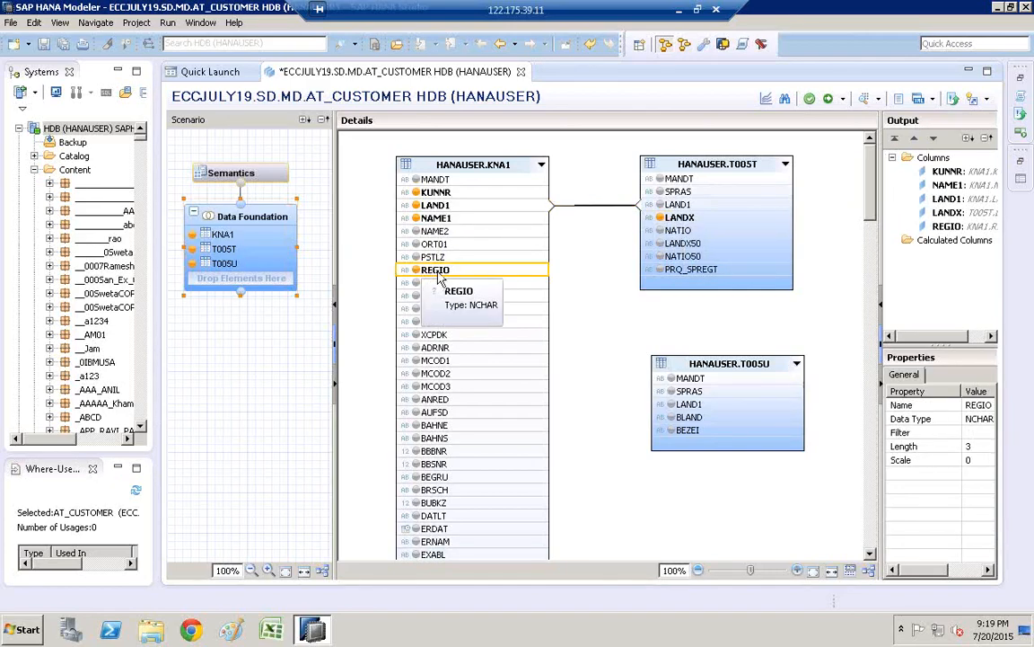
click(673, 432)
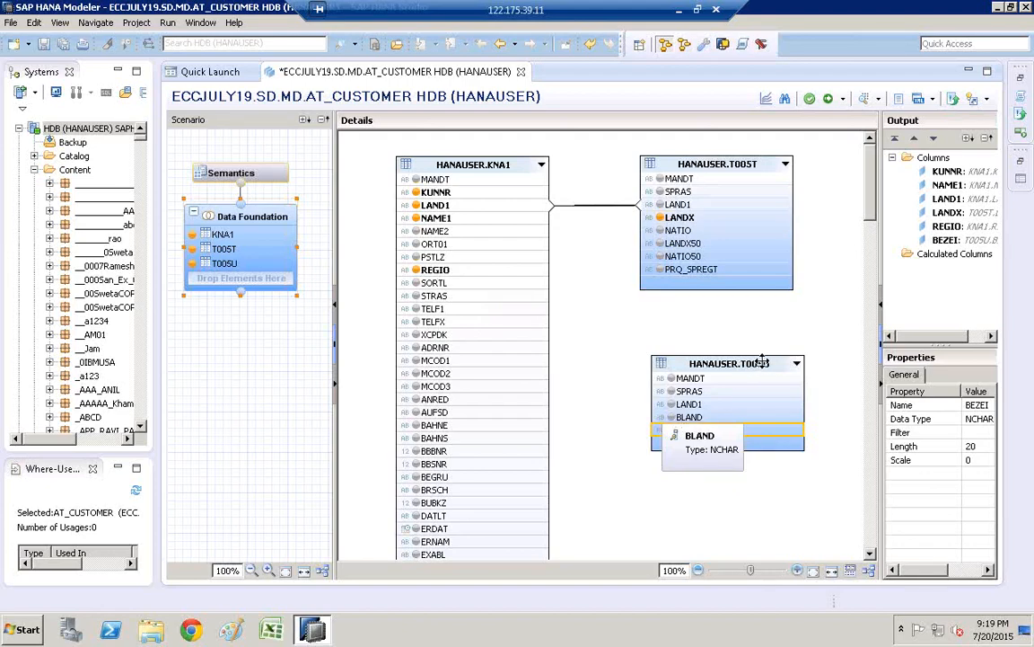
click(496, 270)
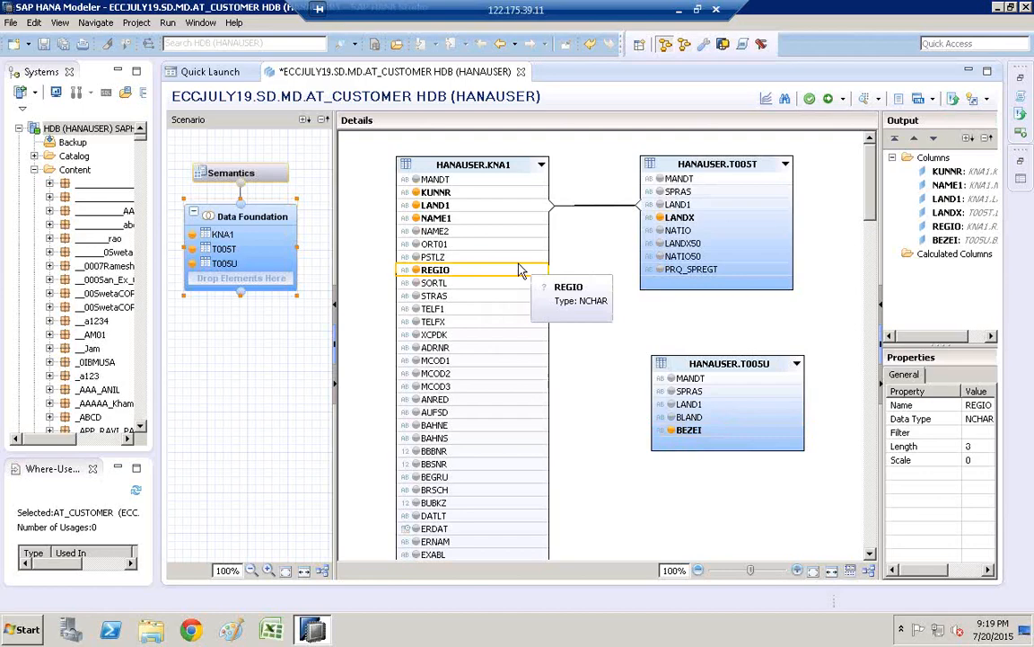
drag(534, 269, 660, 424)
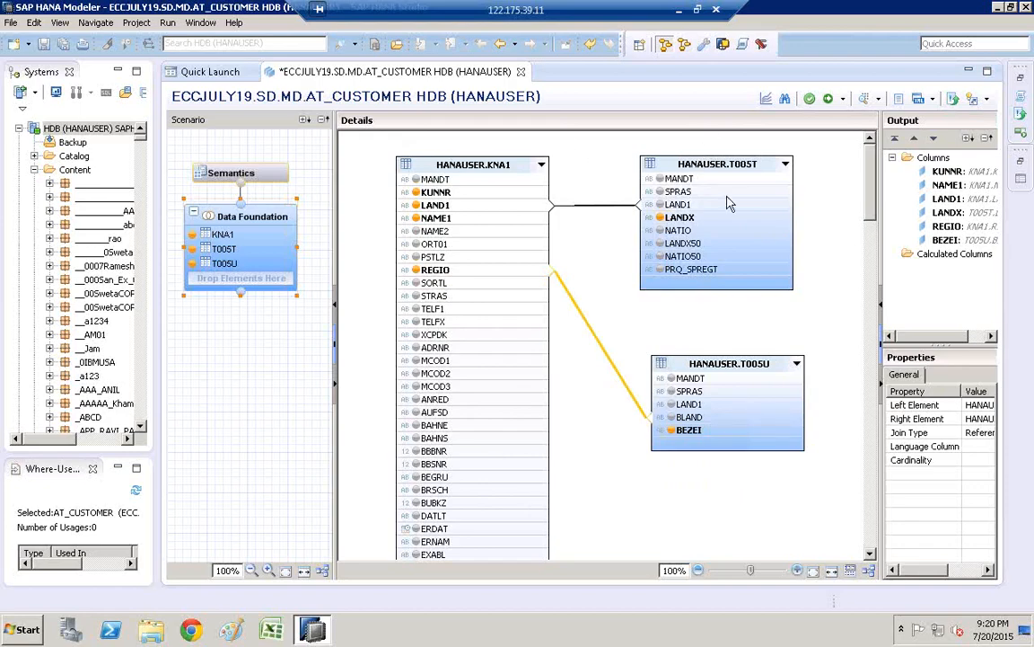
Launch SAP Logon and connect to the ECC EHP5 system
click(20, 632)
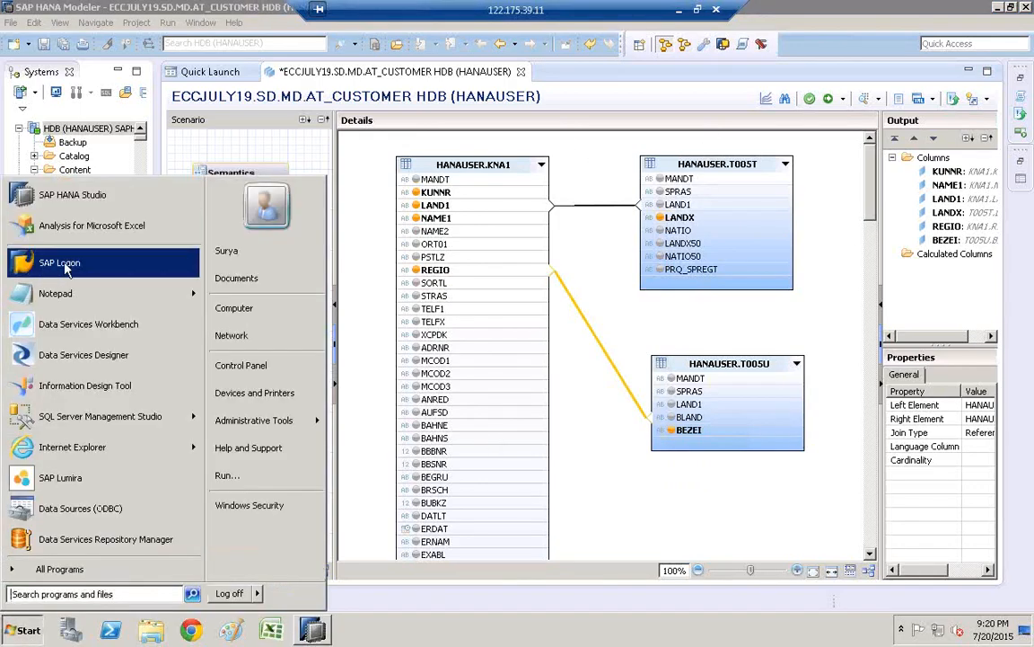
click(67, 269)
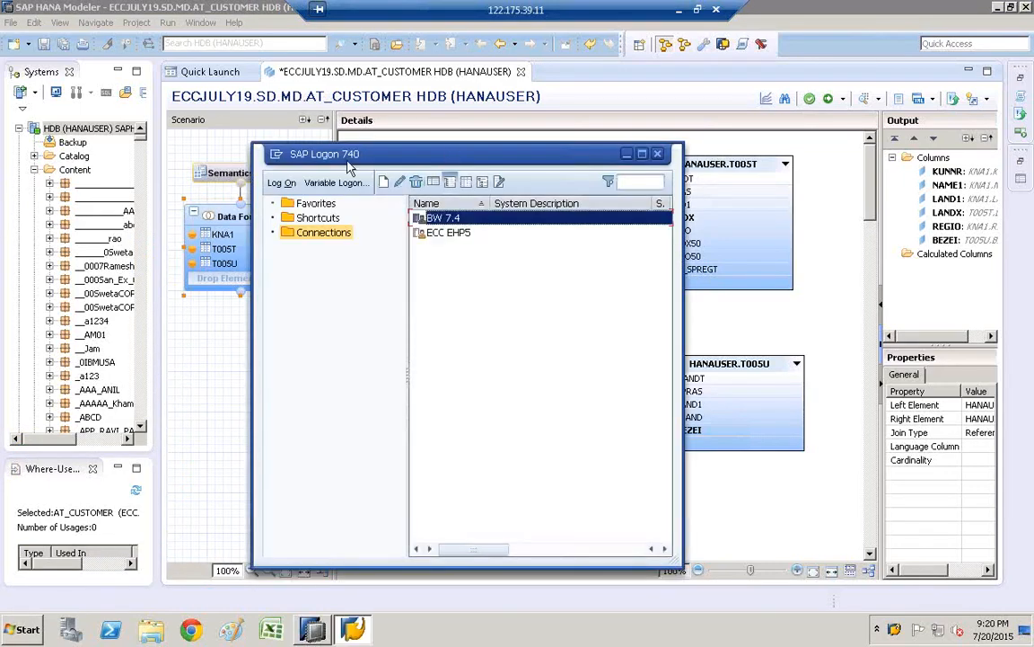
click(337, 243)
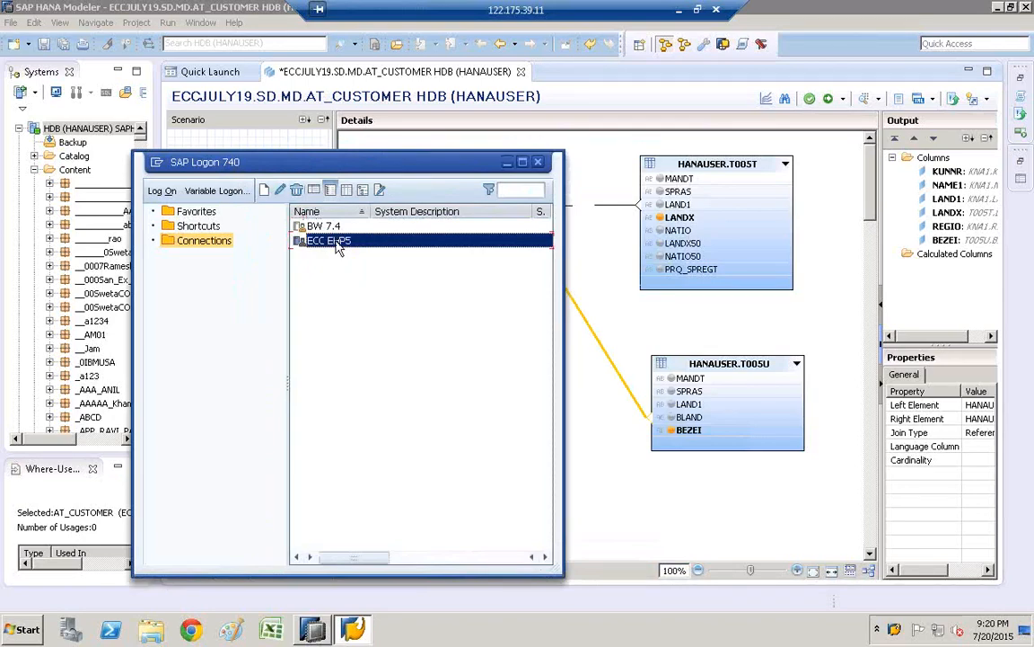
double_click(337, 243)
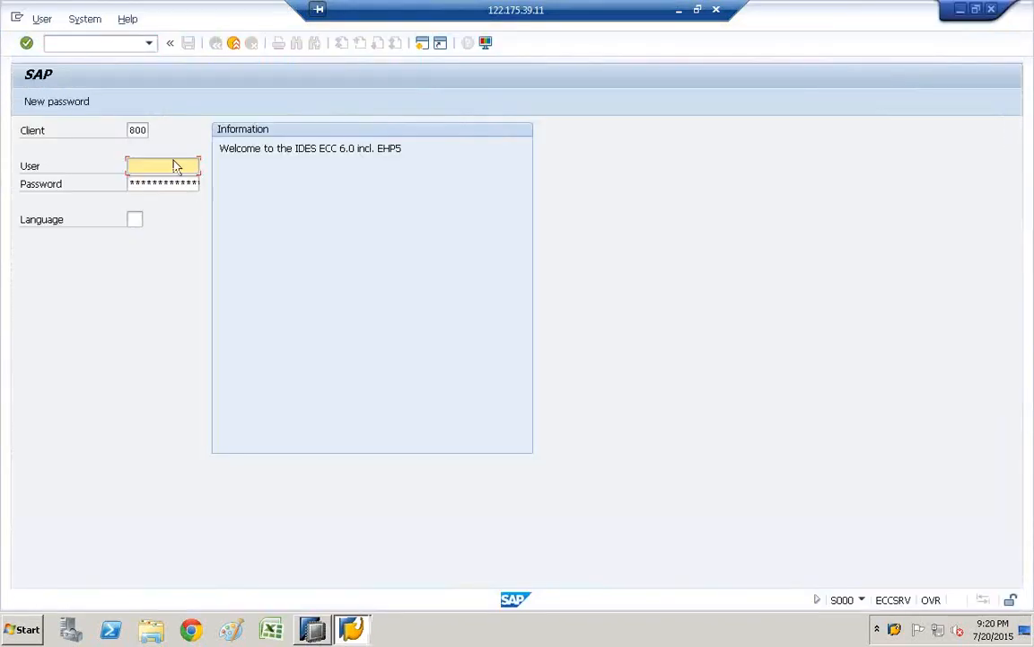
Log on with the user name and password, continuing without ending other logons
text(surya)
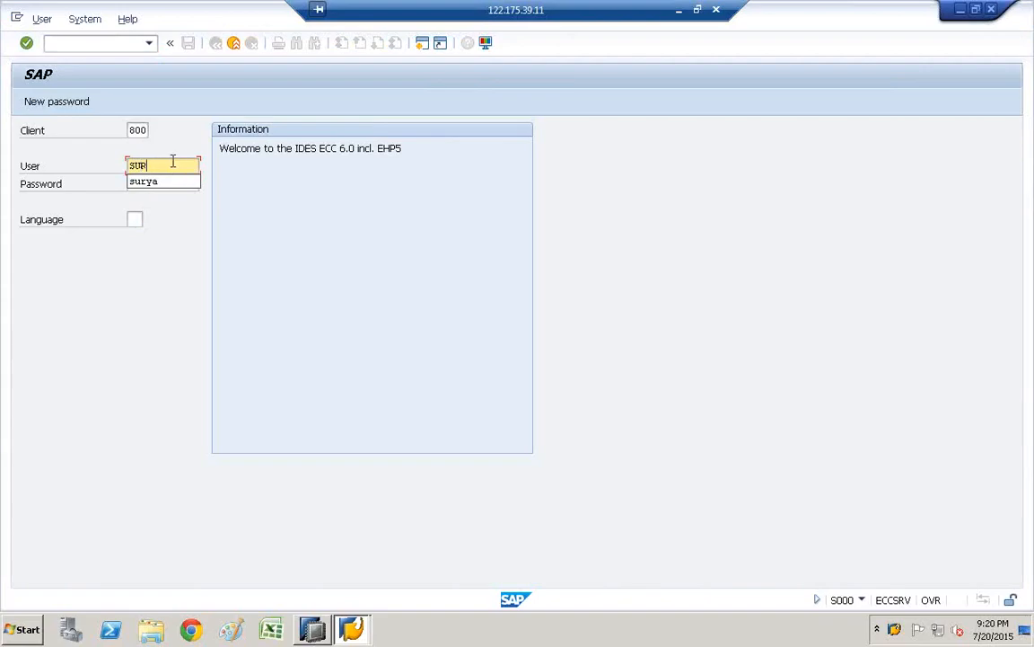
key(Tab)
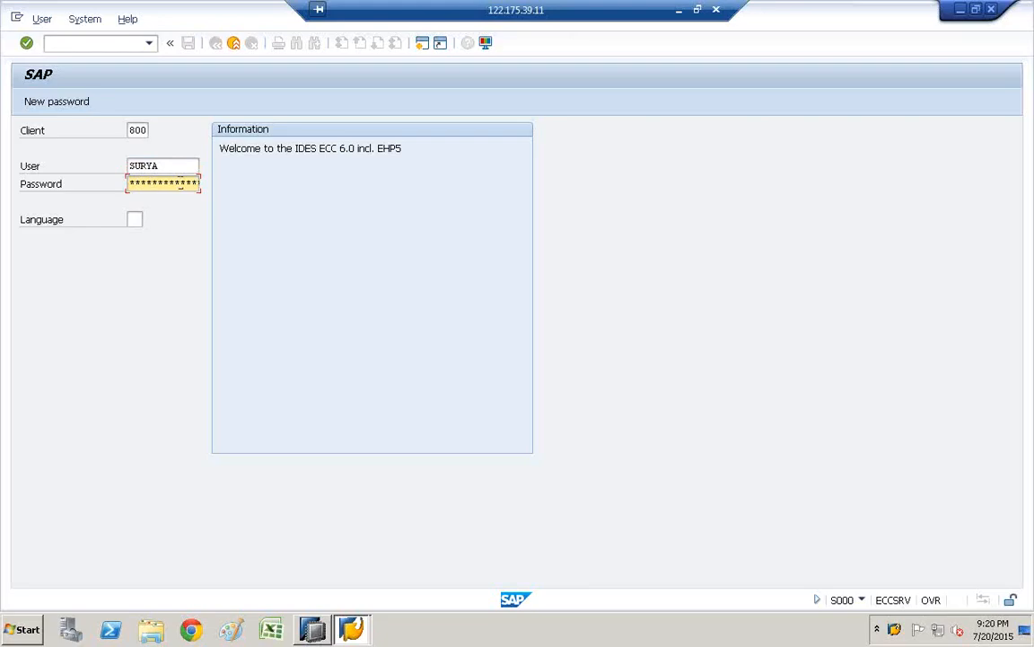
key(Return)
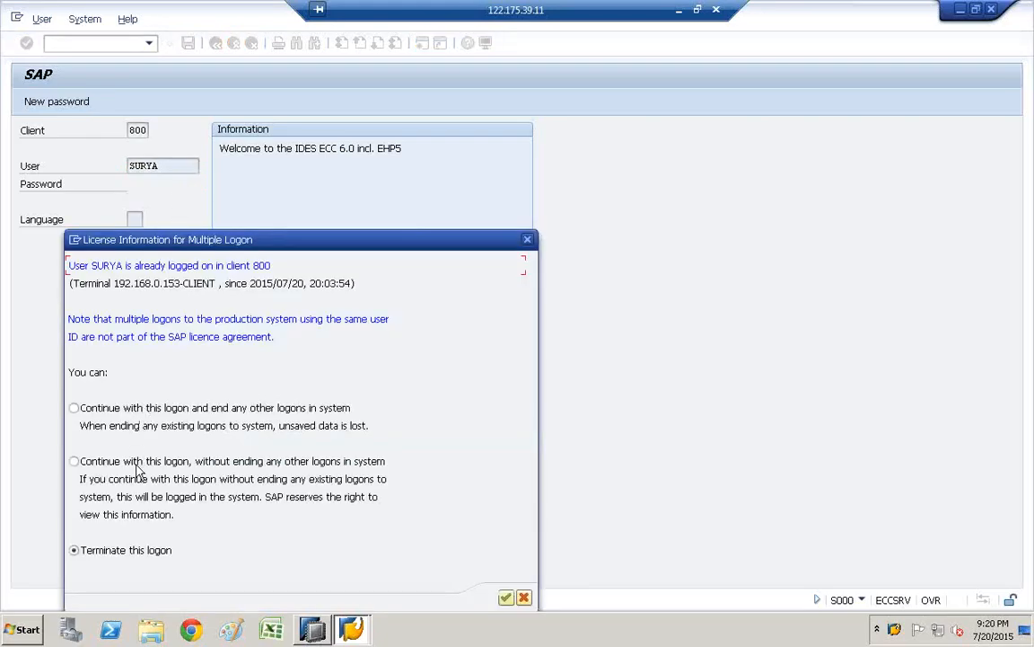
click(136, 463)
click(505, 597)
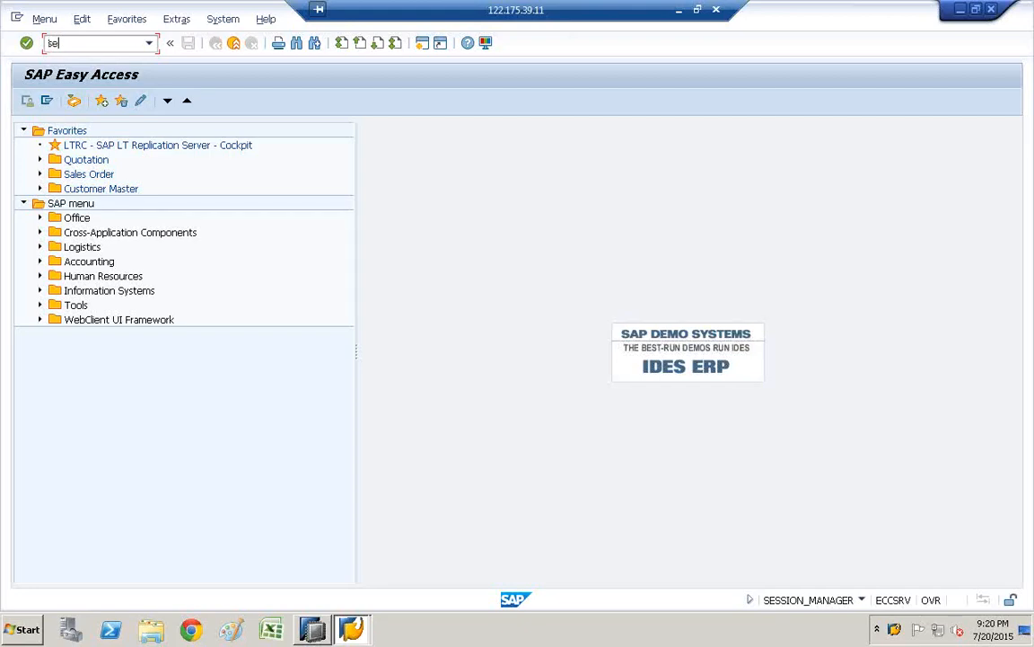
Display table KNA1 in SE11, list its contents in the Data Browser, and restore the window
key(Return)
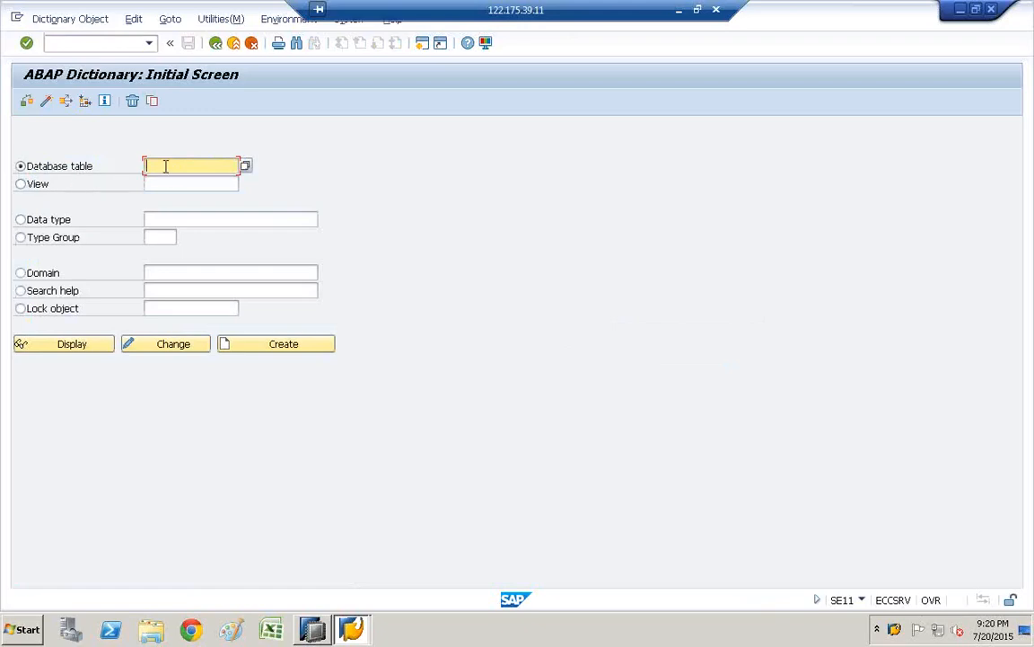
text(kn)
click(165, 181)
click(80, 353)
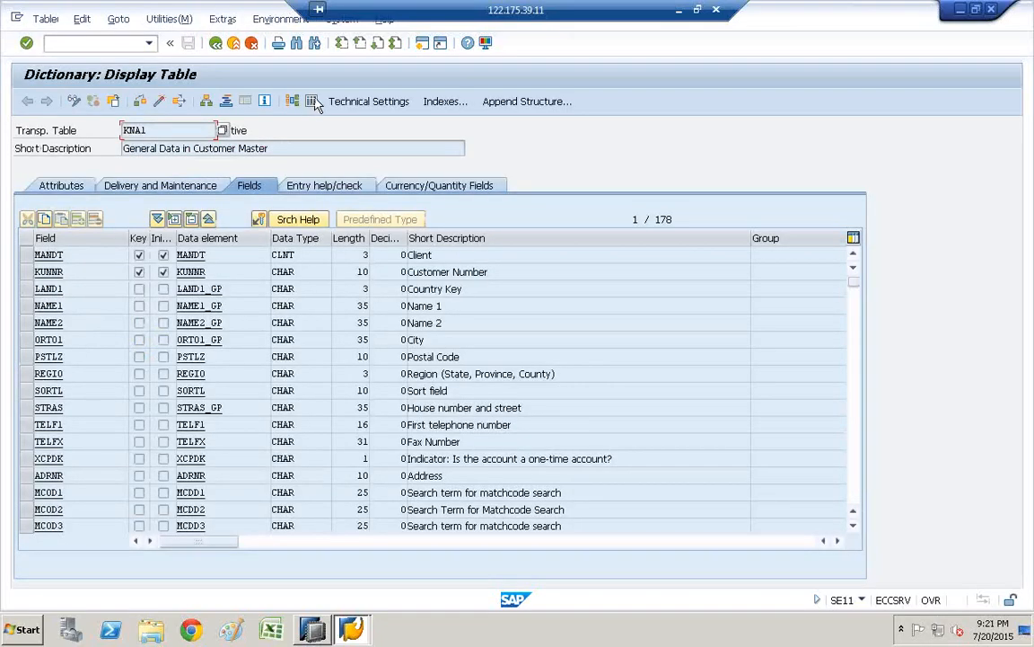
click(311, 102)
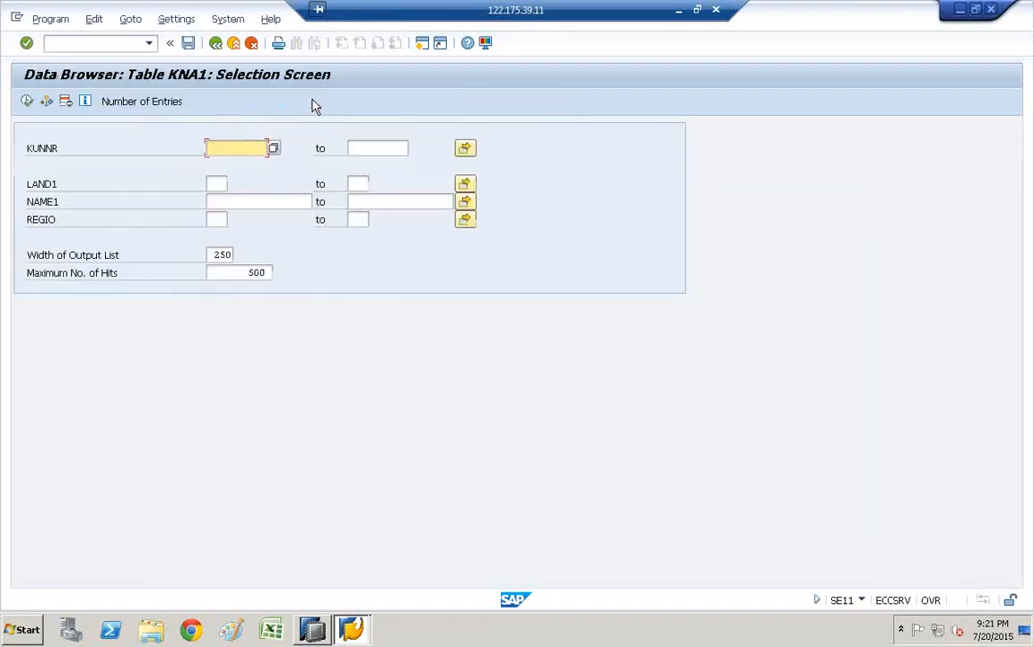
click(27, 101)
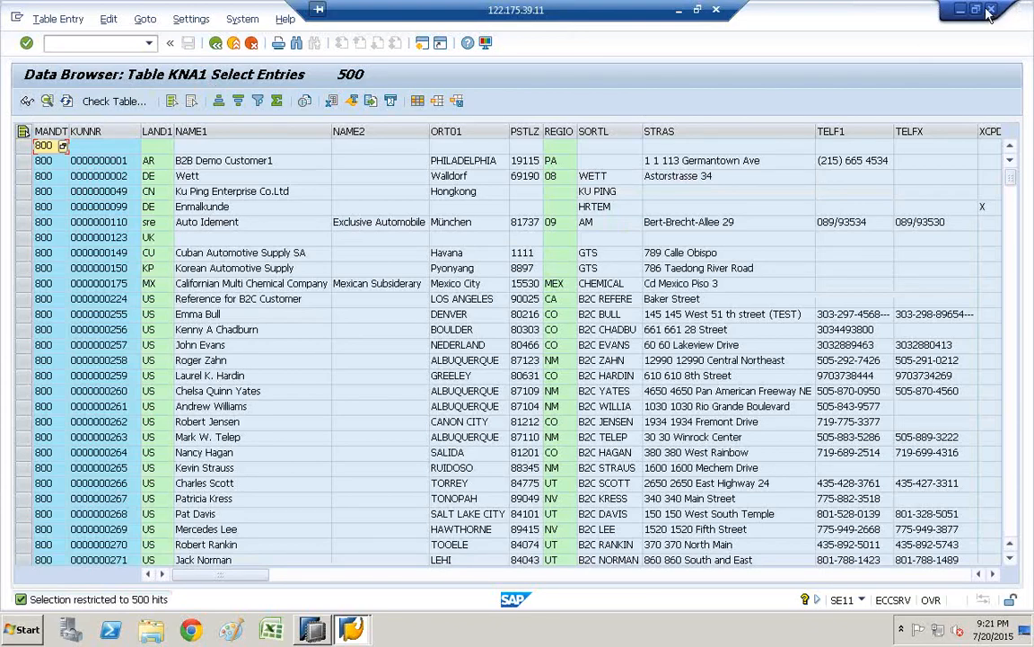
double_click(882, 13)
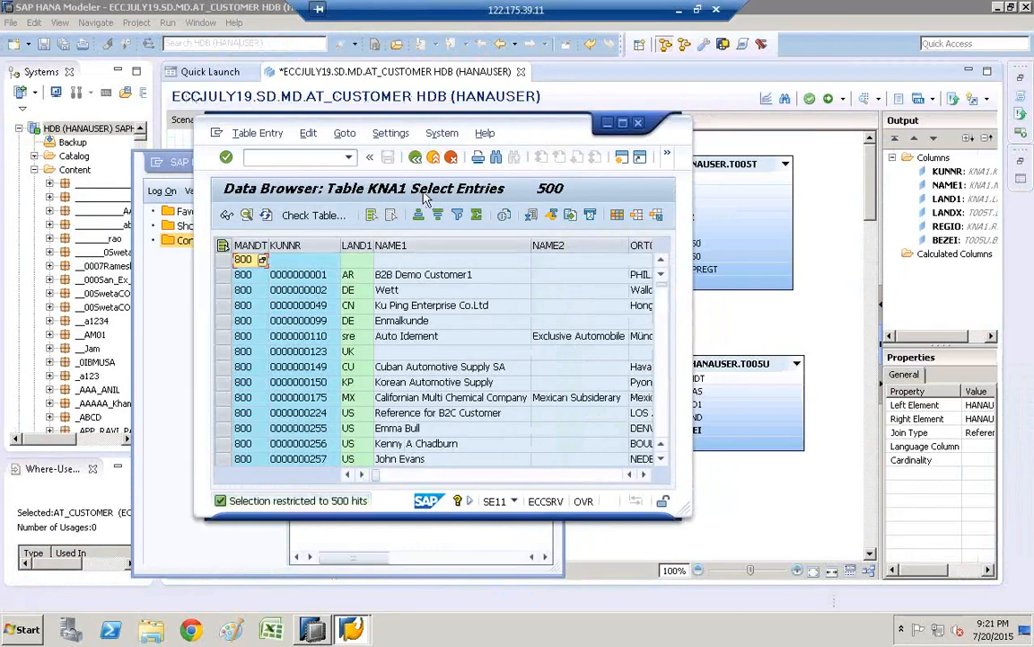
In a new session, open the Data Browser selection screen for table T005U via SE11
click(217, 134)
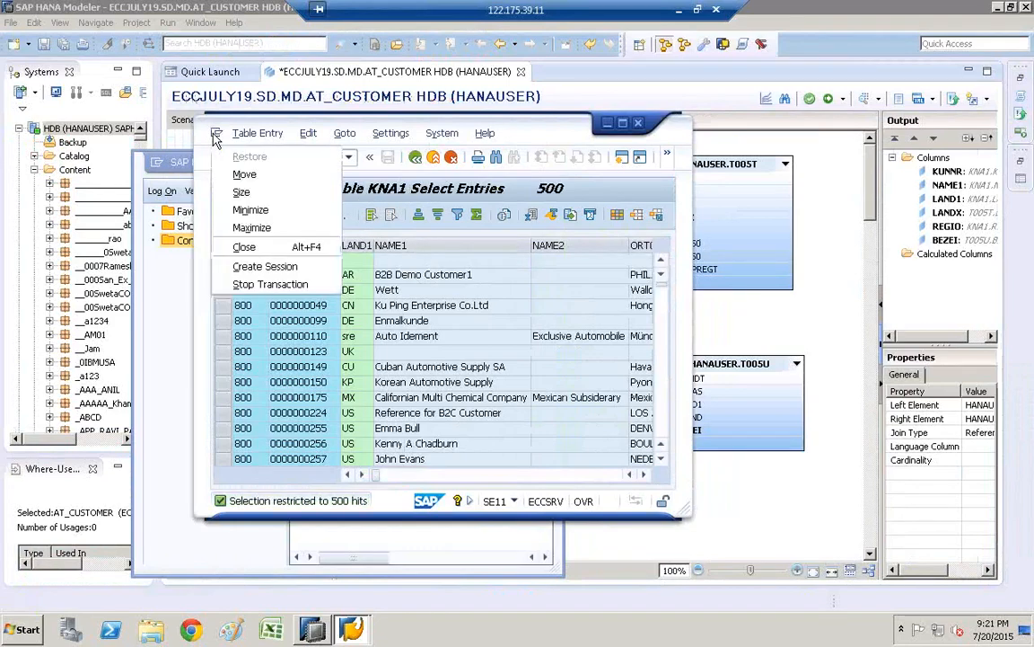
click(258, 274)
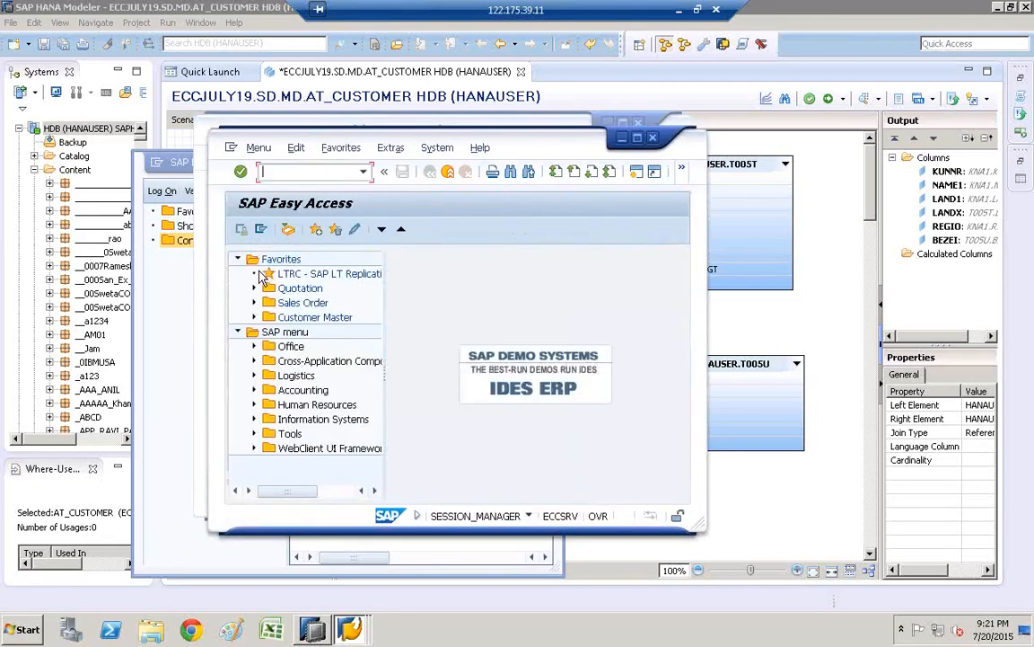
text(se11)
key(Return)
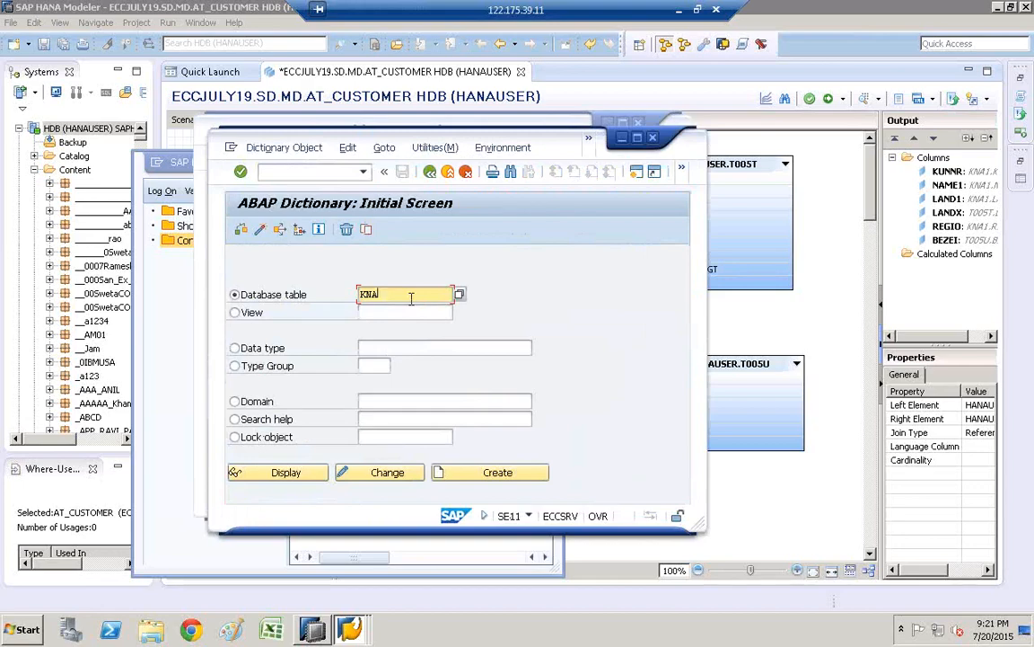
key(BackSpace)
key(BackSpace)
key(BackSpace)
key(BackSpace)
text(t005u)
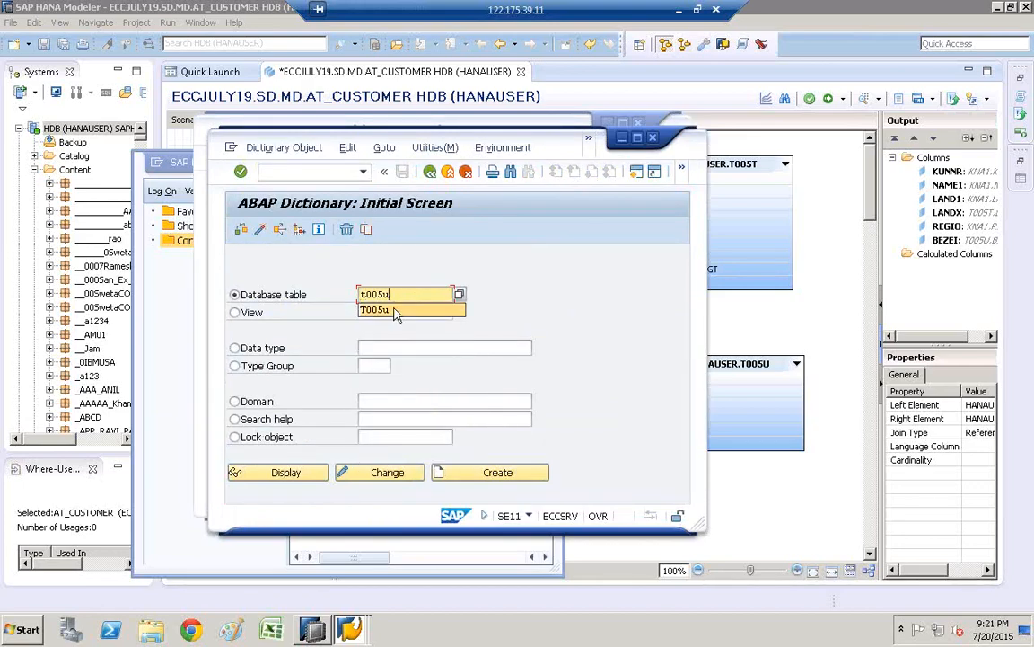
click(377, 309)
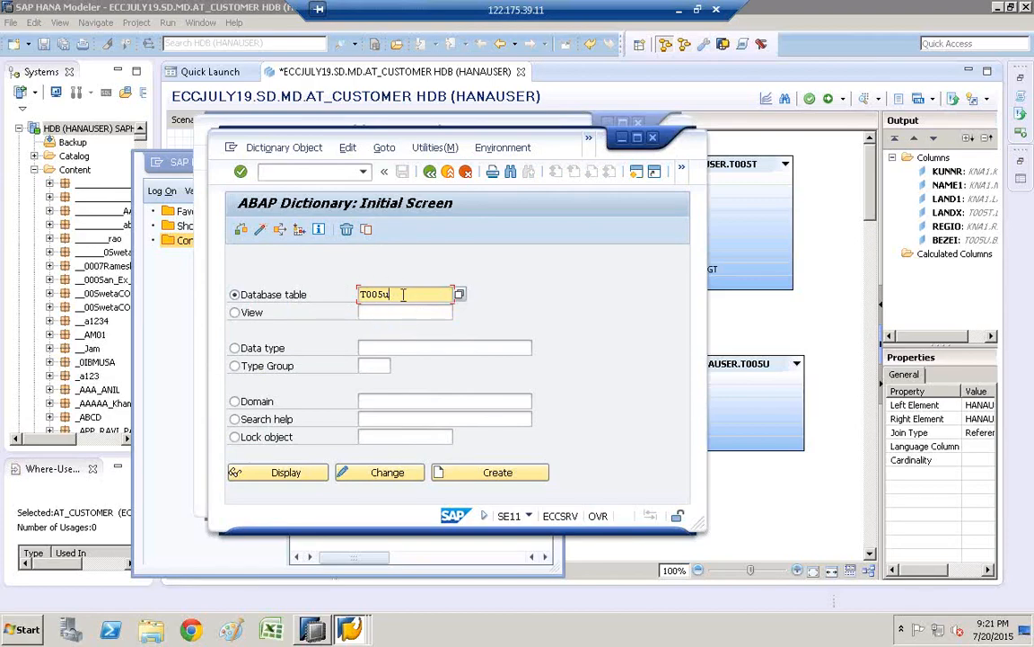
click(292, 476)
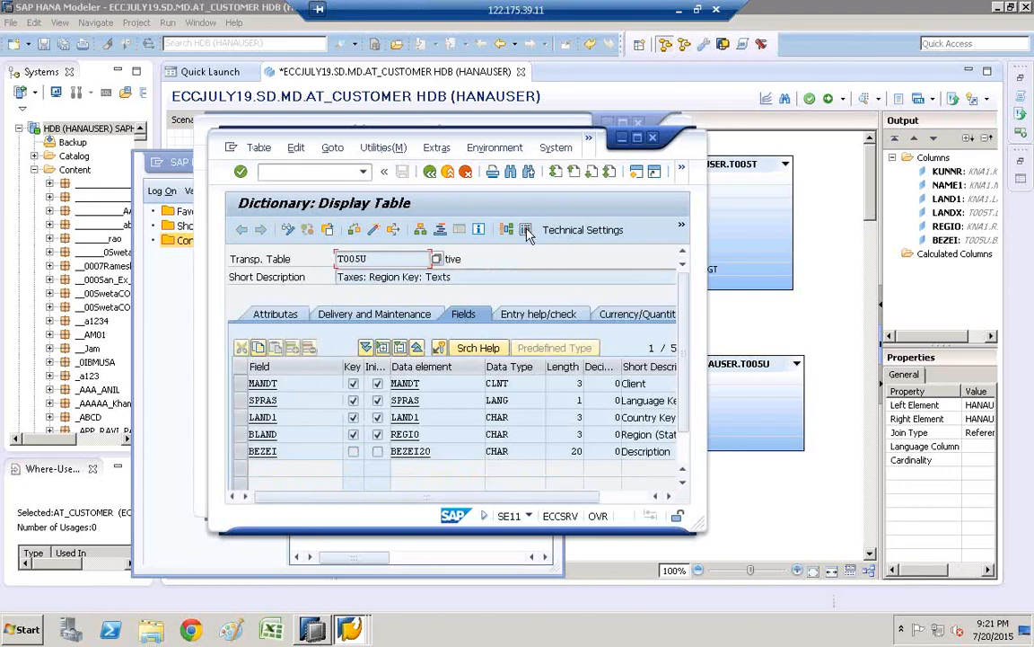
click(526, 231)
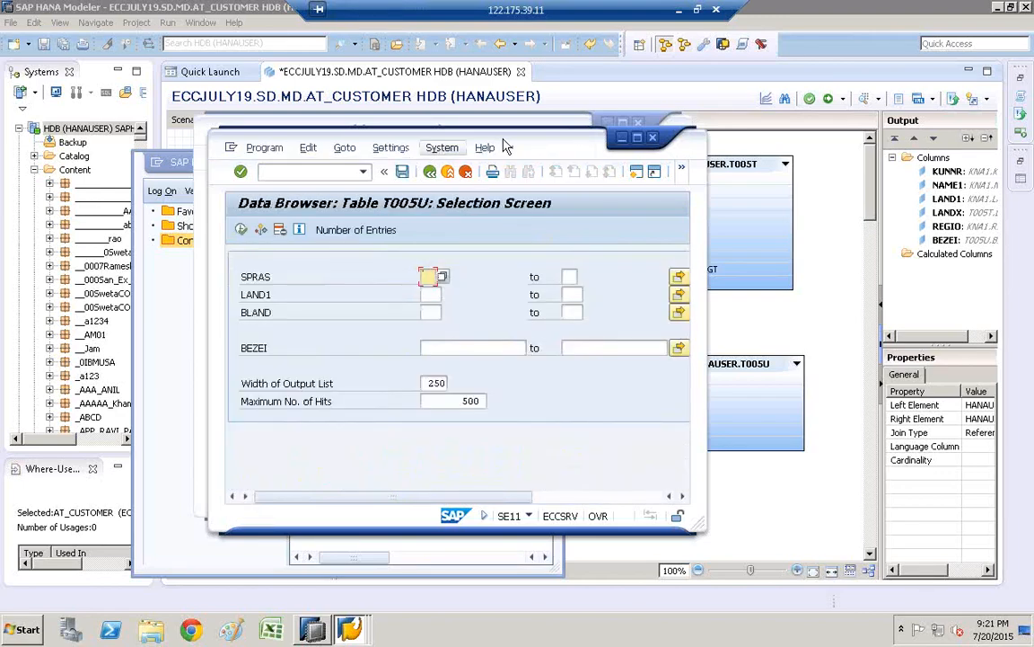
Move the T005U window aside and start a third SAP session
drag(503, 139, 843, 115)
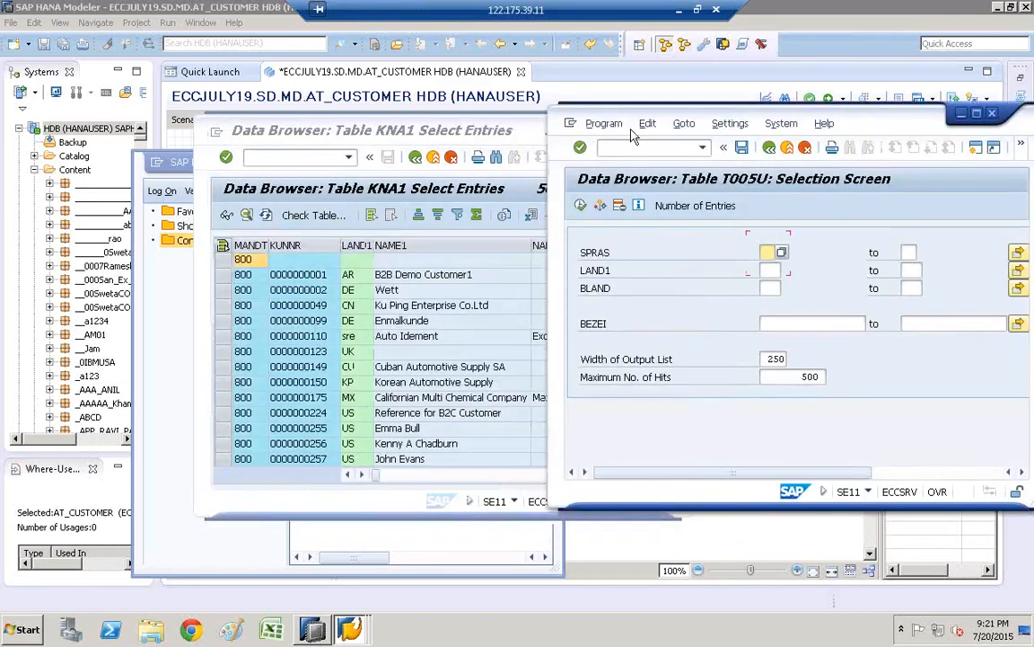
click(571, 123)
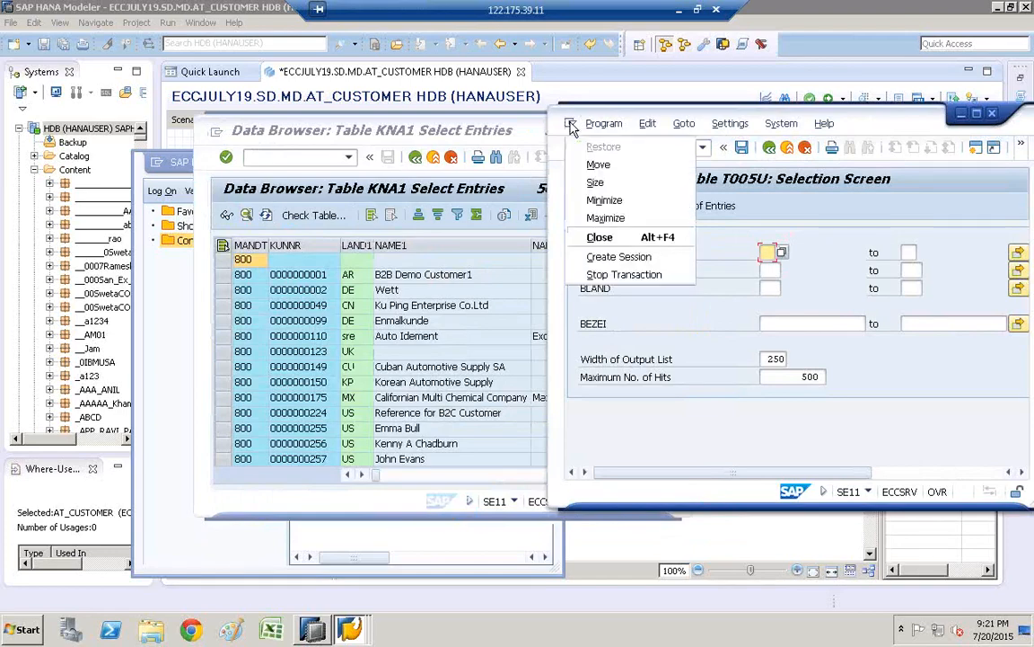
click(614, 258)
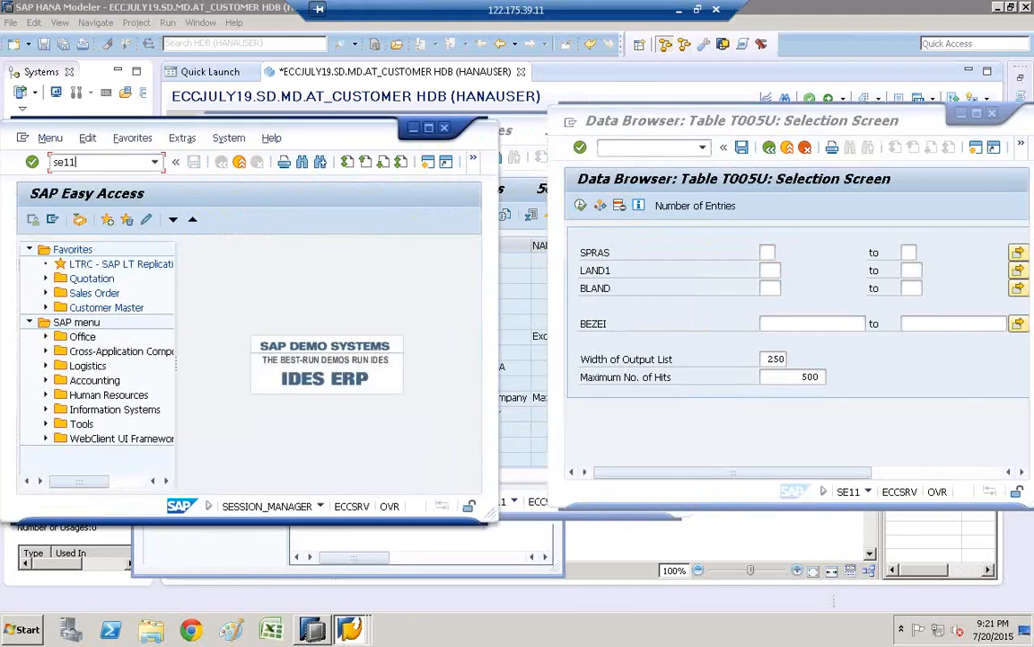
In the third session, list table T005T's entries through SE11's Data Browser
key(Return)
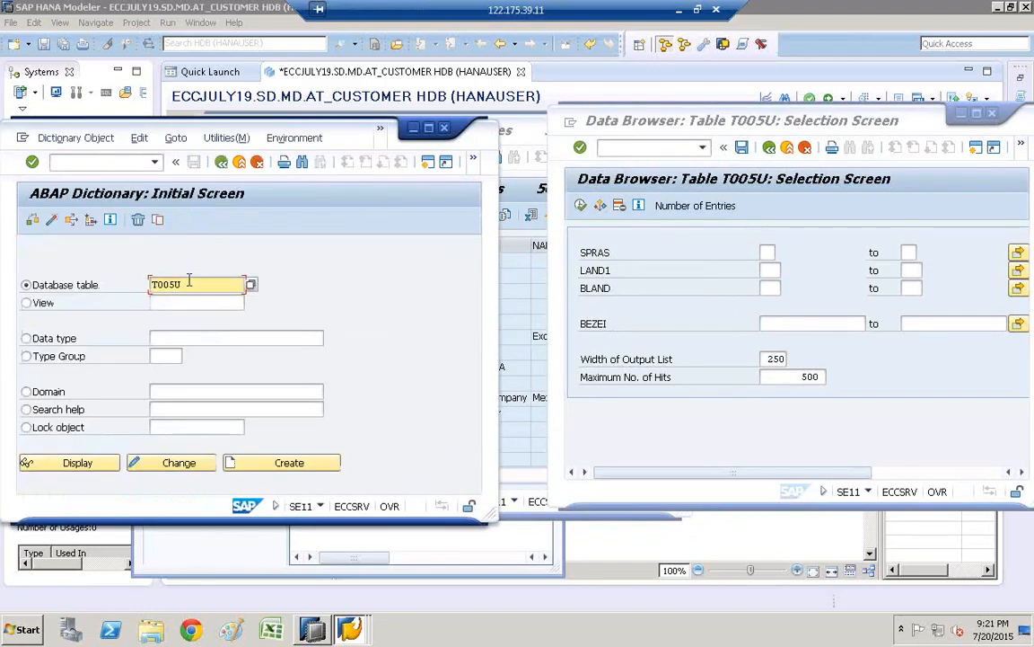
key(BackSpace)
text(t)
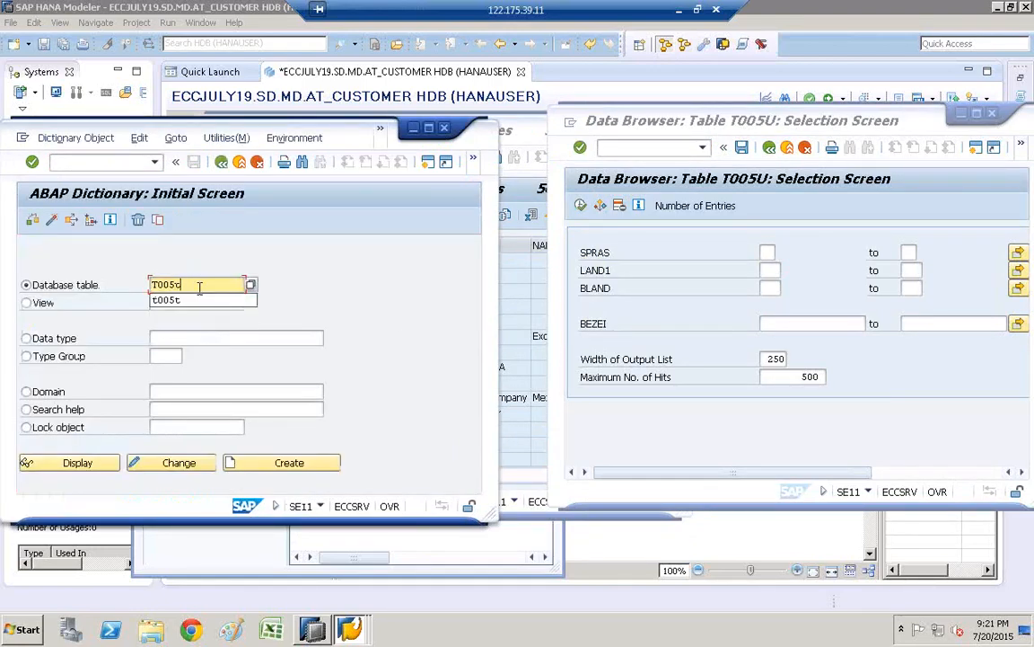
click(169, 301)
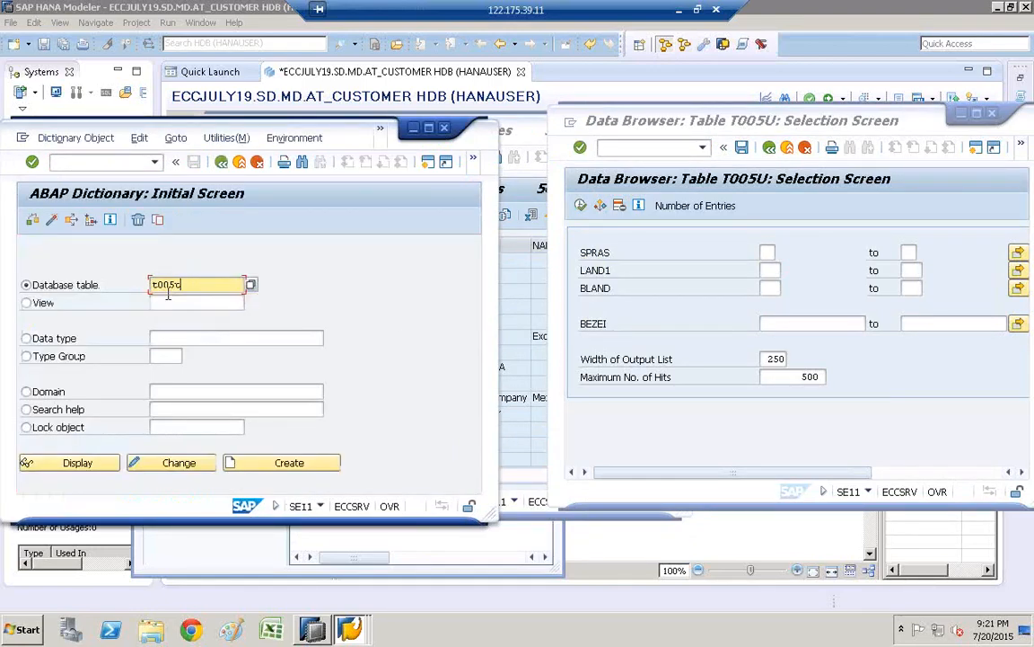
click(101, 463)
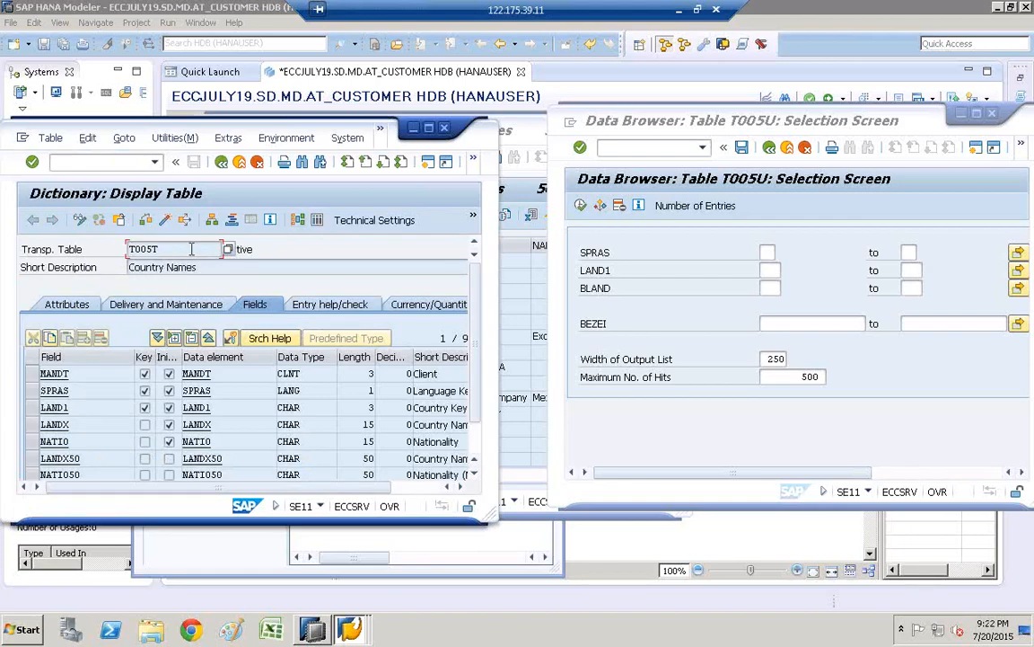
click(319, 223)
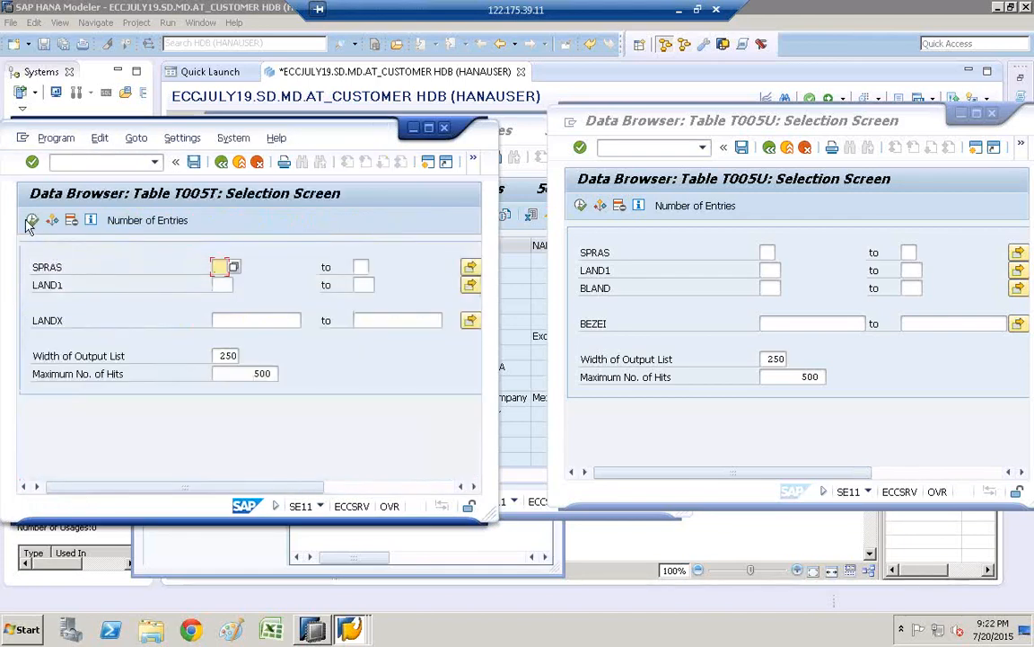
click(33, 221)
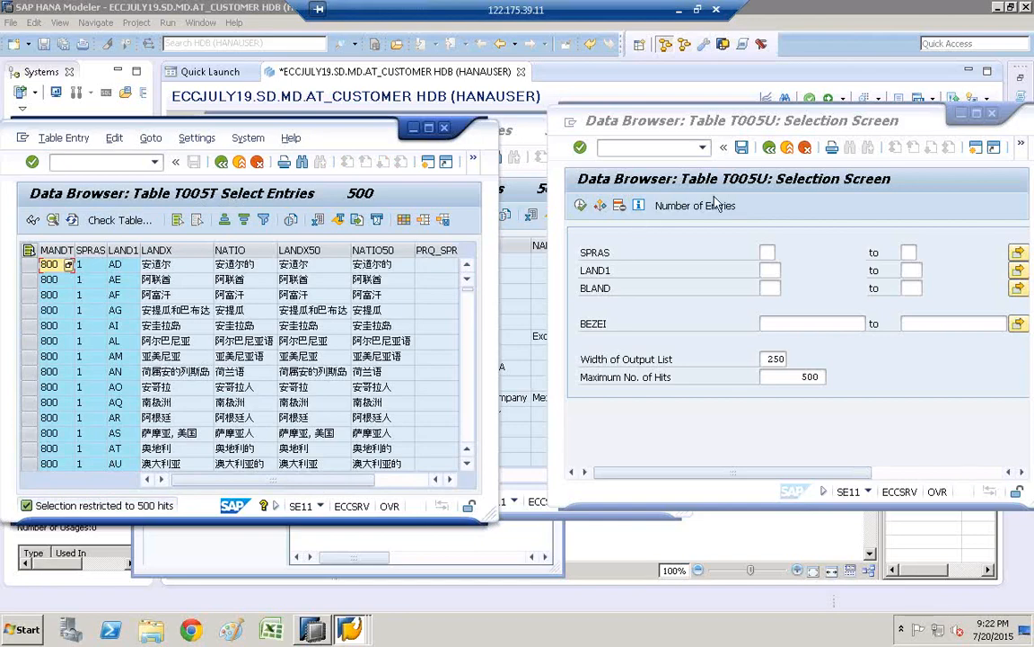
List the T005U regions and arrange the T005T and T005U windows around the KNA1 list
click(581, 206)
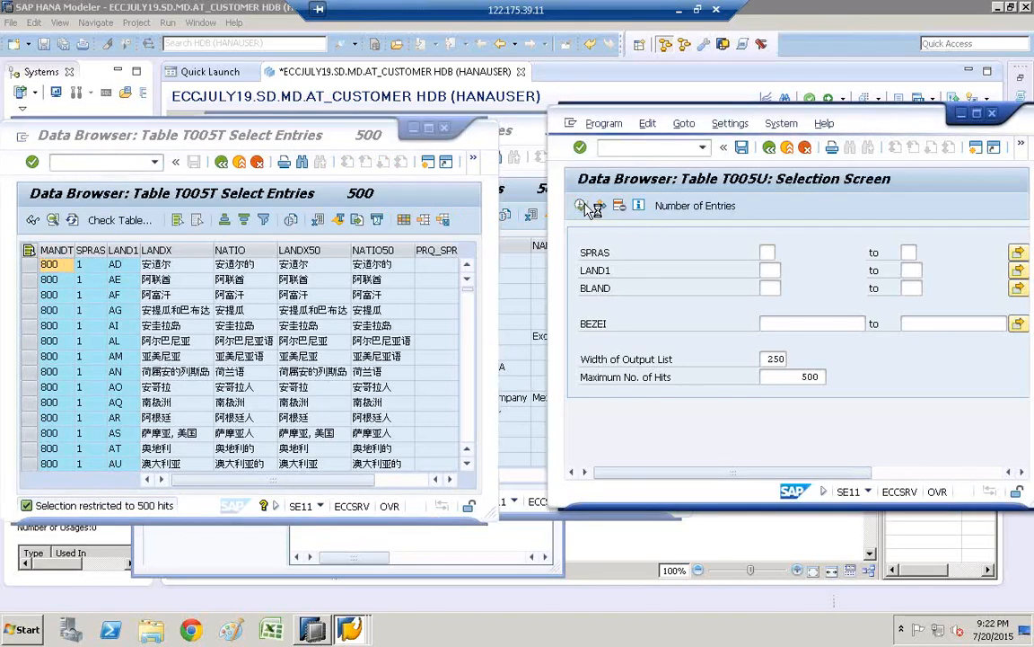
click(334, 141)
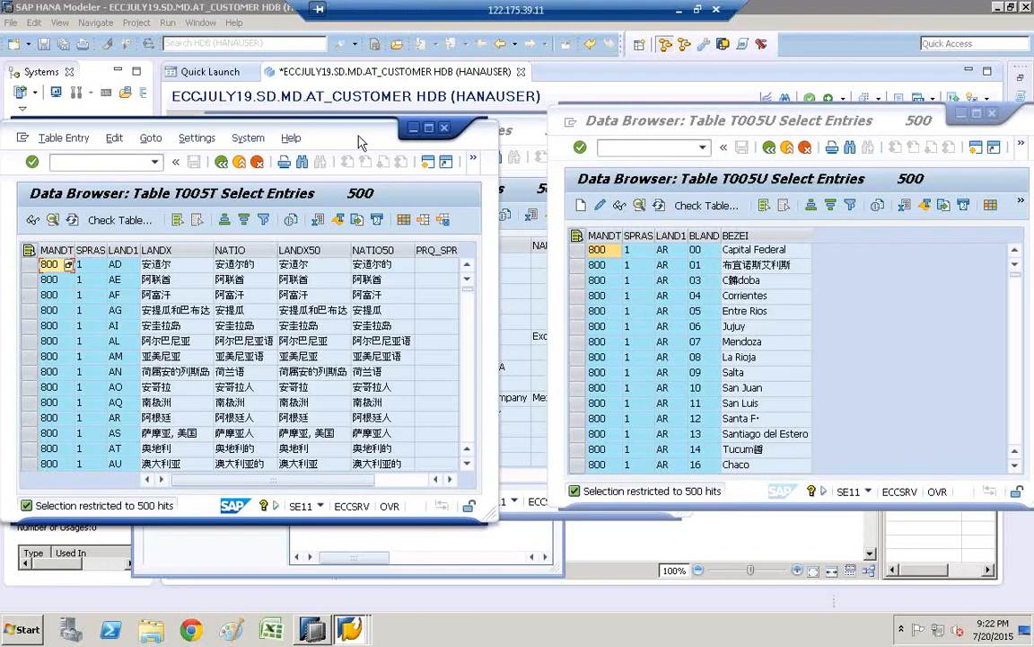
drag(368, 193, 403, 359)
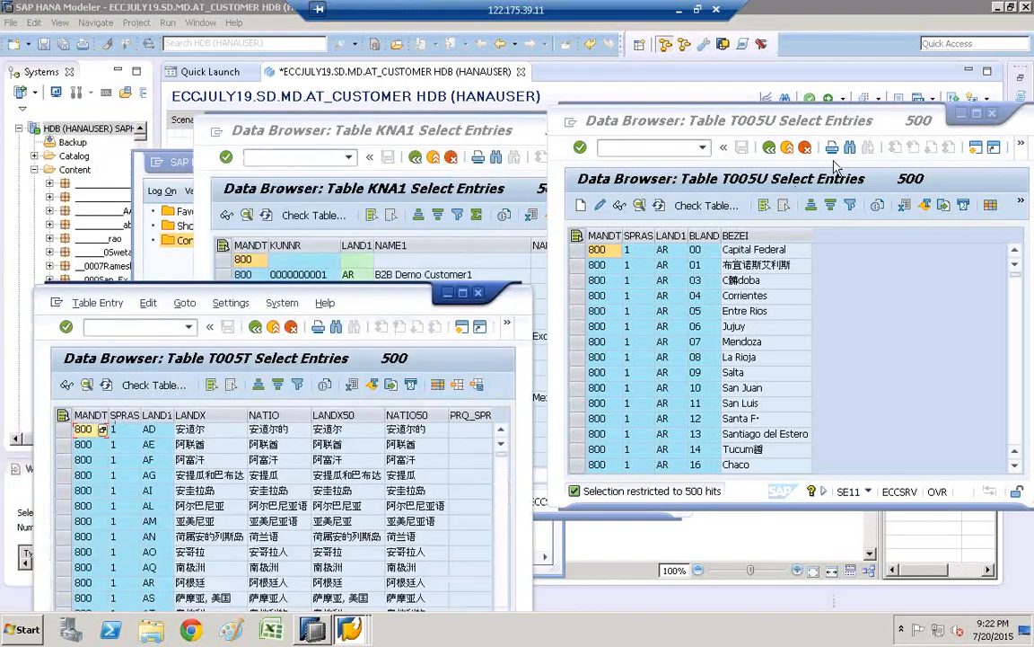
click(880, 333)
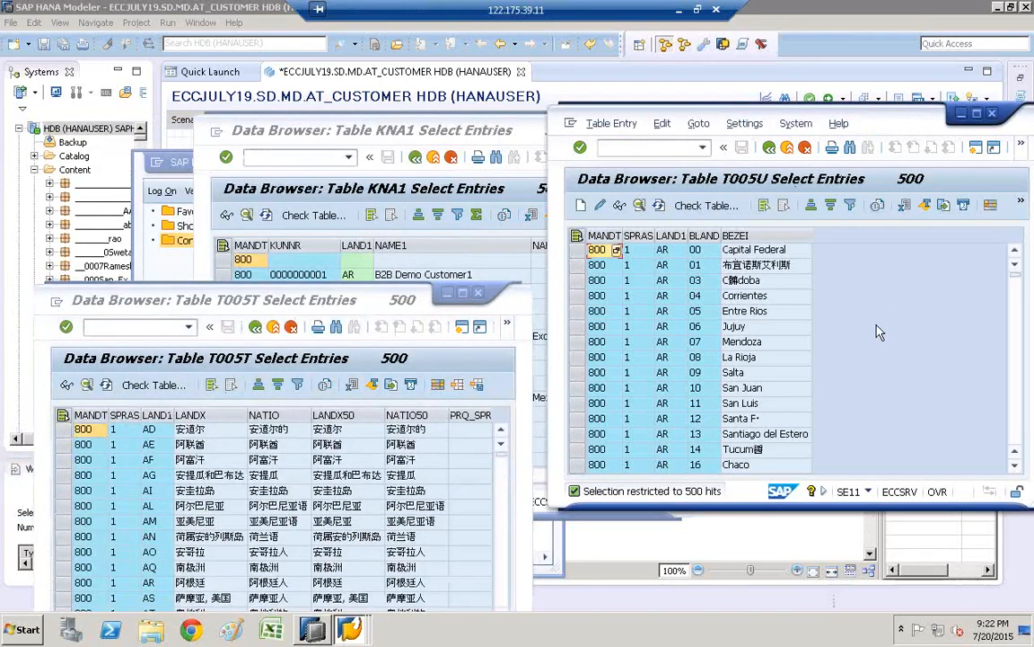
drag(799, 112, 882, 386)
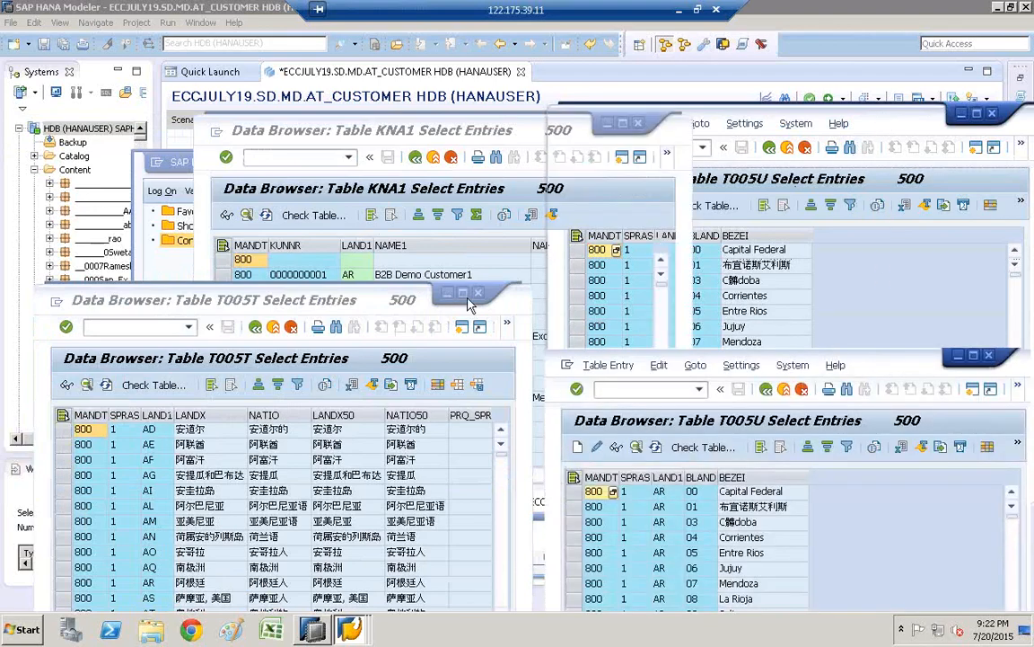
click(367, 359)
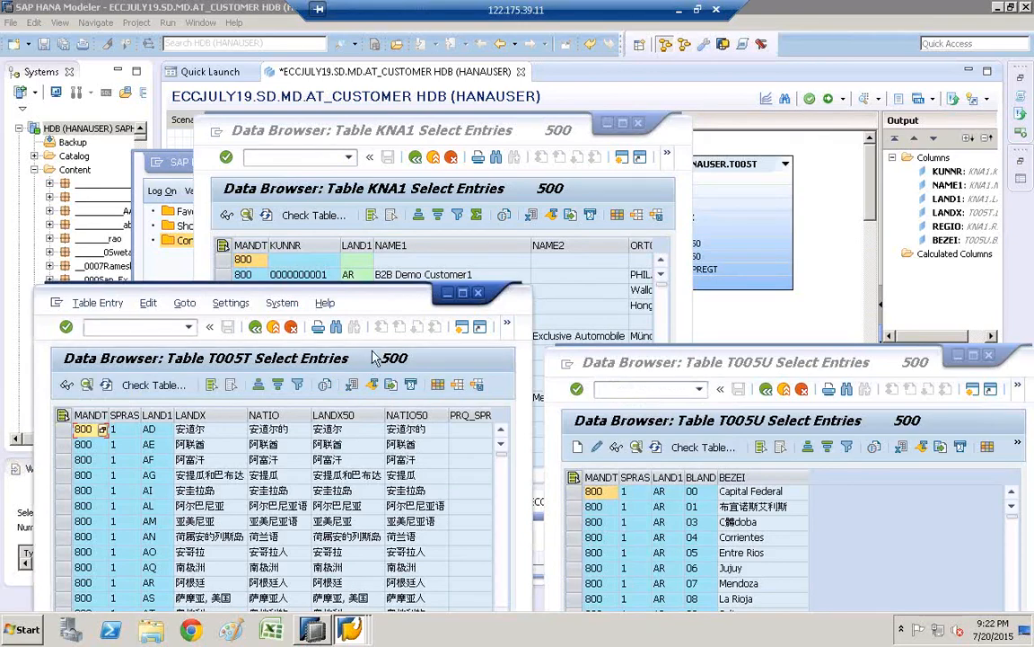
drag(350, 359, 387, 402)
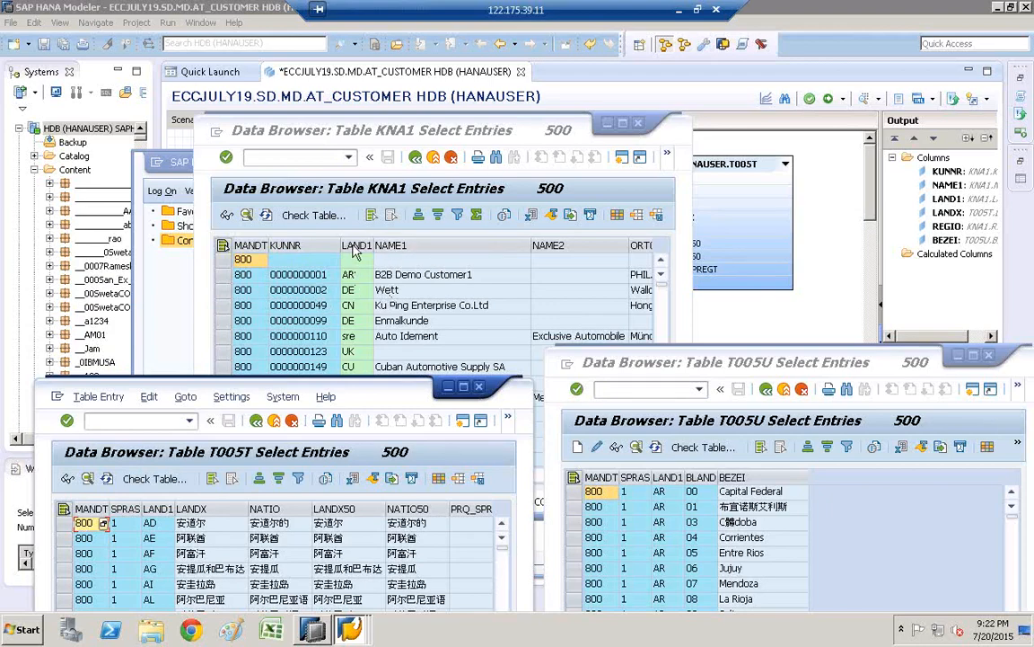
click(355, 292)
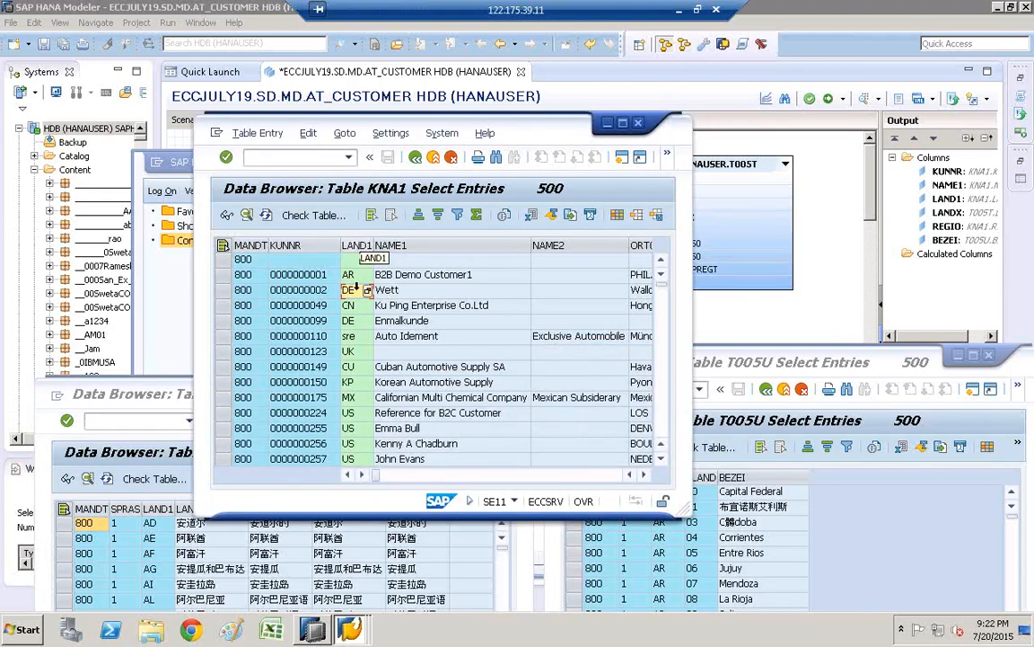
Scroll KNA1 to REGIO and mark the Wett customer row (Walldorf, region 08) as the sample
click(643, 476)
click(643, 475)
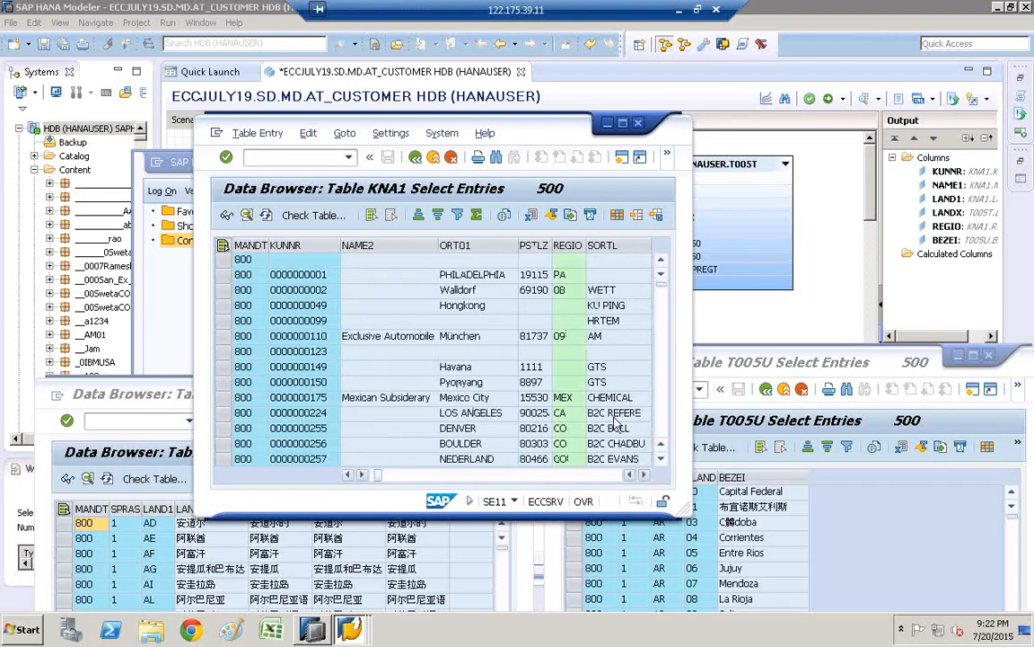
click(566, 292)
click(222, 290)
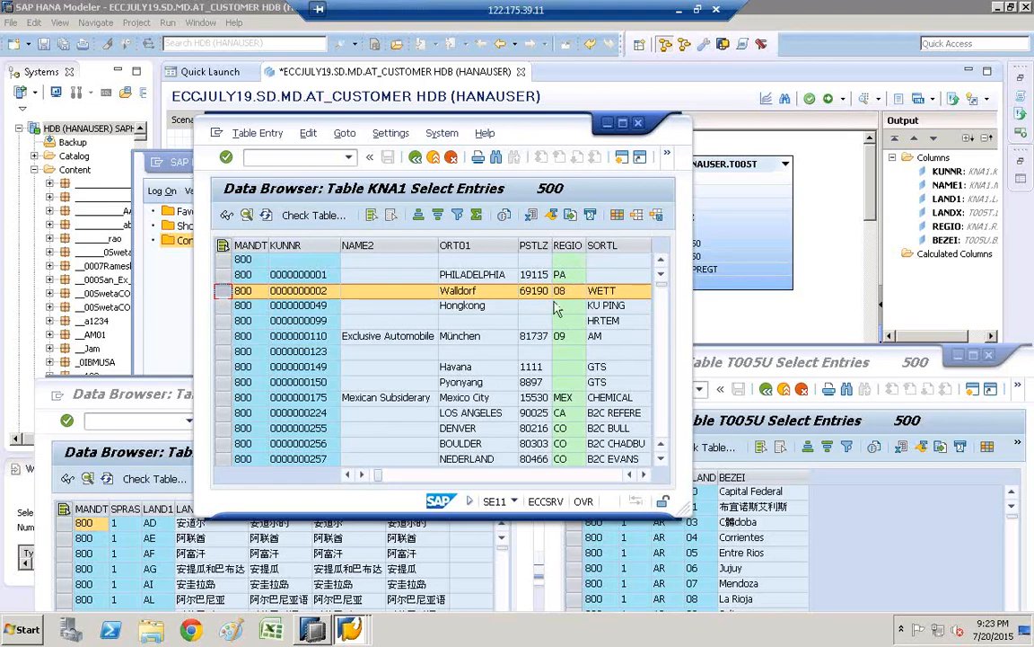
click(348, 475)
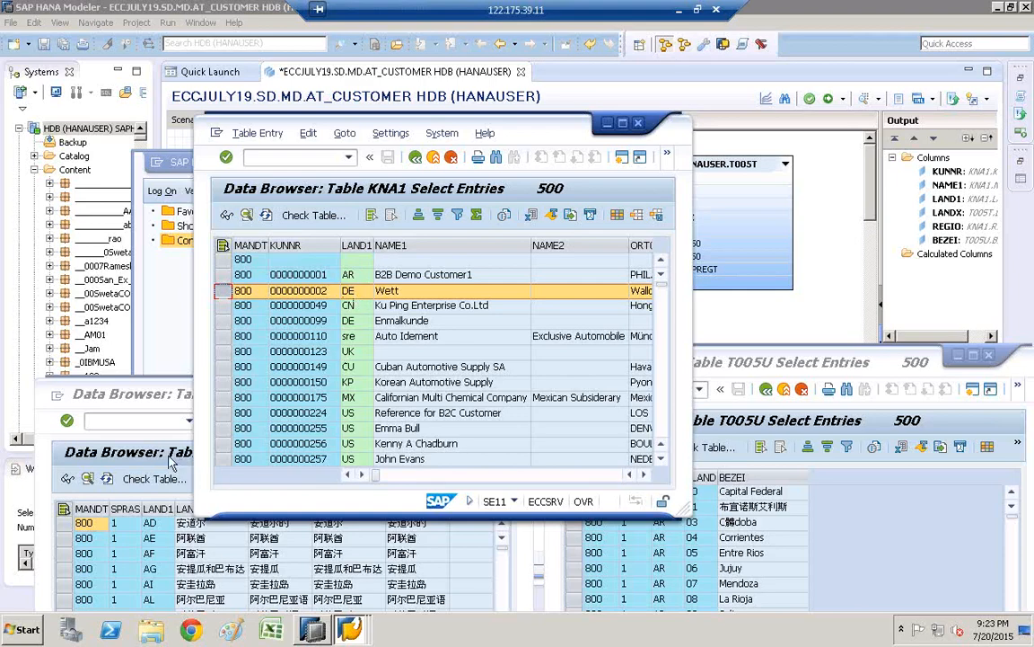
click(154, 418)
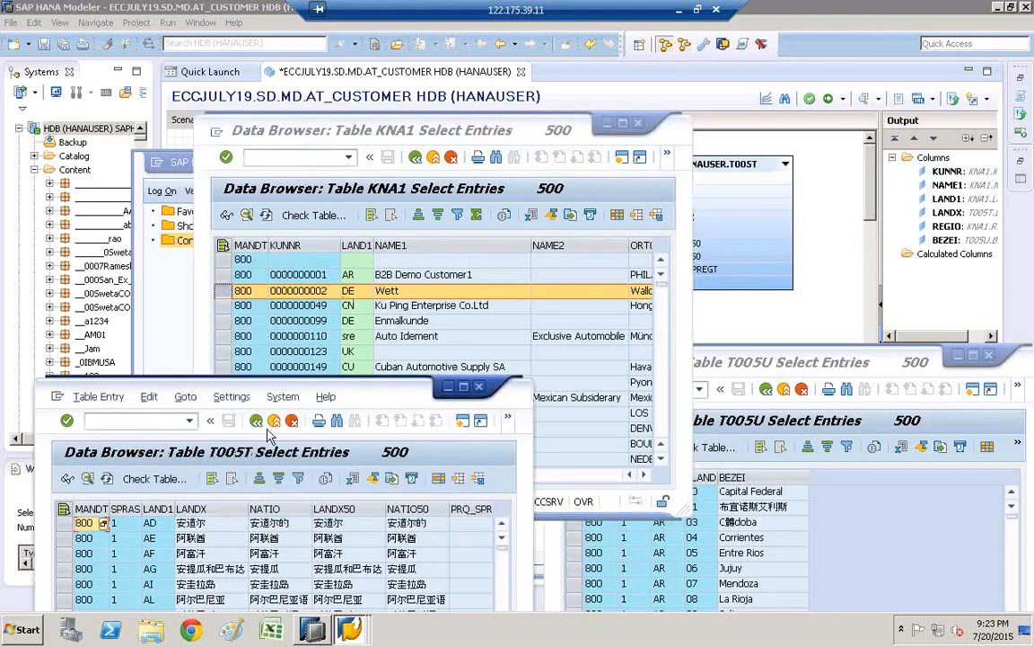
Filter T005T by LAND1 DE, check the 29-entry count, and list the matches
click(256, 422)
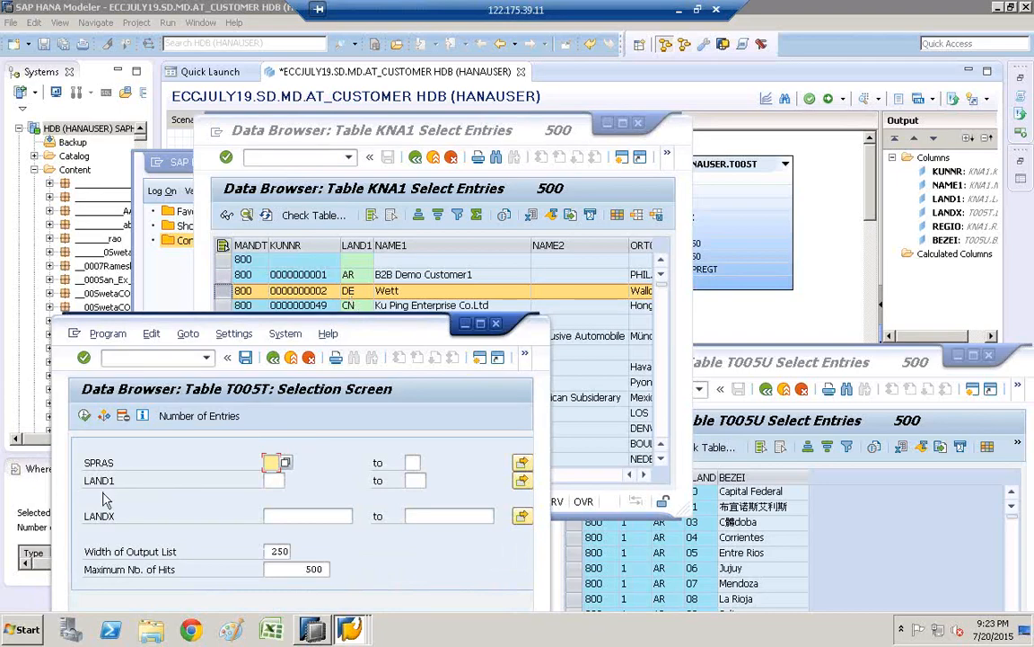
click(272, 480)
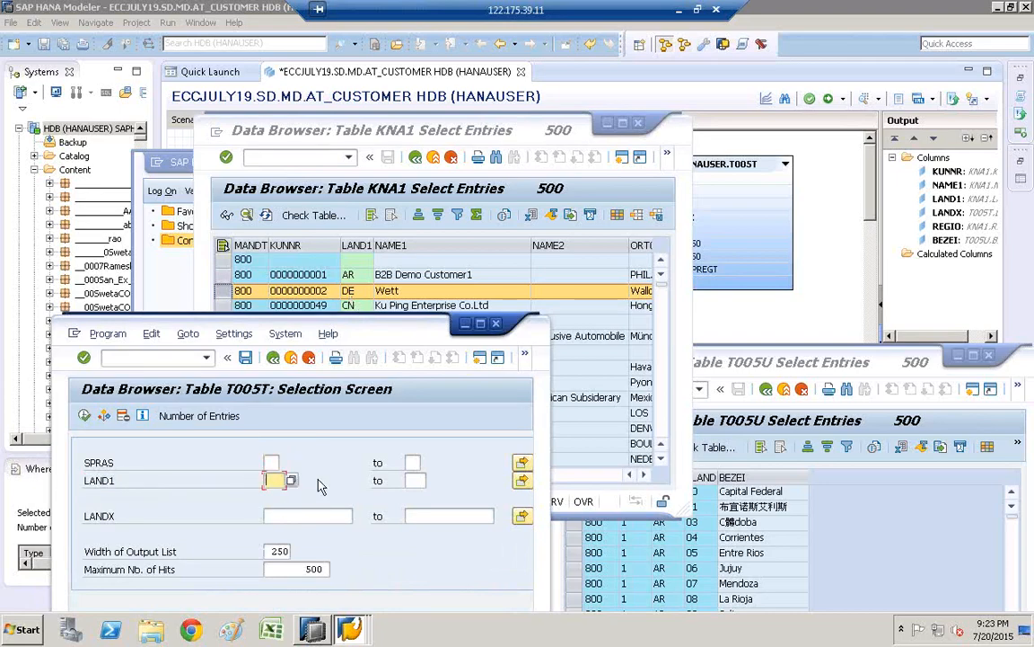
text(de)
click(272, 462)
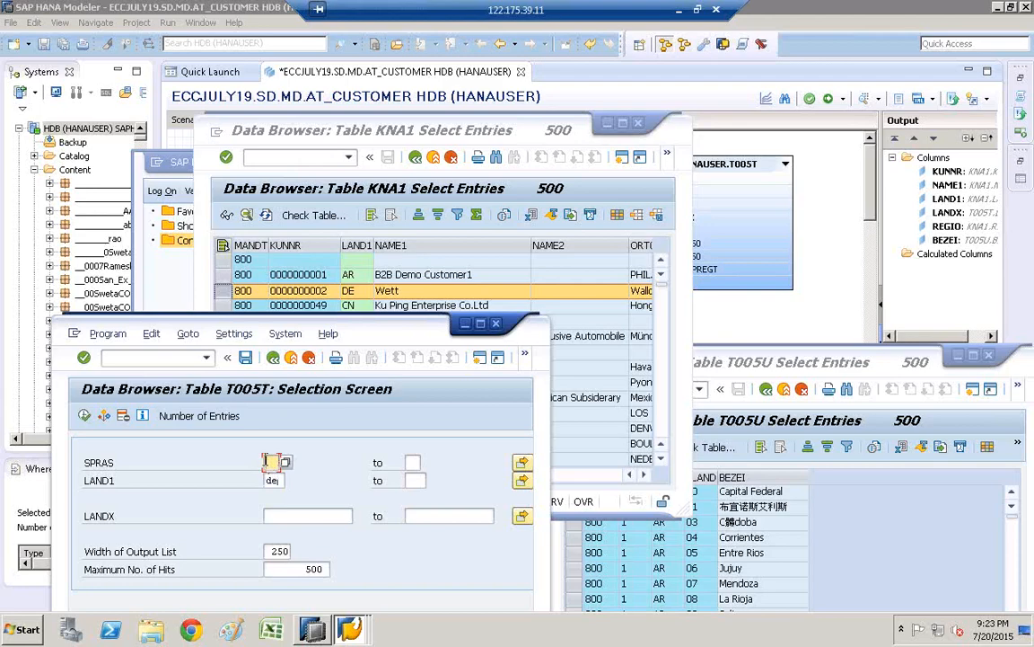
click(199, 416)
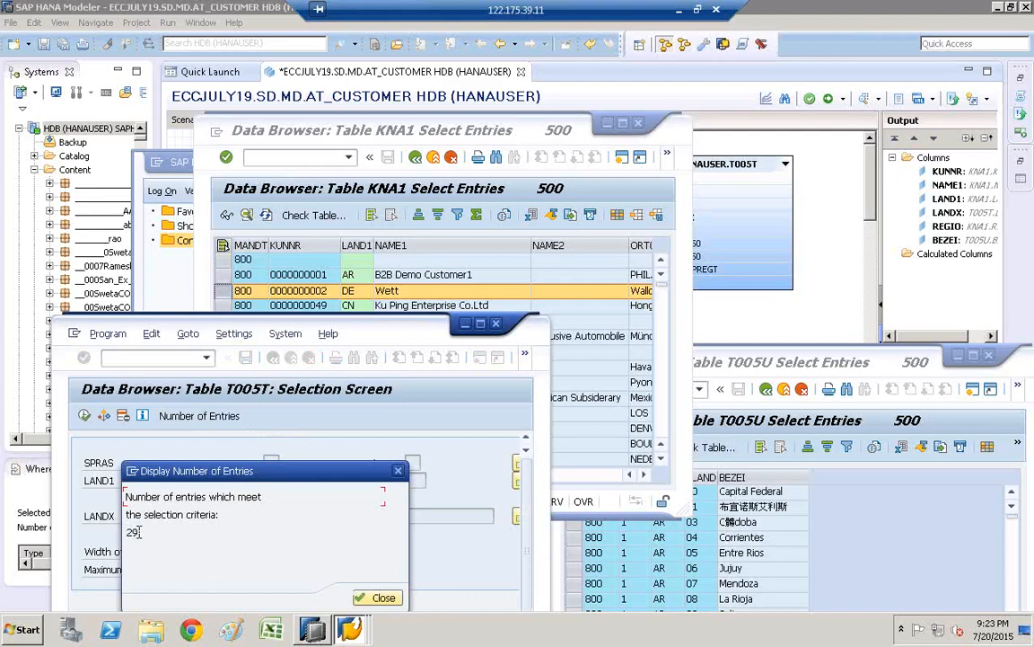
click(372, 598)
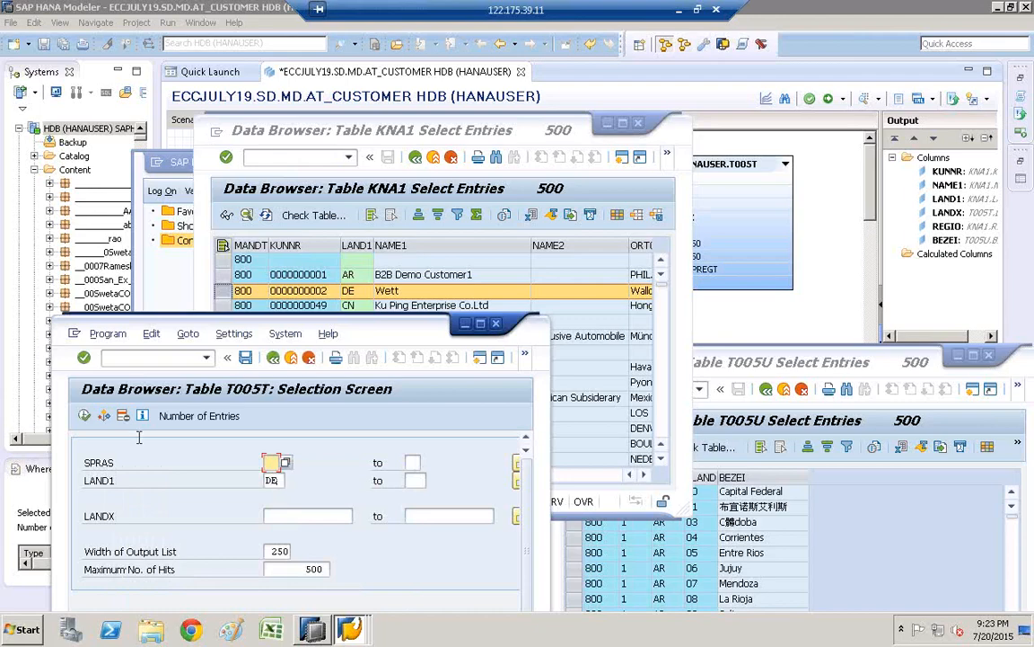
click(83, 415)
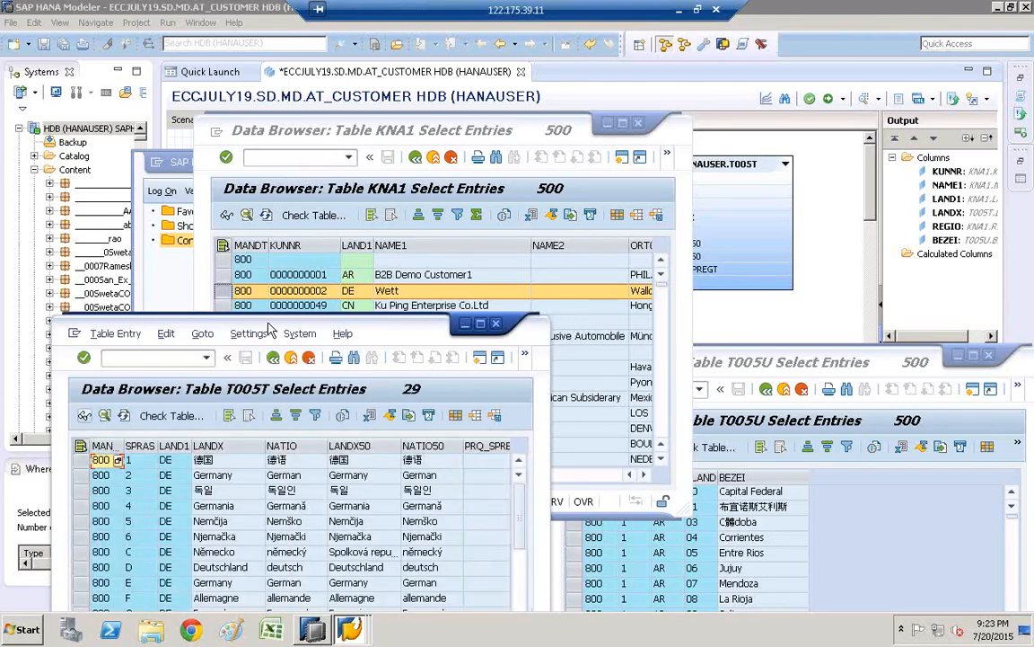
Scroll through the 29 T005T rows for country DE
drag(376, 334, 386, 231)
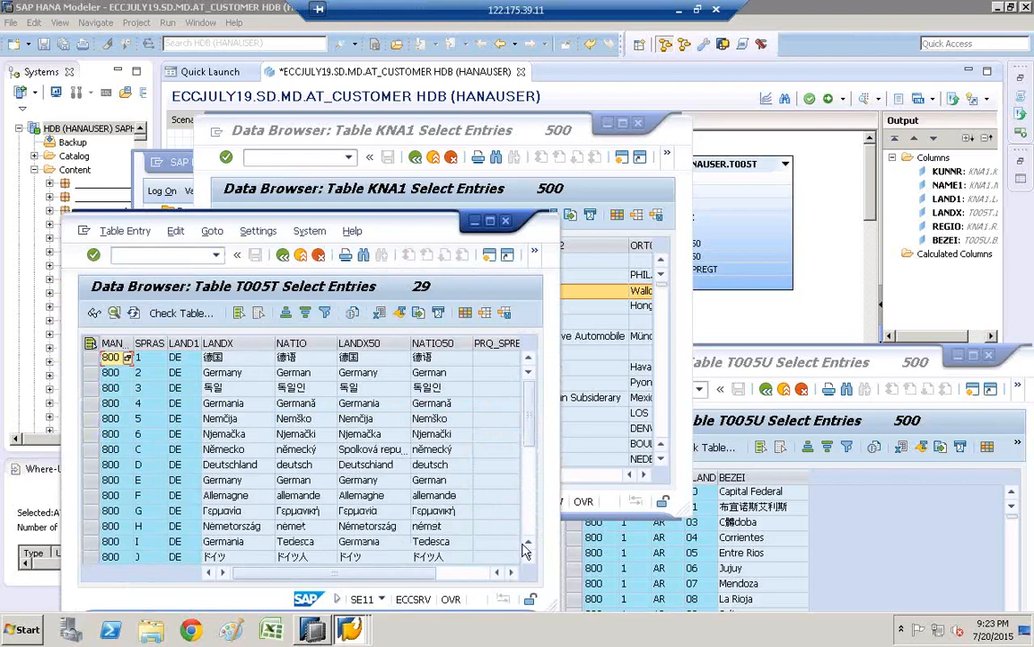
scroll(476, 503, down, 2)
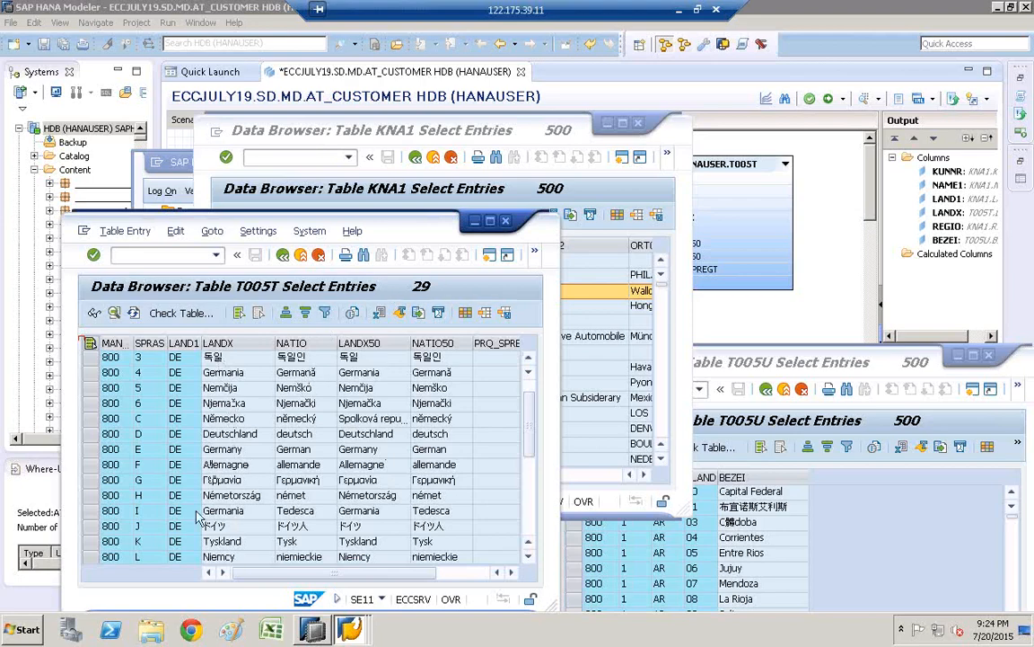
click(529, 559)
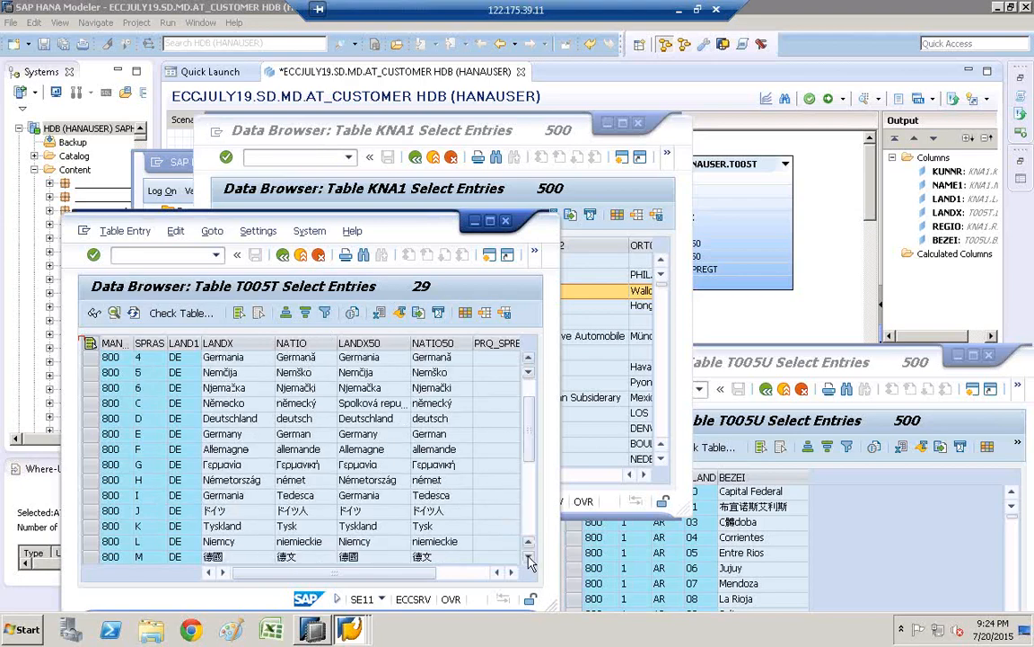
click(529, 558)
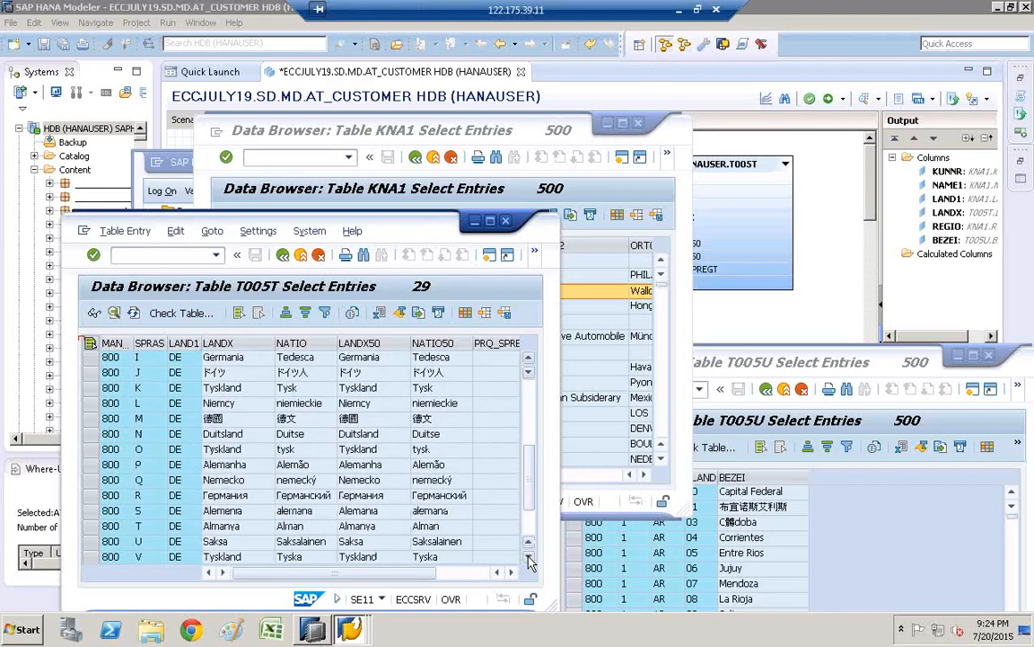
click(529, 559)
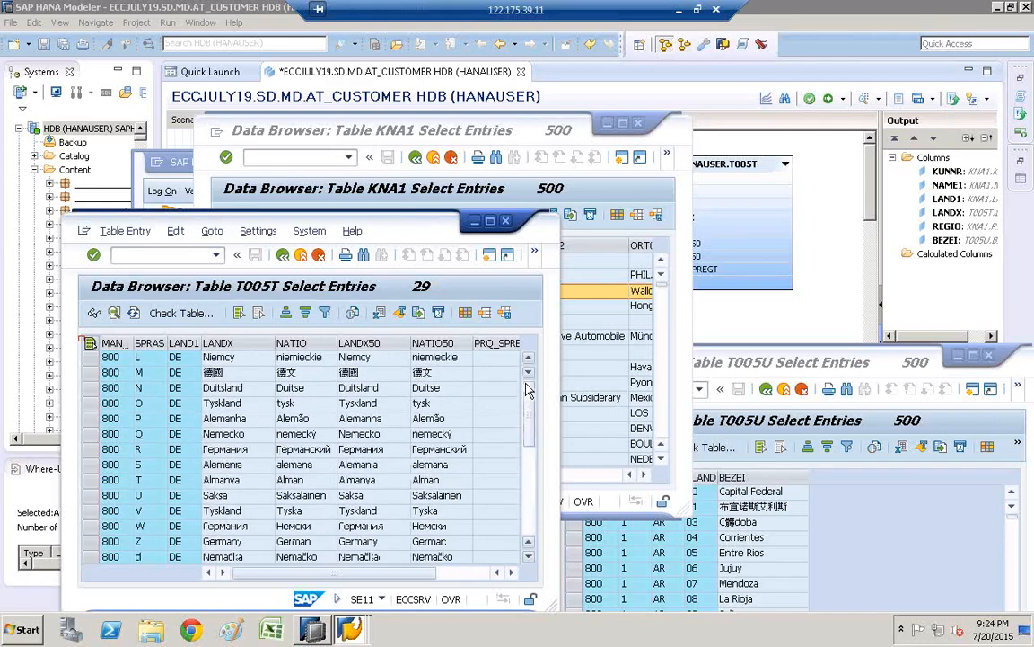
drag(528, 391, 528, 381)
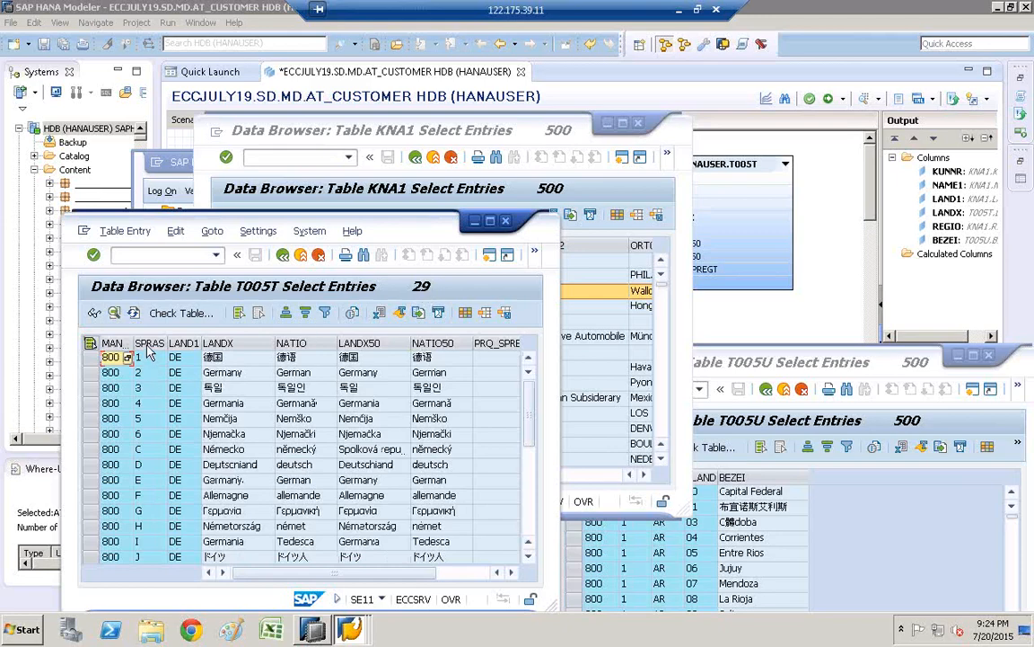
Inspect row one's country and language keys, then return to the T005T selection screen
click(176, 358)
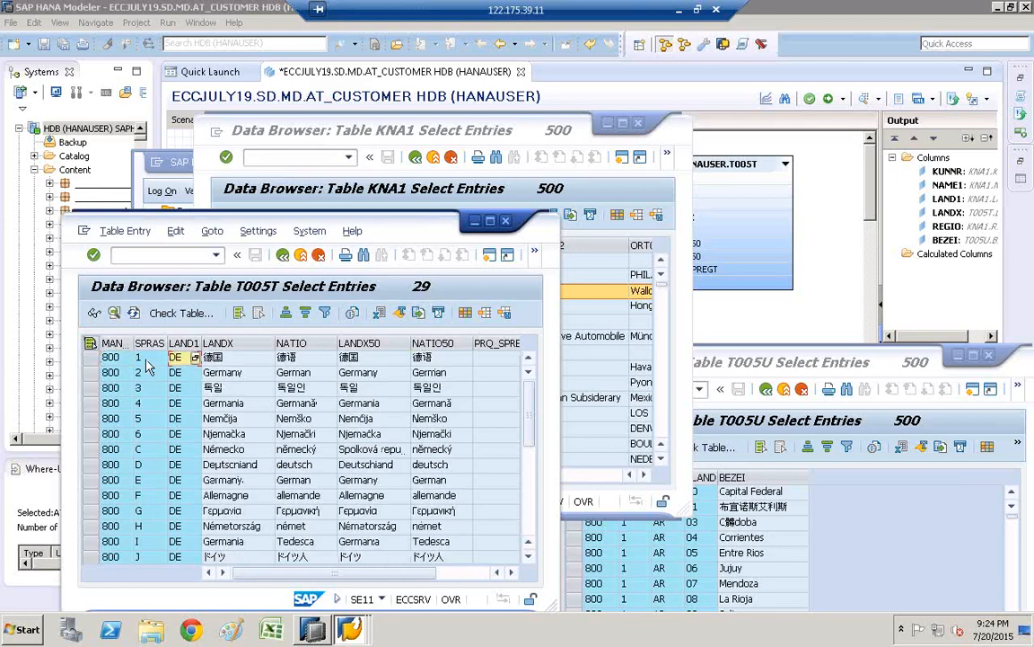
click(142, 358)
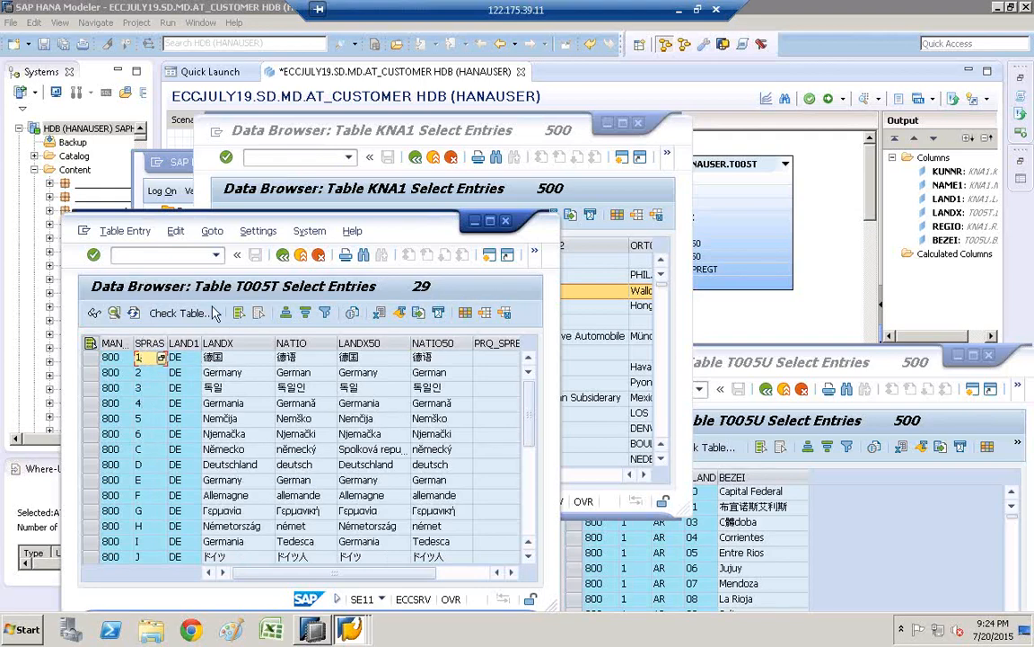
click(283, 256)
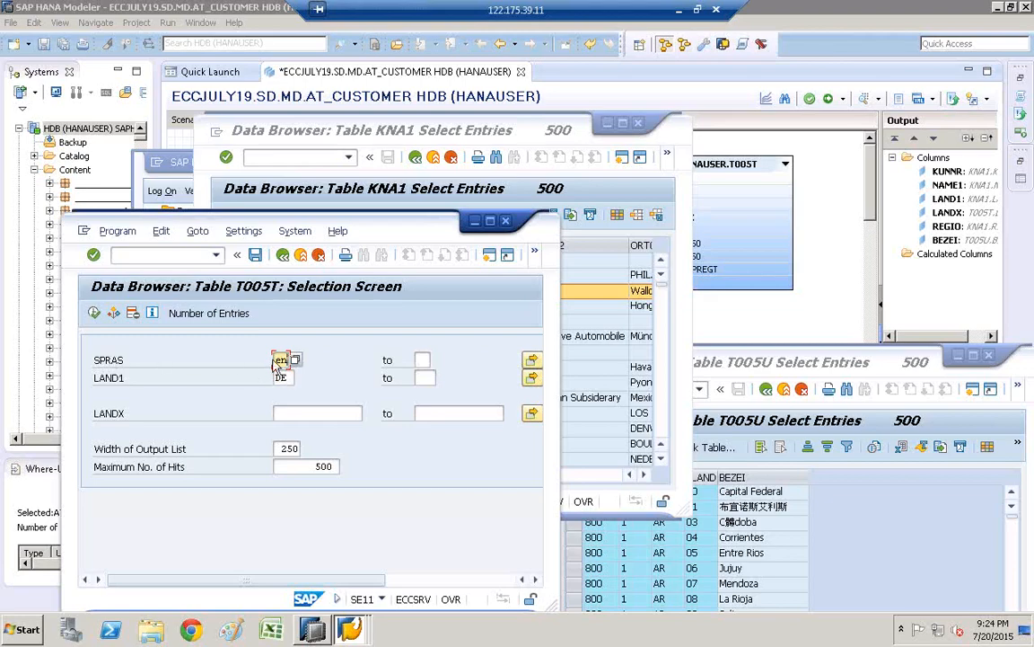
List the single English T005T entry for DE and review its values E, DE, Germany
click(94, 313)
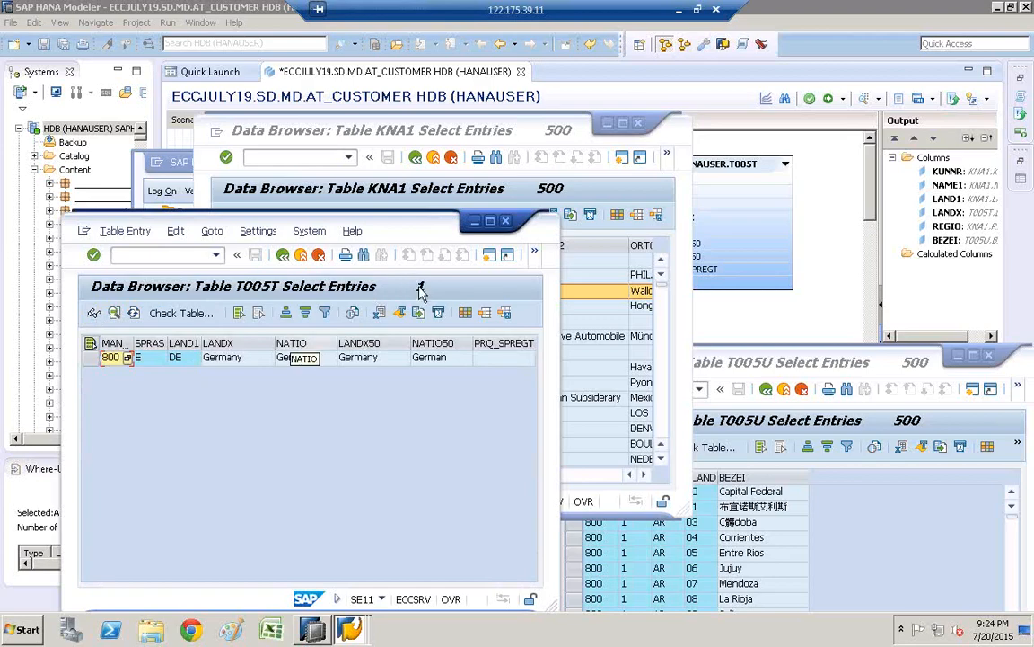
click(175, 359)
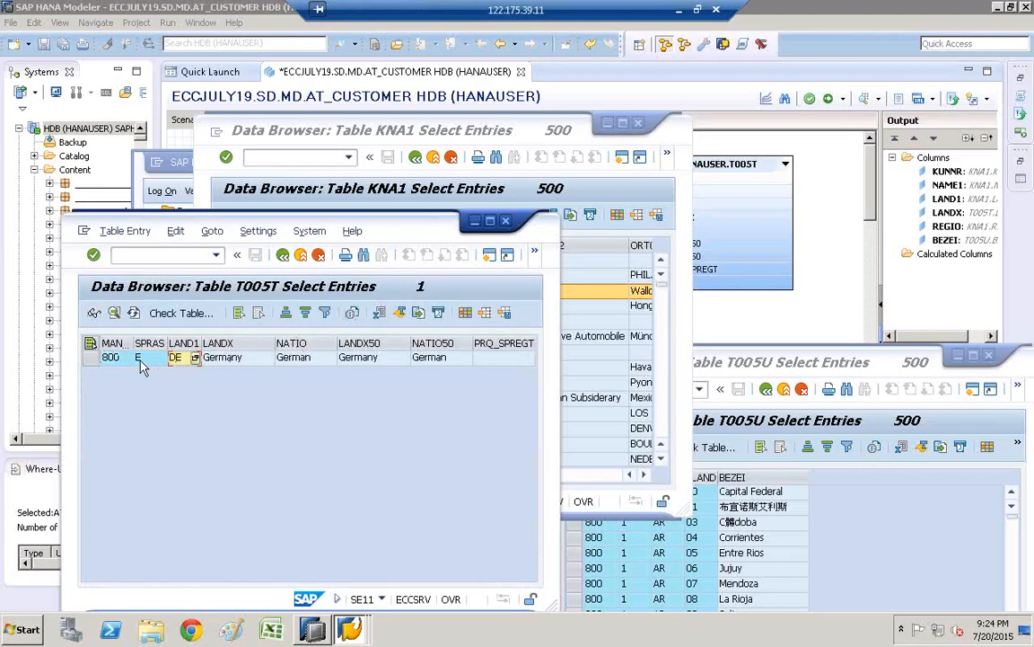
click(141, 363)
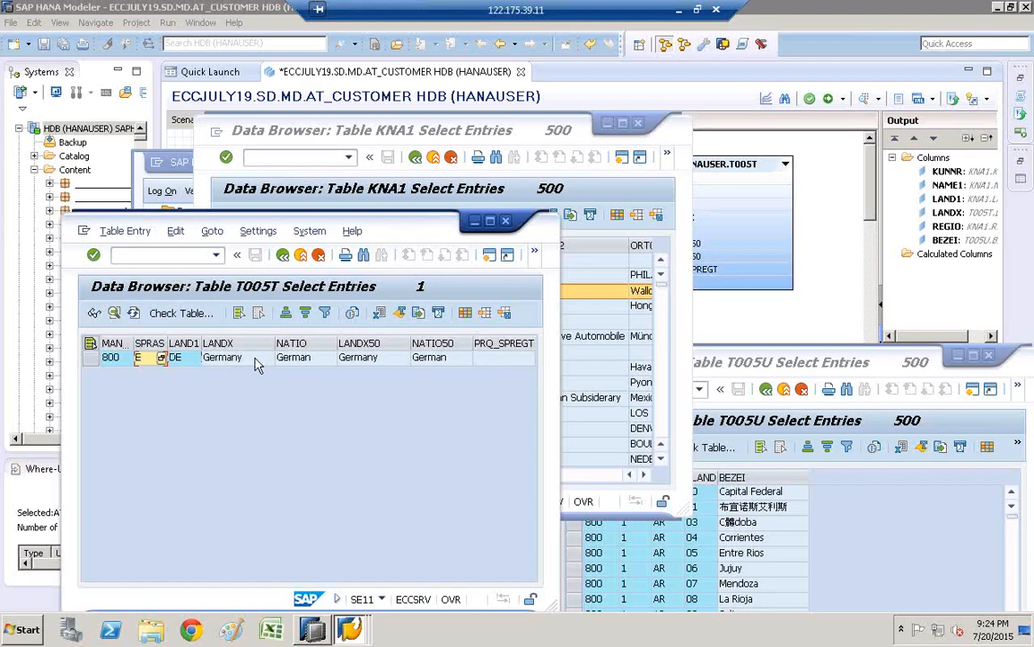
click(238, 361)
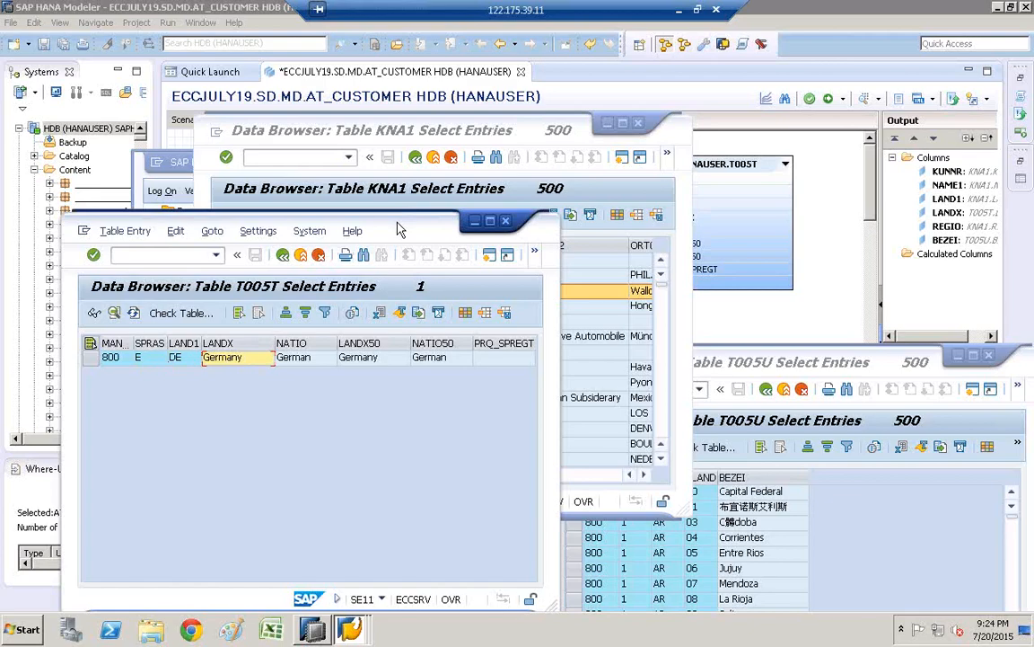
Move the results window aside, highlight E and Germany, and return to the AT_CUSTOMER diagram
drag(401, 223, 543, 352)
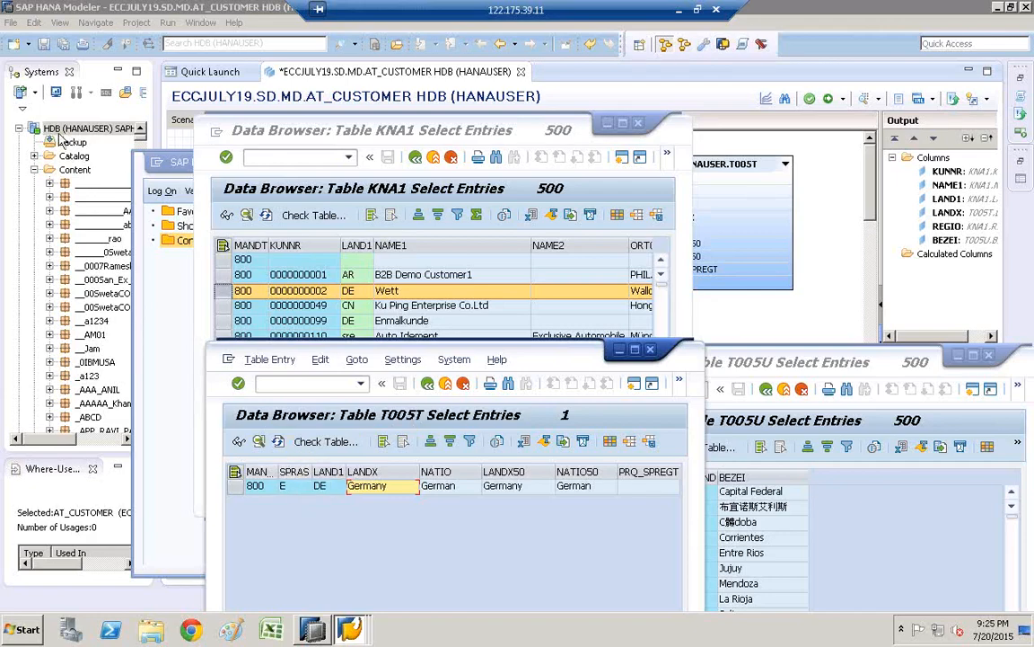
click(288, 486)
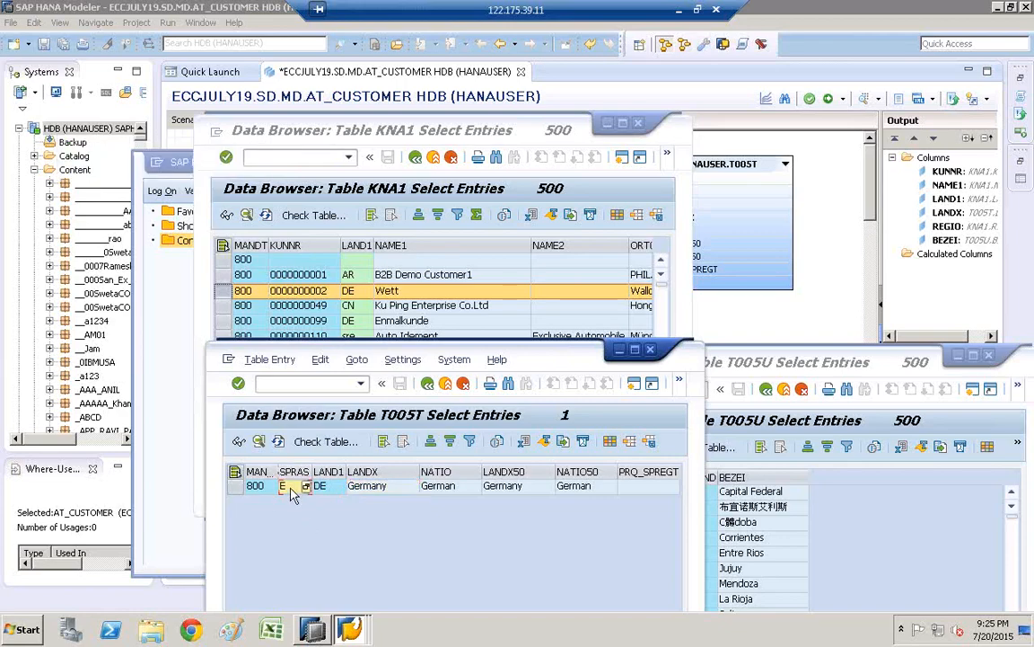
click(368, 492)
click(732, 325)
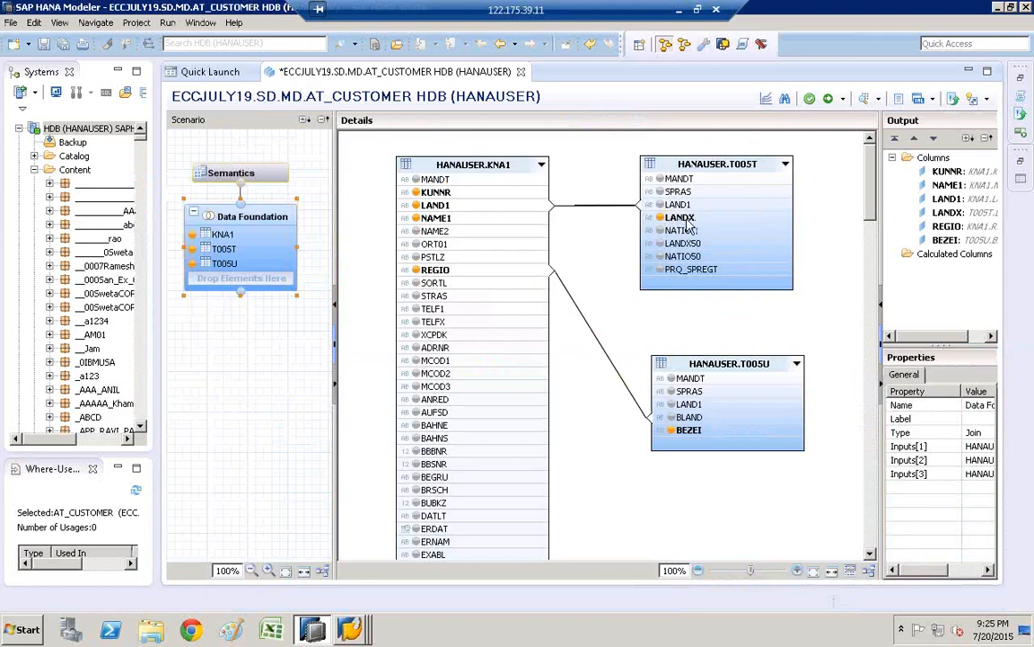
Select the KNA1–T005T join and widen Properties to read Text Join, SPRAS, 1..1 cardinality
click(605, 206)
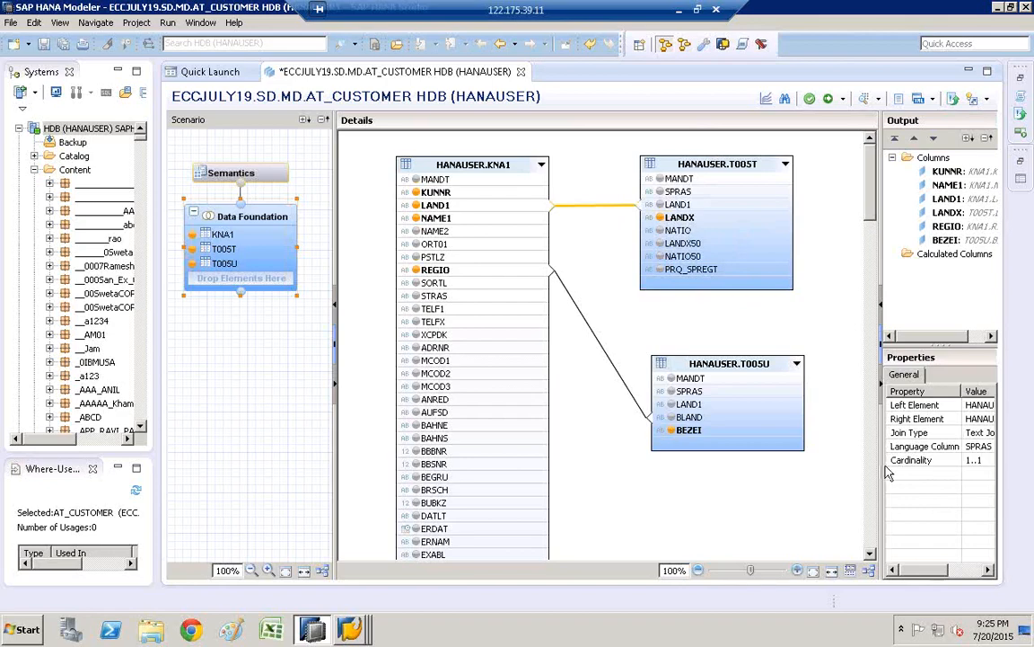
drag(863, 466, 813, 466)
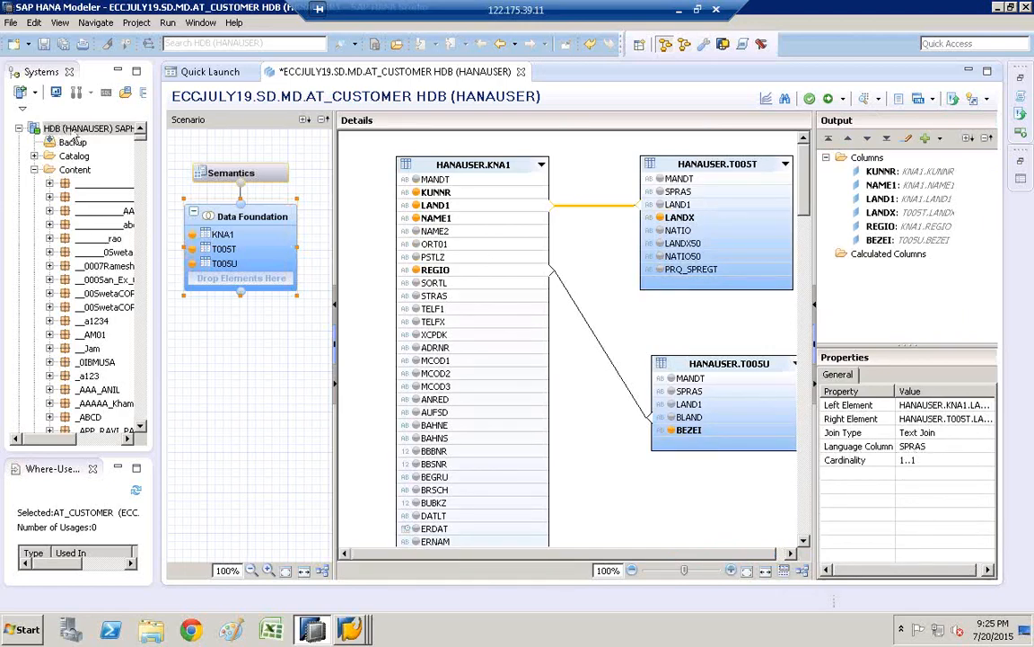
mouse_move(77, 132)
click(353, 634)
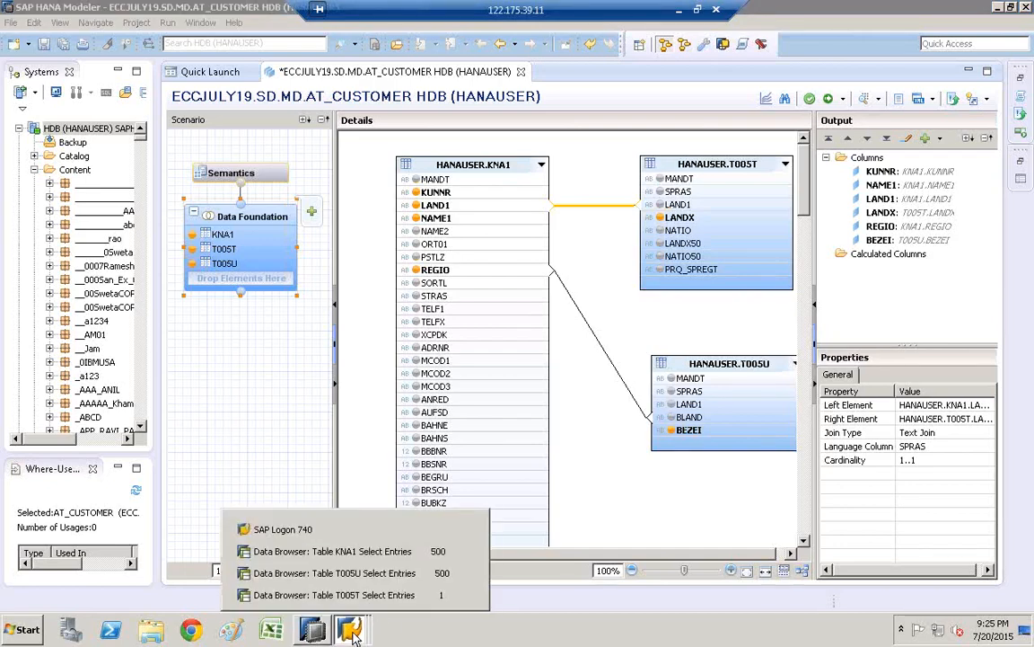
Return the T005U and KNA1 entry windows to their table definitions
click(397, 575)
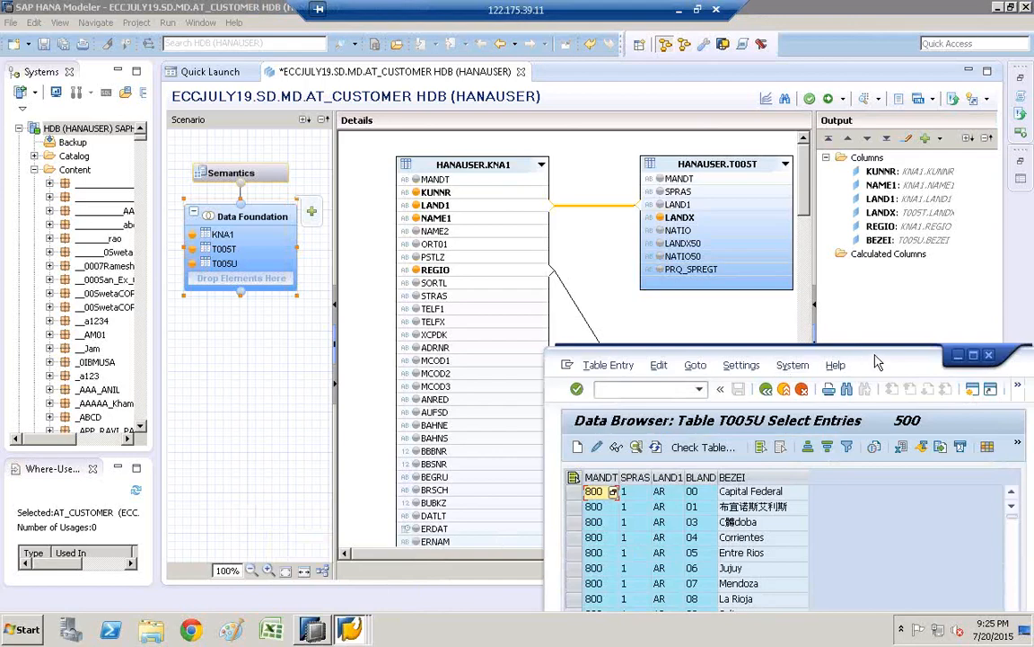
drag(879, 361, 634, 225)
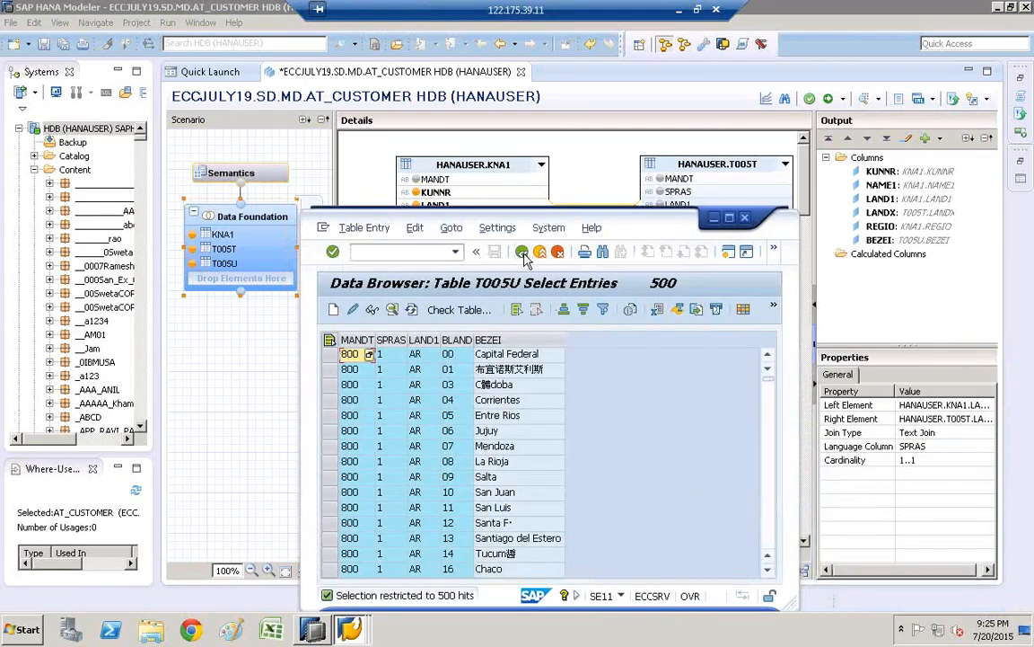
click(521, 252)
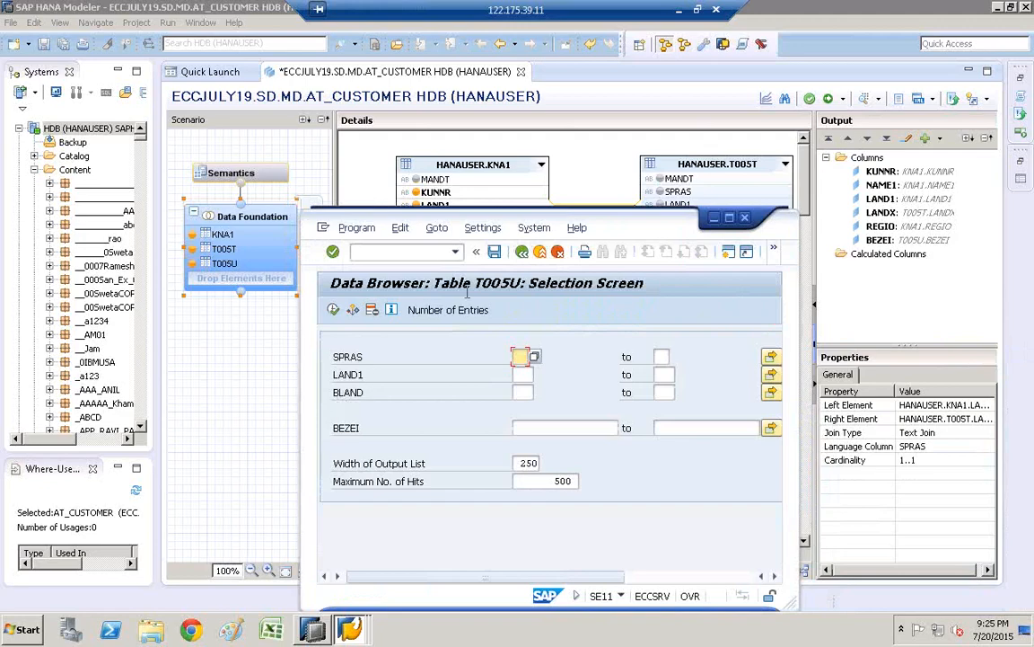
click(521, 253)
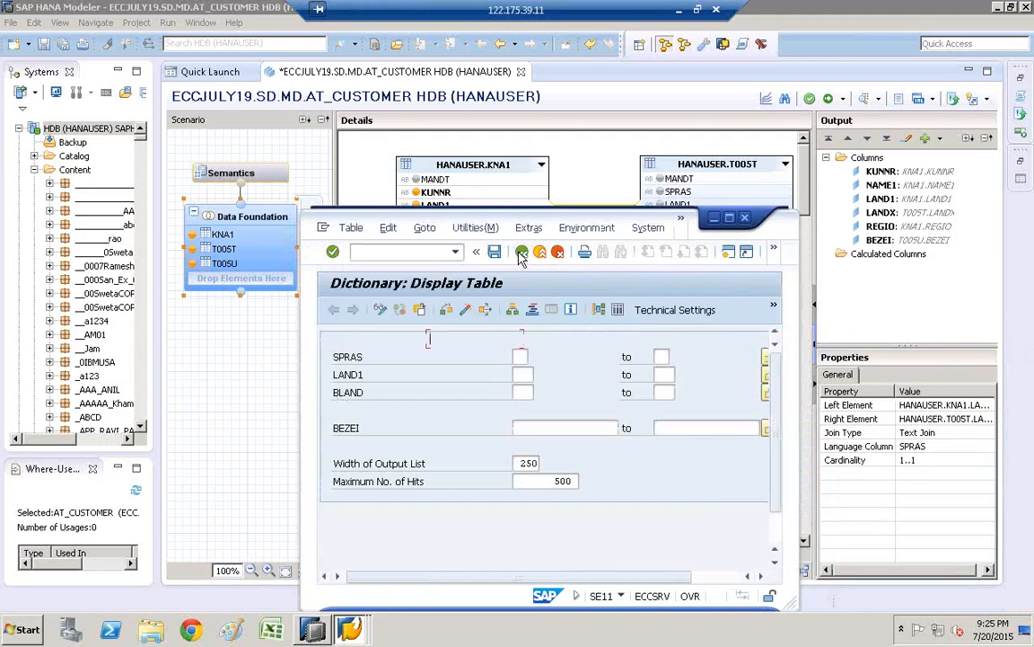
click(349, 629)
click(366, 559)
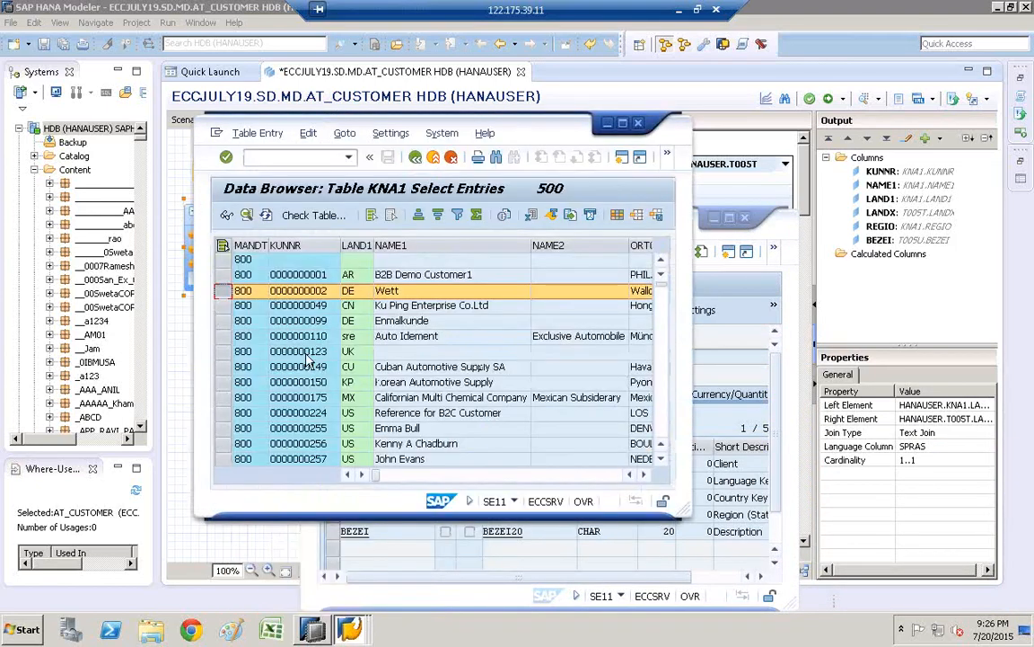
click(415, 158)
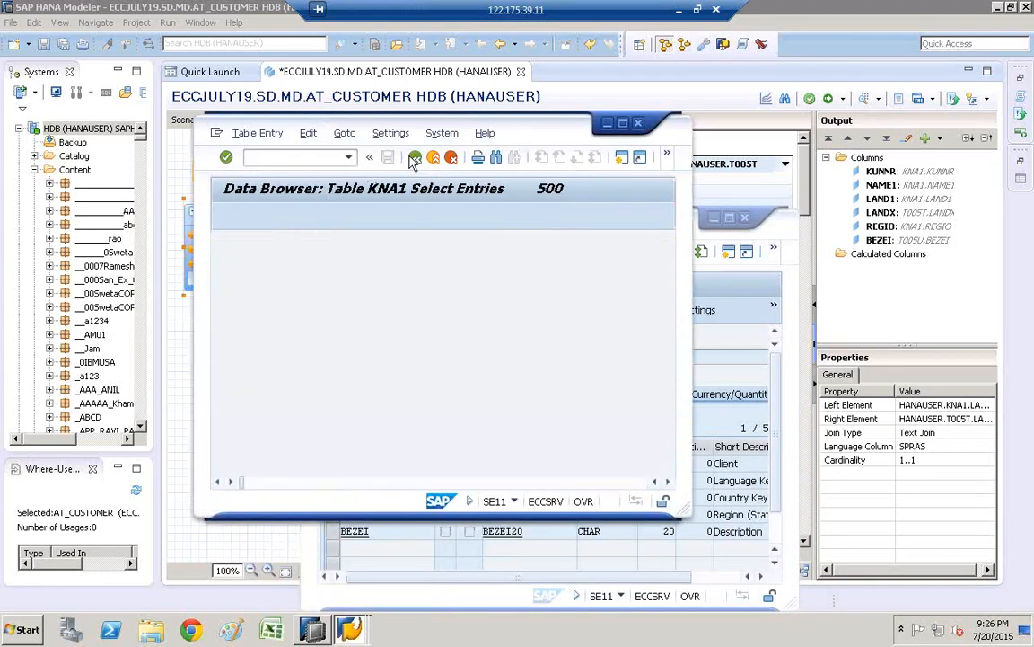
click(415, 158)
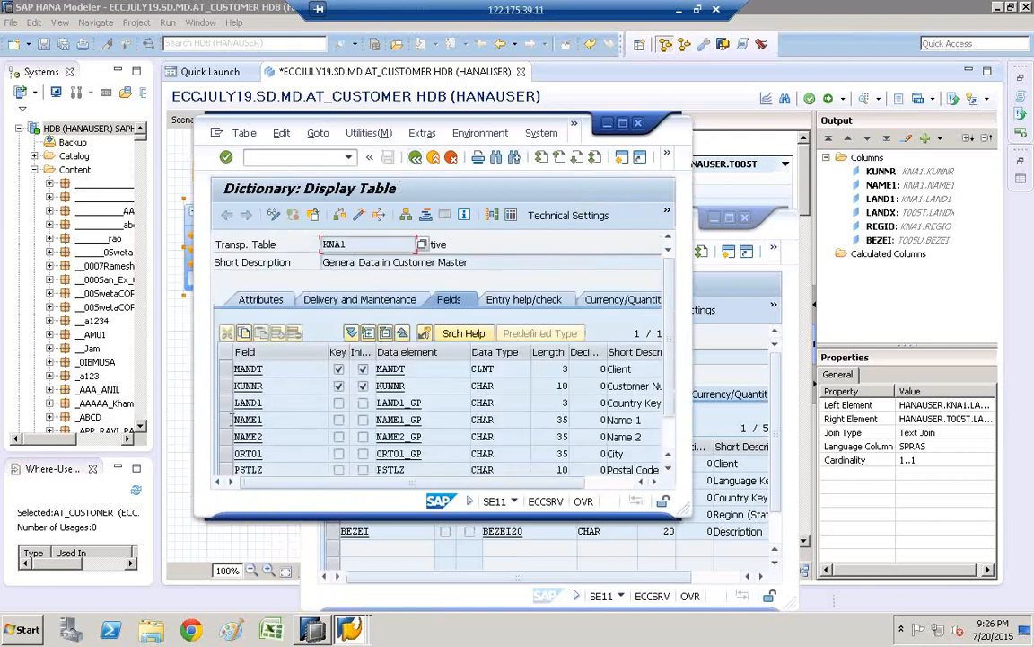
Compare KNA1's REGIO field with T005U's BLAND and open the REGIO data element
click(667, 470)
click(668, 471)
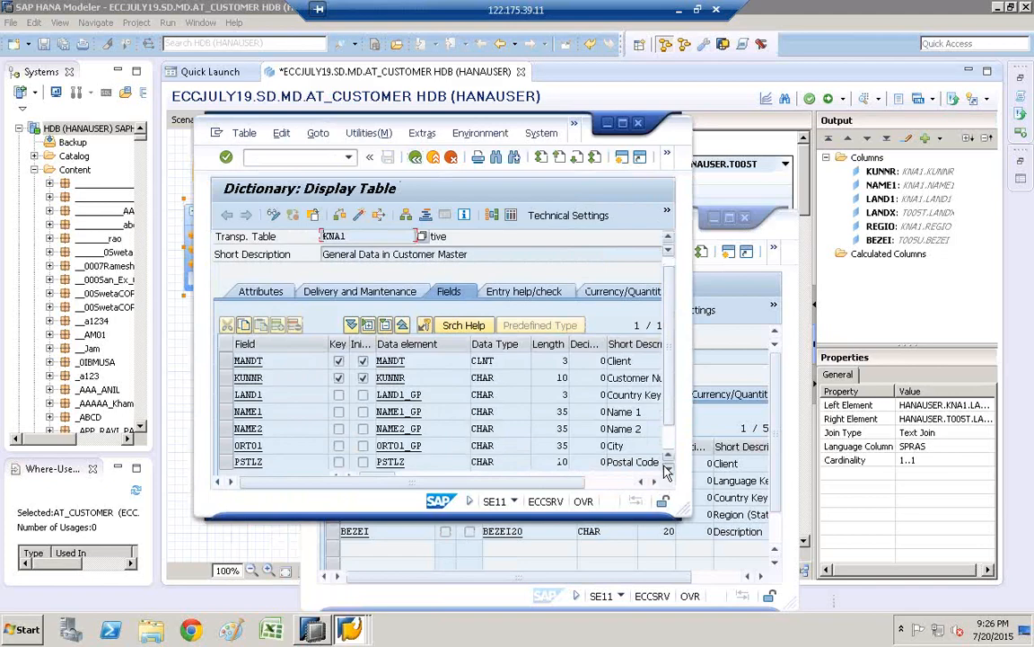
click(667, 471)
click(667, 470)
click(668, 471)
click(667, 471)
click(667, 472)
click(667, 472)
click(667, 472)
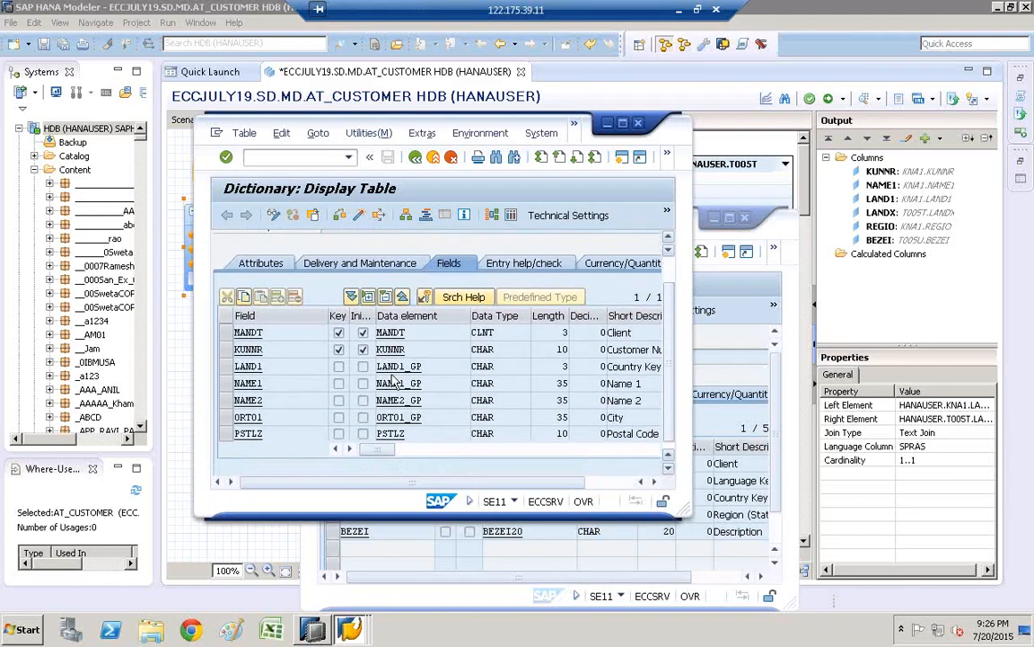
click(610, 483)
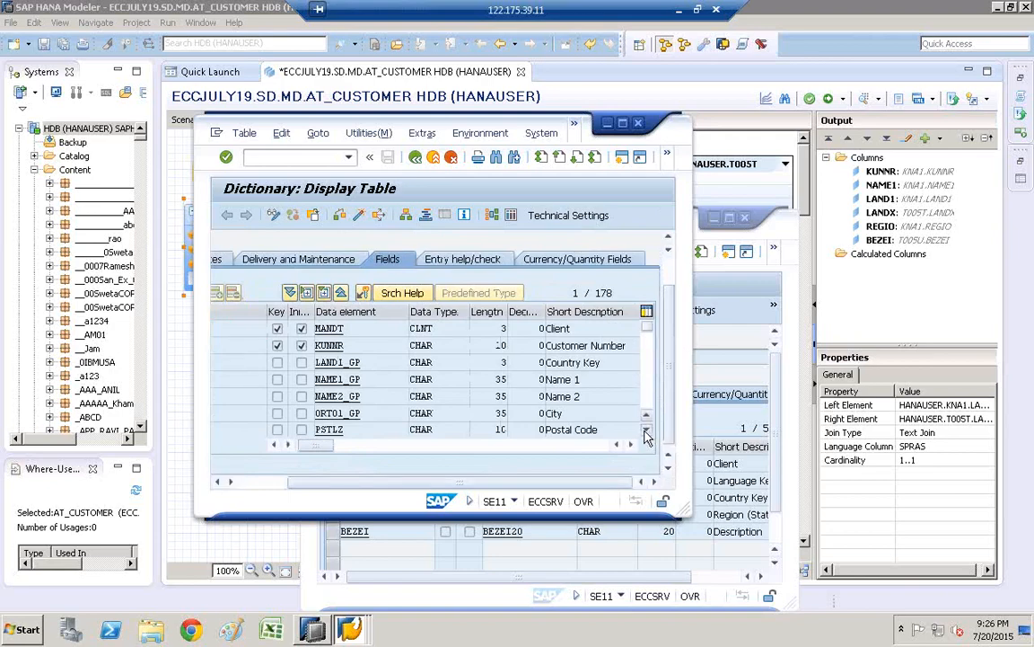
click(646, 432)
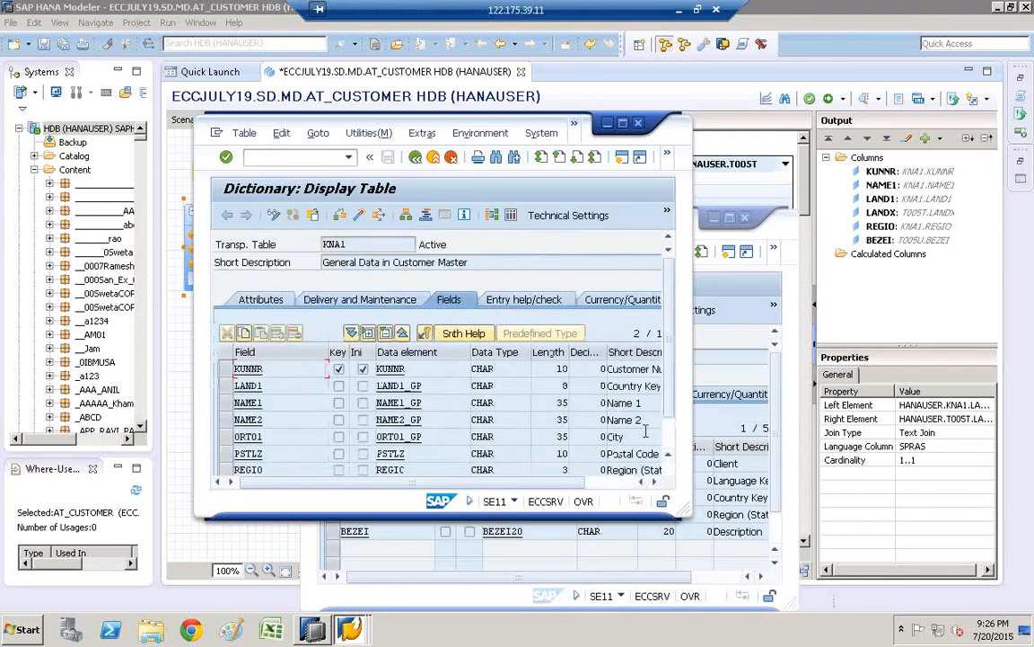
click(225, 470)
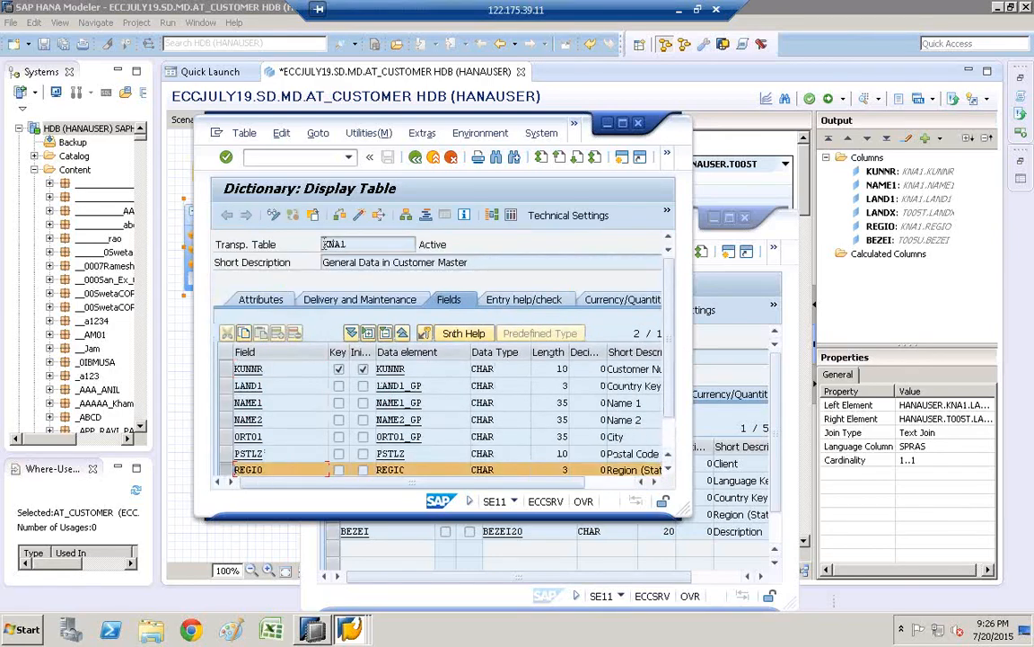
click(728, 284)
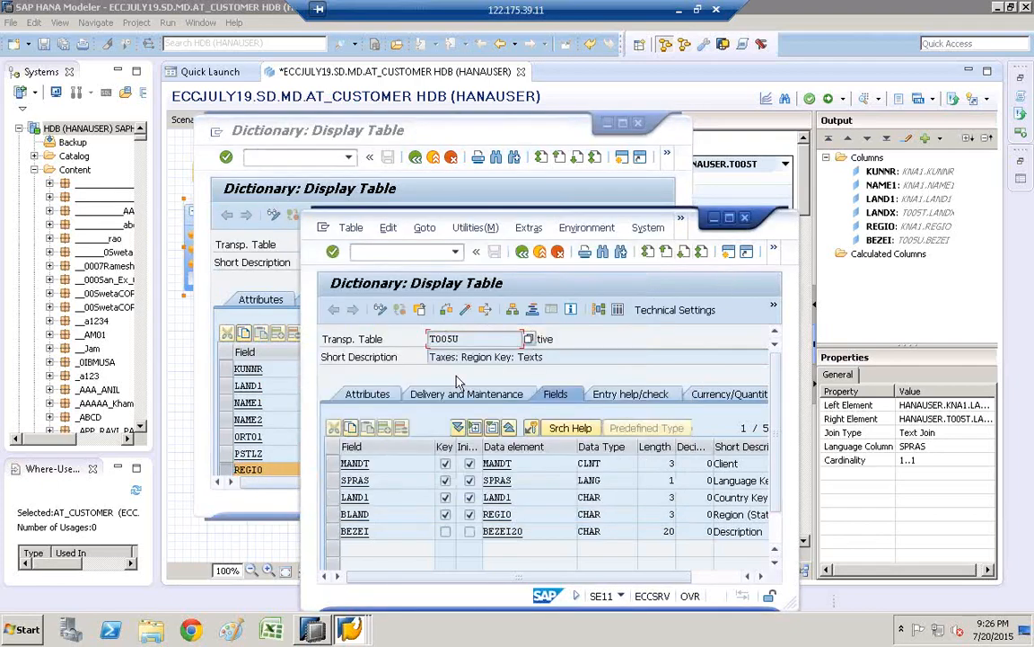
click(382, 516)
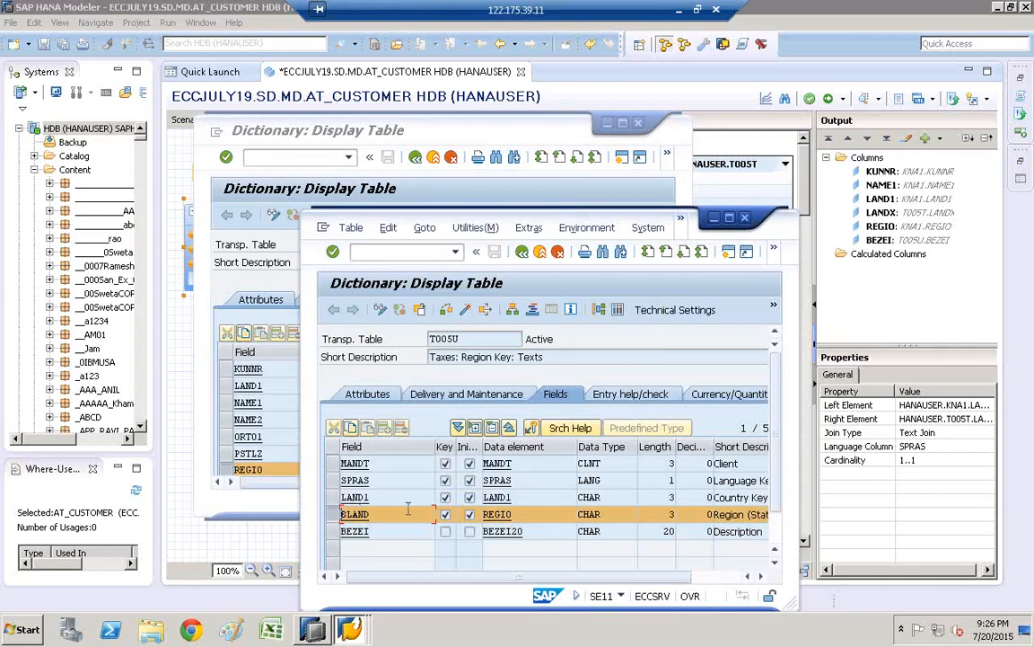
double_click(498, 514)
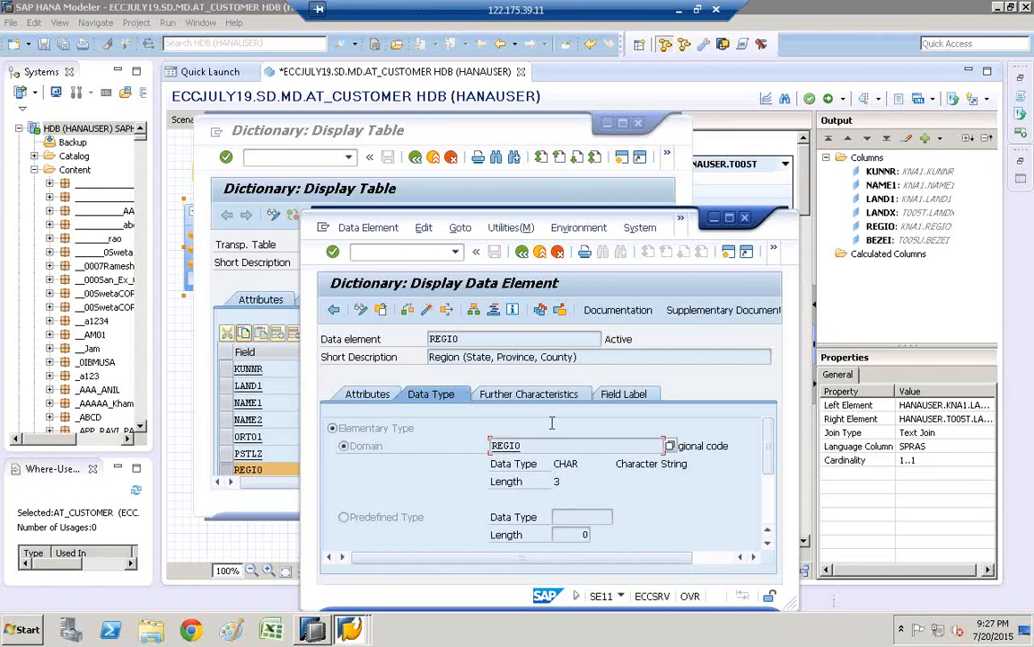
Recheck T005U's BLAND field against KNA1, then return to HANA Studio
click(413, 184)
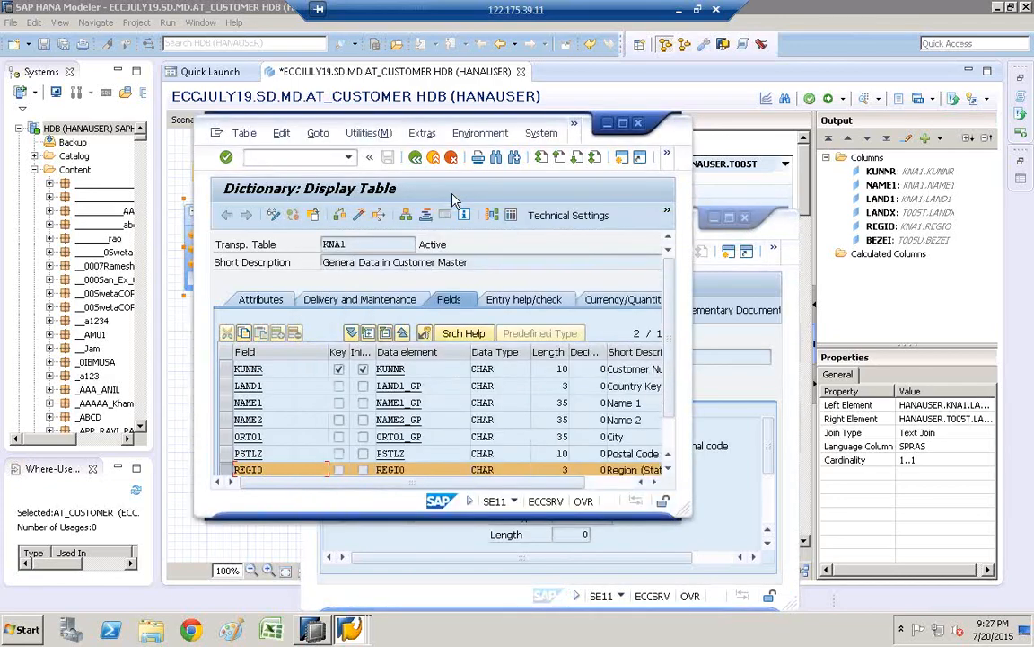
click(727, 438)
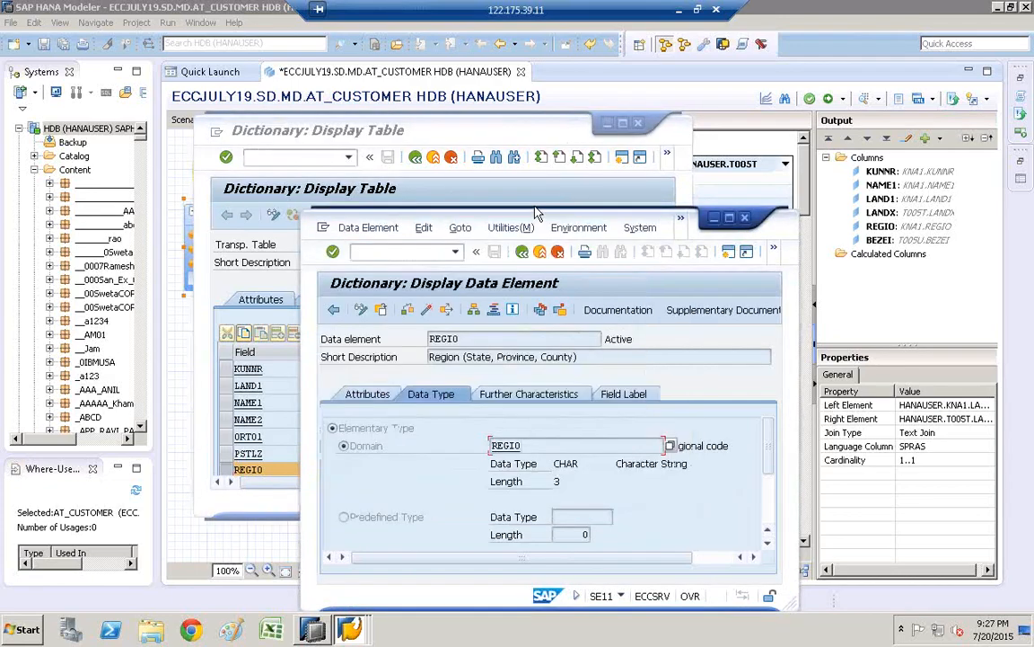
click(527, 258)
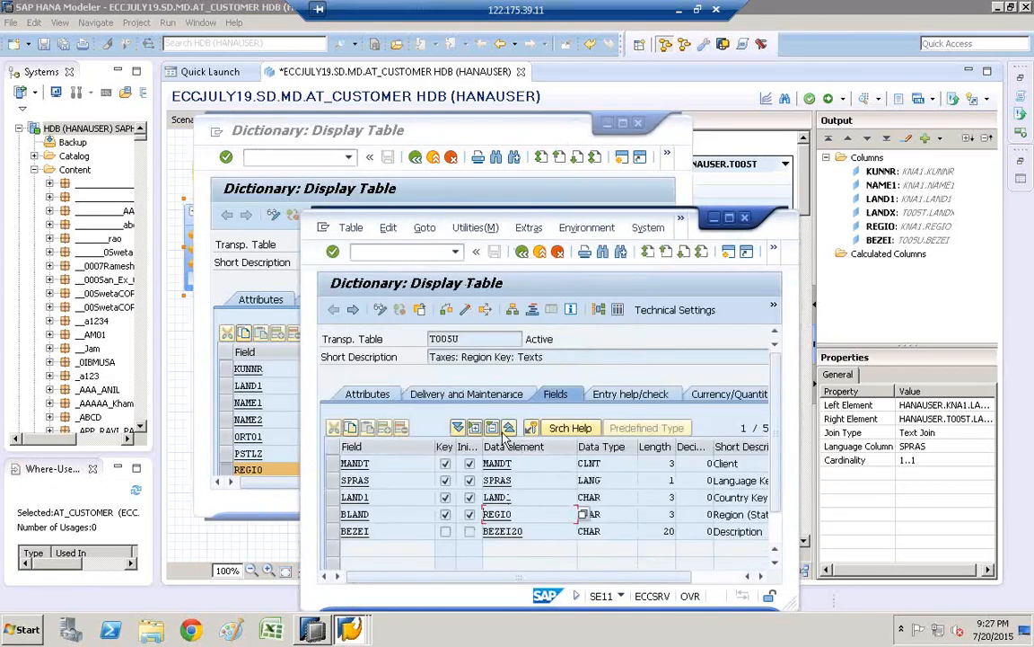
click(336, 515)
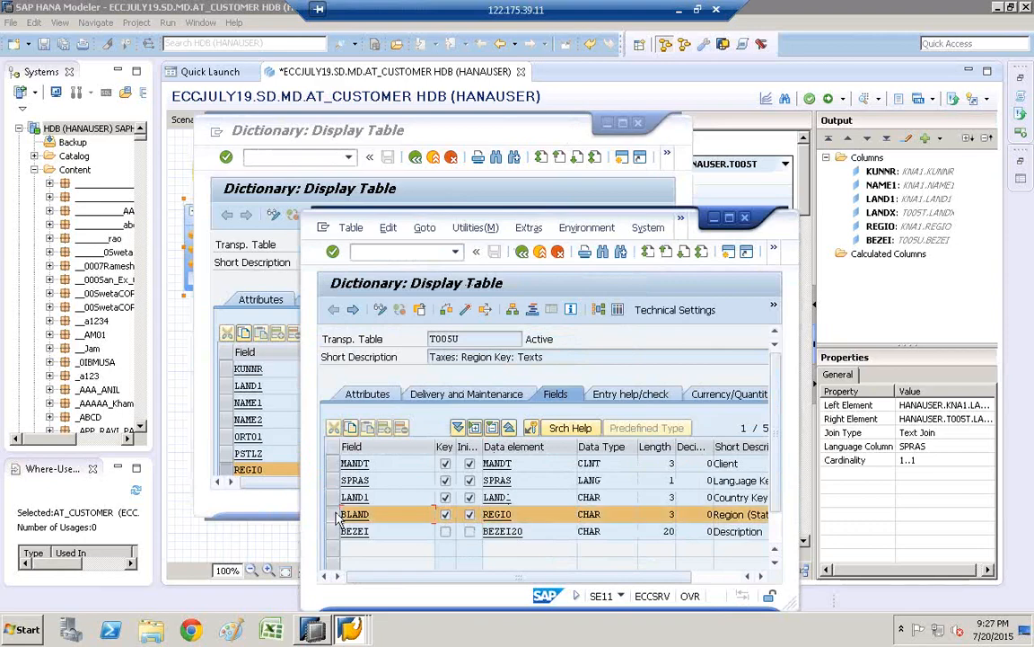
click(232, 474)
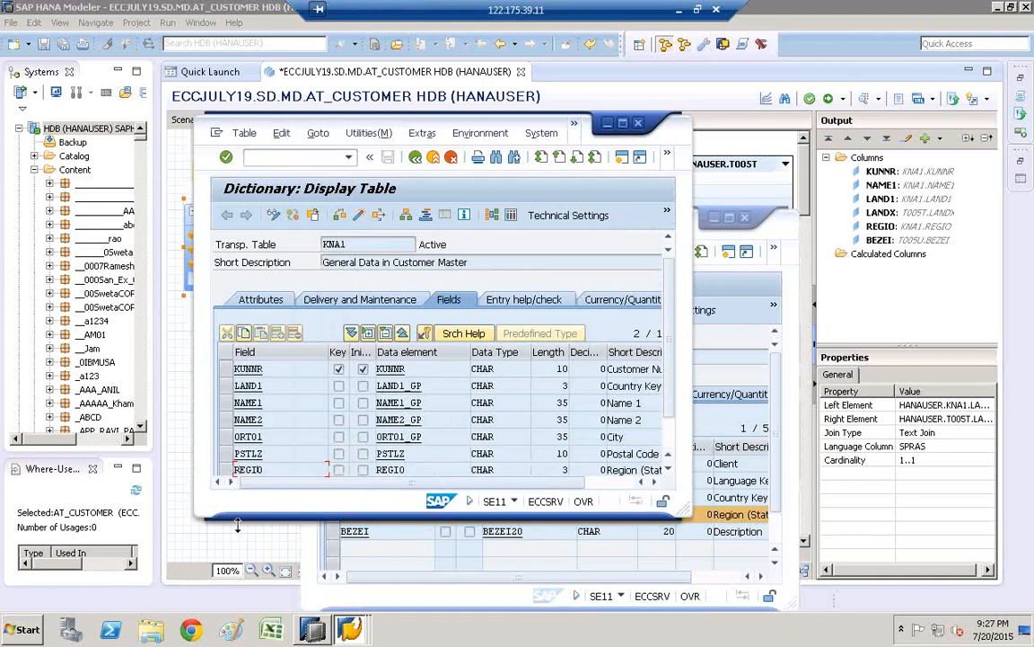
click(910, 286)
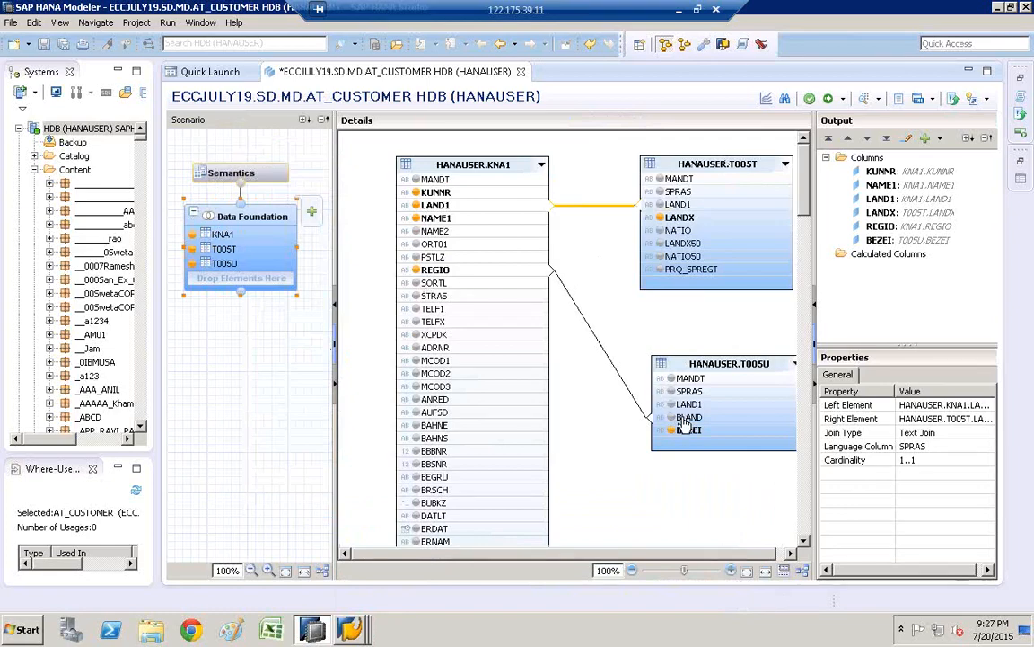
Make the REGIO–BLAND join a Text Join with SPRAS as its language column
click(602, 348)
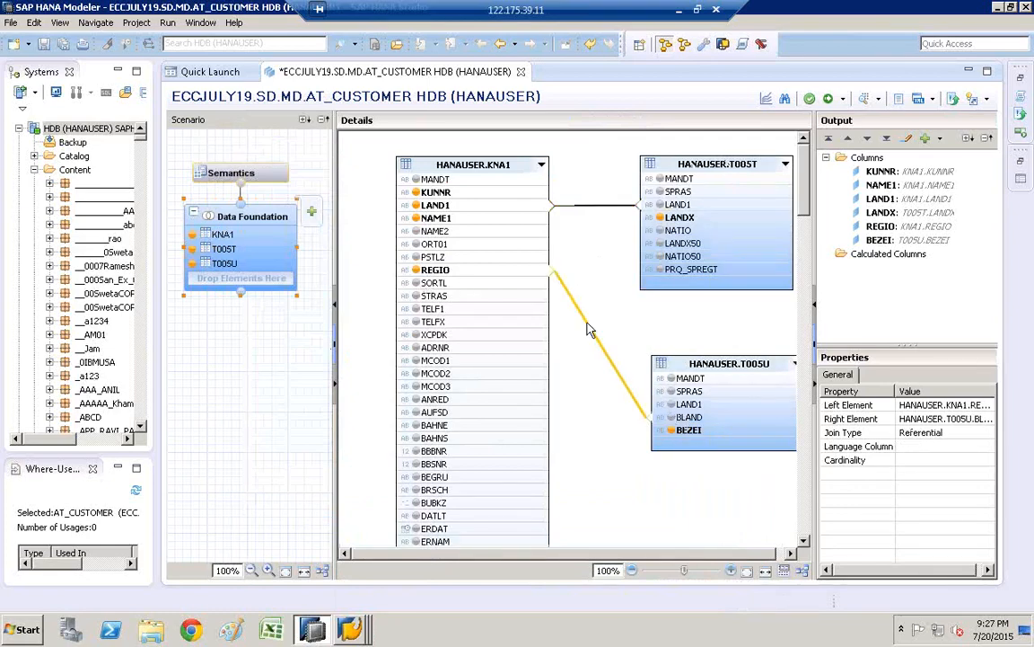
click(965, 431)
click(988, 433)
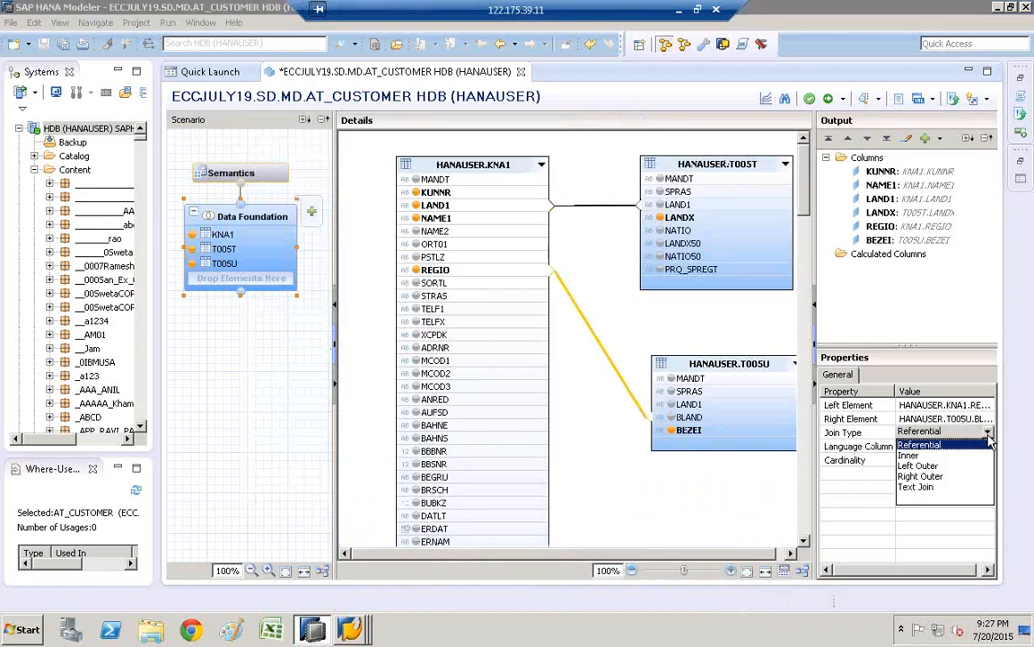
click(923, 489)
click(916, 485)
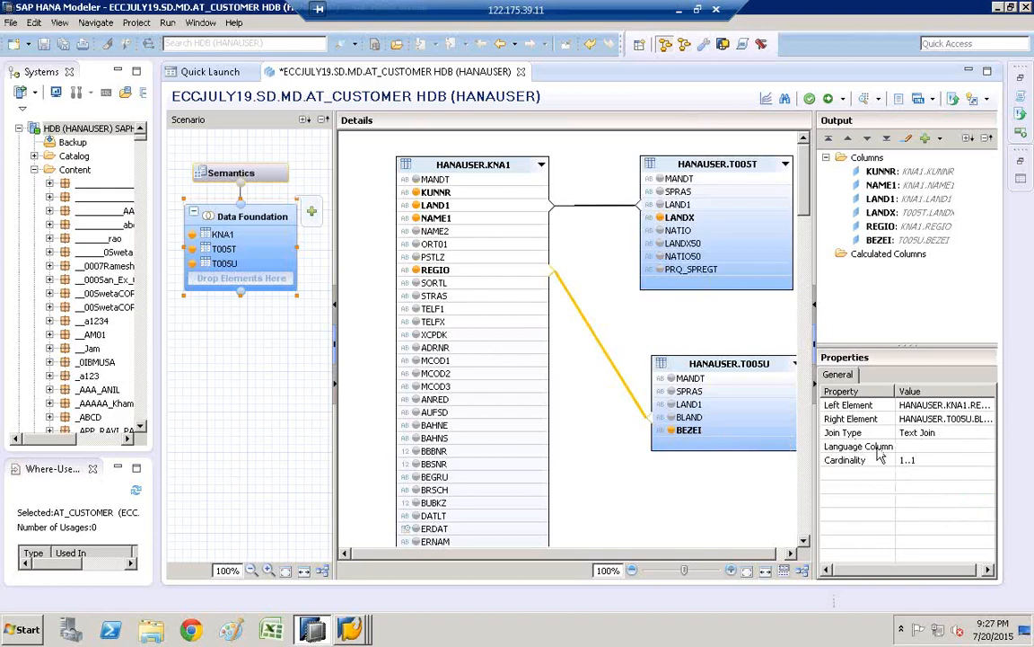
click(986, 445)
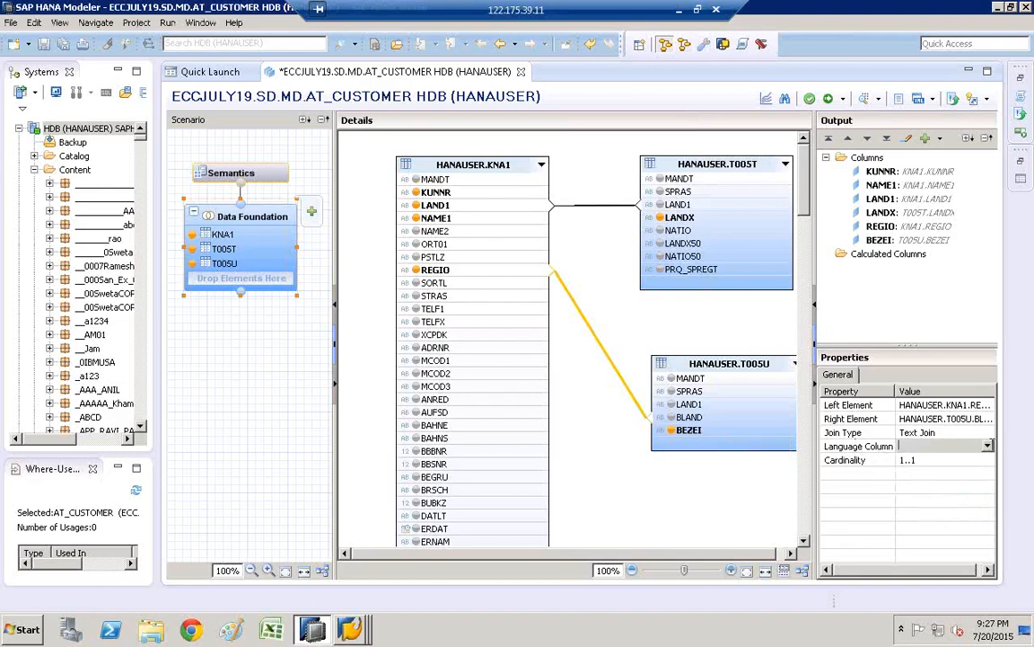
click(988, 445)
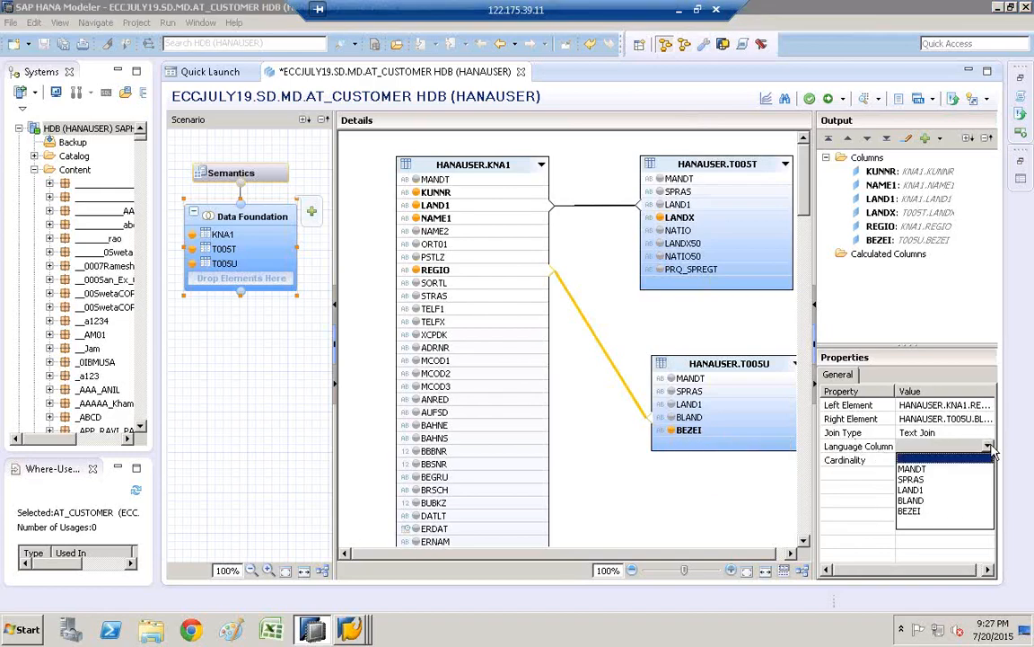
click(914, 479)
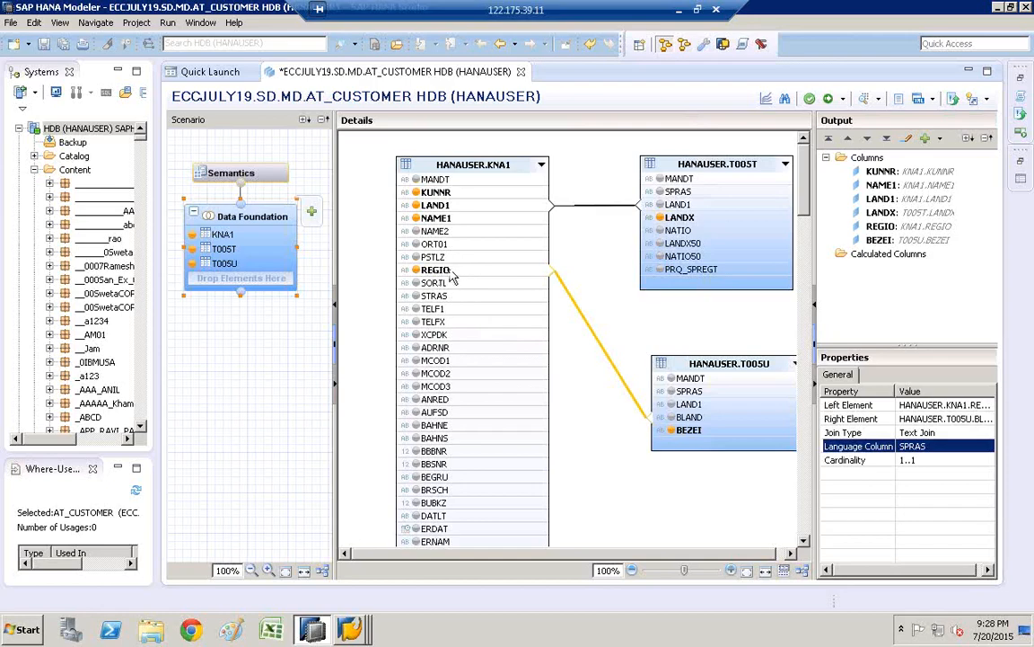
click(351, 629)
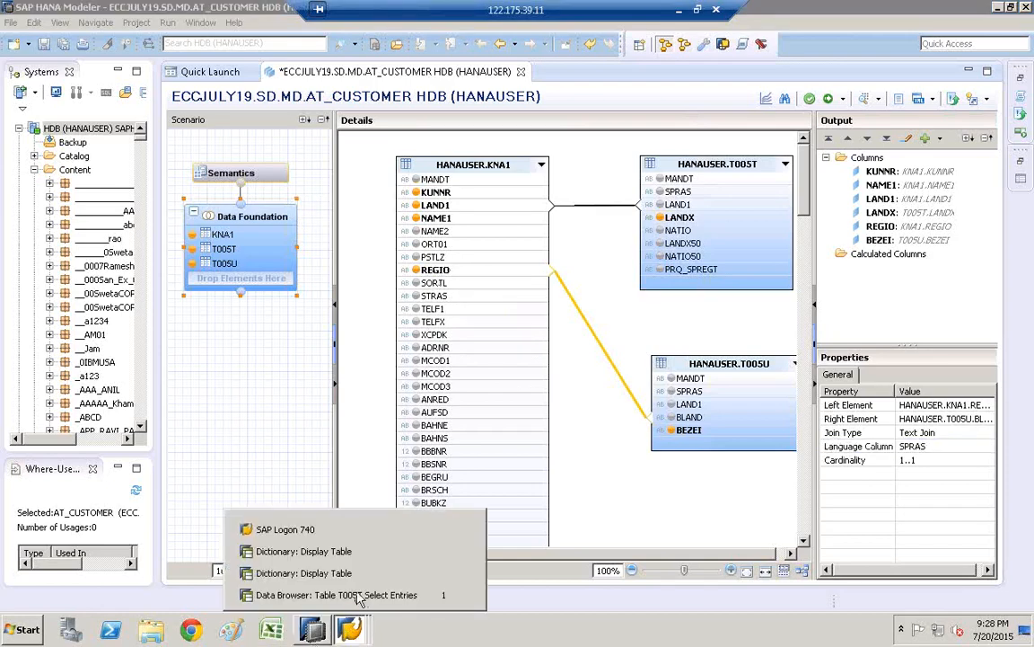
Open the Data Browser for table T005U from its definition window
click(362, 595)
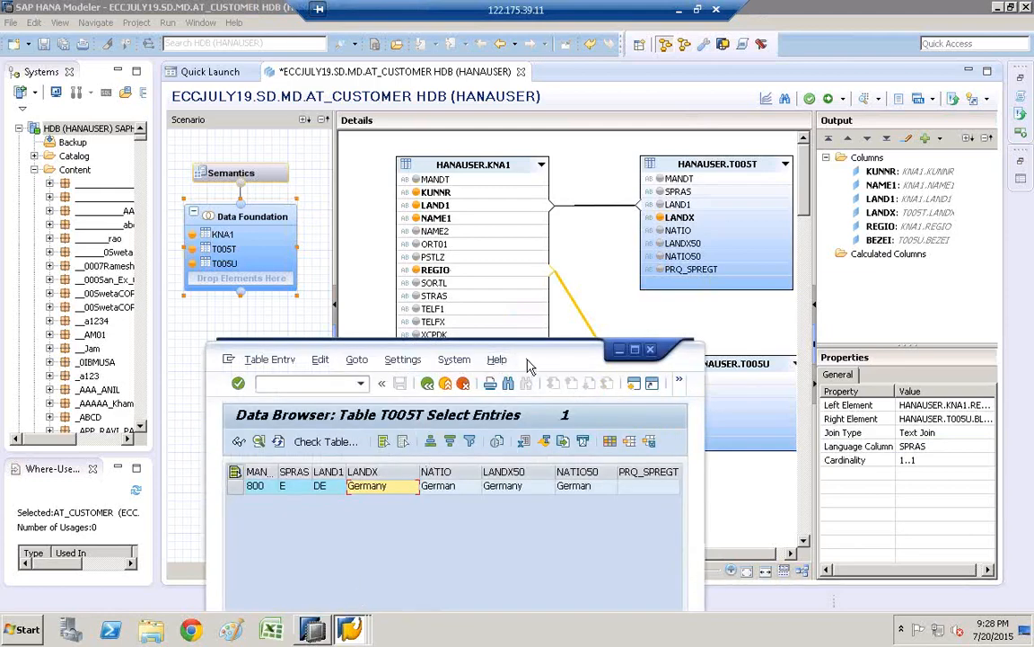
click(349, 631)
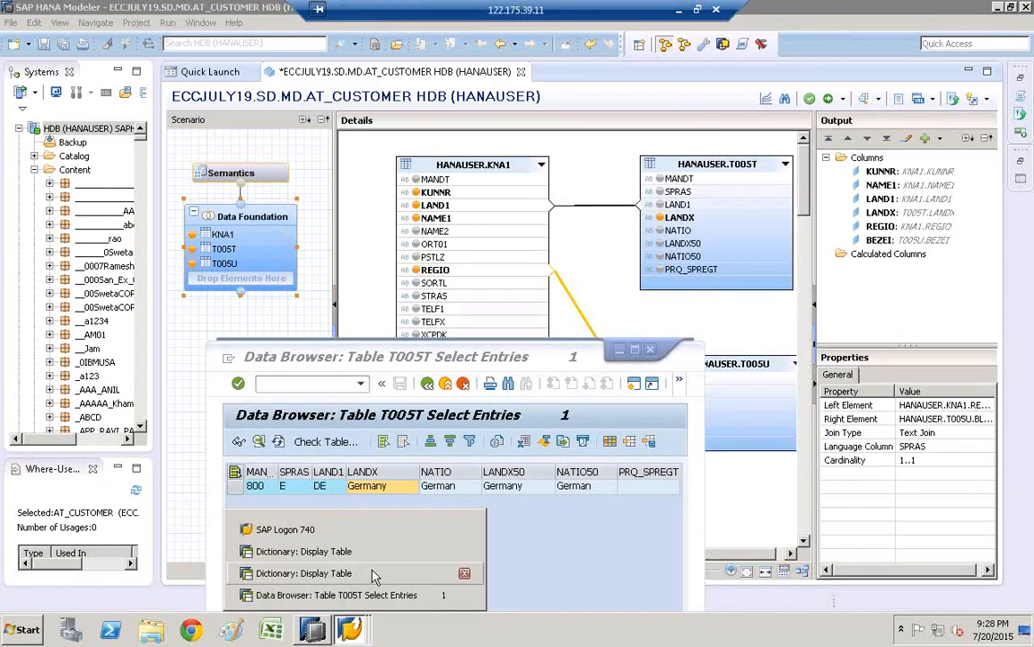
click(323, 570)
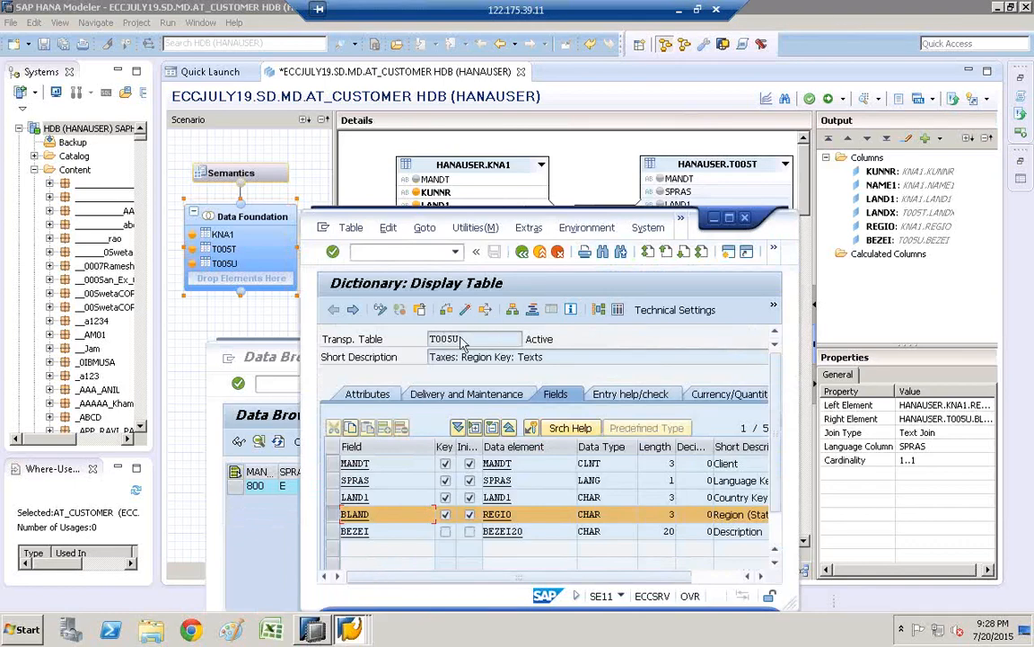
click(618, 310)
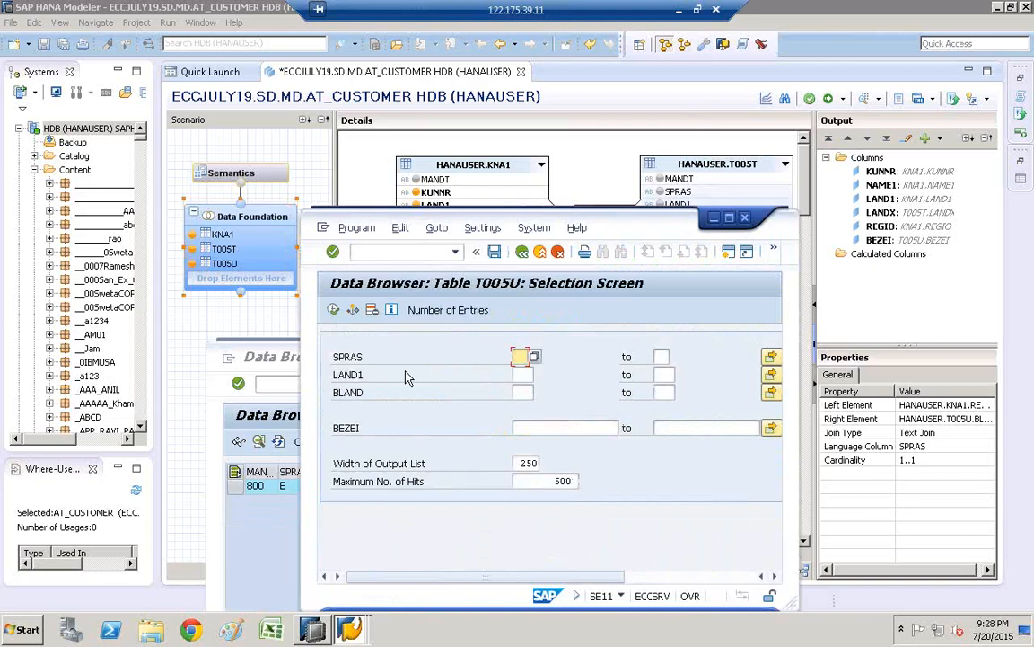
Filter T005U on BLAND PA and SPRAS EN, check the entry count, and list results
click(520, 393)
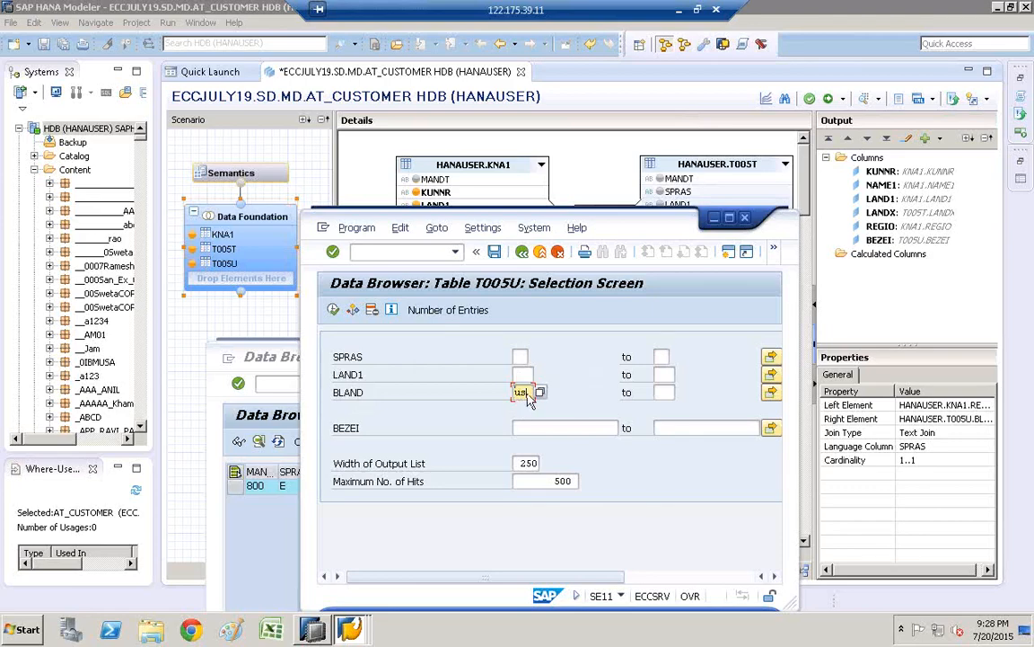
key(BackSpace)
key(BackSpace)
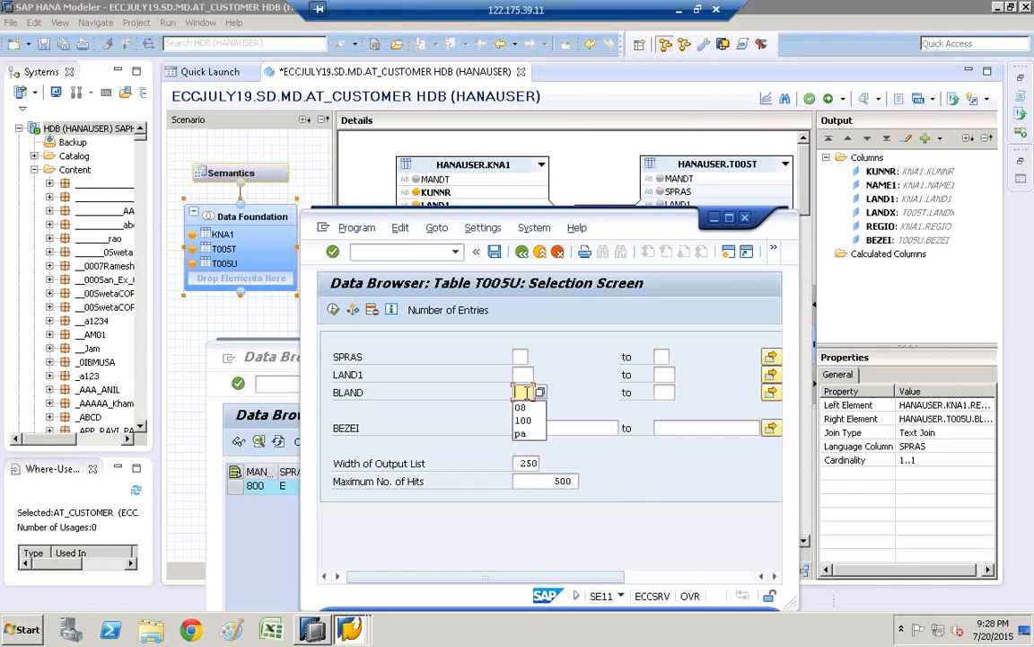
text(pa)
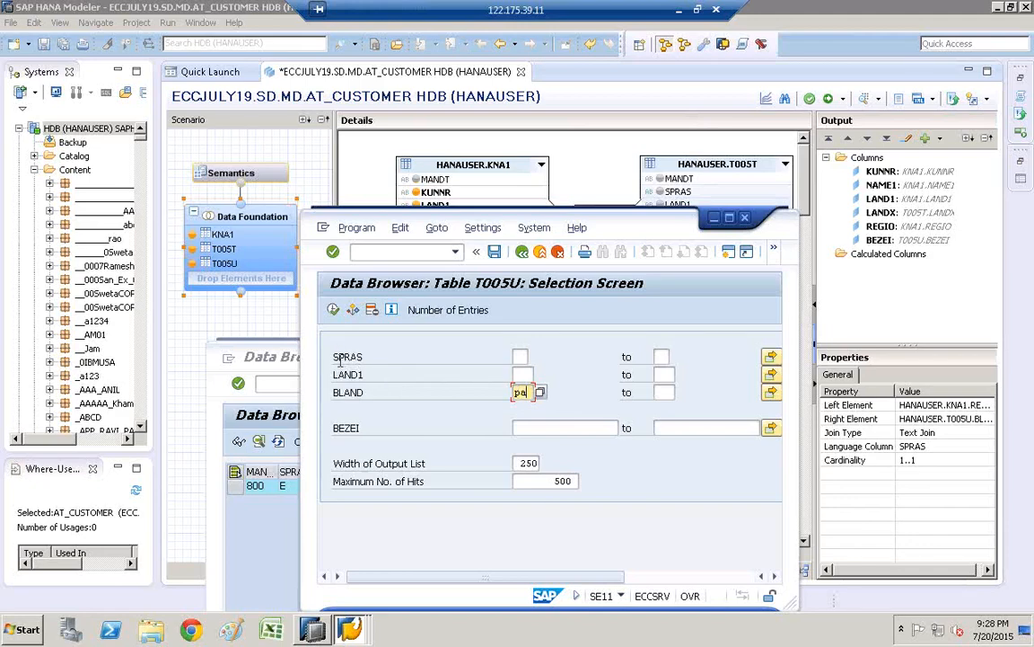
click(442, 313)
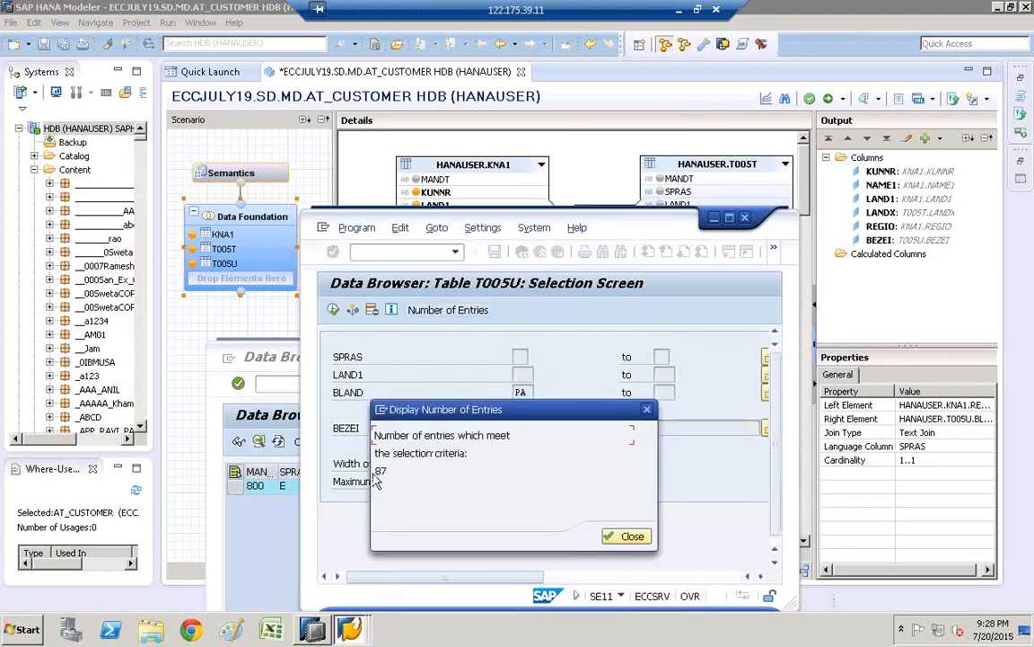
click(626, 536)
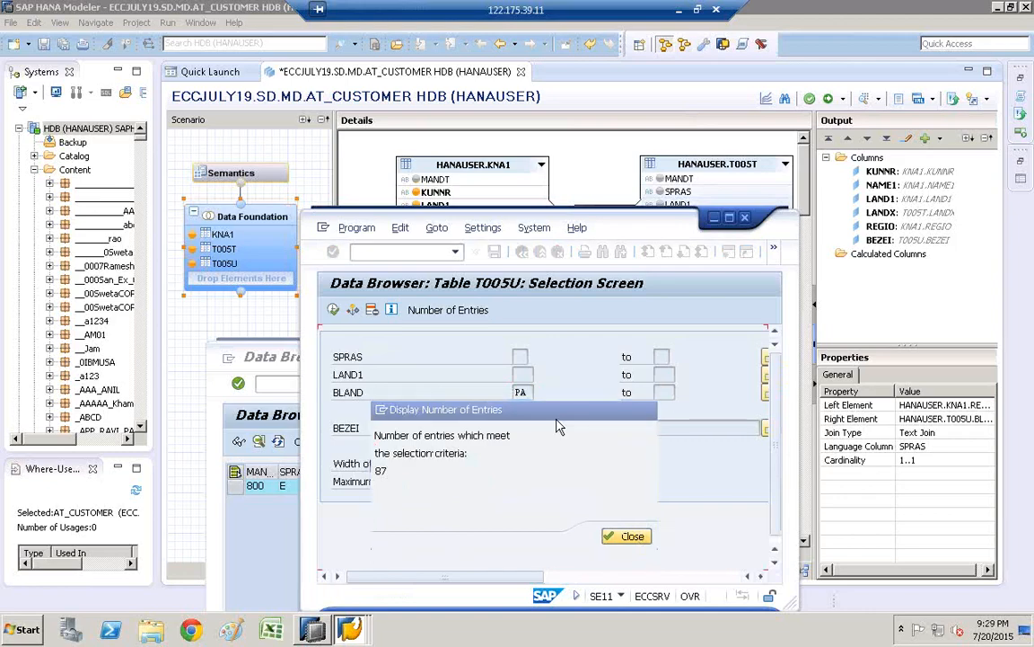
click(519, 356)
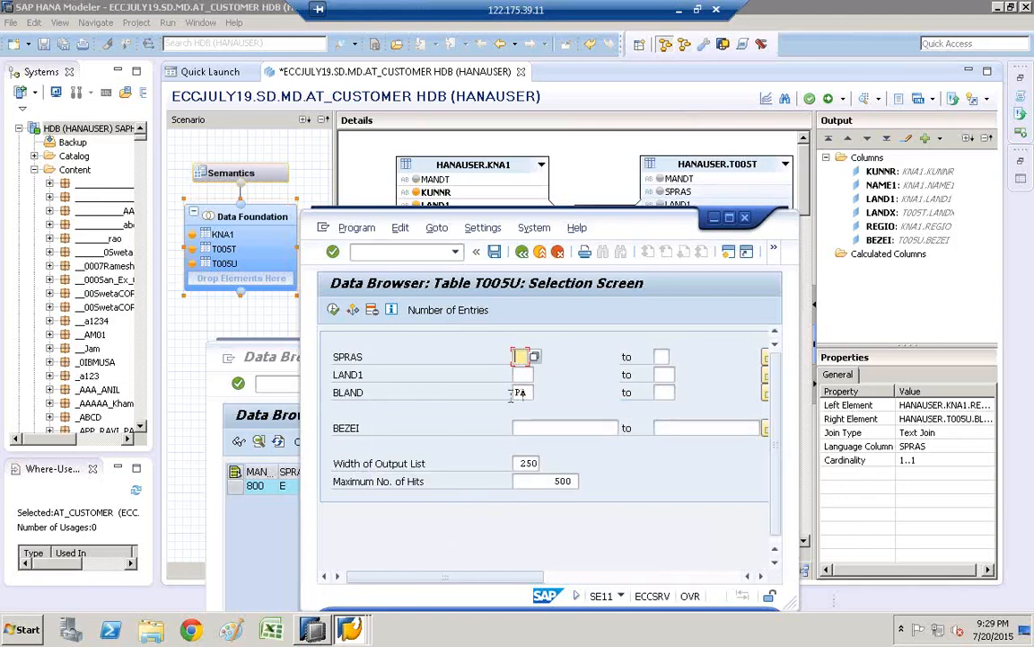
text(en)
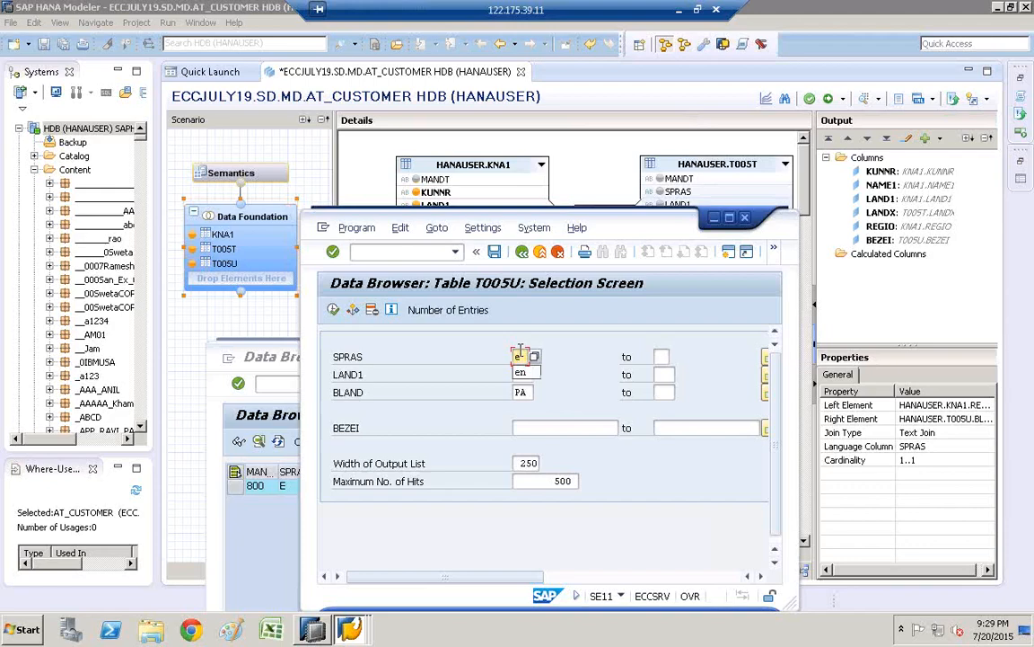
click(438, 311)
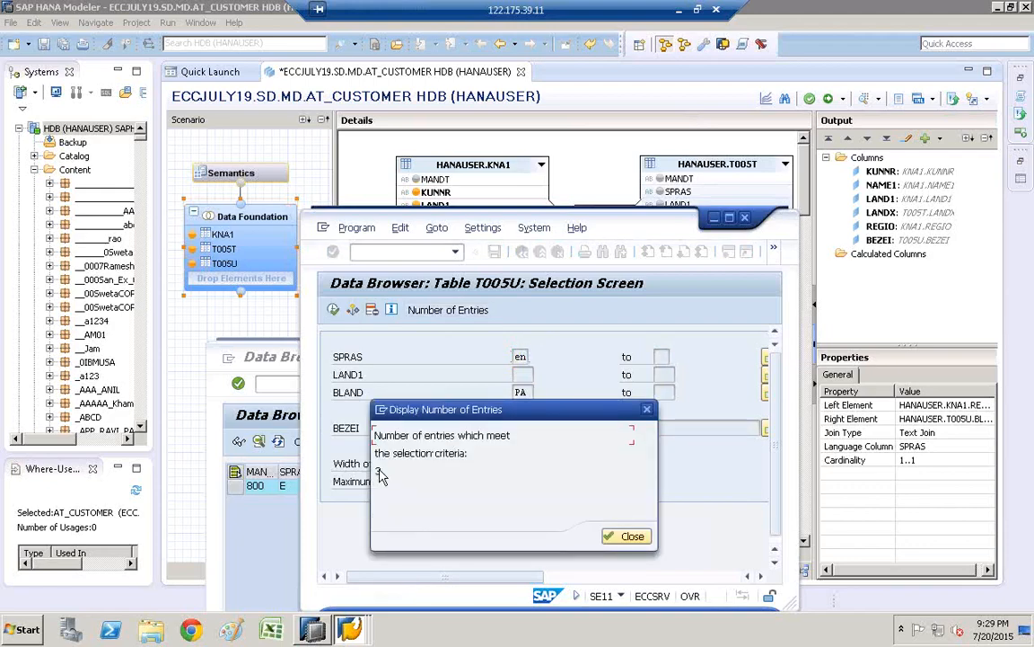
click(626, 536)
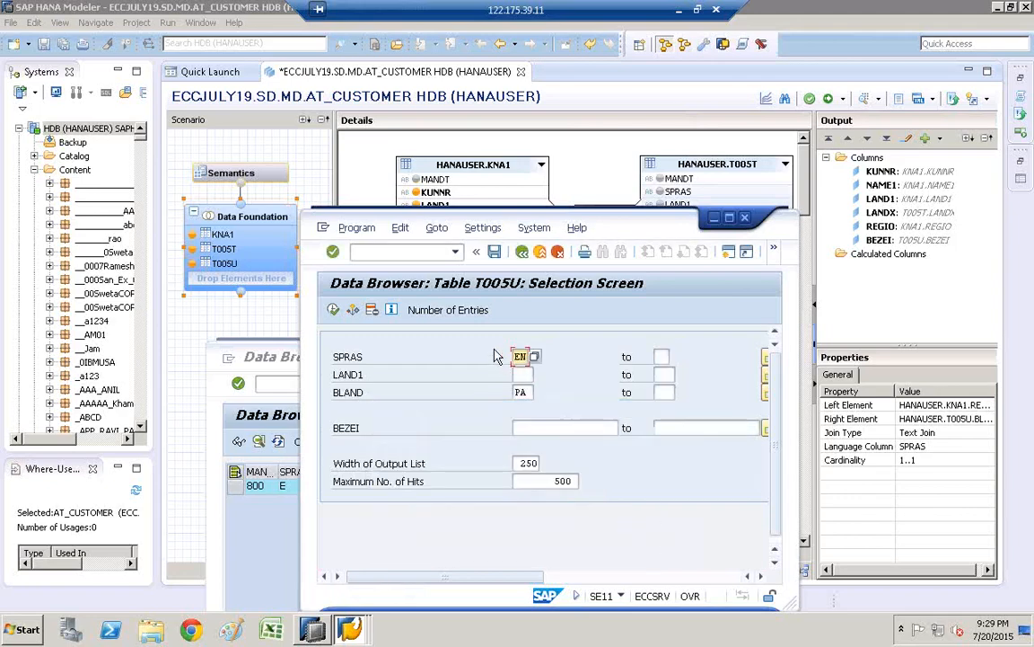
click(332, 310)
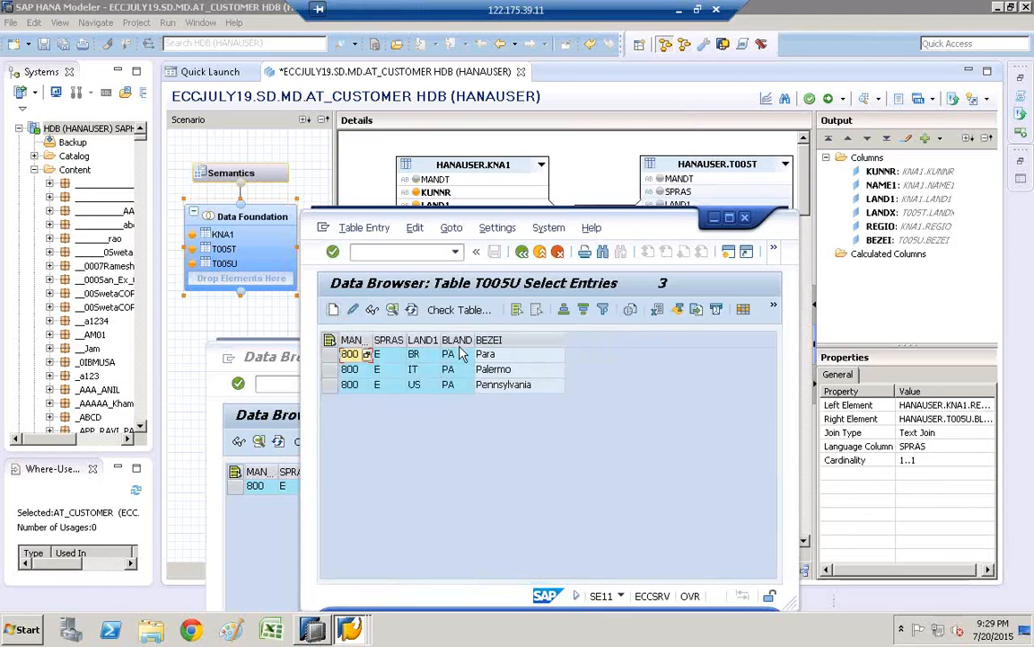
Review the three PA rows (BR Para, IT Palermo, US Pennsylvania), then minimize the results
click(490, 354)
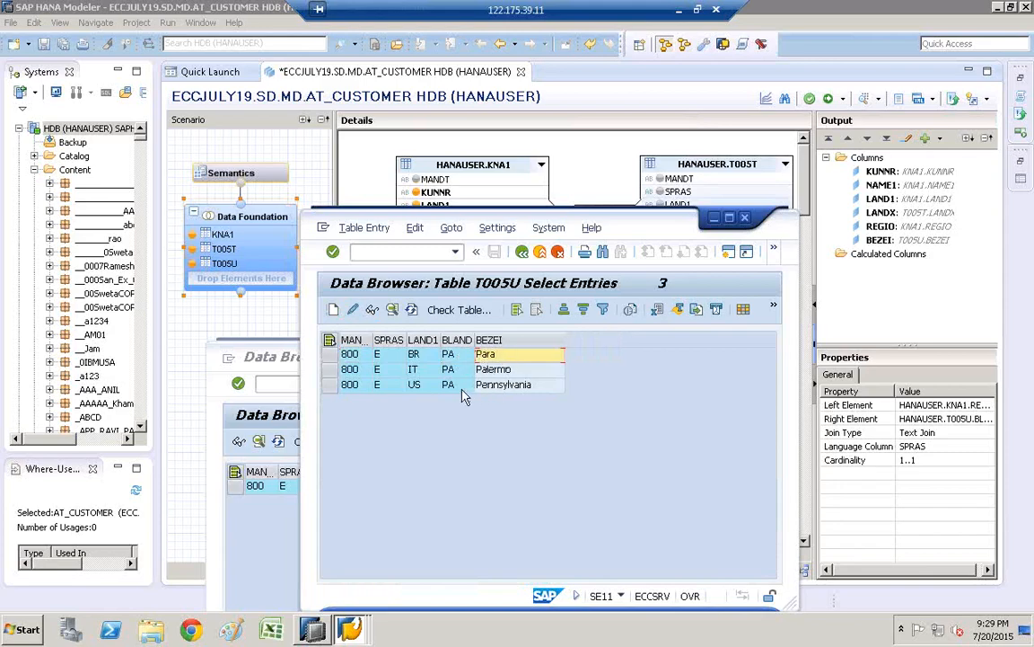
click(456, 385)
click(506, 392)
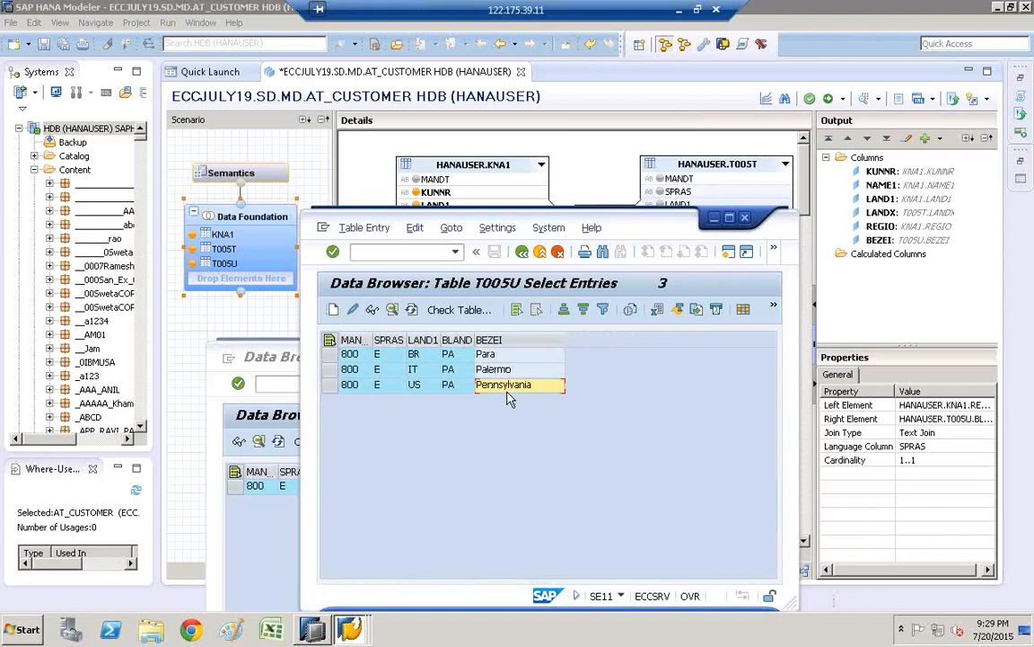
click(454, 358)
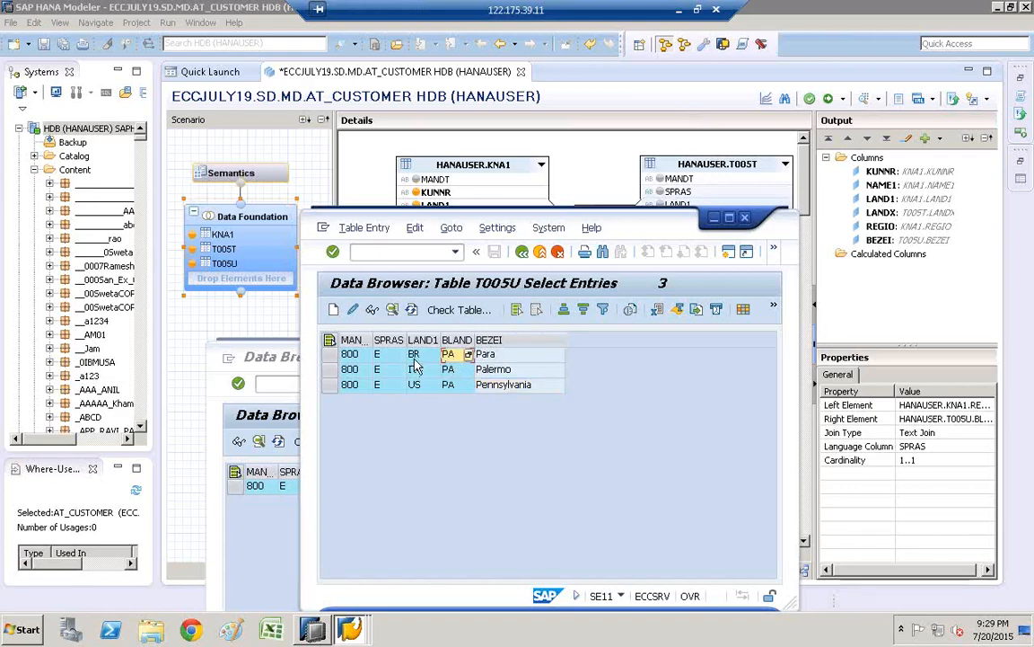
click(414, 359)
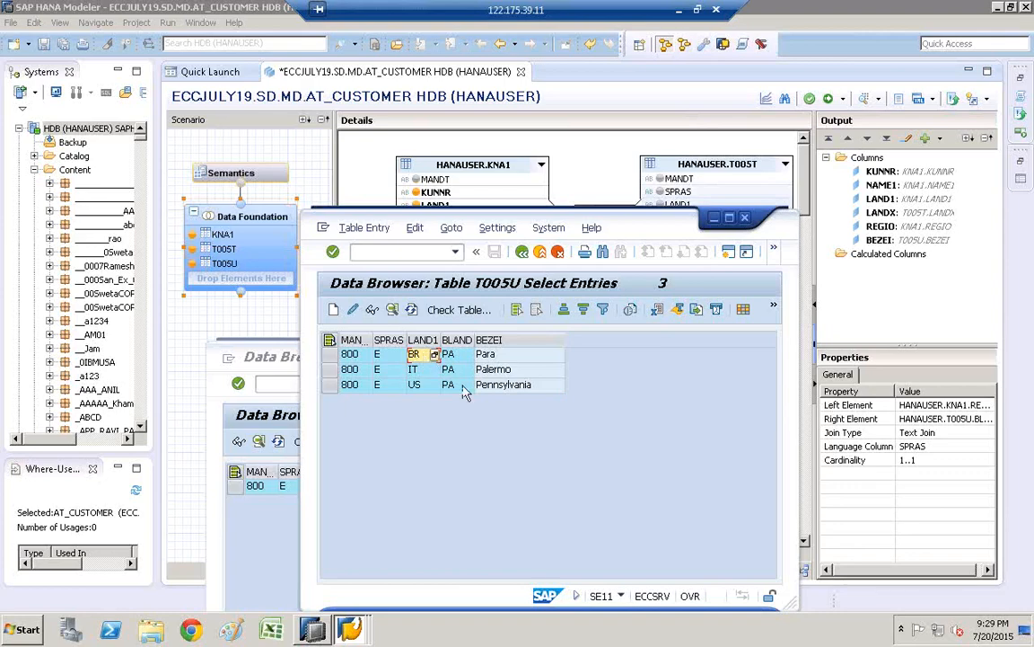
click(443, 388)
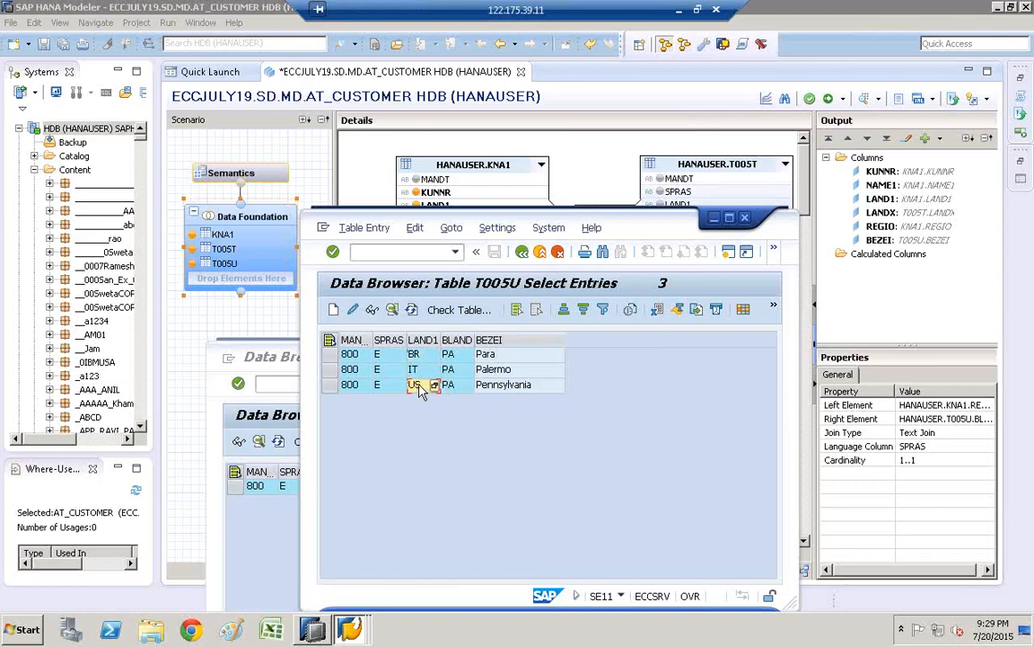
click(453, 372)
click(416, 372)
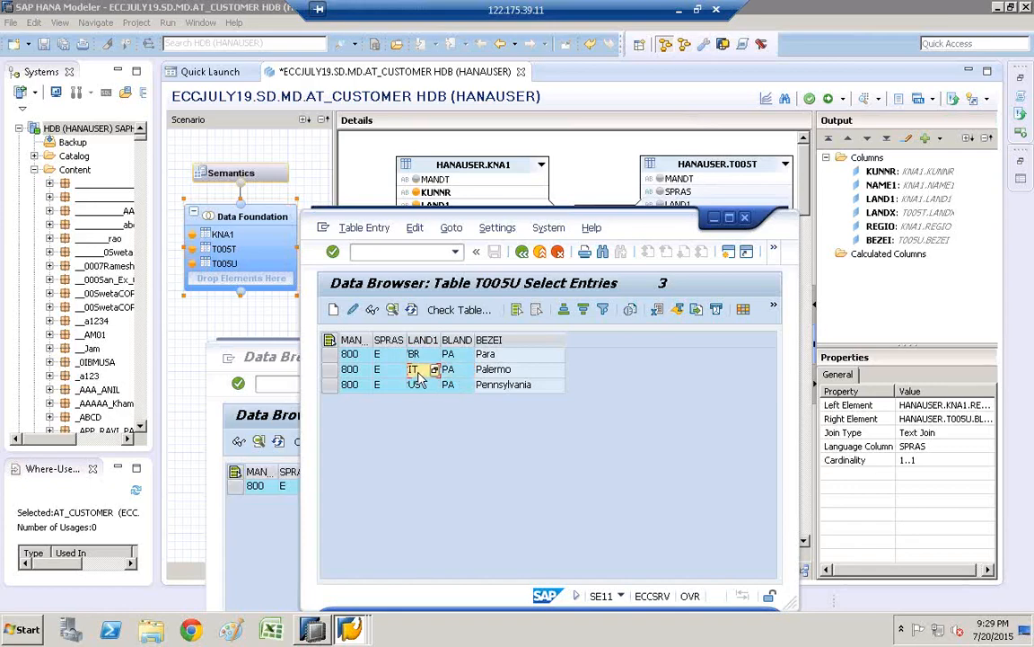
click(715, 219)
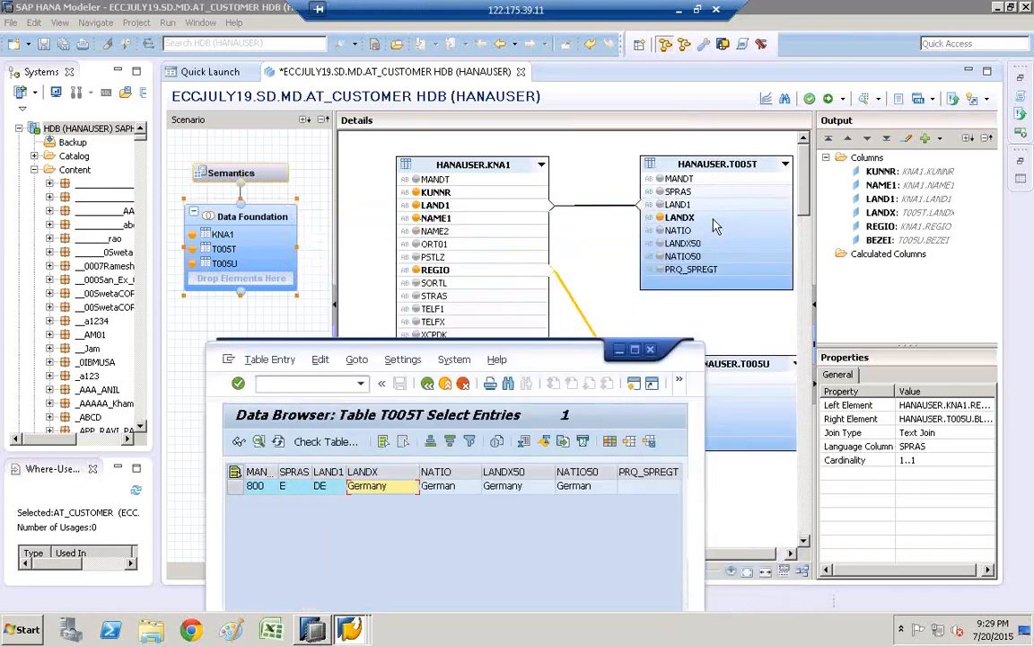
Join KNA1.LAND1 to T005U.LAND1 as a second condition in the Data Foundation
click(619, 349)
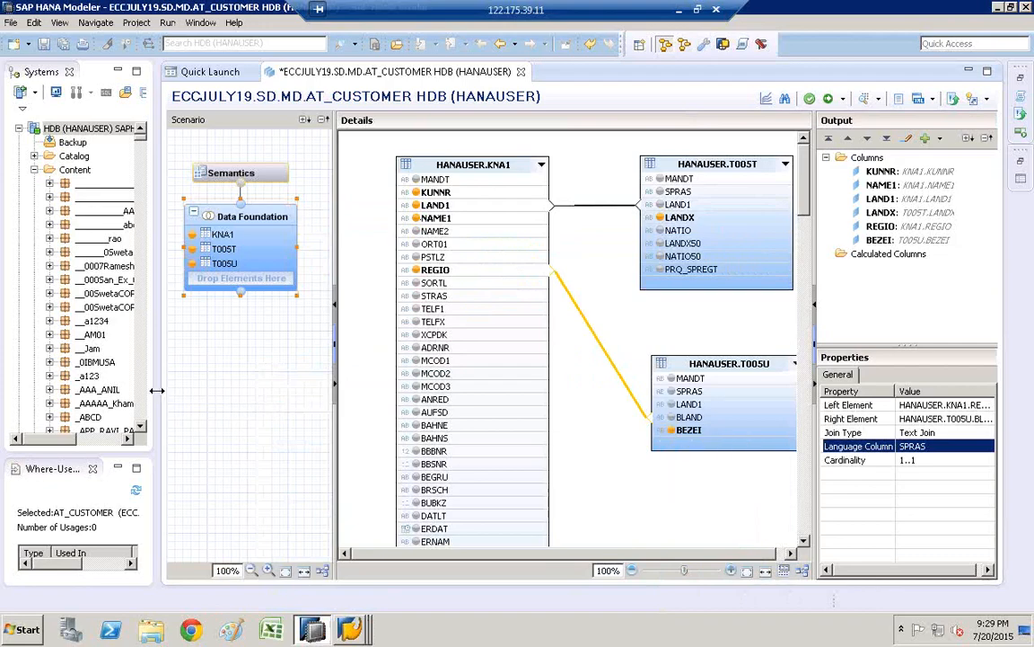
drag(153, 390, 101, 390)
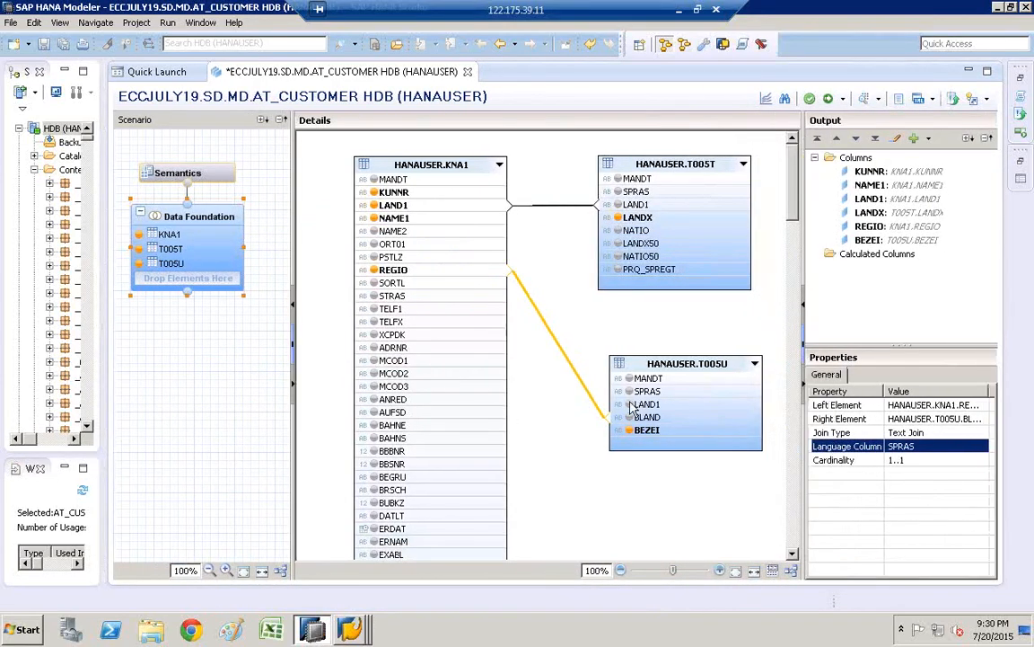
click(480, 206)
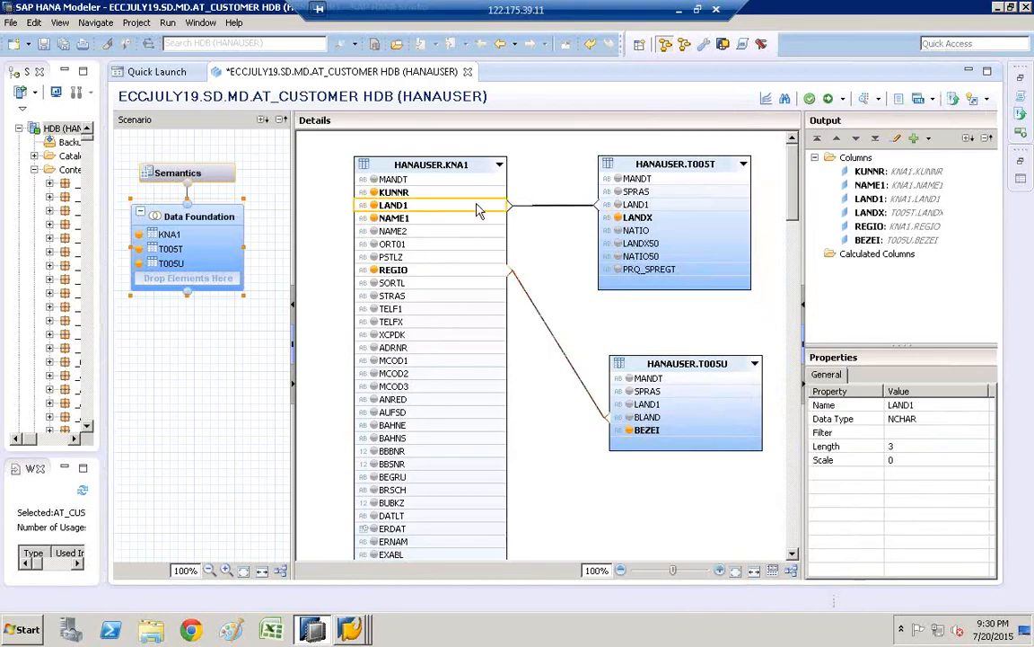
drag(479, 208, 618, 414)
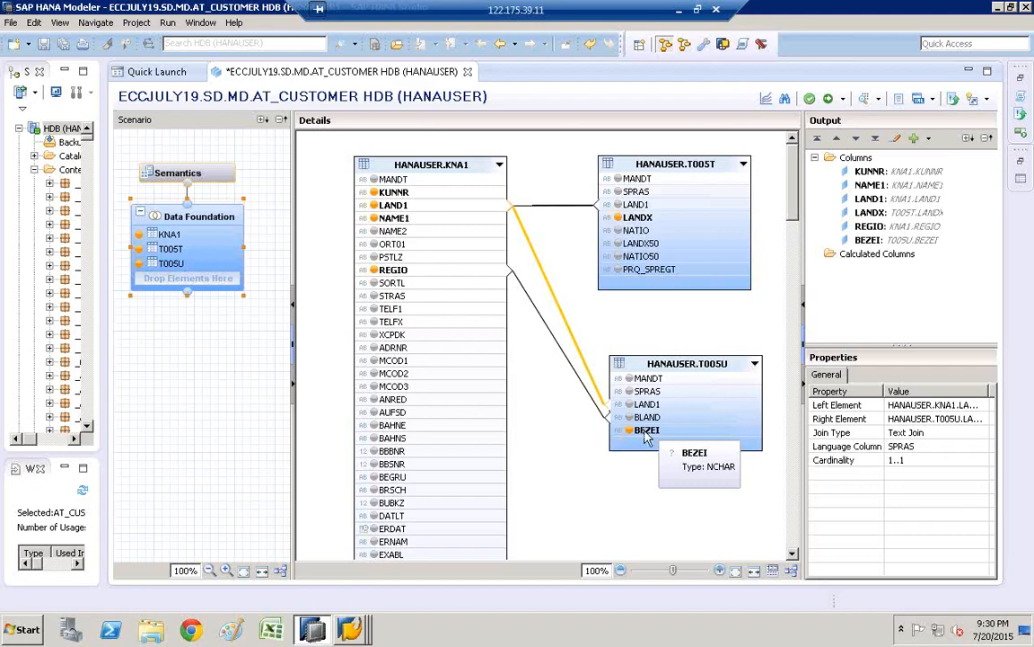
mouse_move(355, 632)
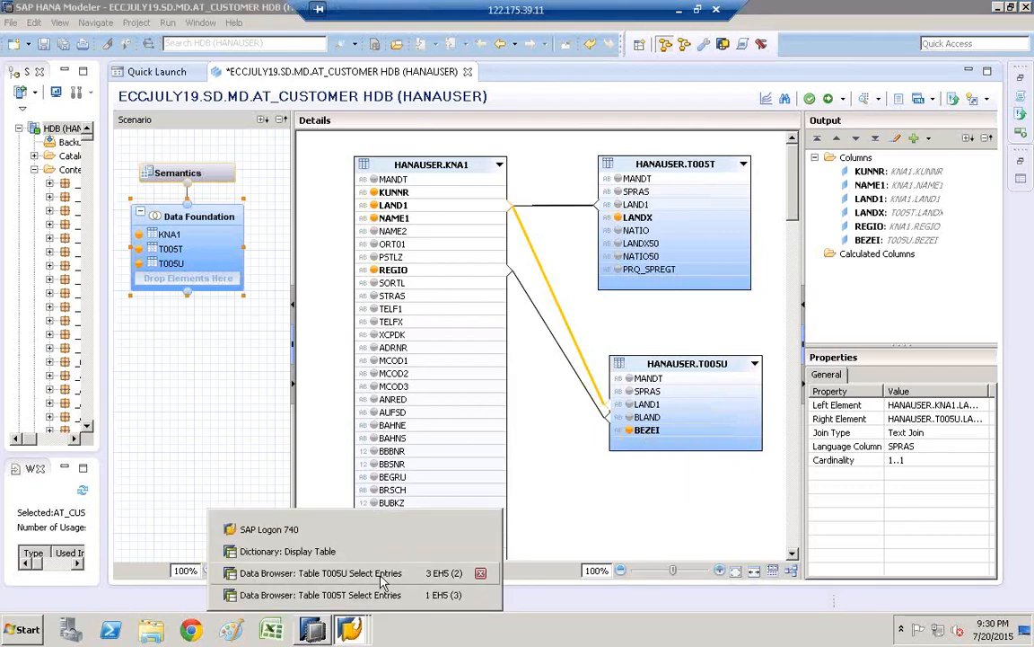
Compare T005U entry counts with and without the EN language filter
click(381, 575)
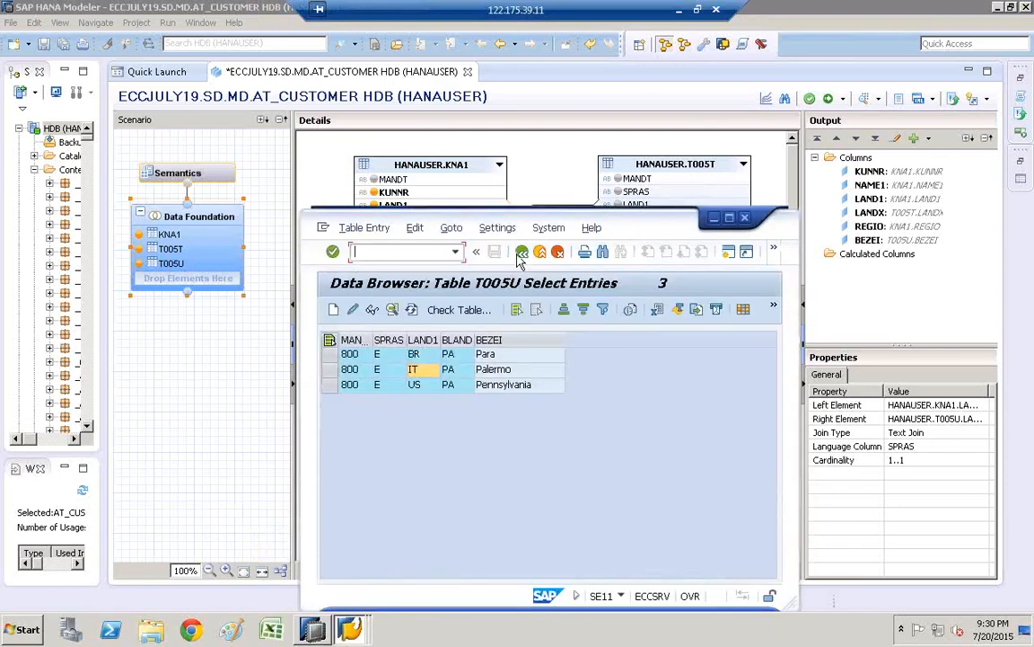
click(522, 252)
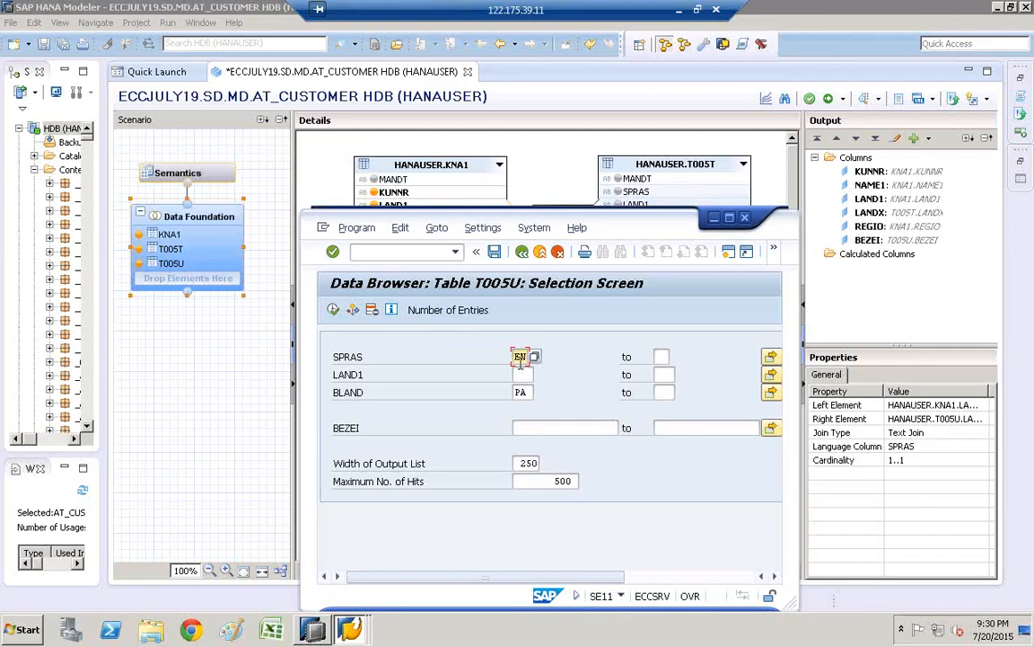
key(BackSpace)
key(Delete)
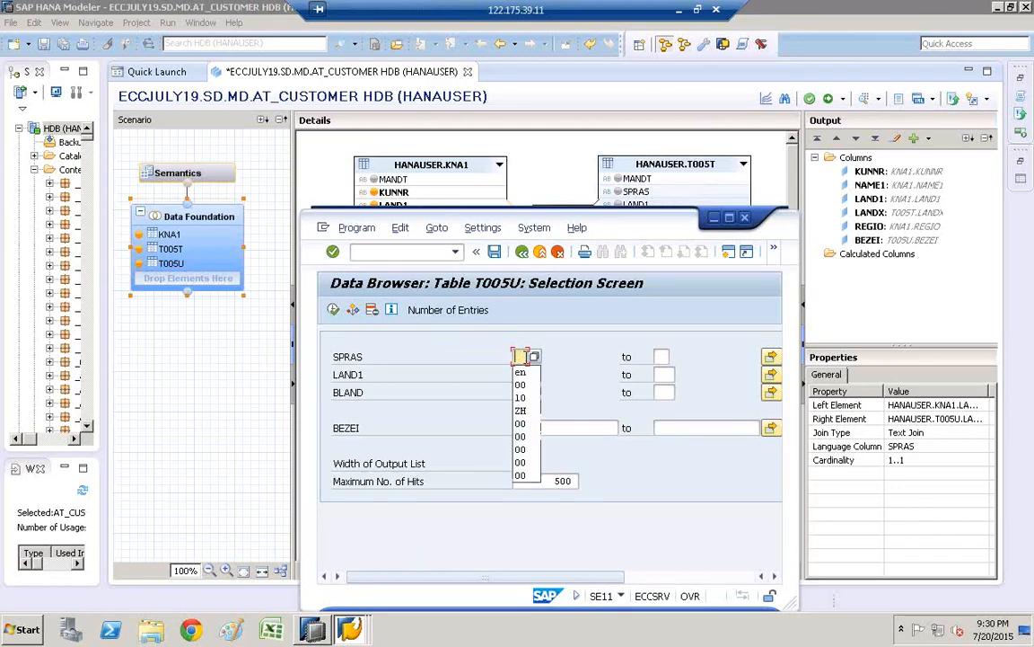
click(438, 310)
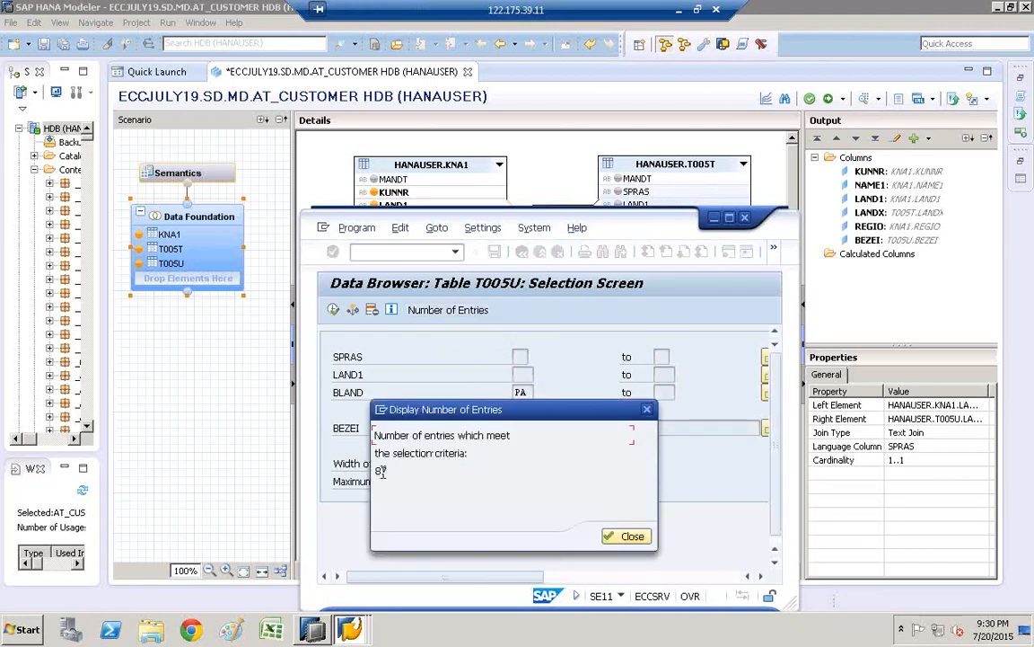
click(626, 536)
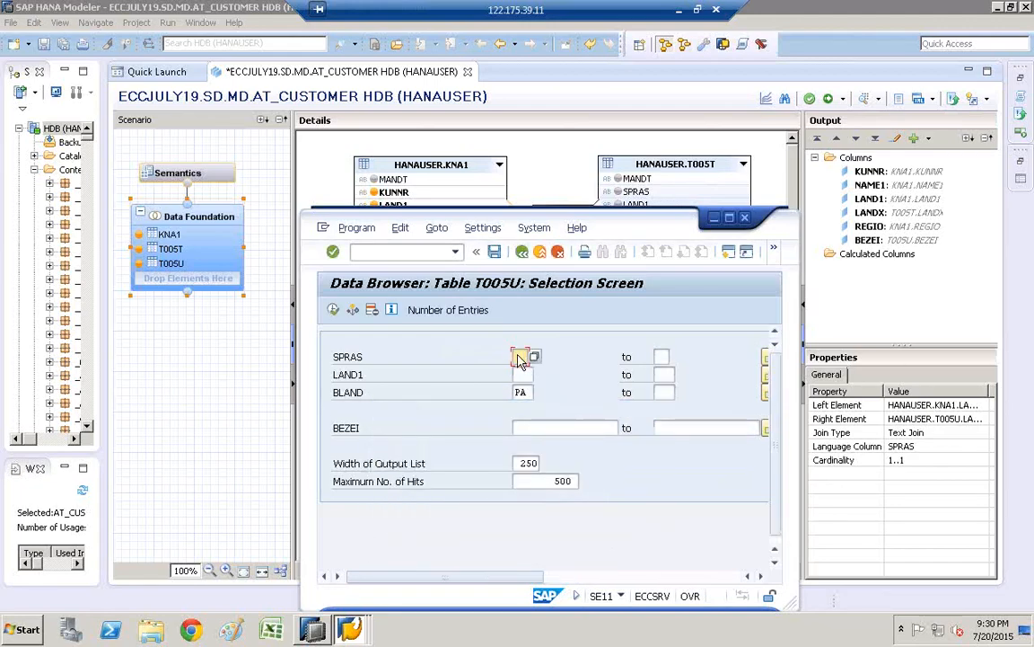
text(en)
click(451, 313)
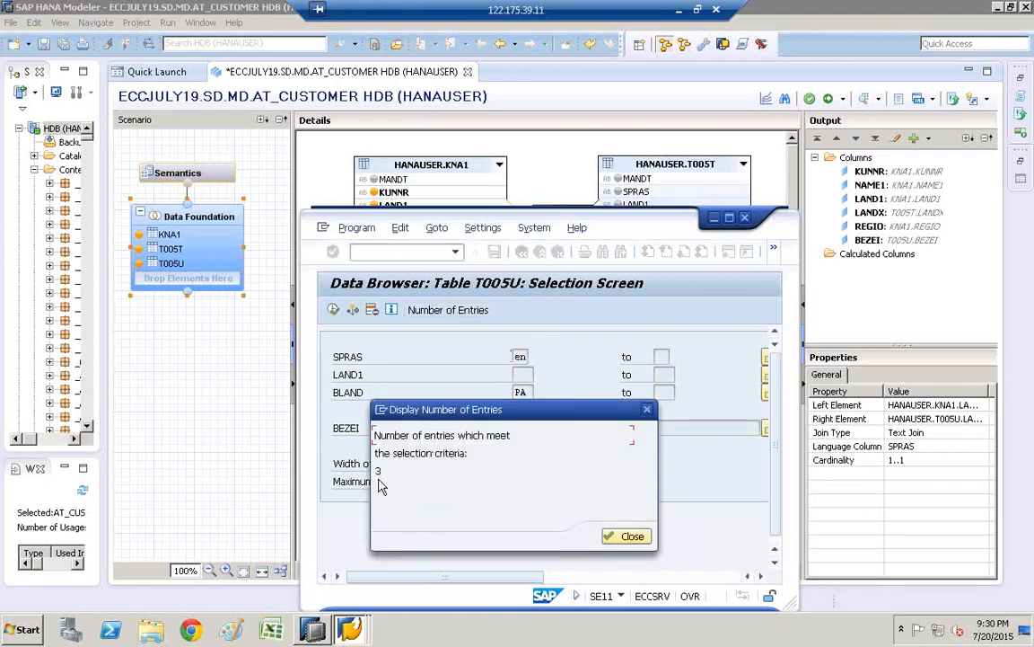
click(633, 538)
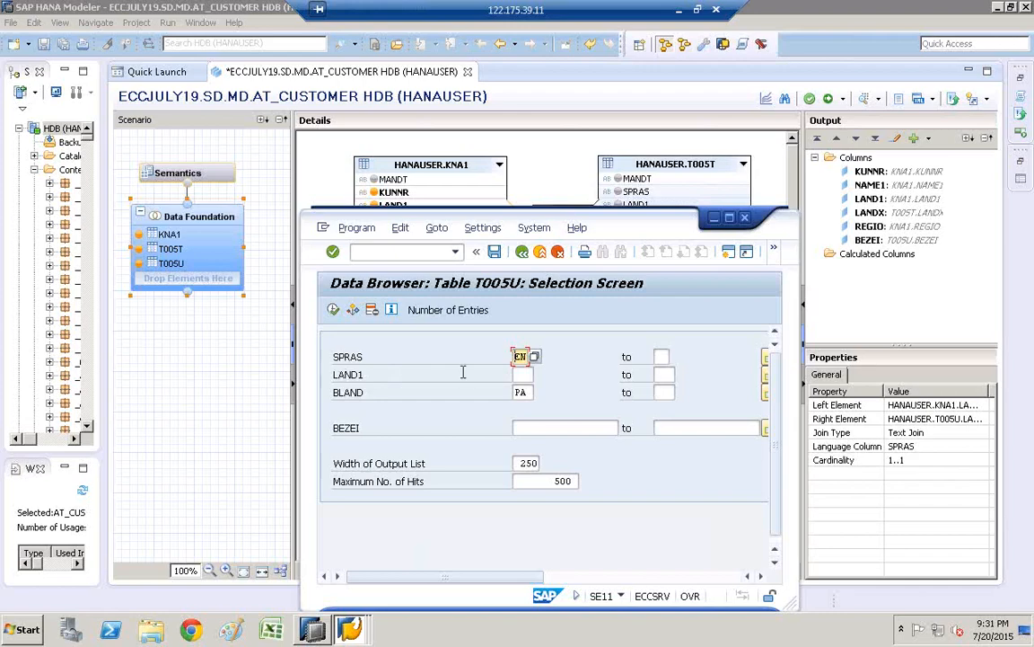
Add country US to the filter, listing only Pennsylvania, then minimize the browser
click(524, 375)
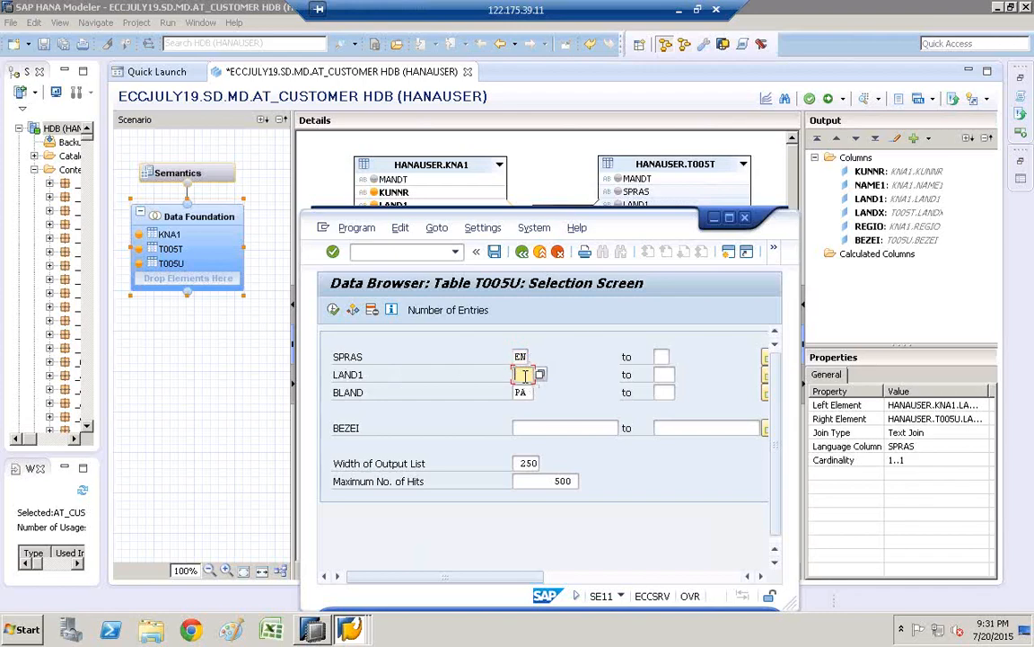
text(us)
click(438, 309)
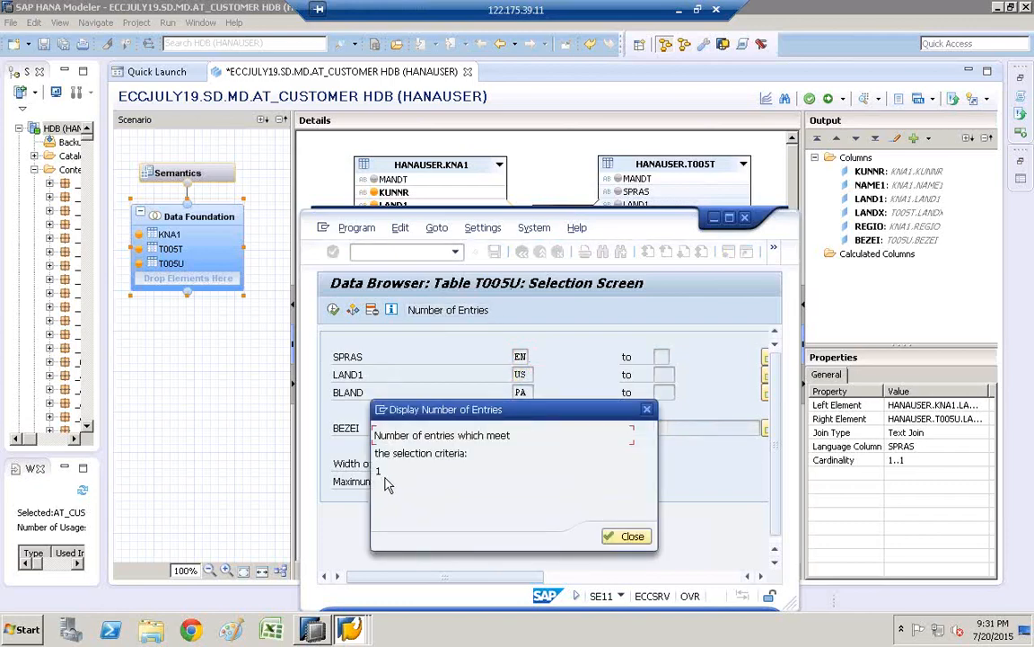
click(629, 536)
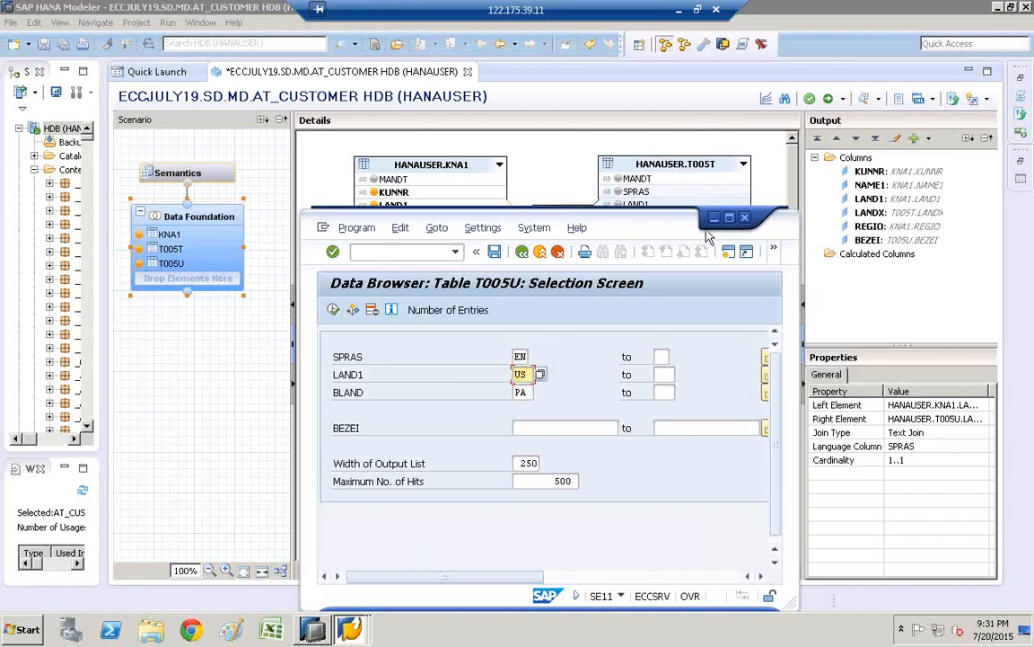
click(334, 310)
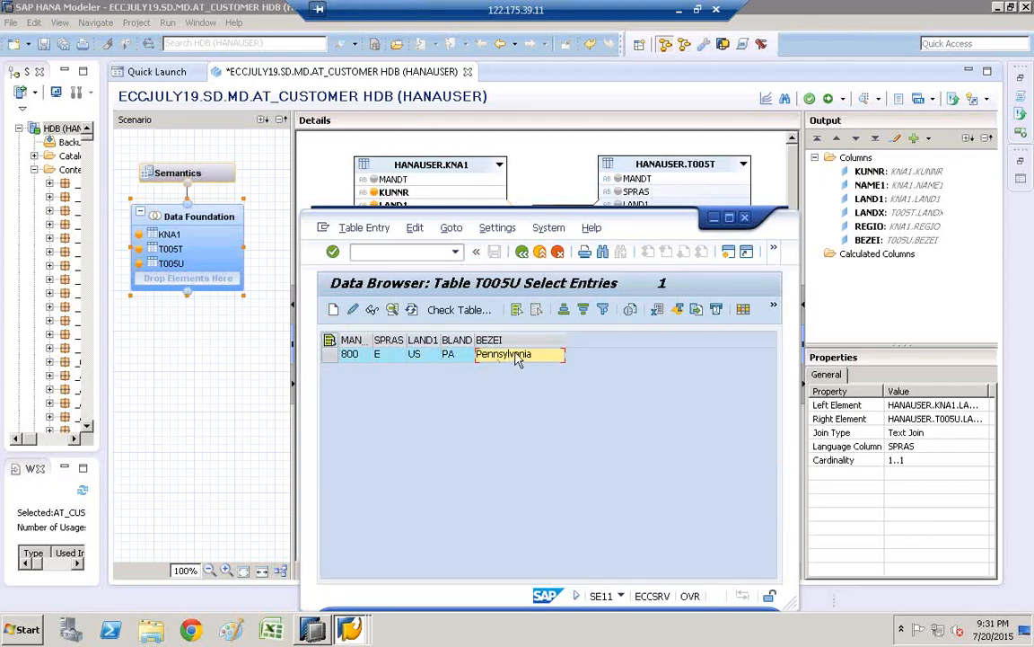
click(714, 218)
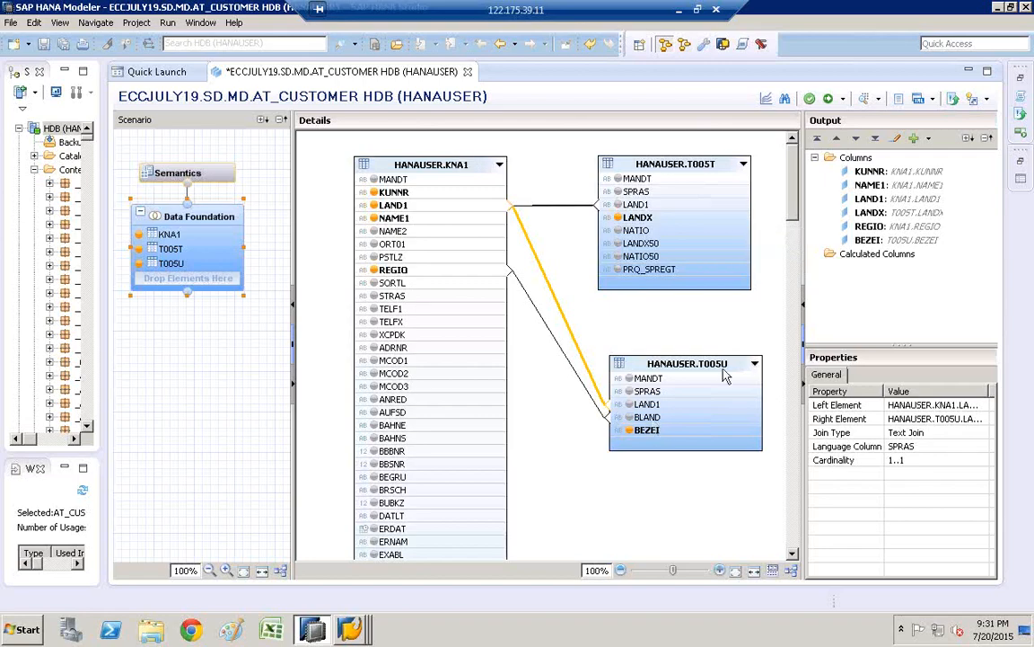
Review the REGIO–BLAND, LAND1–LAND1 and KNA1–T005T join properties, then open Semantics
click(570, 362)
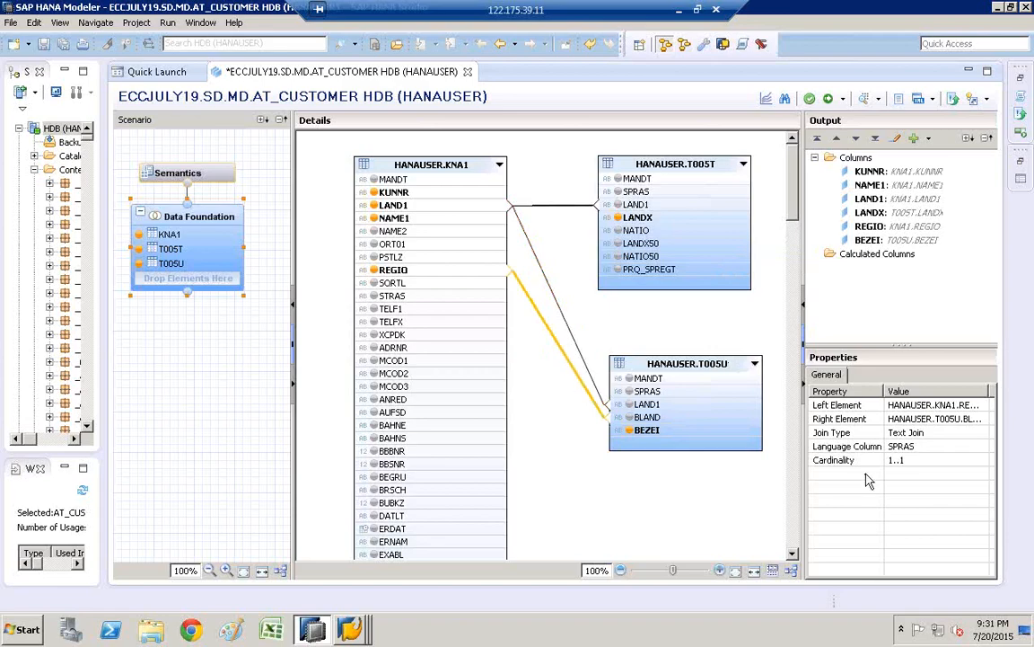
click(576, 345)
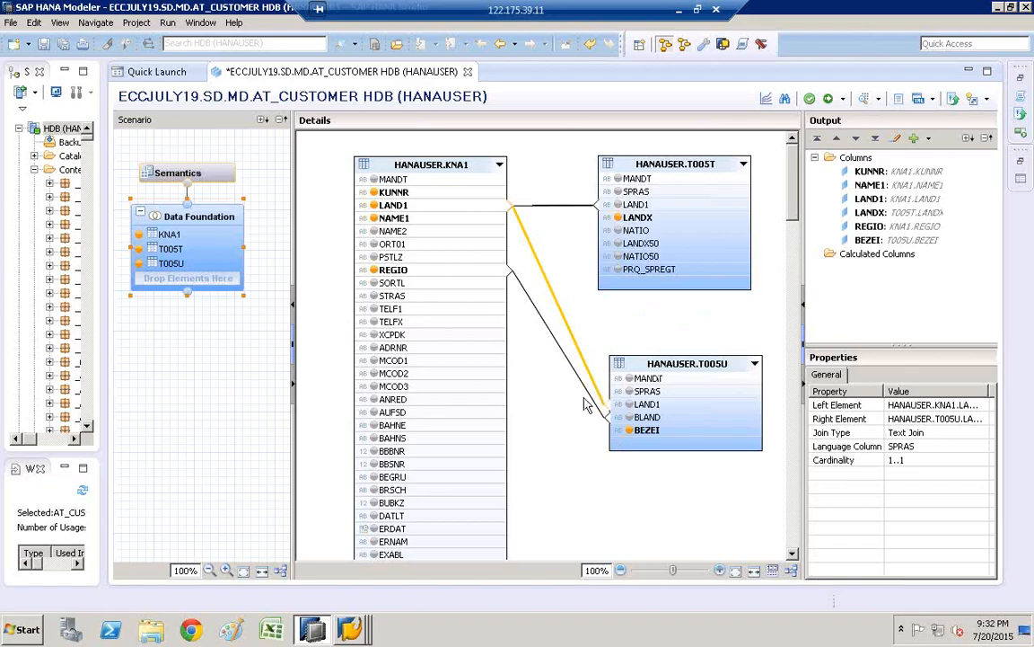
click(549, 336)
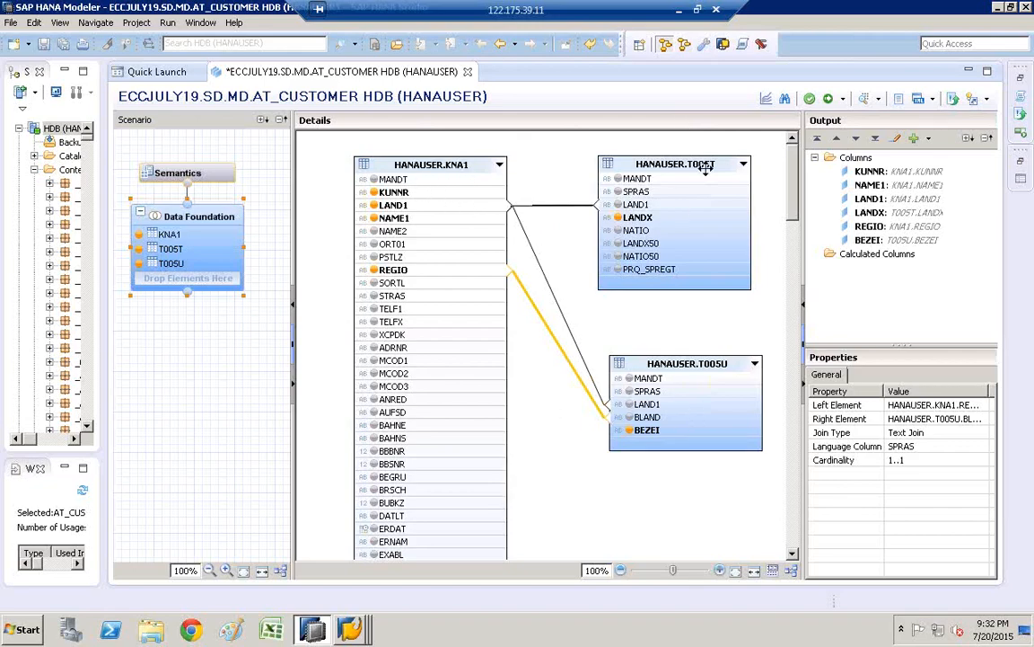
click(514, 192)
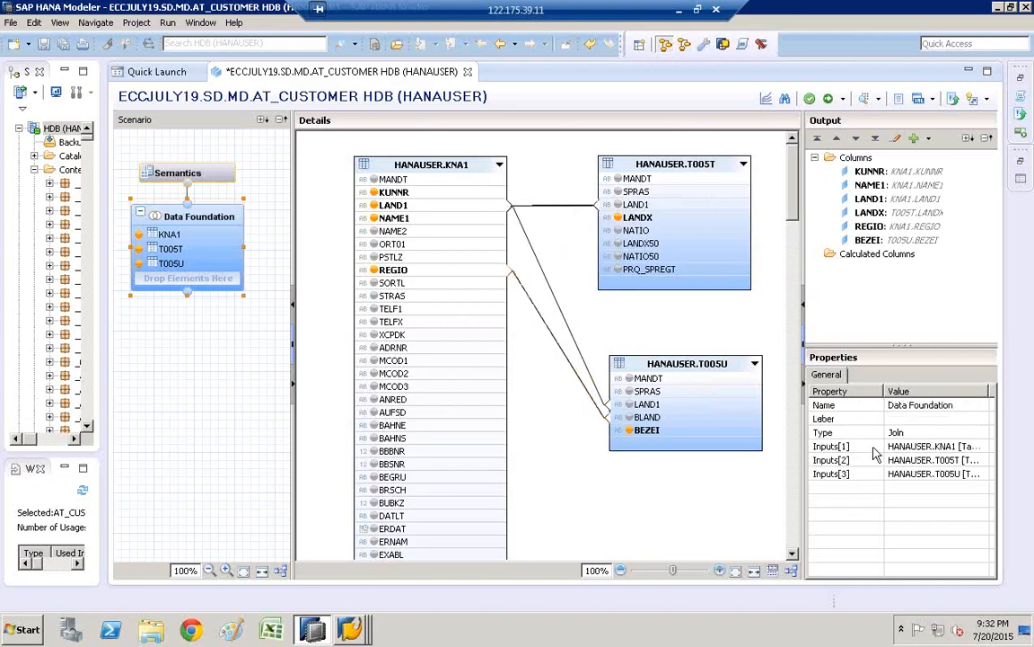
click(564, 207)
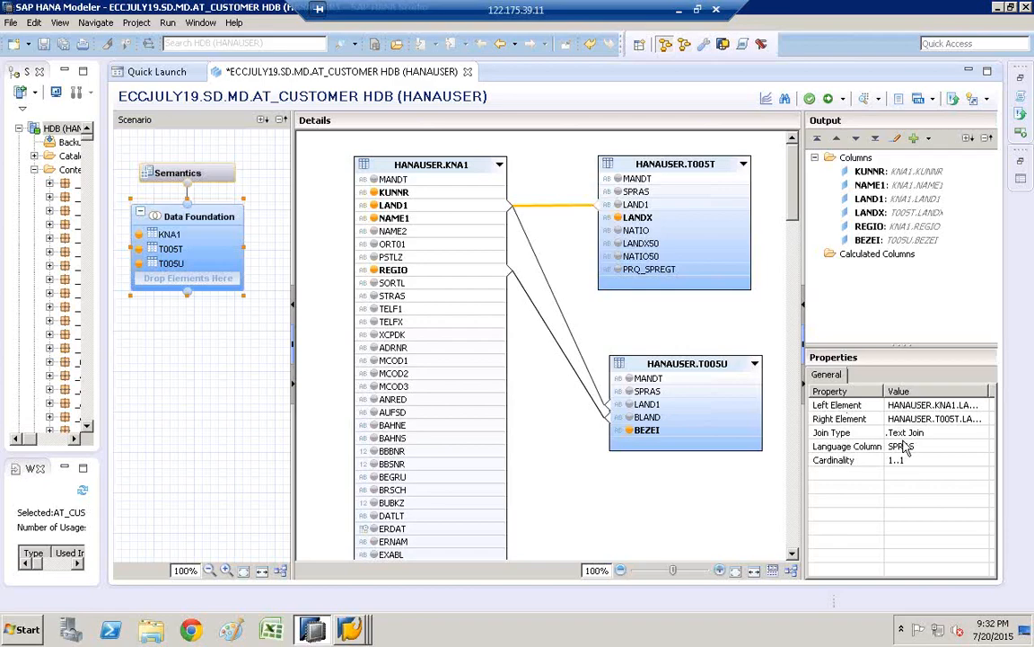
click(184, 173)
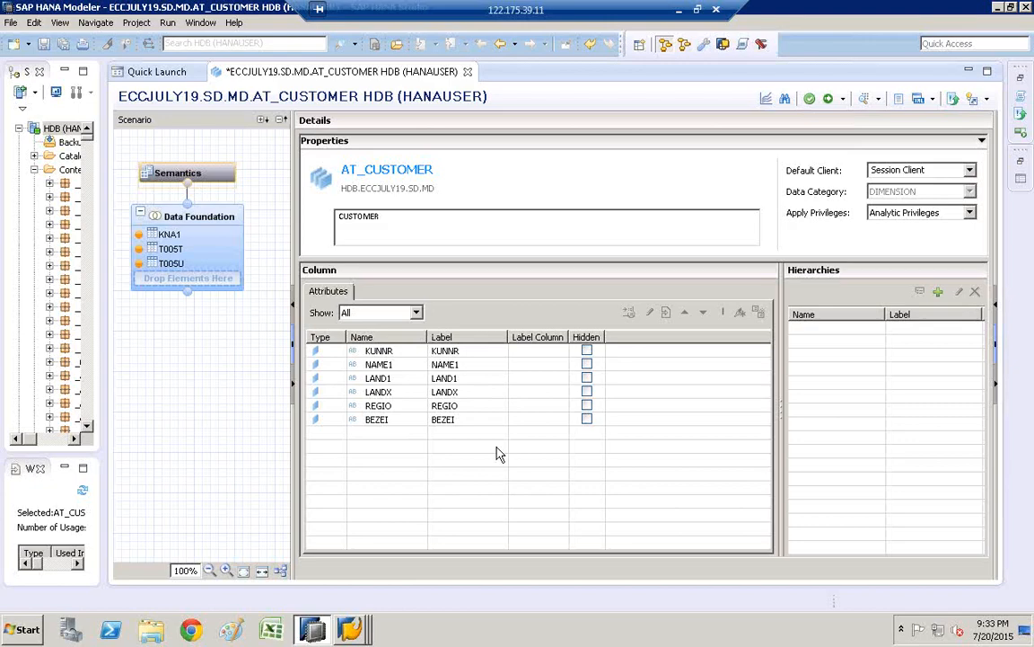
Mark KUNNR as the key attribute
click(320, 352)
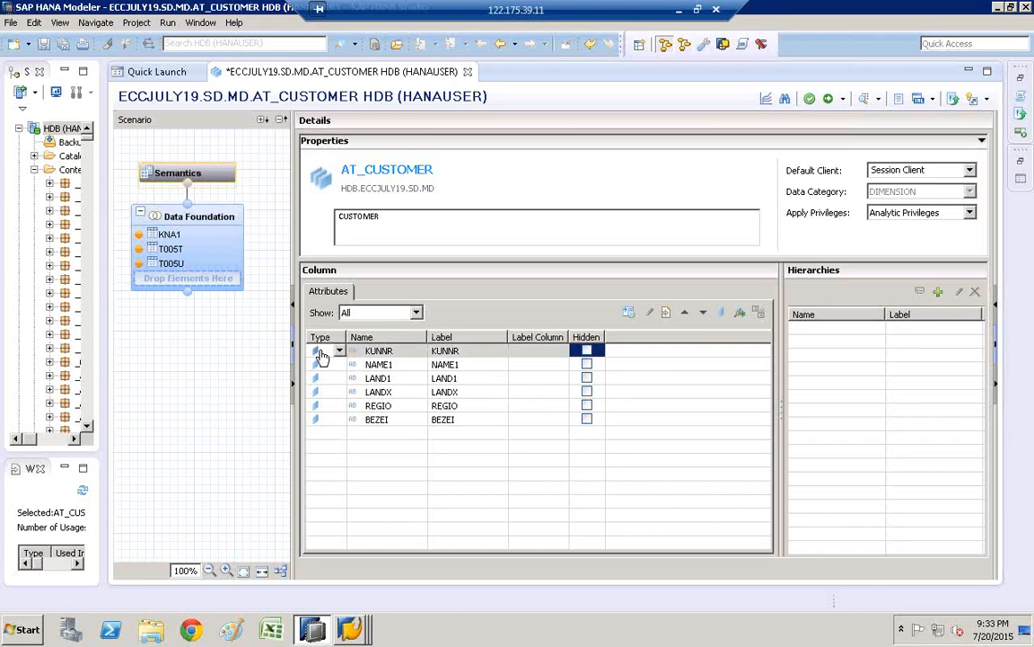
click(339, 351)
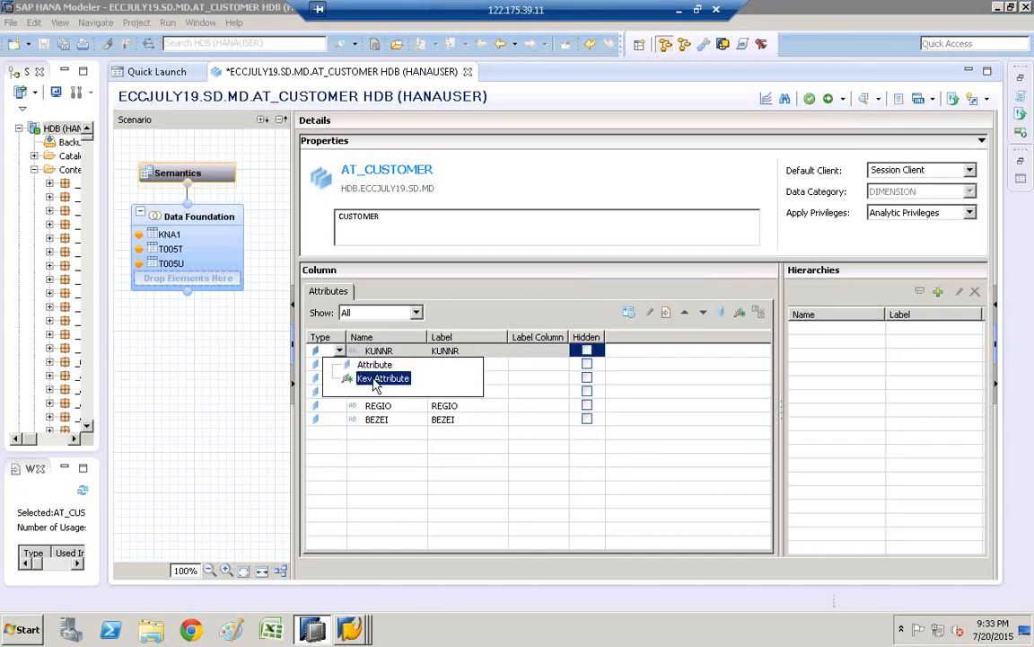
click(378, 380)
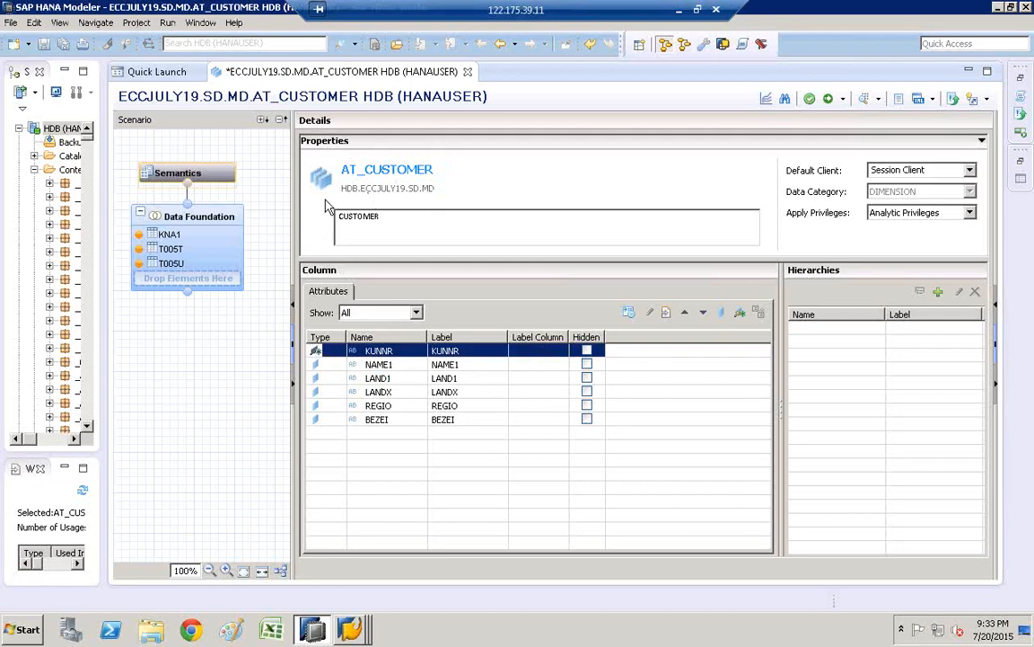
Review the six attribute names KUNNR through BEZEI and bring Paint forward
click(377, 351)
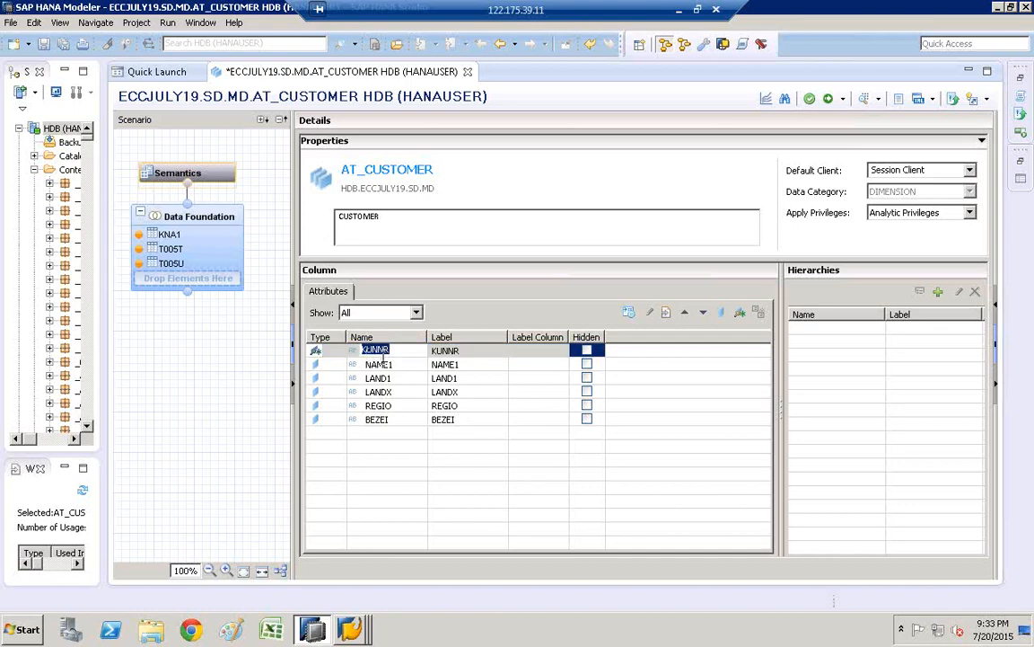
click(384, 364)
click(382, 382)
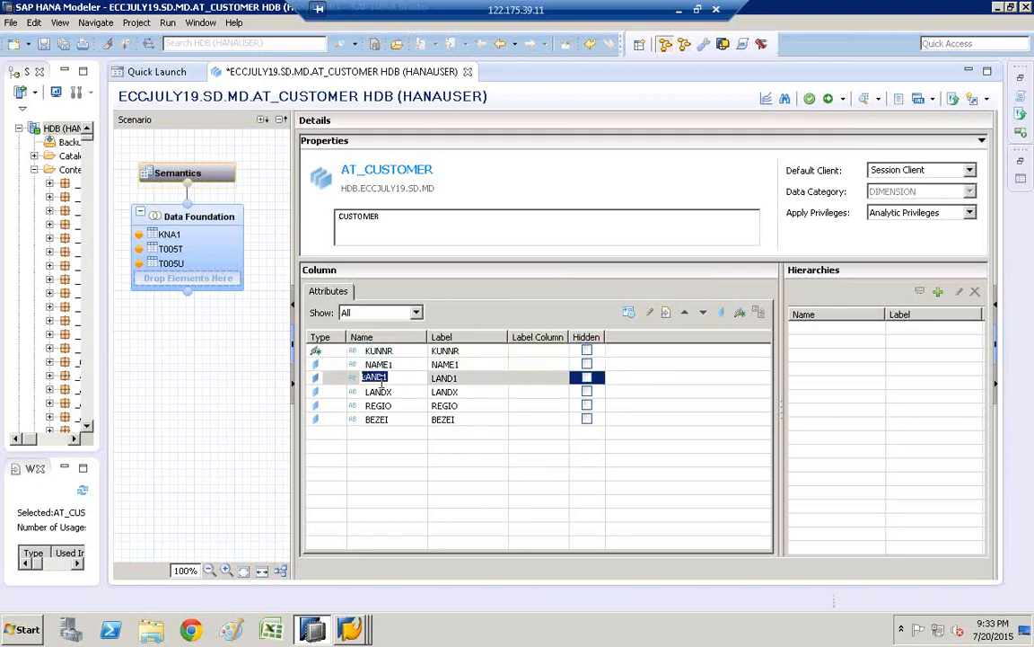
click(383, 391)
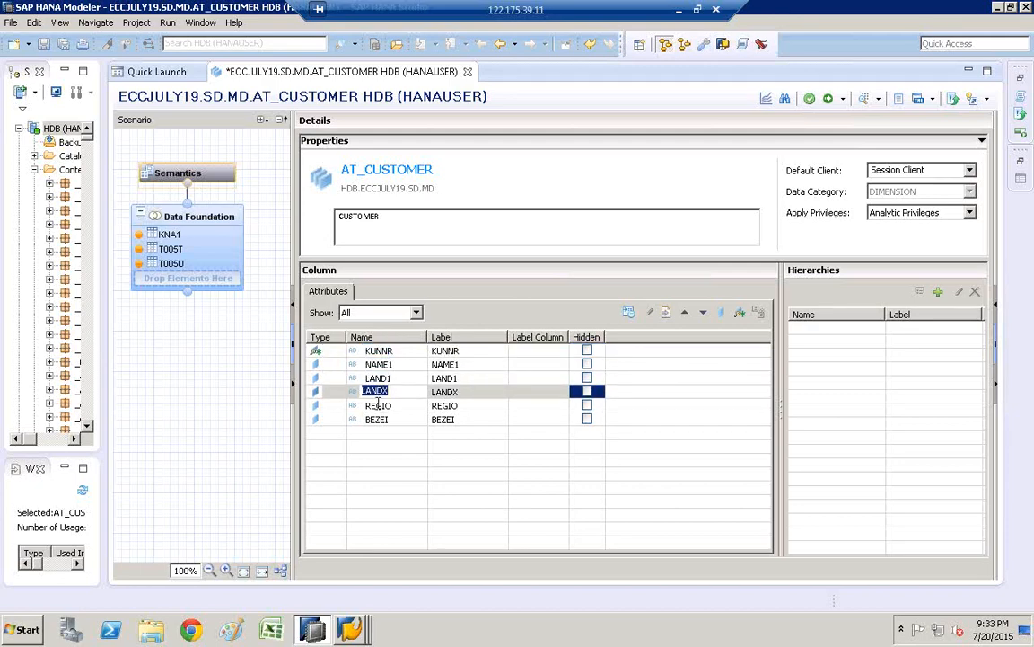
click(378, 406)
click(378, 419)
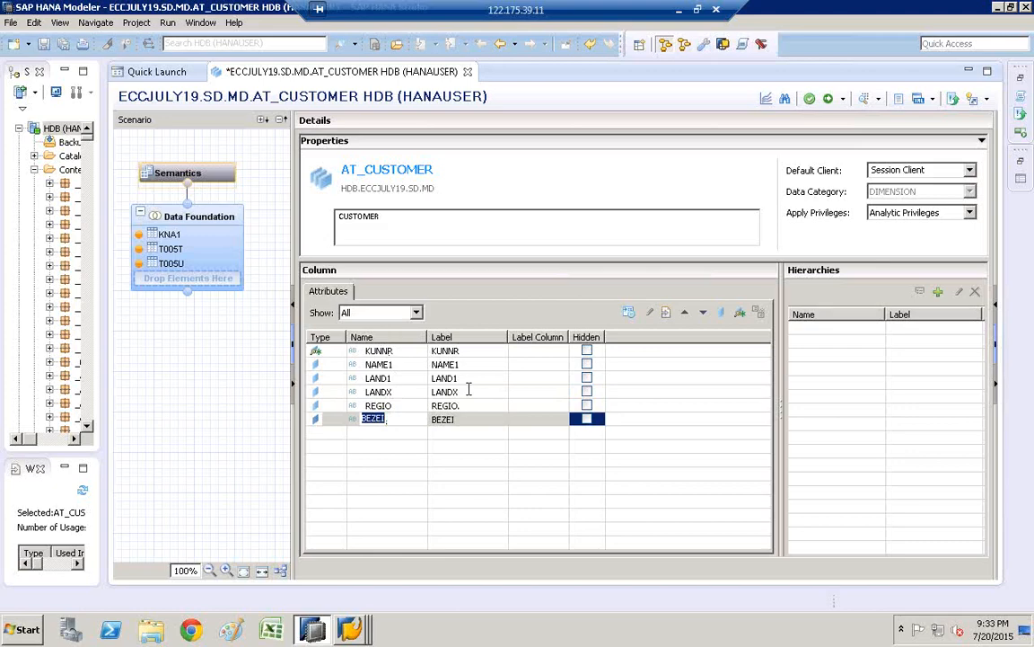
click(374, 351)
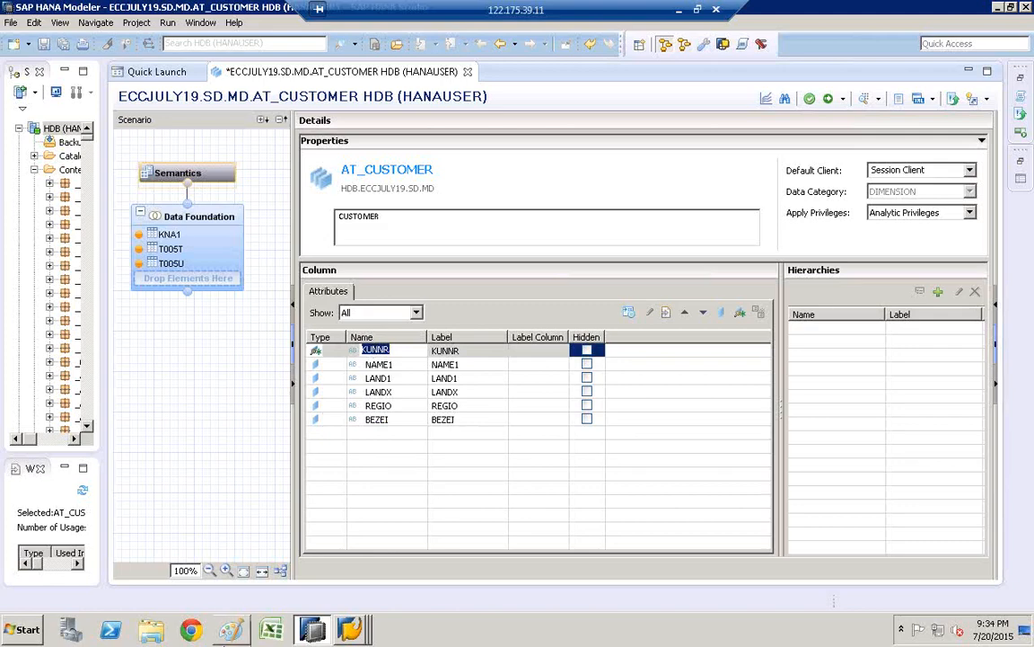
click(230, 629)
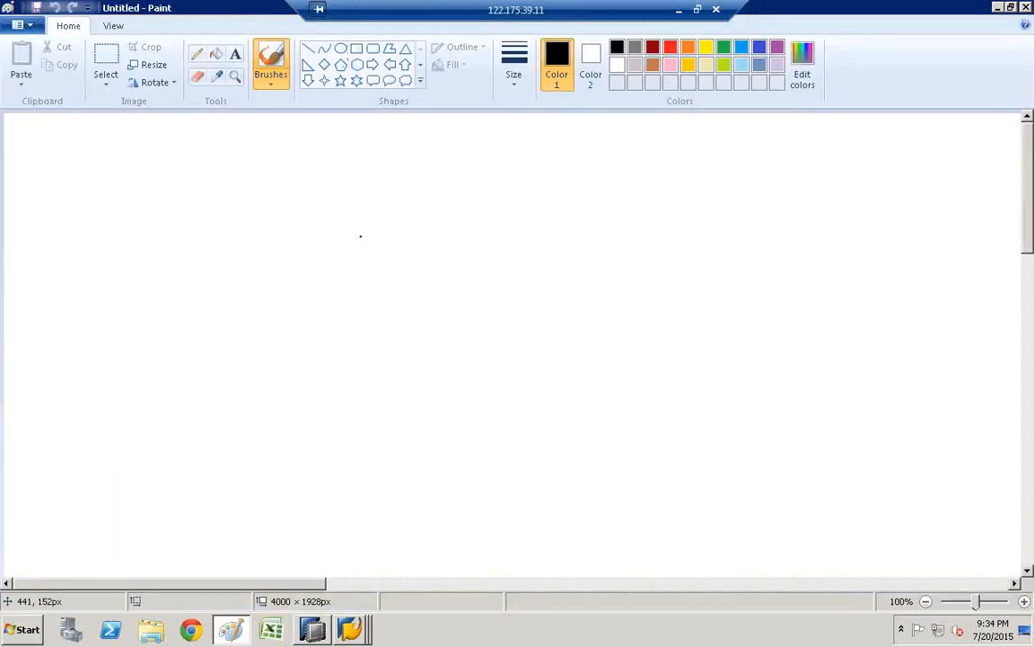
Draw a wide rectangle and a tall rectangle to its left
click(356, 49)
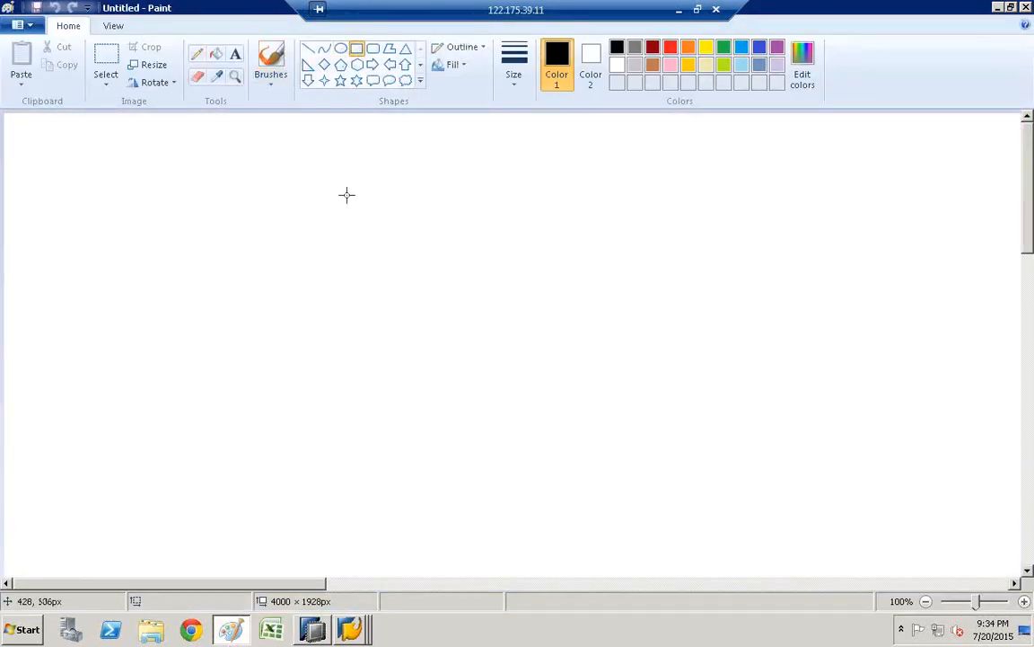
drag(347, 194, 719, 414)
click(430, 177)
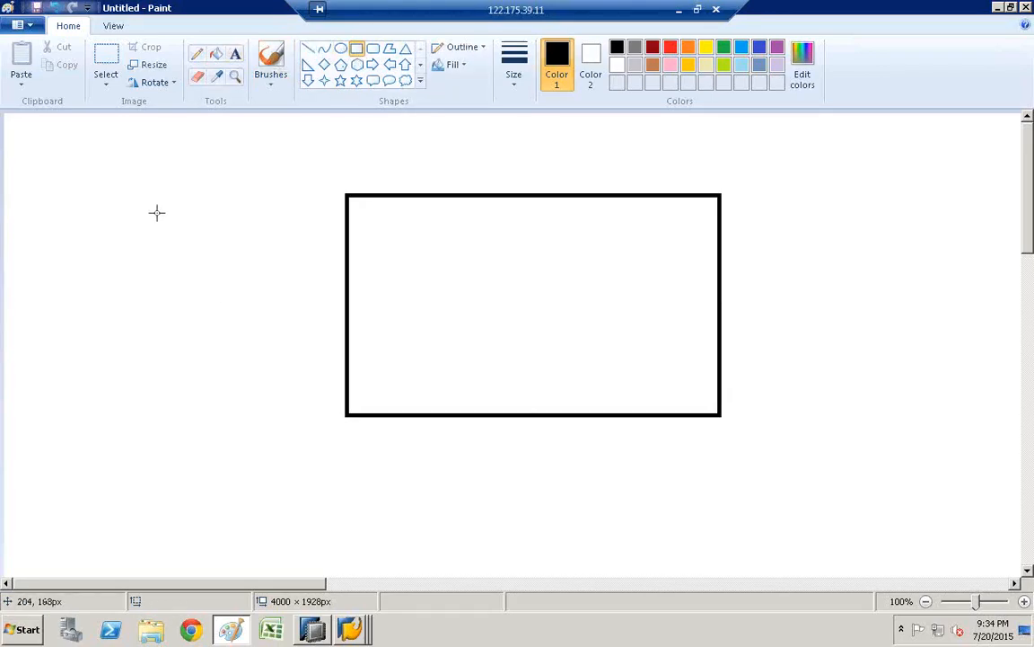
drag(157, 213, 256, 448)
Write kunnr, name1, regio and bezei on separate lines in the tall rectangle
click(235, 54)
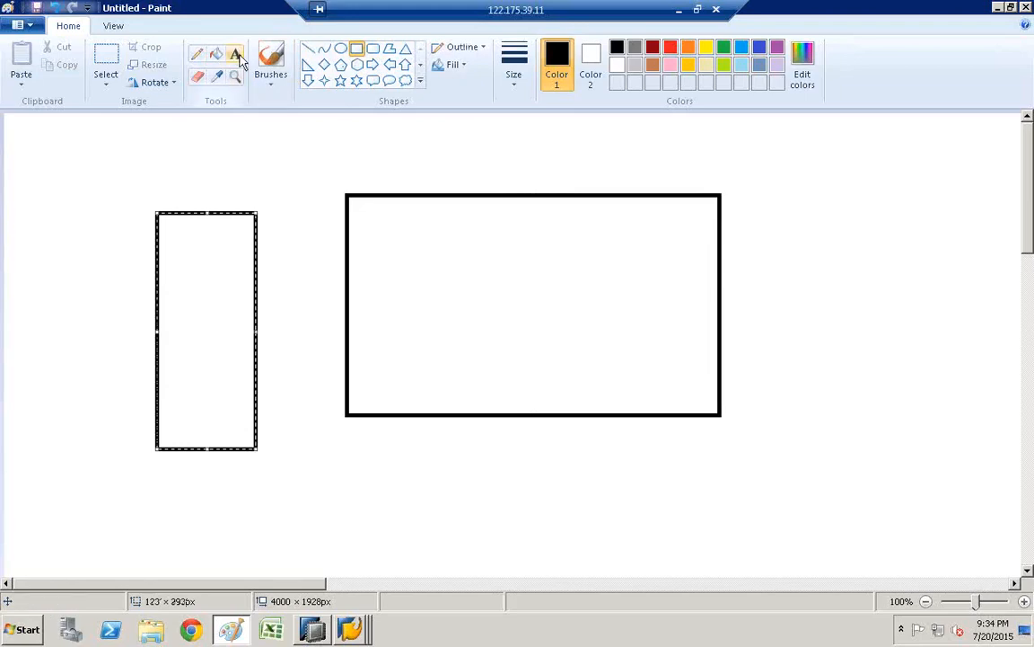
click(185, 232)
text(kunnr)
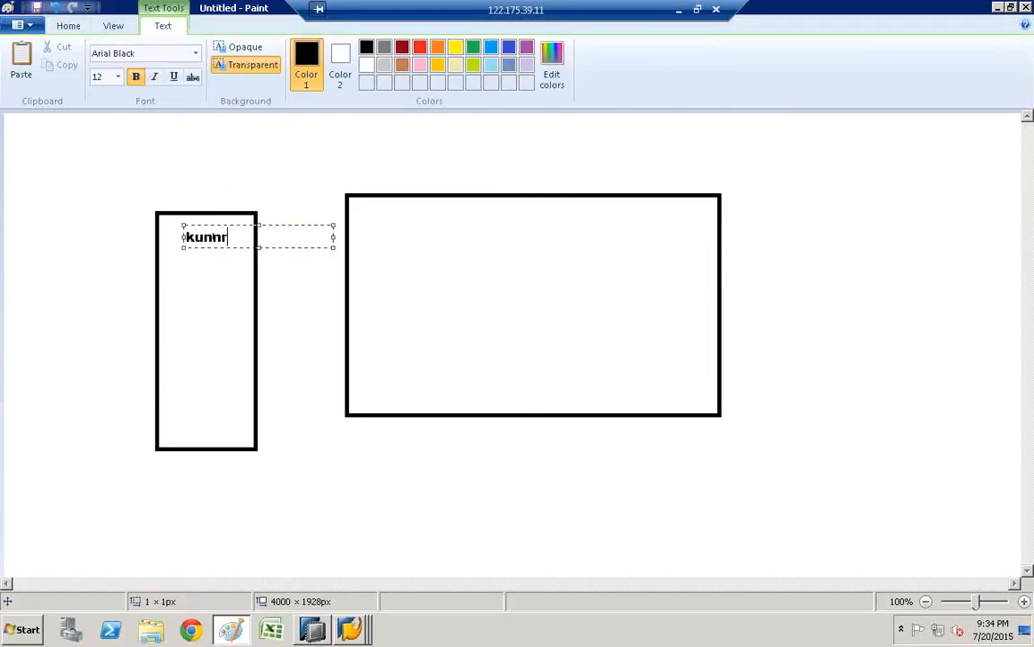
key(Return)
text(name1)
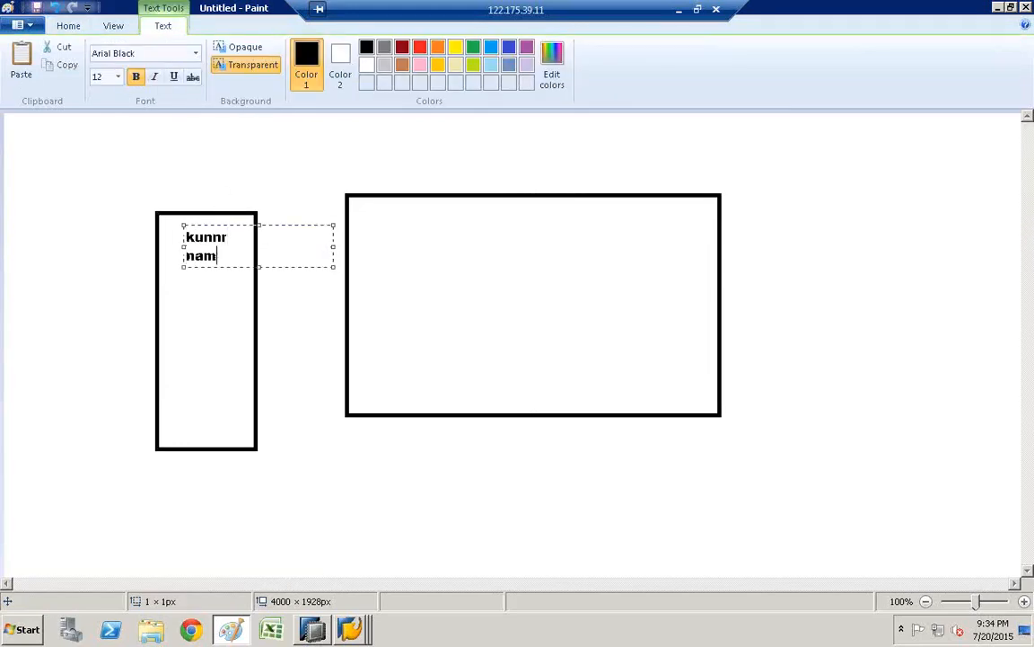
key(Return)
text(re)
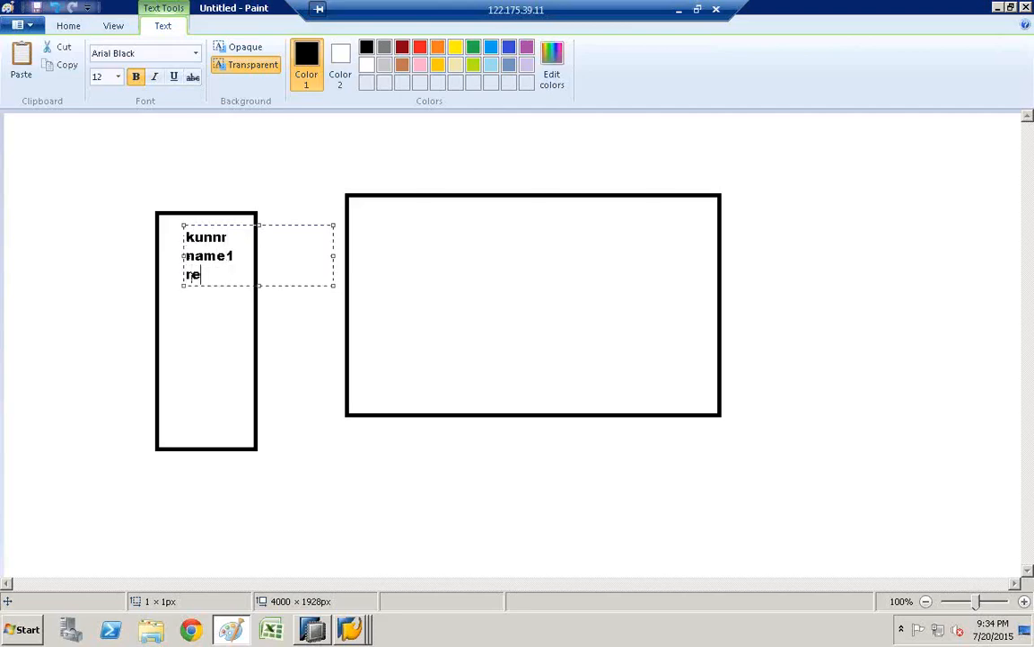
text(gio)
key(Return)
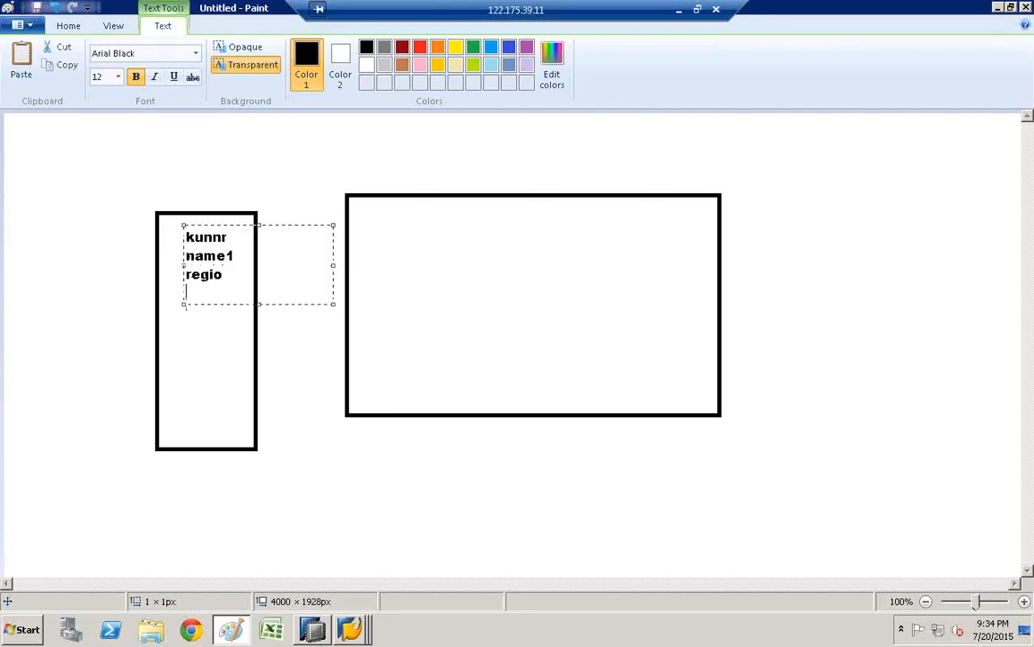
text(bezei)
click(99, 154)
click(99, 144)
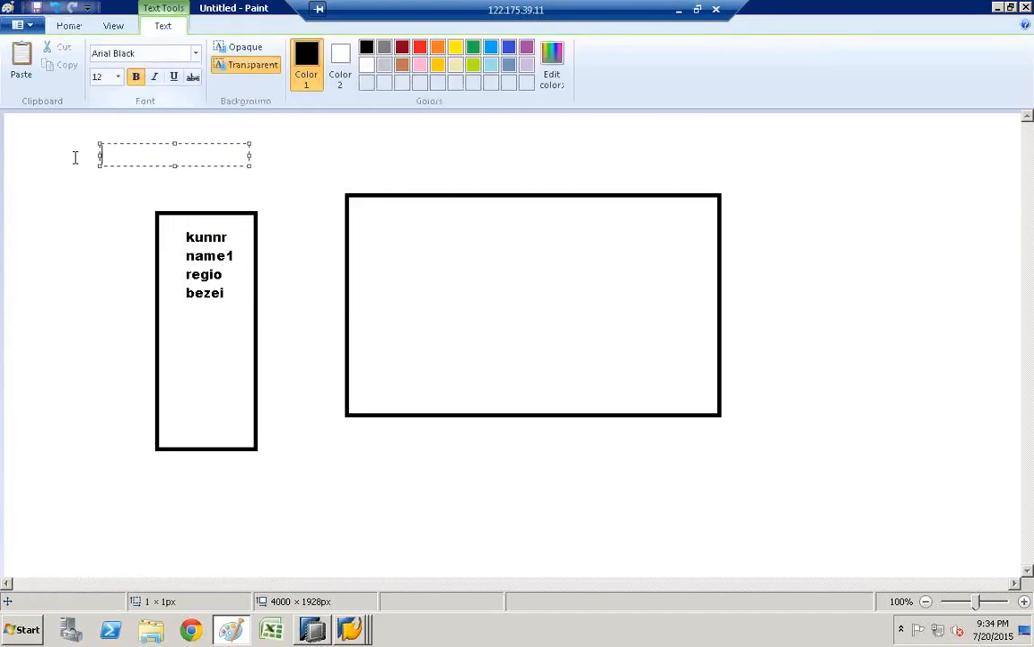
click(107, 128)
Arrow kunnr and name1 into the wide box, labelling 001 and a sample customer name
click(197, 56)
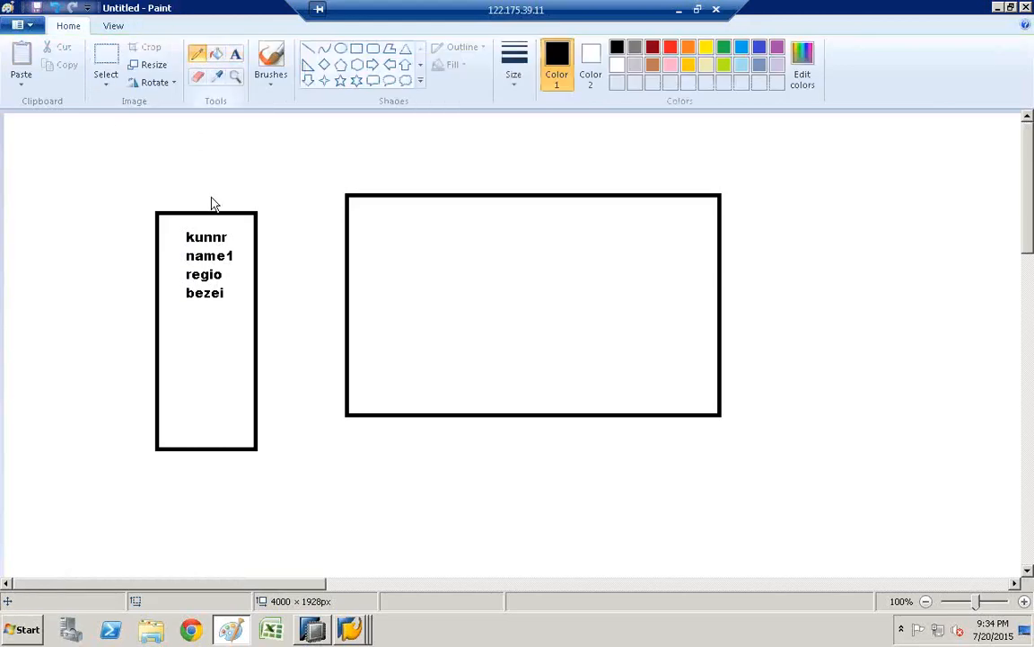
mouse_move(209, 226)
mouse_down()
mouse_move(261, 143)
mouse_move(379, 167)
mouse_move(422, 414)
mouse_up()
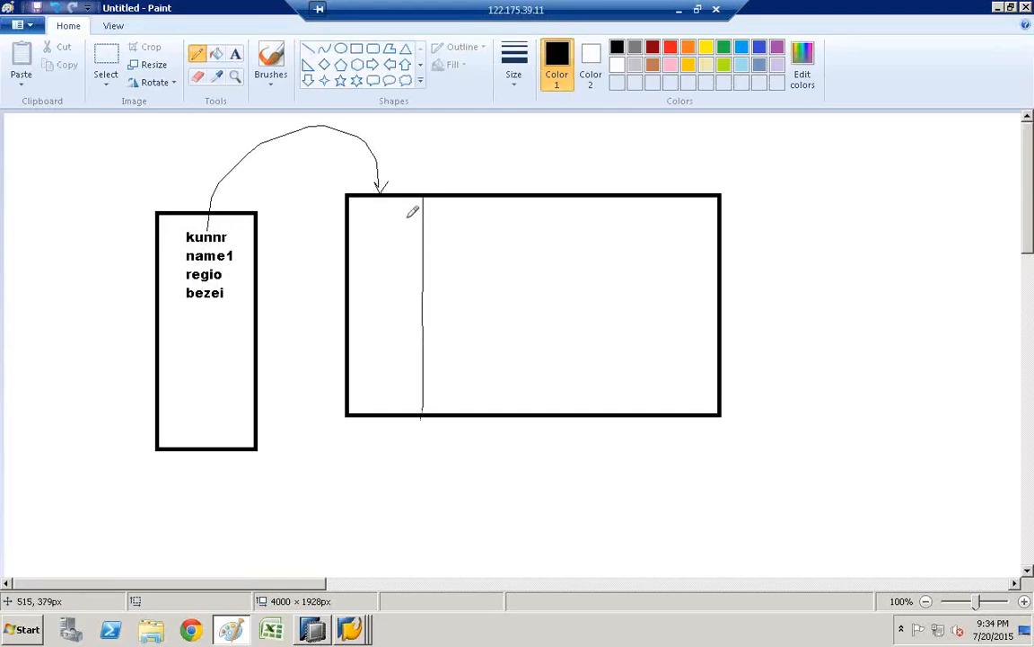
mouse_move(399, 178)
mouse_down()
mouse_move(400, 458)
mouse_move(389, 445)
mouse_move(414, 438)
mouse_up()
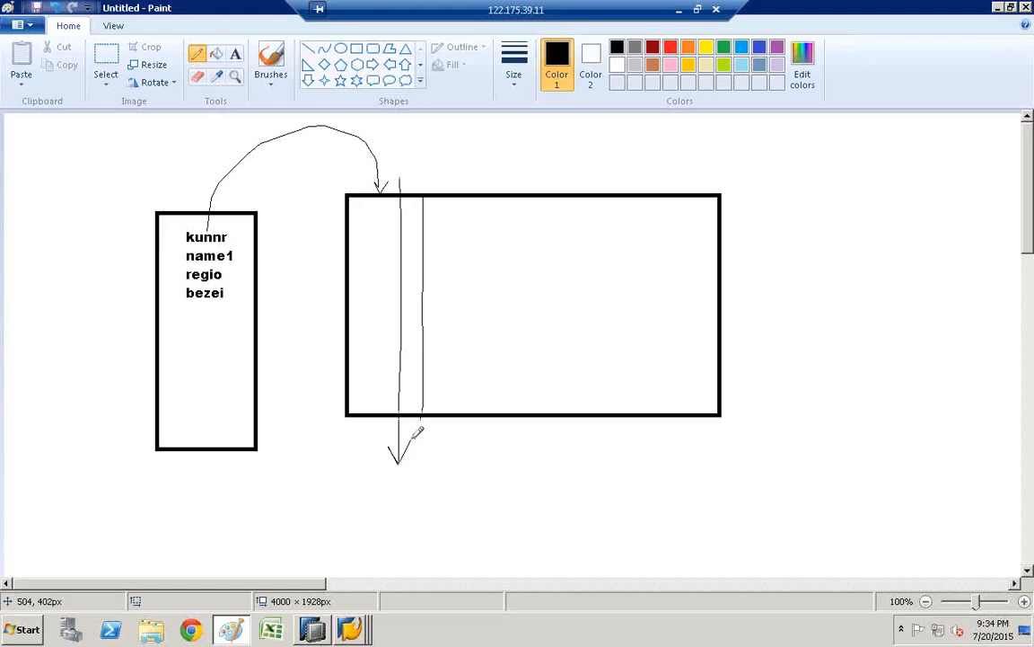
mouse_move(237, 254)
mouse_down()
mouse_move(414, 140)
mouse_move(477, 187)
mouse_move(513, 491)
mouse_up()
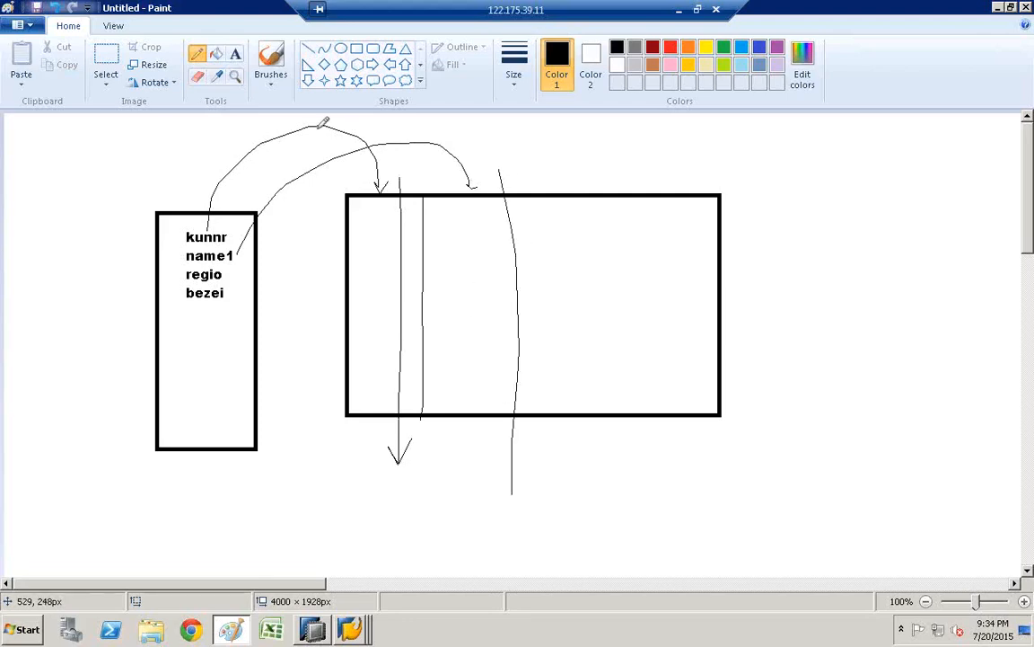
click(236, 55)
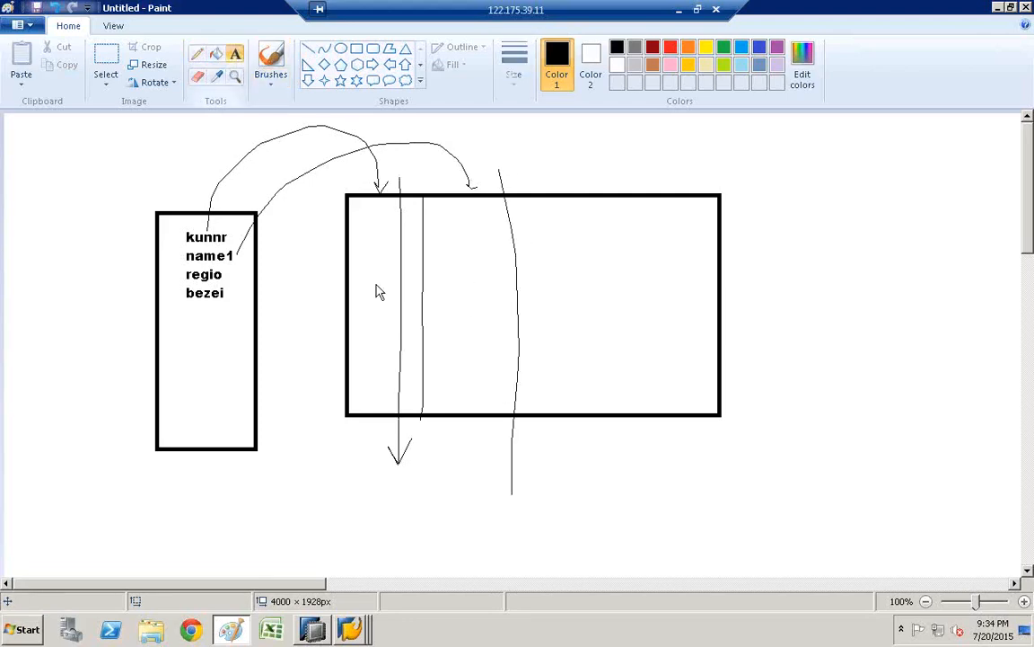
click(359, 226)
text(001)
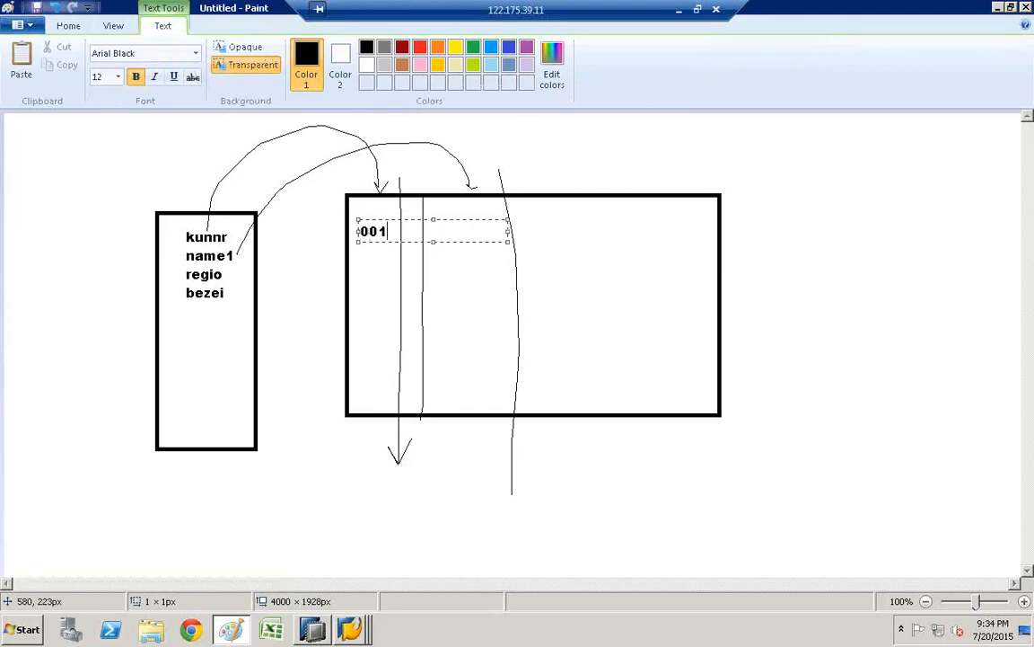
click(429, 228)
click(438, 233)
text(raju)
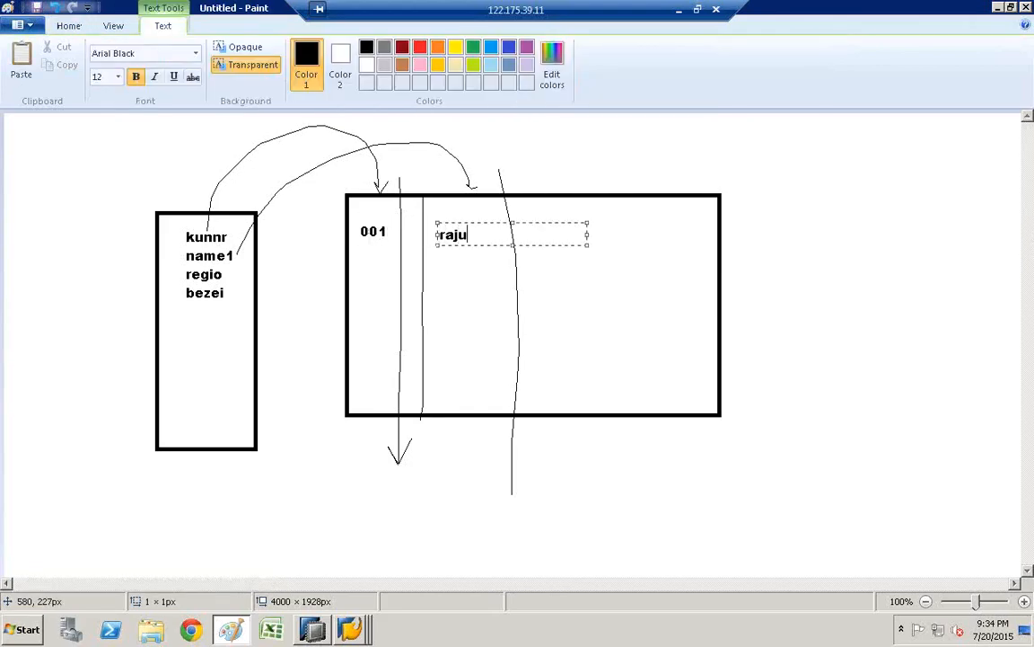
click(525, 319)
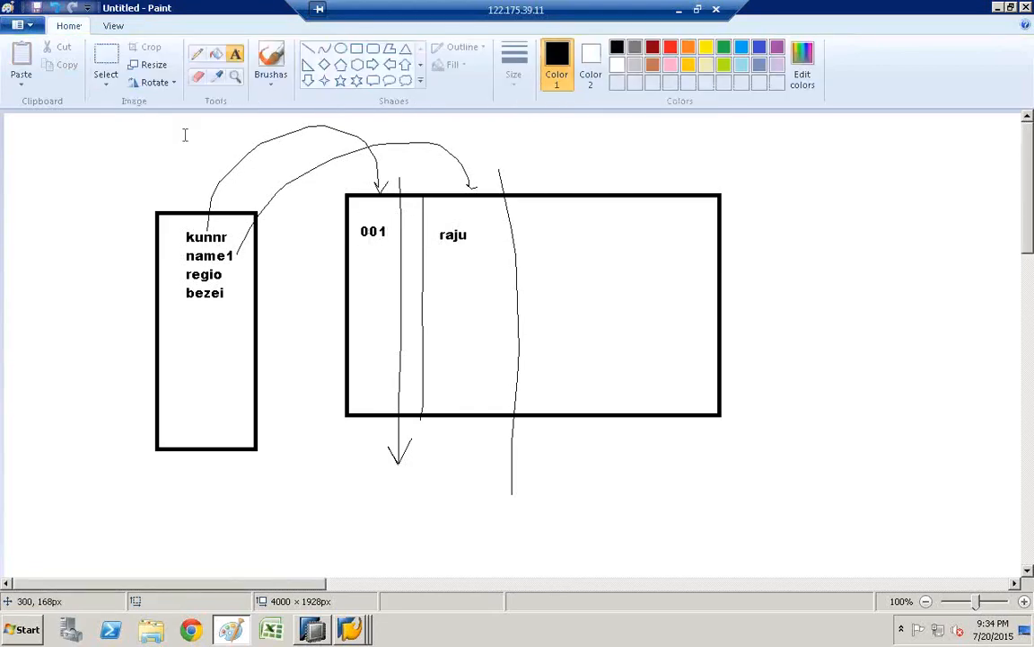
Arrow regio and bezei to their columns, labelled hyd and hyderabad
click(196, 54)
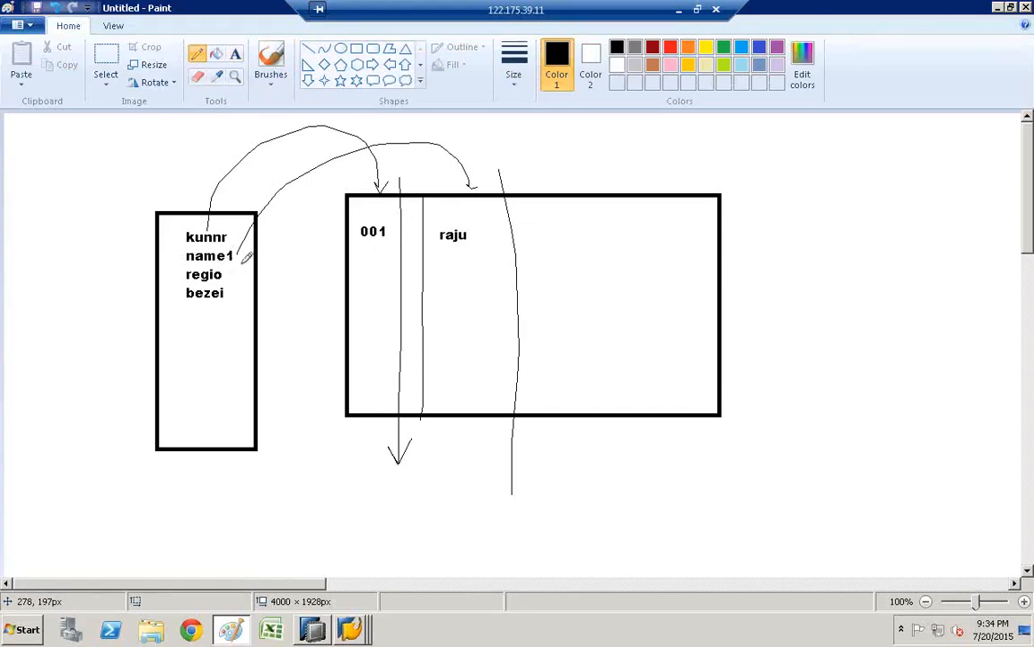
mouse_move(230, 272)
mouse_down()
mouse_move(531, 168)
mouse_move(572, 436)
mouse_up()
click(234, 56)
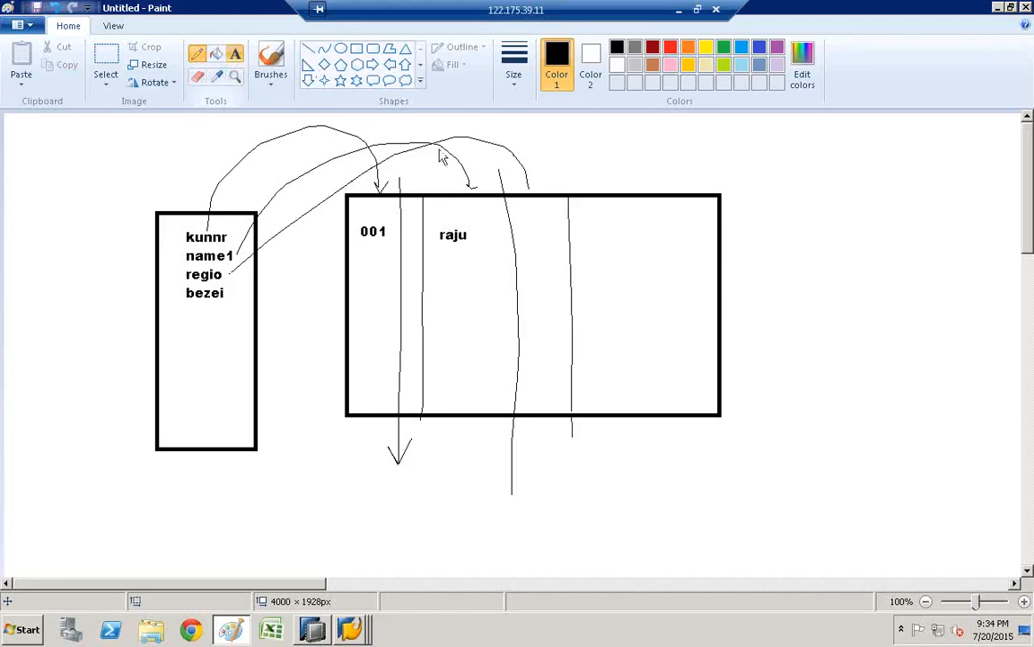
click(521, 225)
text(hyd)
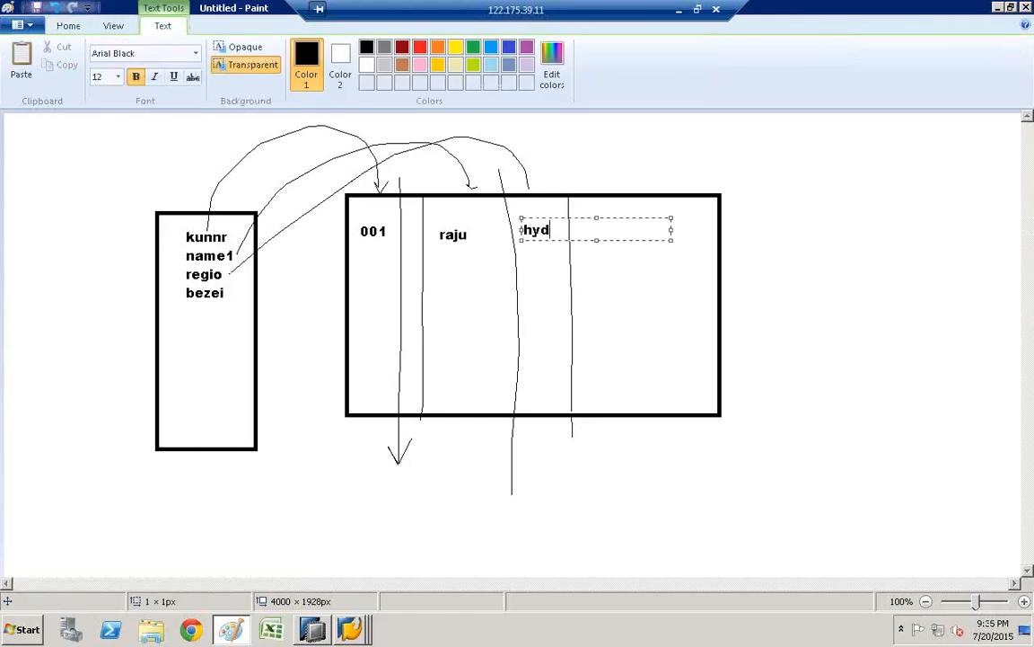
click(577, 141)
click(197, 54)
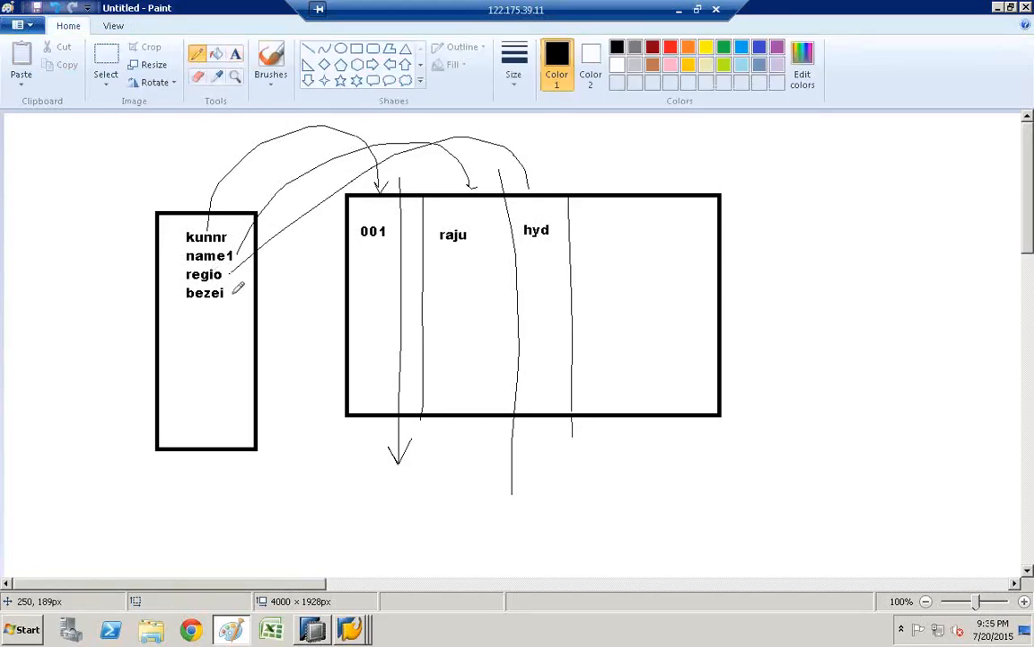
mouse_move(232, 293)
mouse_down()
mouse_move(303, 188)
mouse_move(604, 197)
mouse_move(600, 209)
mouse_up()
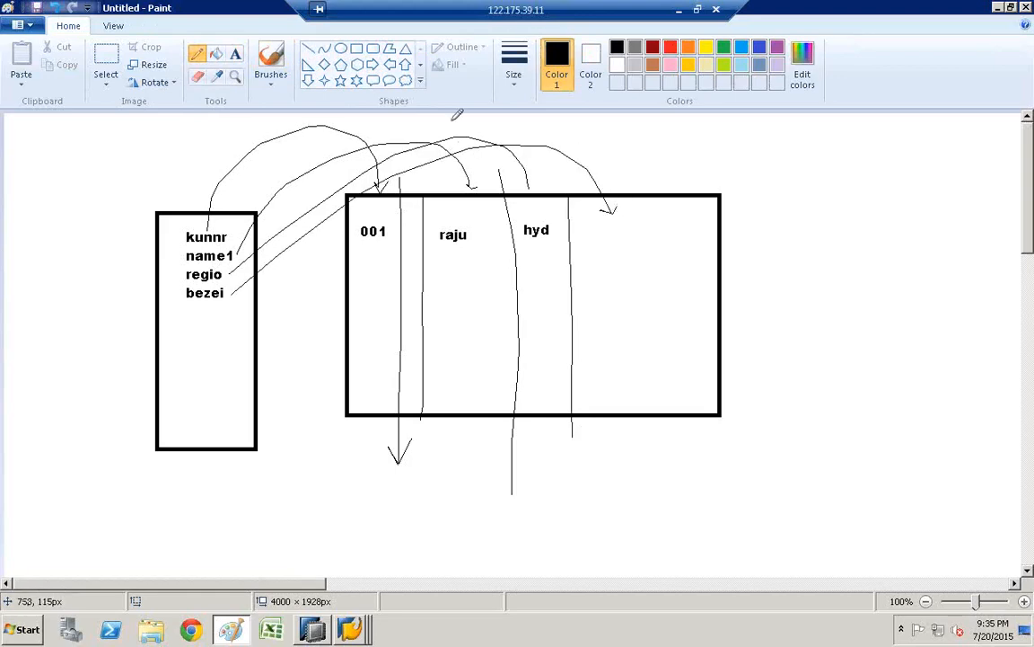
click(235, 54)
click(597, 221)
text(hyderabad)
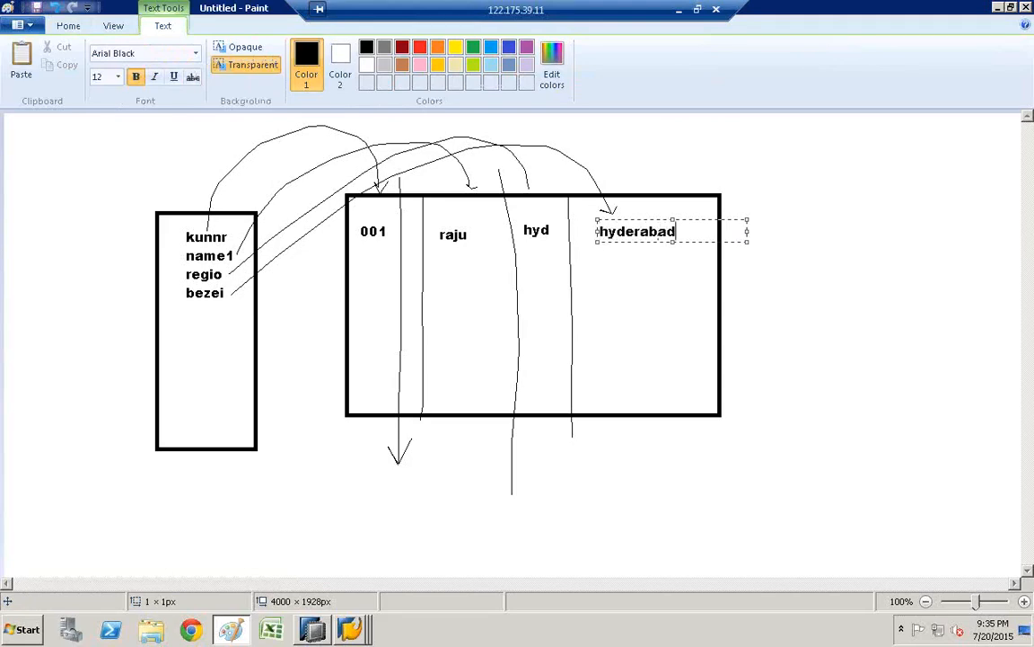
click(991, 319)
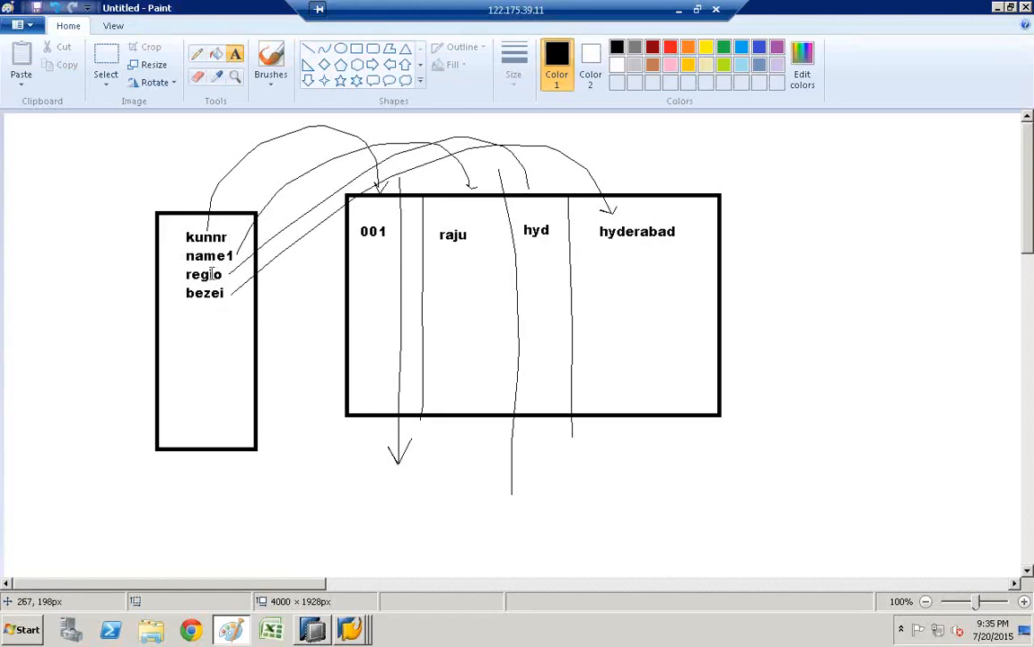
click(196, 54)
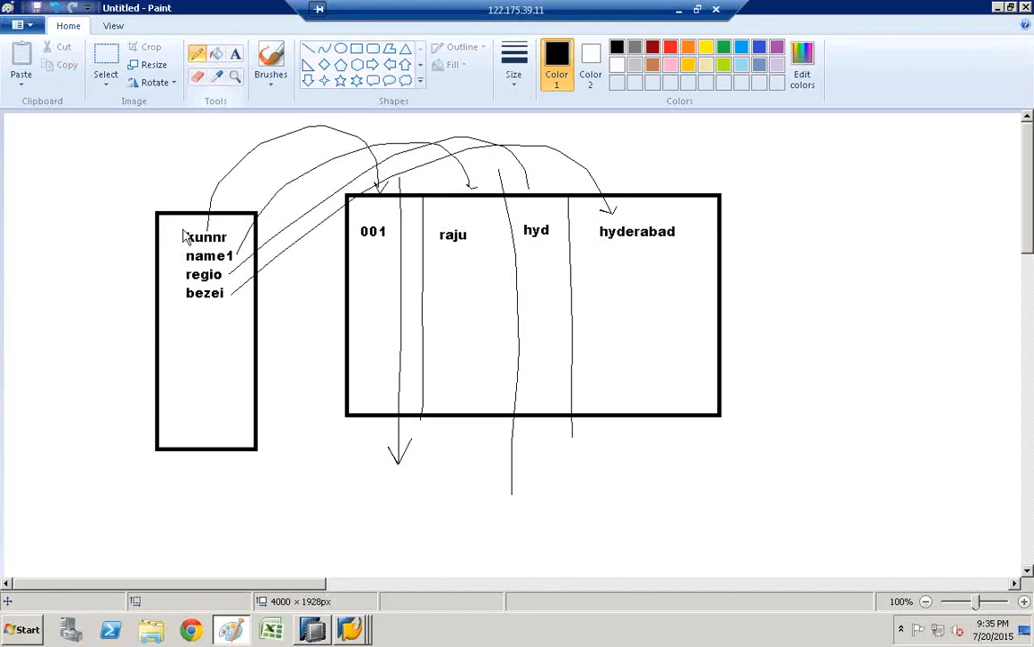
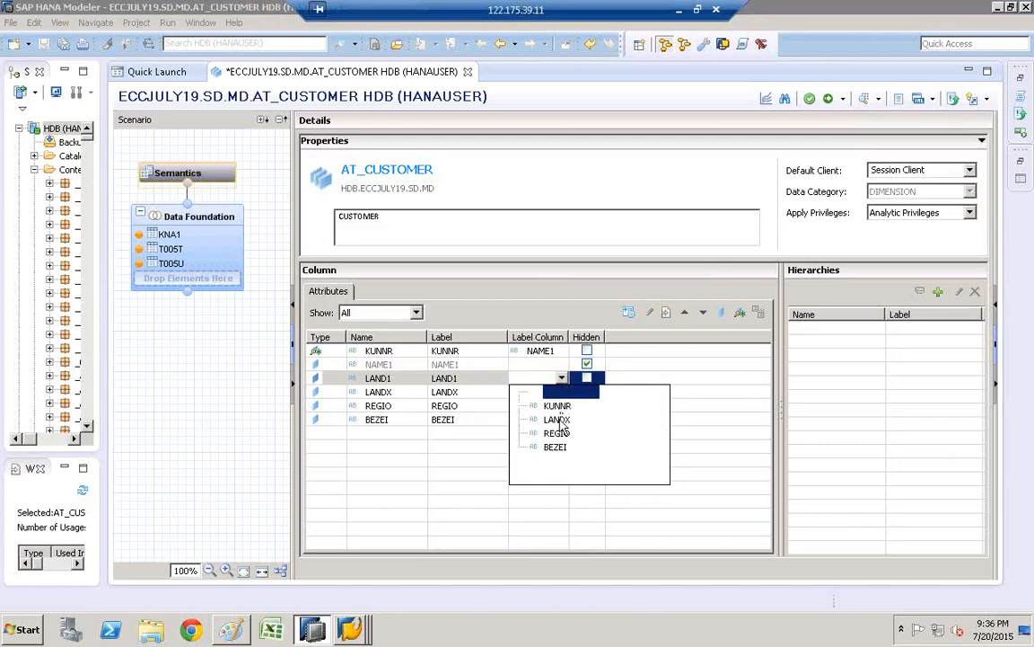
Set LANDX as LAND1's label column and BEZEI as REGIO's label column
click(557, 419)
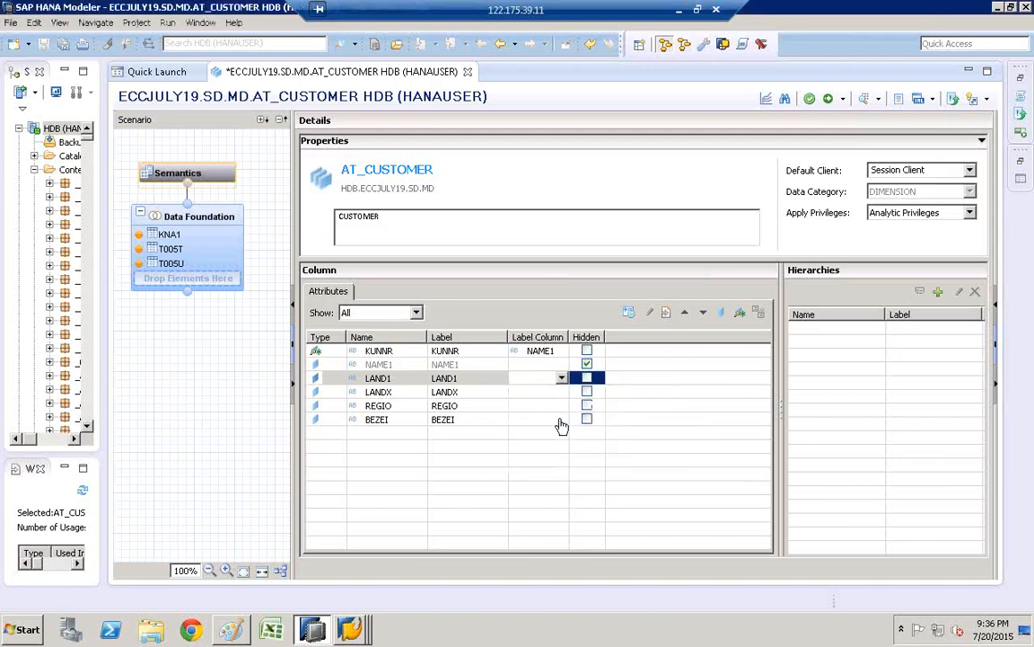
click(454, 406)
click(444, 379)
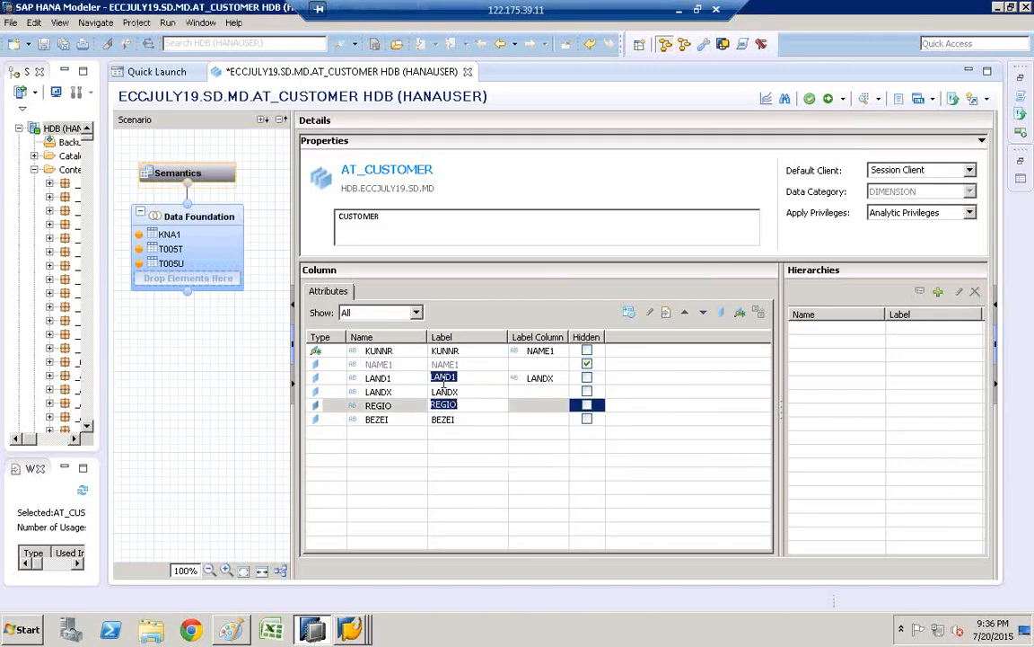
click(545, 383)
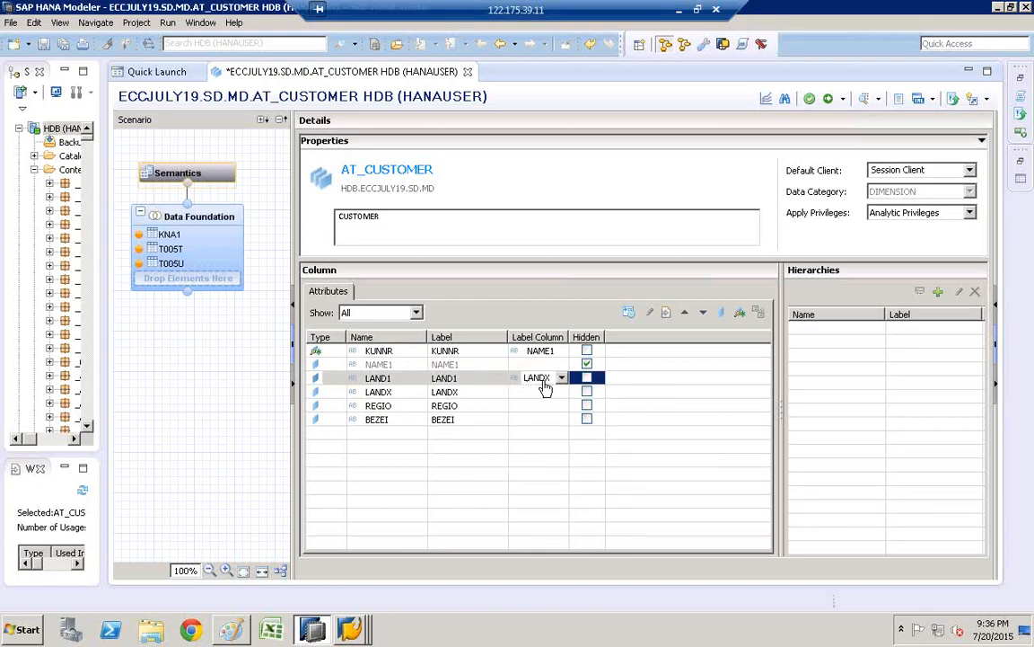
click(453, 406)
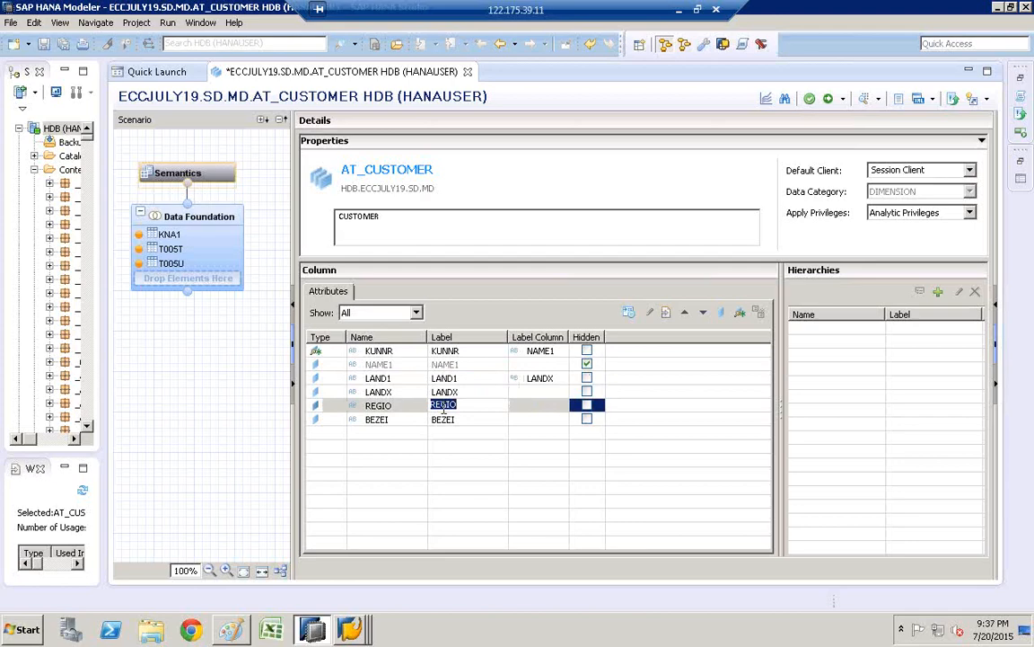
click(446, 420)
click(552, 407)
click(561, 406)
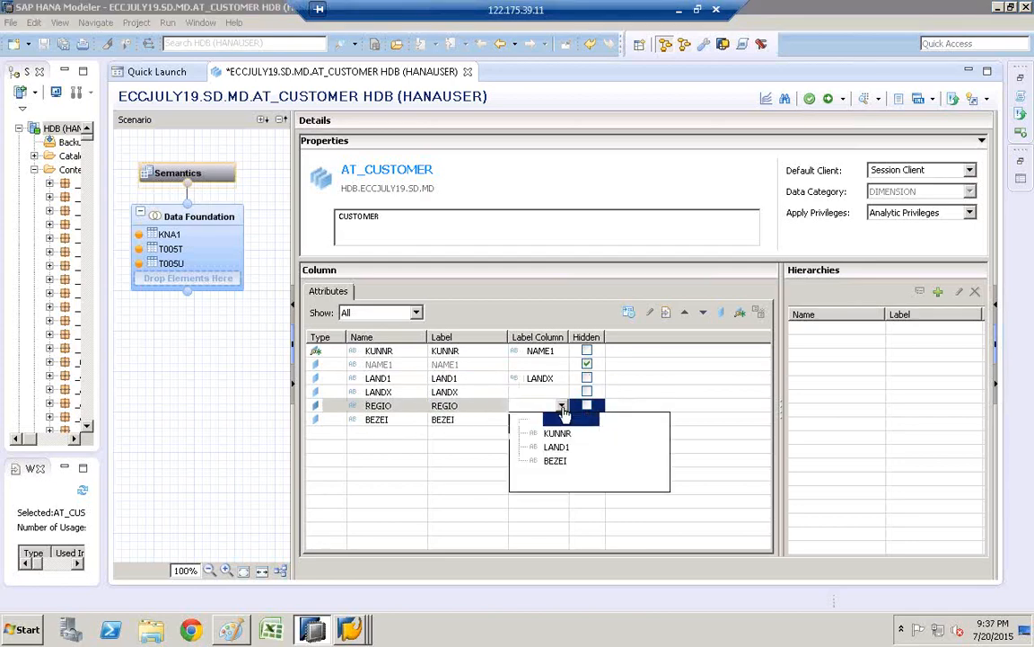
click(558, 462)
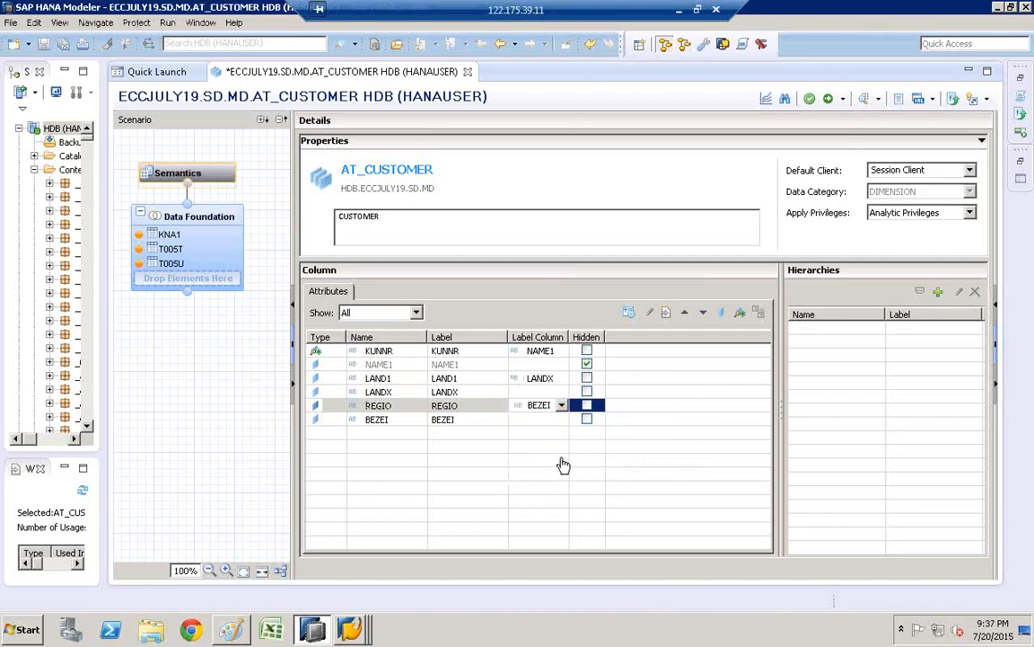
Mark the LANDX and BEZEI attributes as hidden
click(589, 393)
click(587, 393)
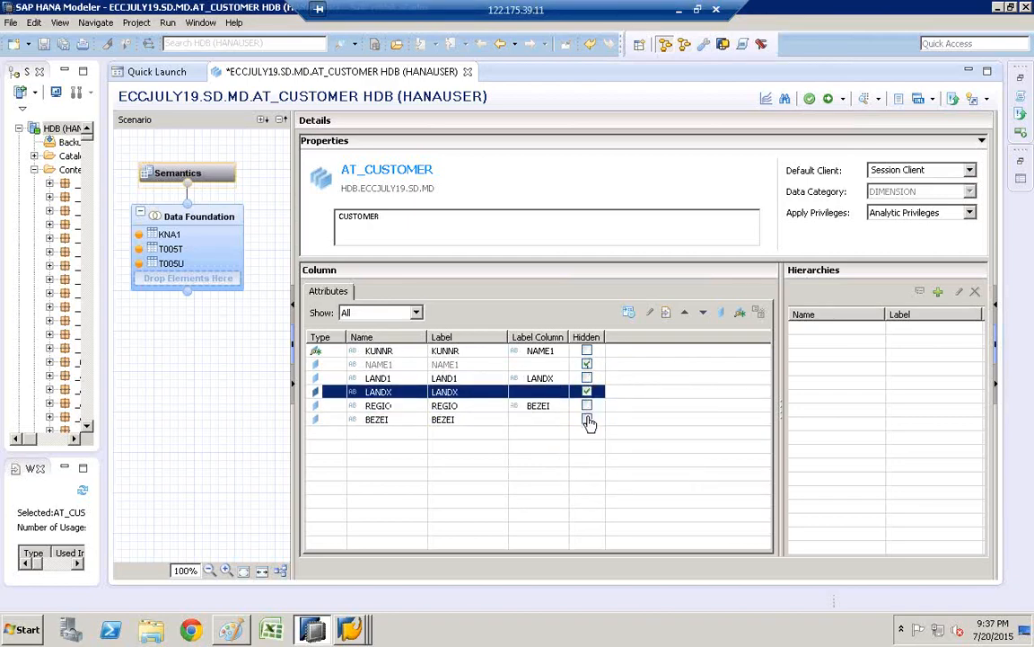
click(587, 419)
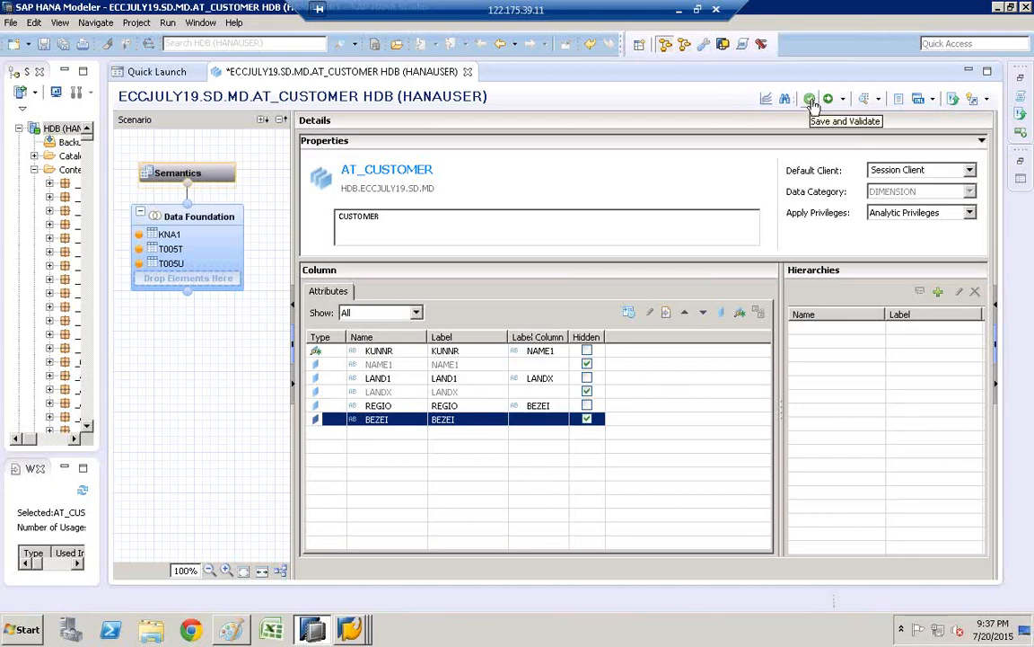
Save and validate AT_CUSTOMER, and bring back the Job Log panel
click(812, 102)
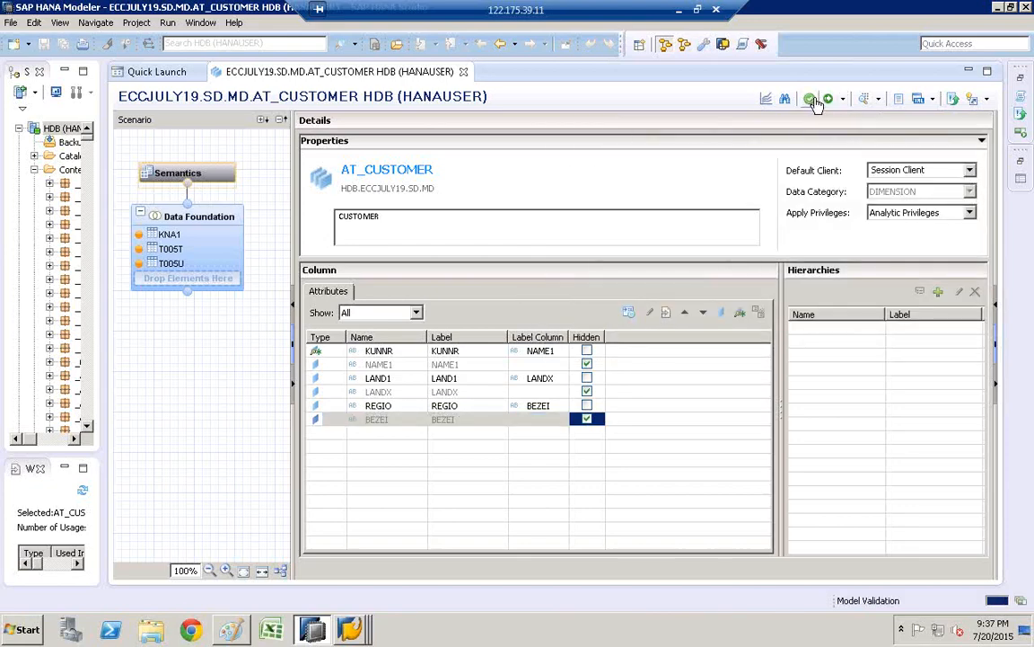
click(1018, 27)
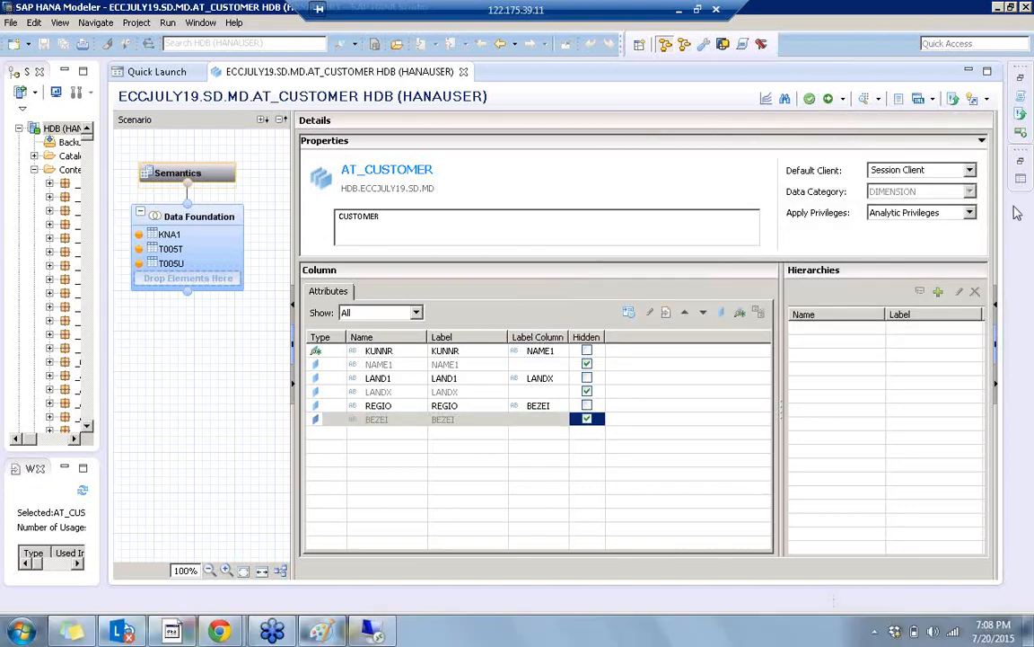
click(1022, 81)
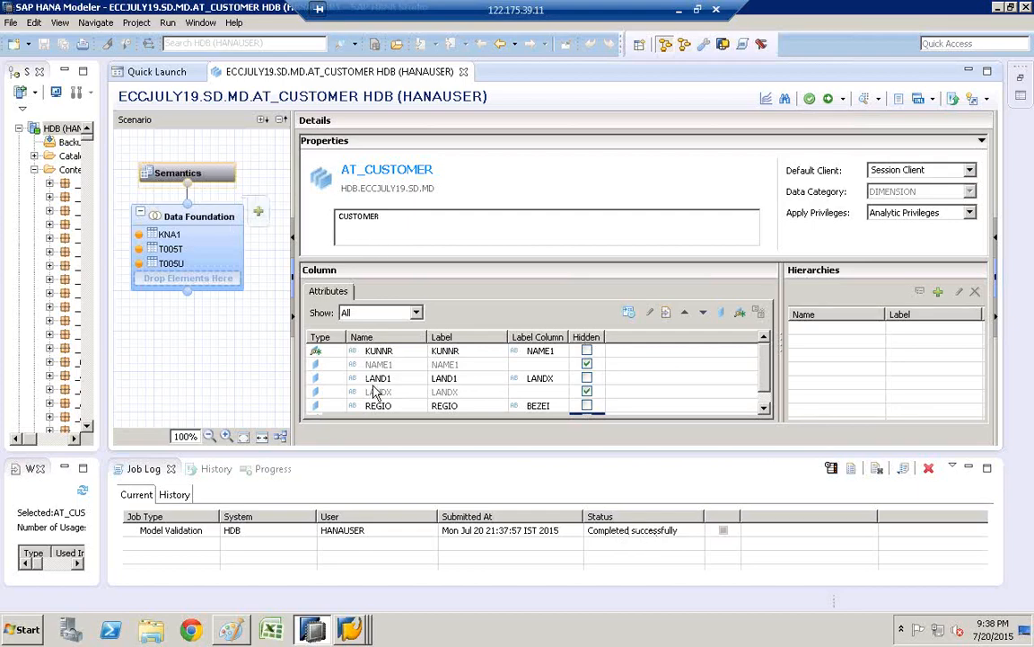
Change KUNNR from key to plain attribute, revalidate, and inspect the errored validation job
click(340, 353)
click(340, 353)
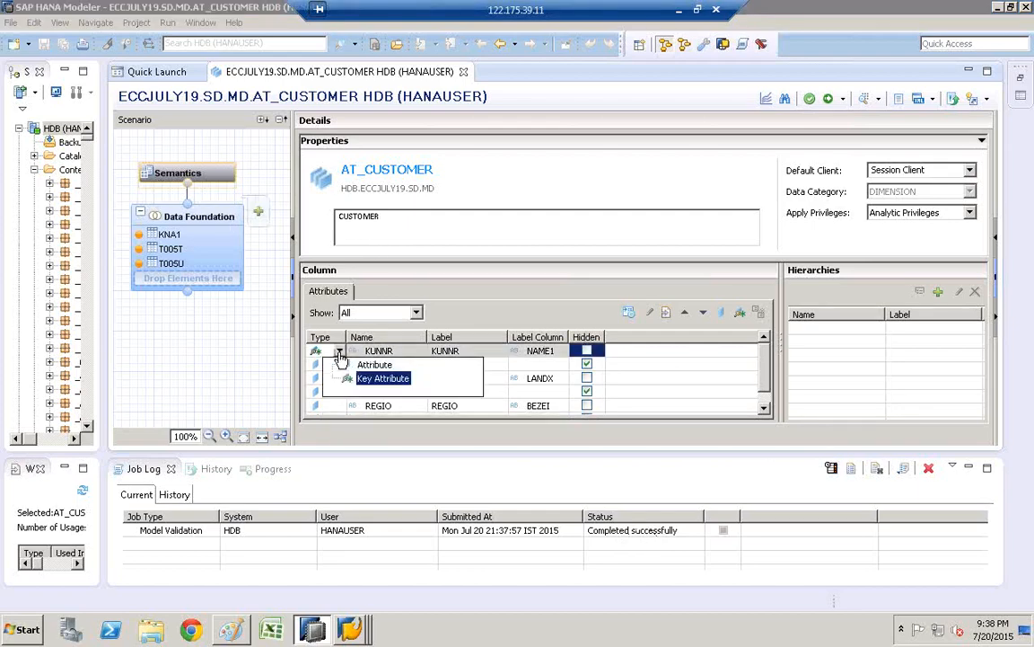
click(356, 364)
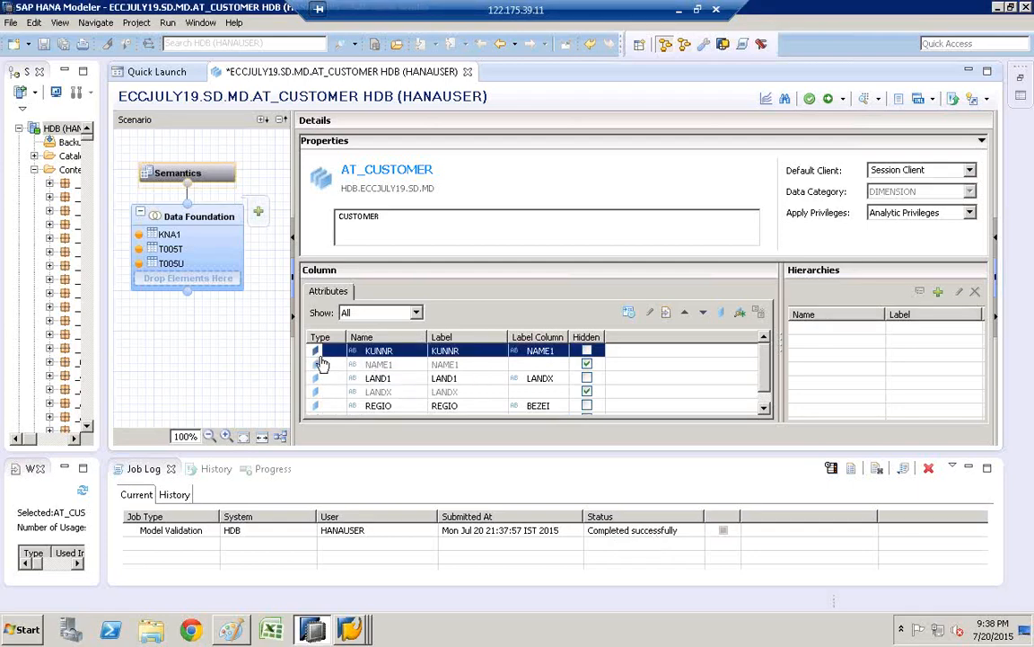
click(809, 100)
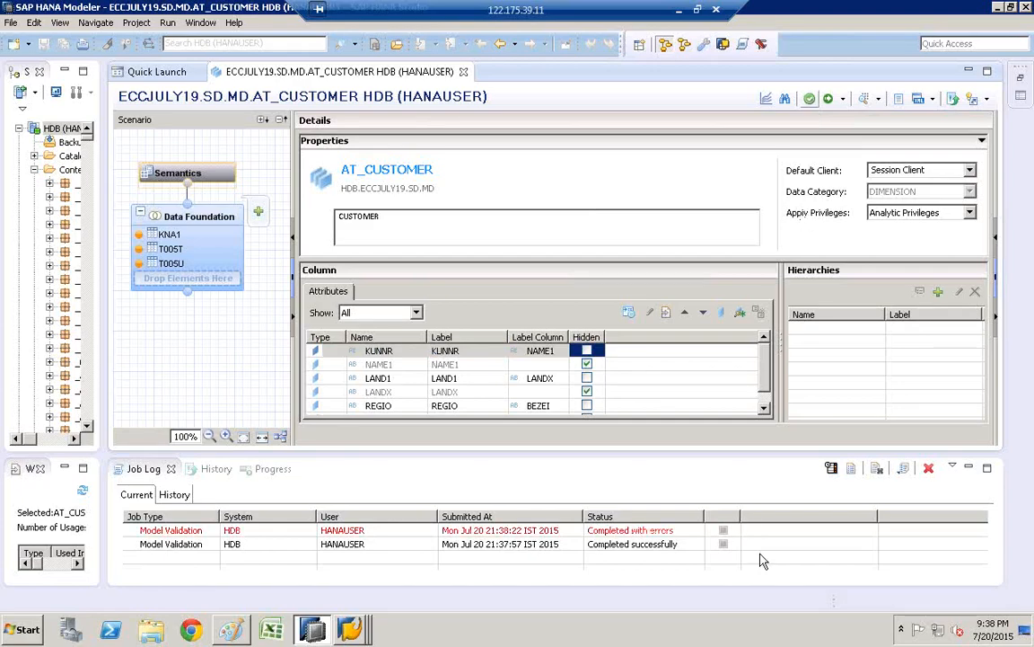
click(610, 533)
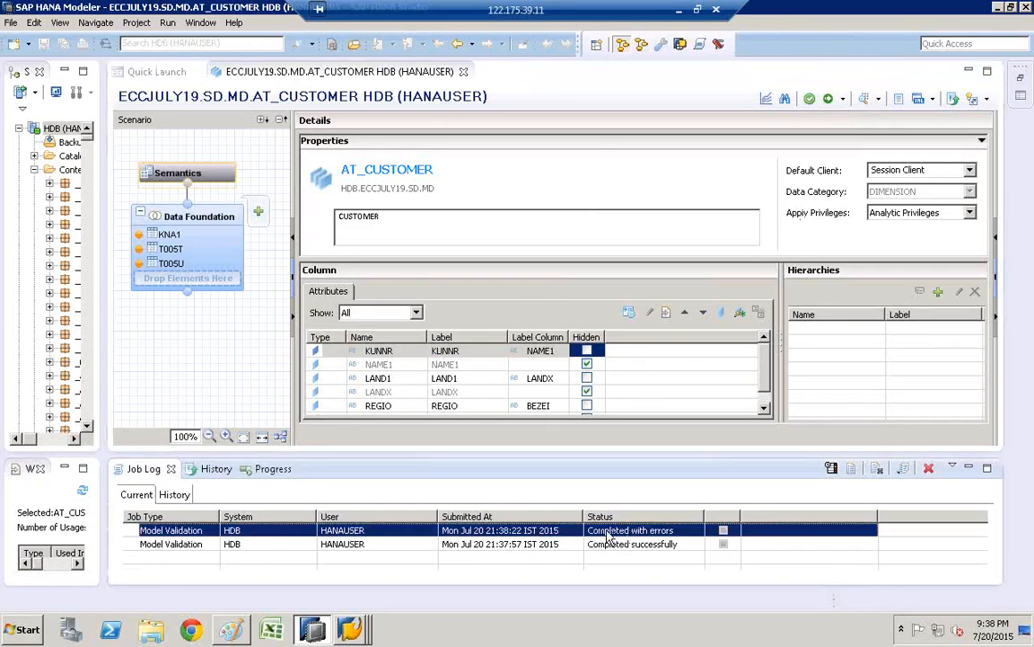
double_click(610, 533)
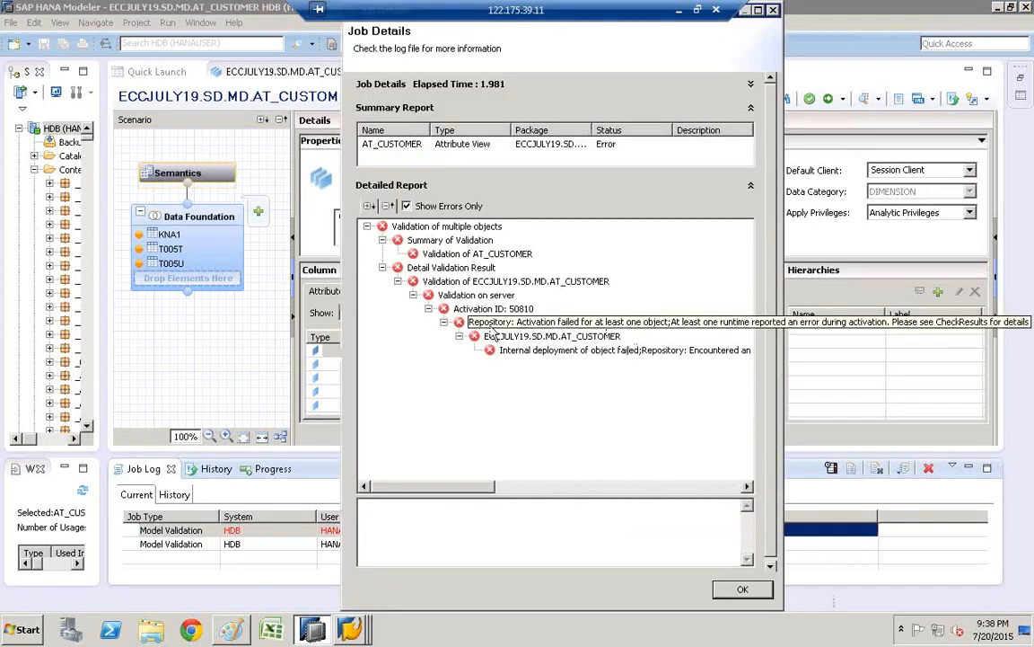
click(516, 352)
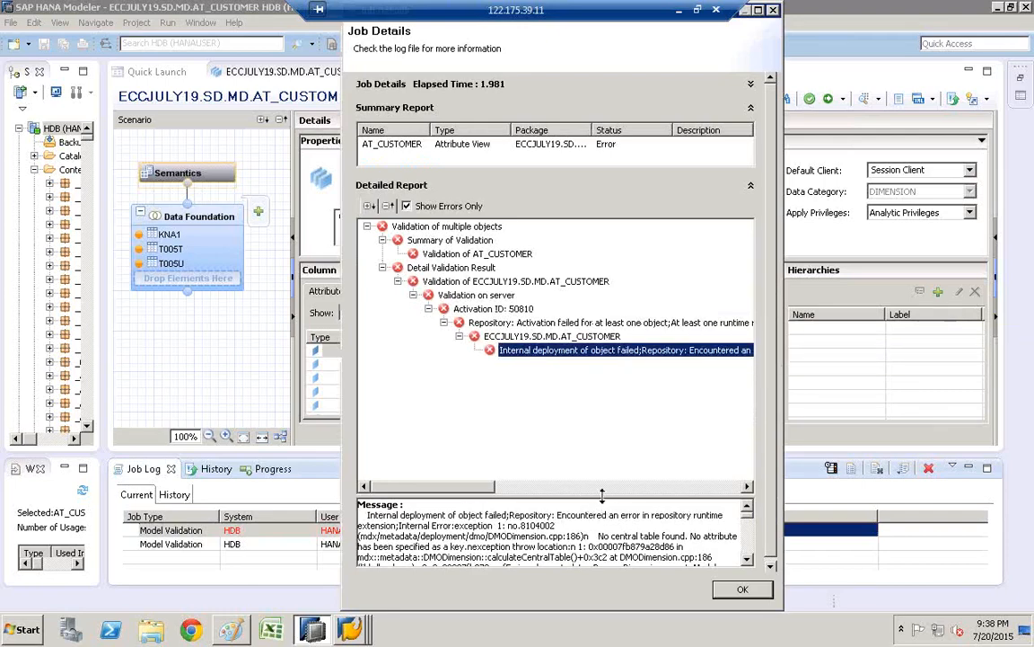
drag(601, 493, 593, 360)
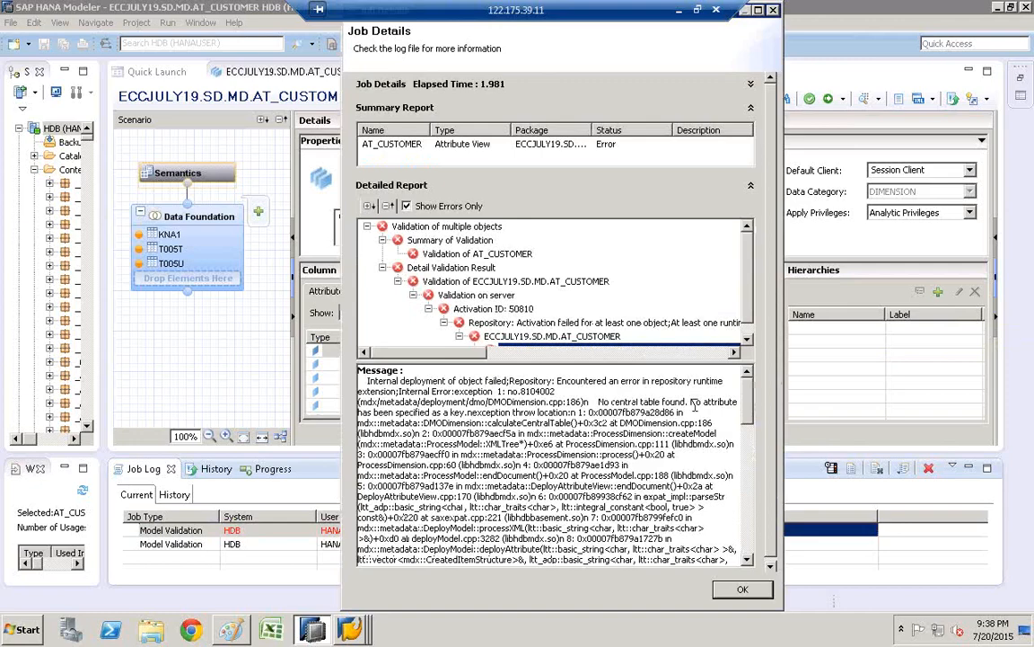
drag(691, 401, 393, 414)
drag(458, 413, 468, 412)
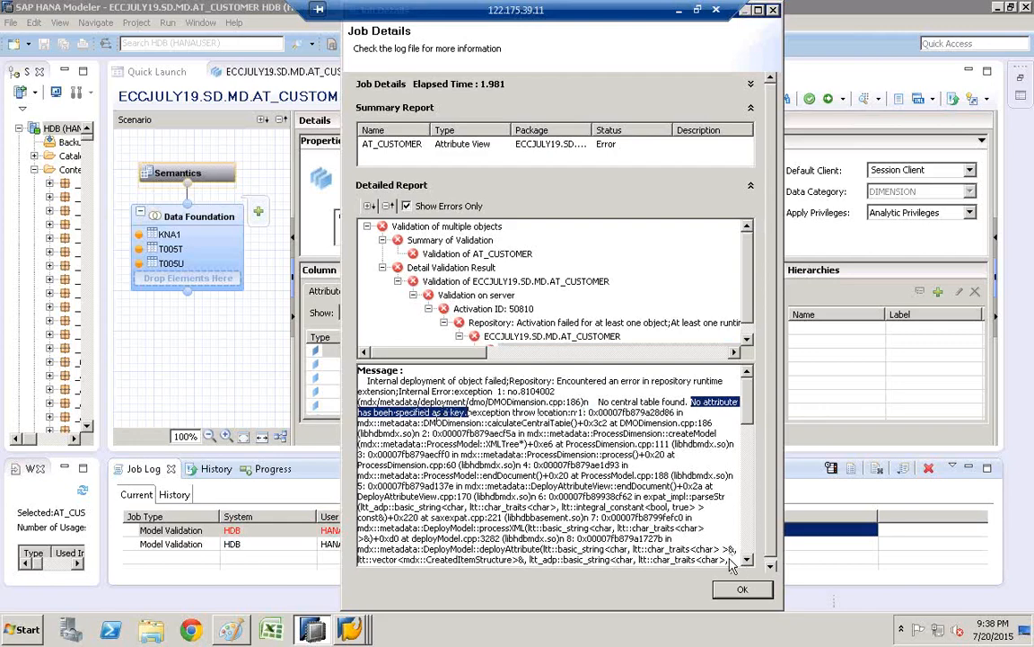
click(739, 589)
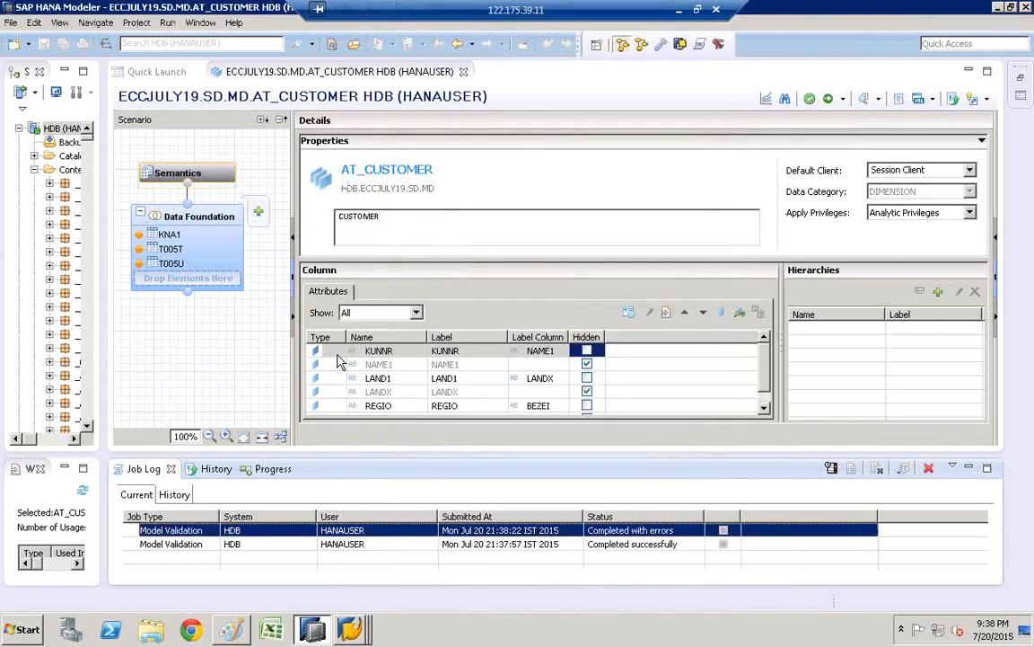
Restore KUNNR as the key attribute and select the KNA1–T005T text join in Data Foundation
click(339, 353)
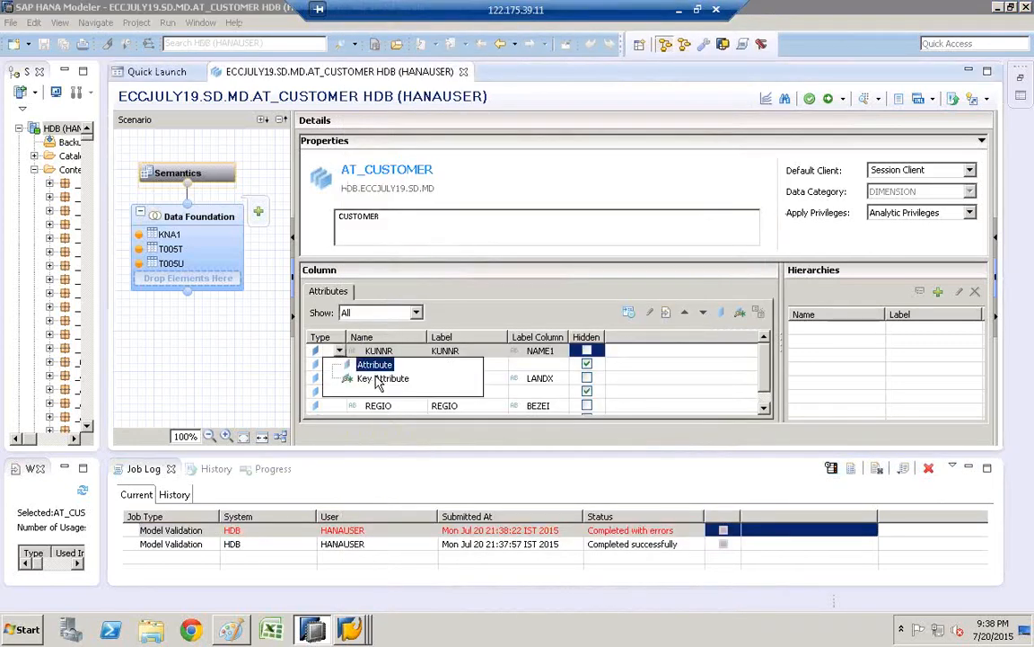
click(378, 380)
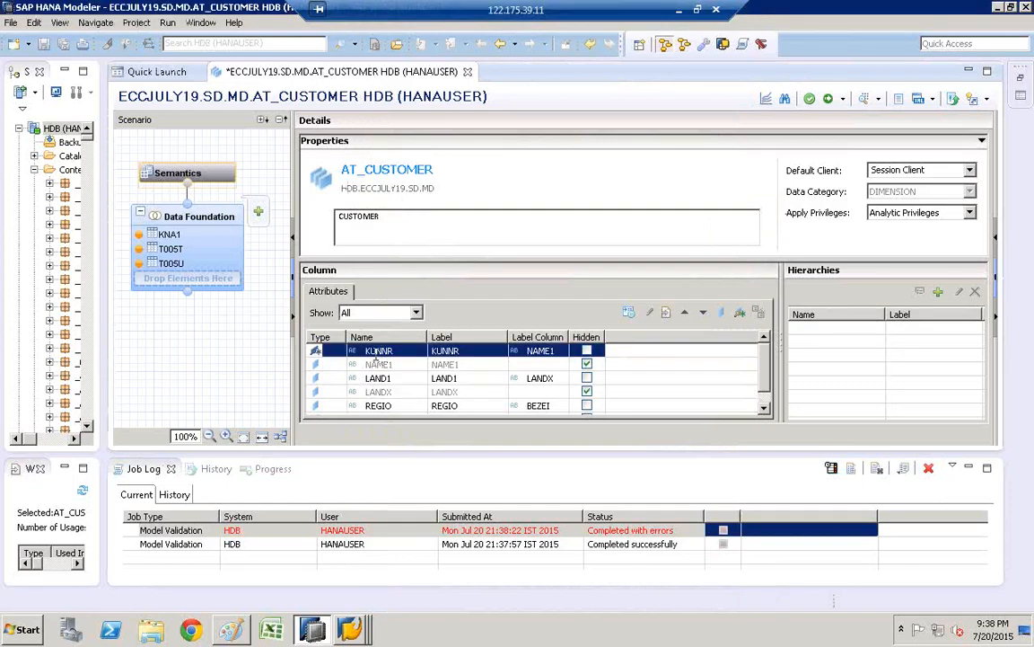
click(189, 232)
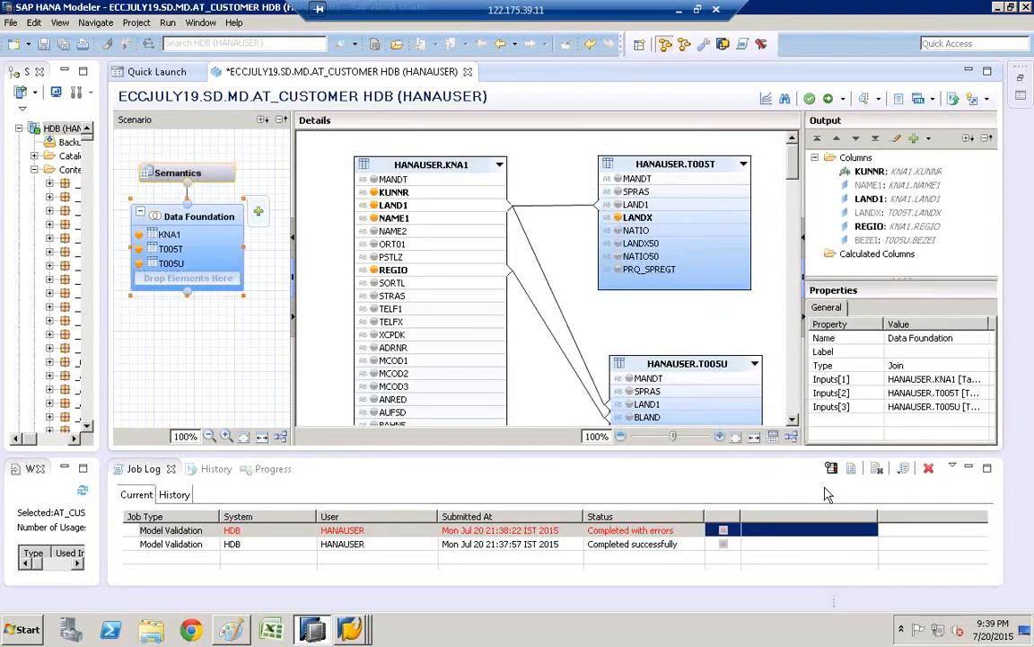
click(549, 206)
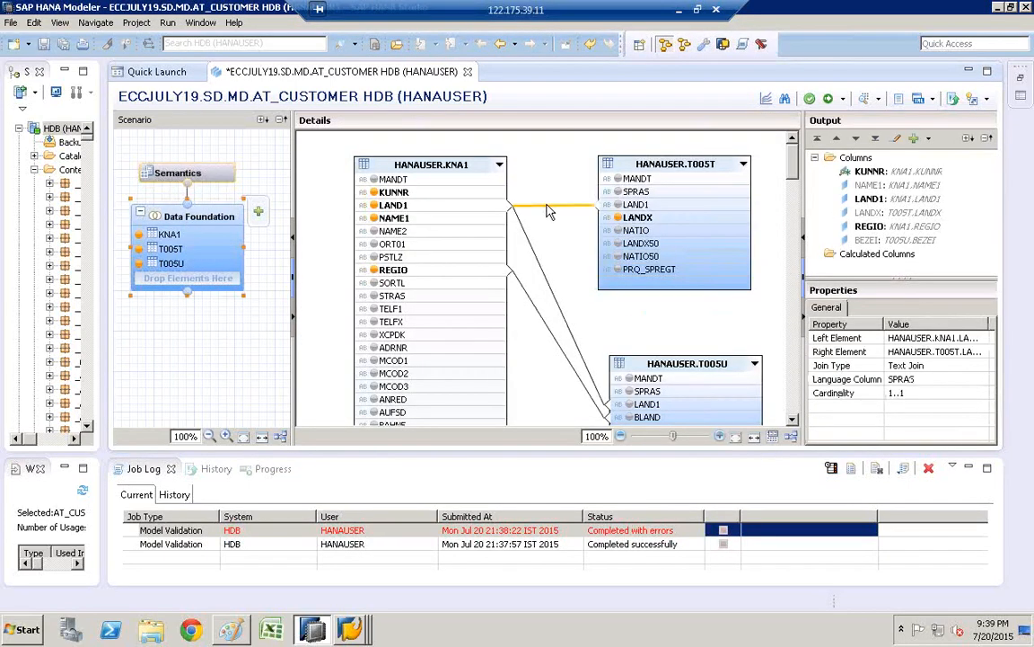
Clear the text join's language column, then save, validate and activate AT_CUSTOMER
click(931, 381)
click(983, 379)
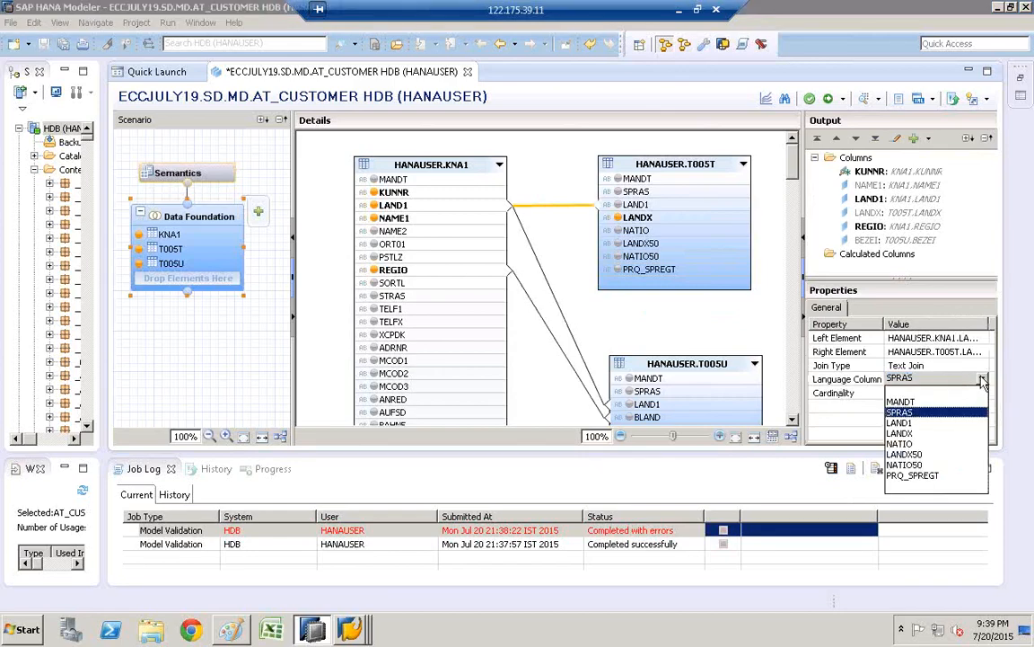
click(920, 391)
click(927, 415)
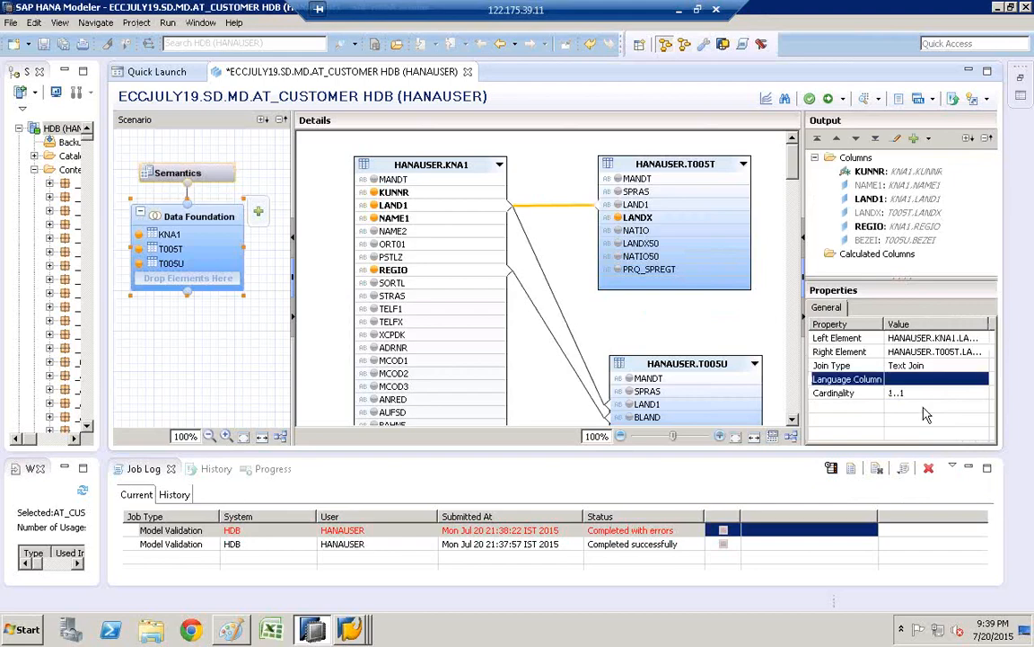
click(816, 99)
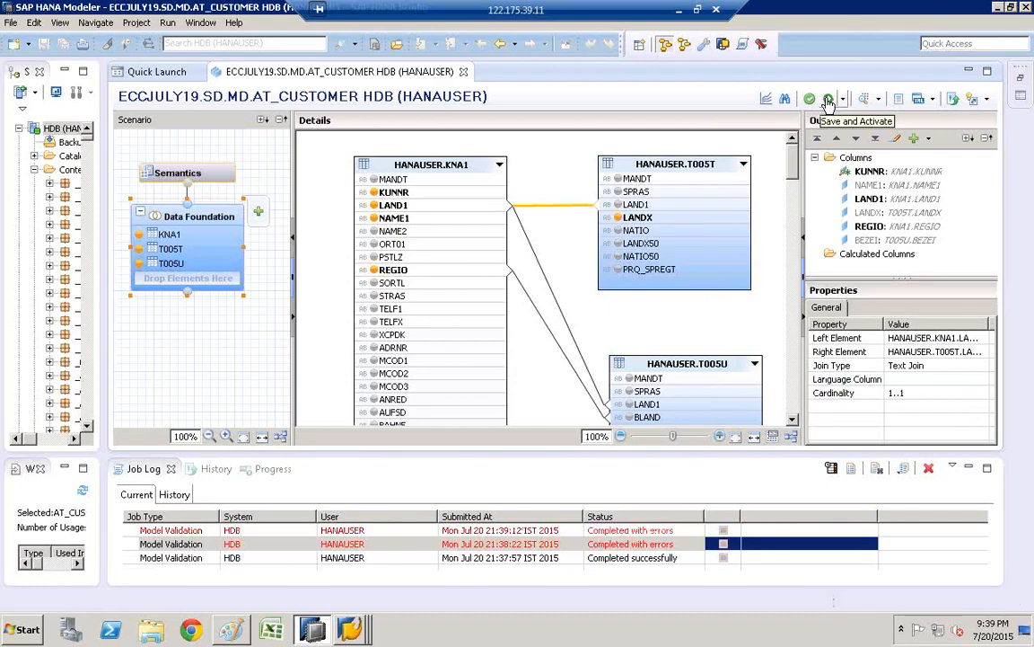
click(828, 98)
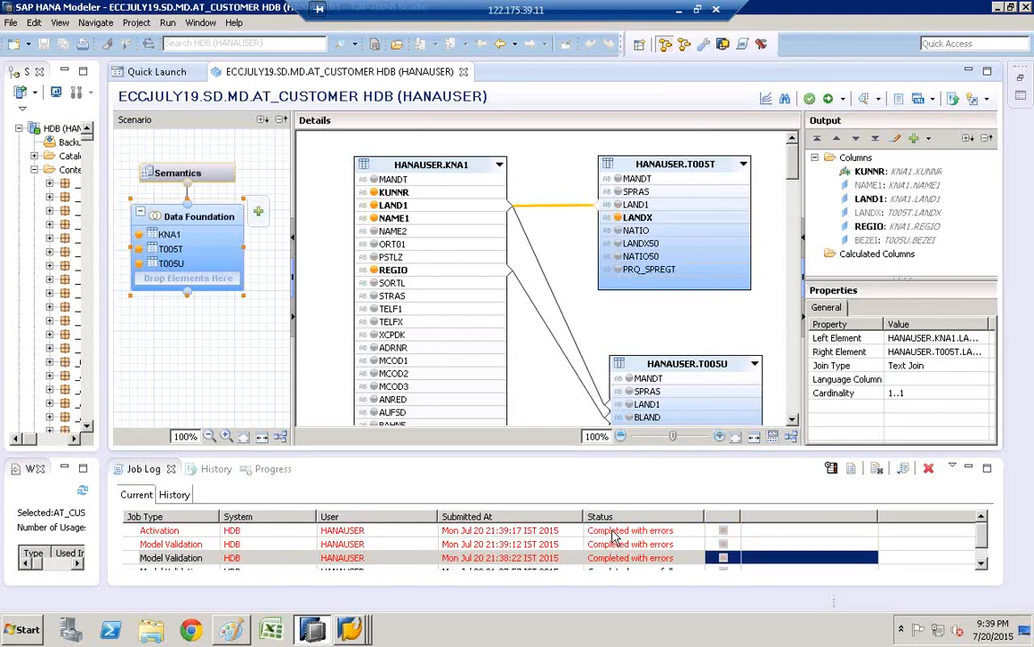
double_click(616, 533)
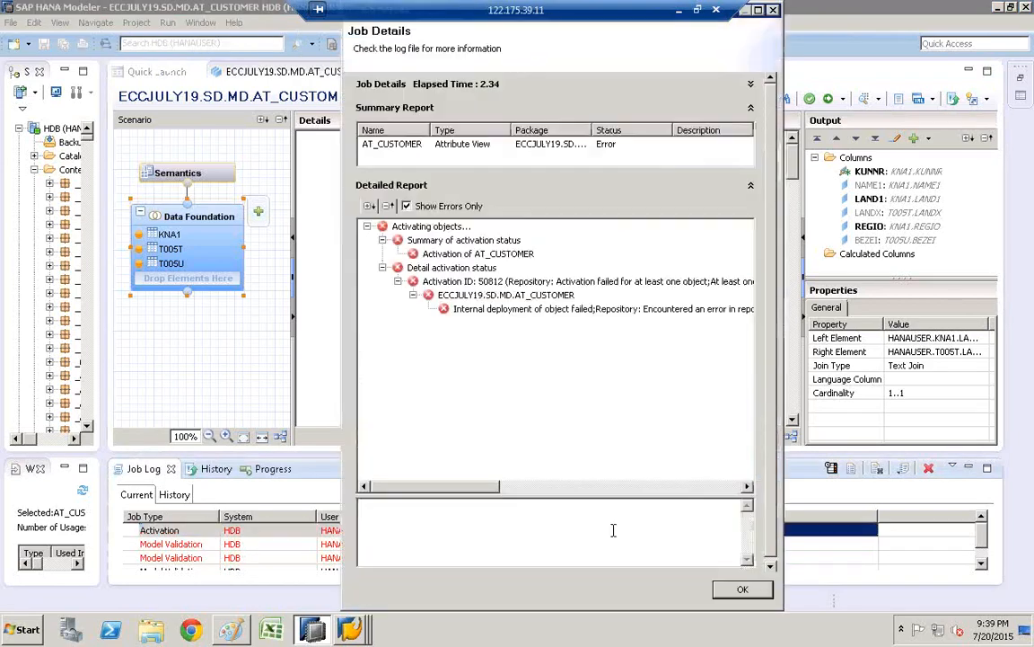
click(594, 309)
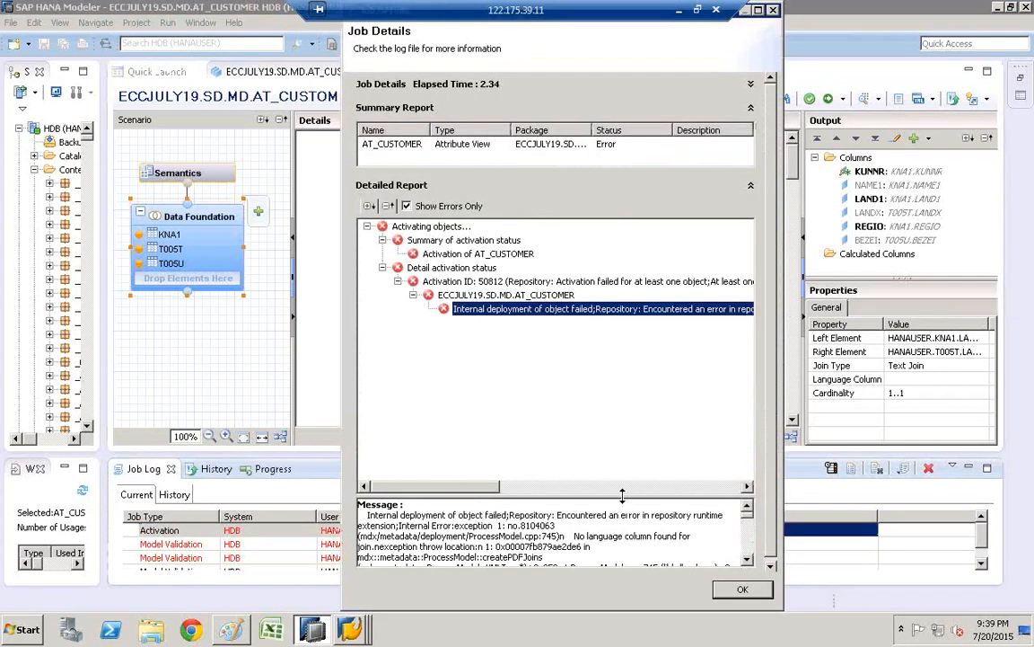
drag(621, 495, 617, 352)
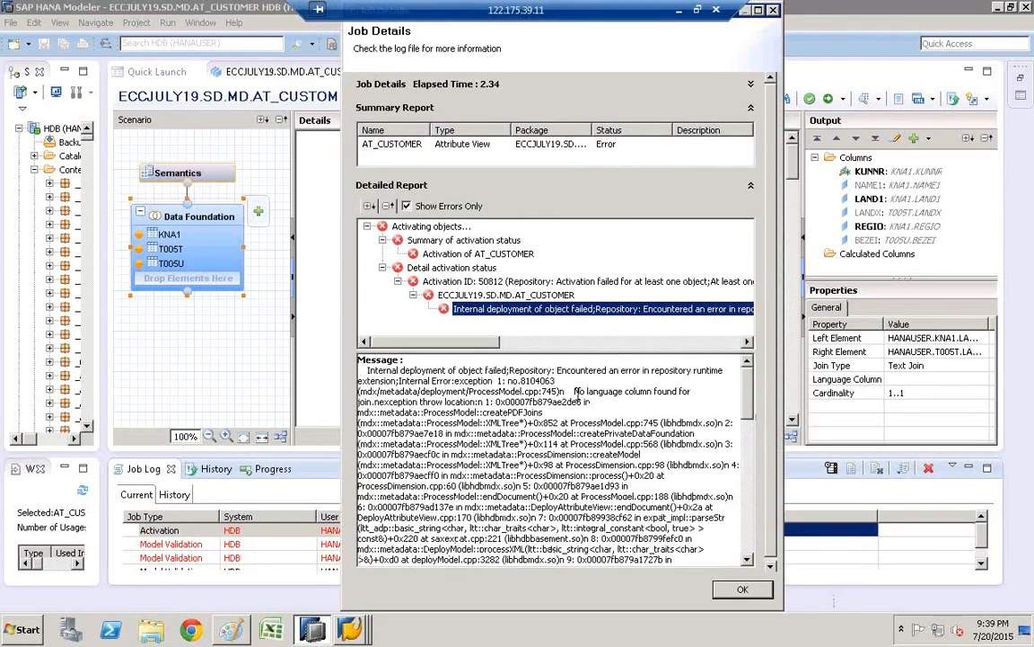
drag(575, 391, 696, 391)
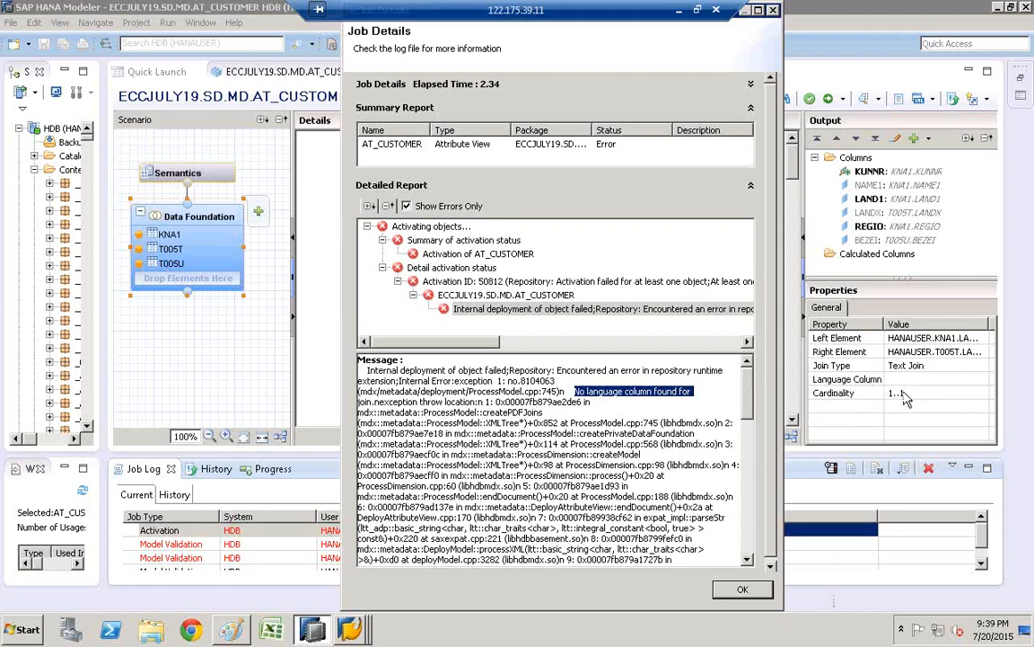
click(746, 591)
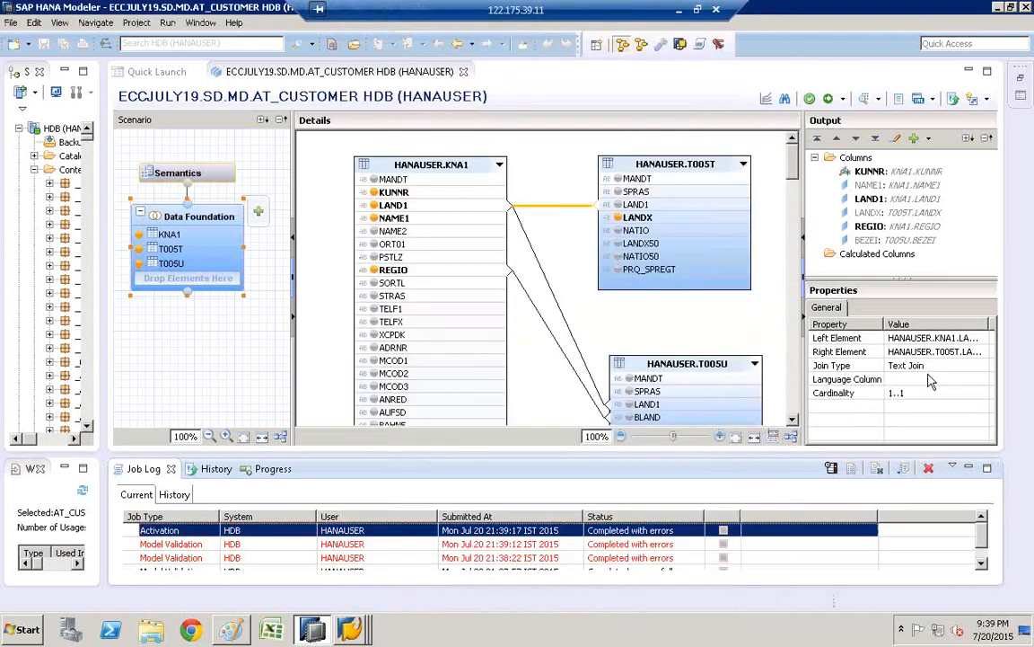
Set SPRAS as the text join's language column, then save, validate and activate AT_CUSTOMER
click(929, 379)
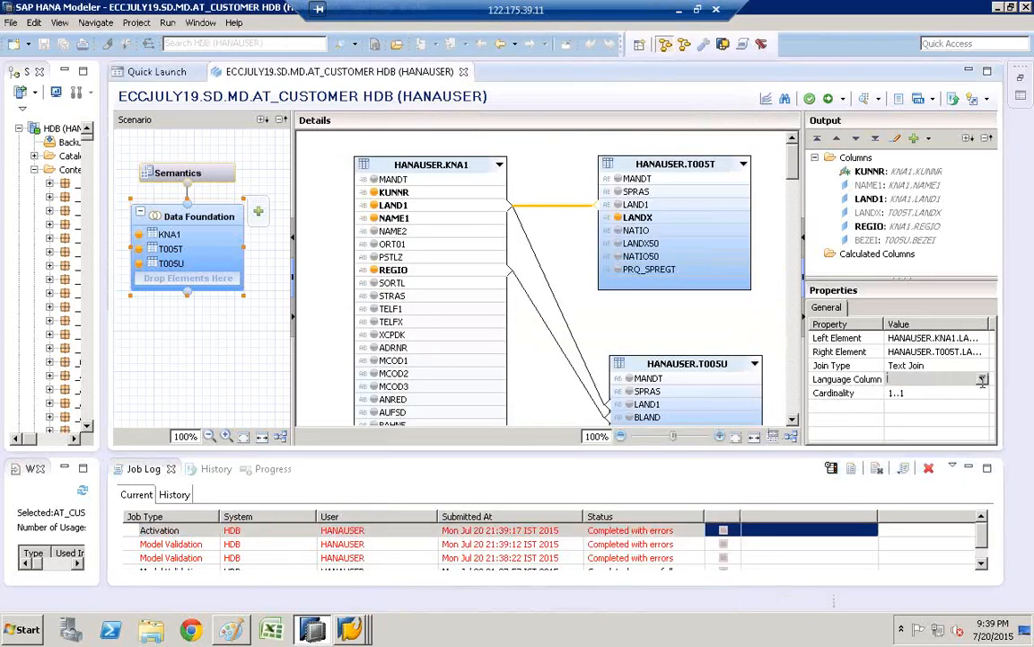
click(983, 379)
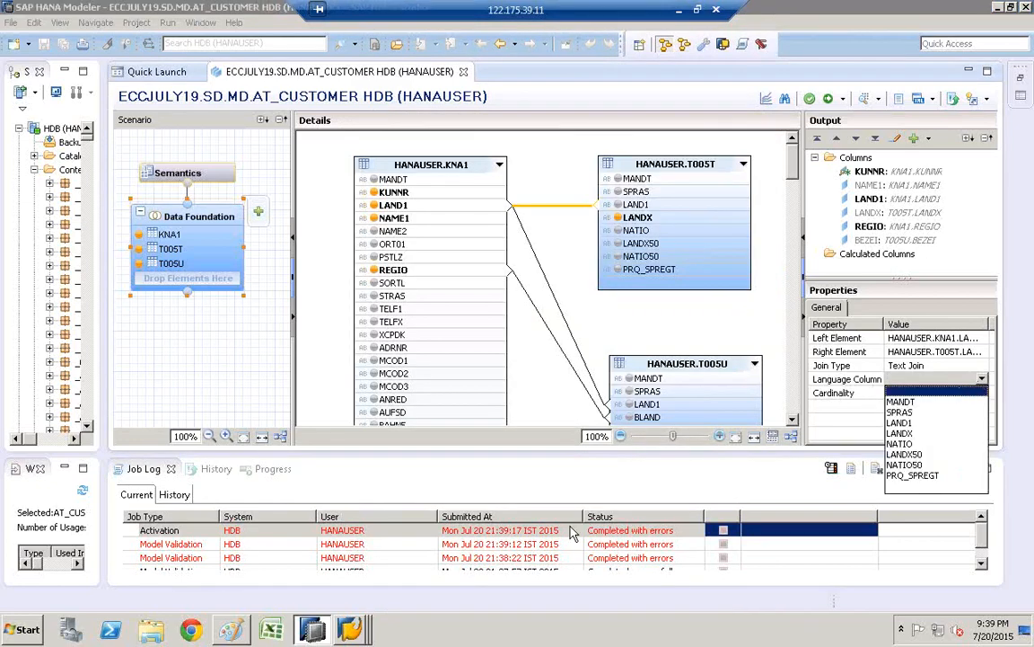
click(907, 412)
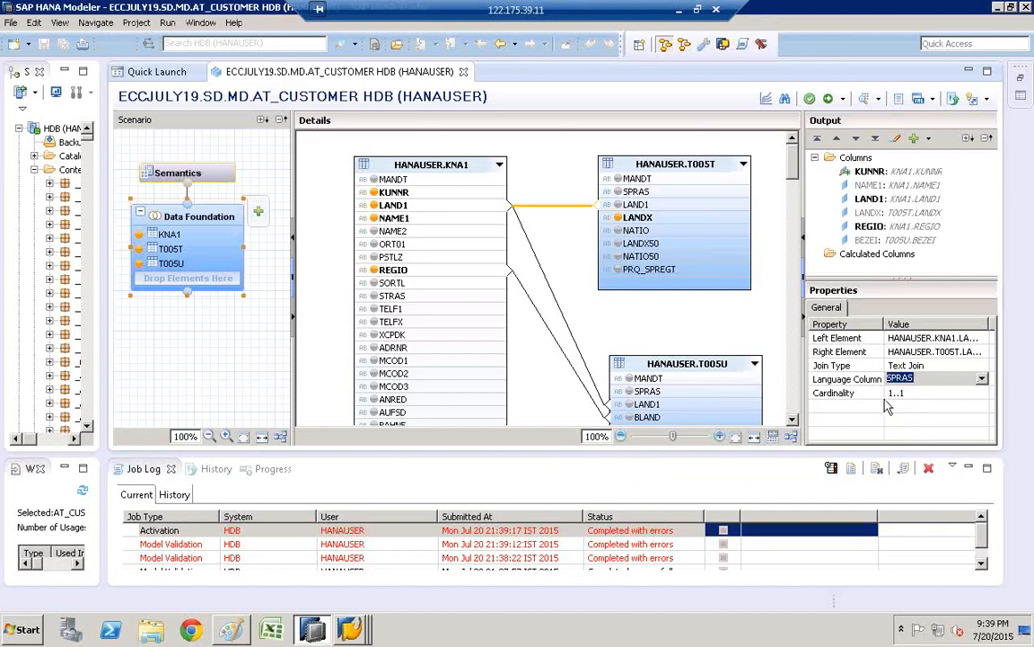
click(810, 98)
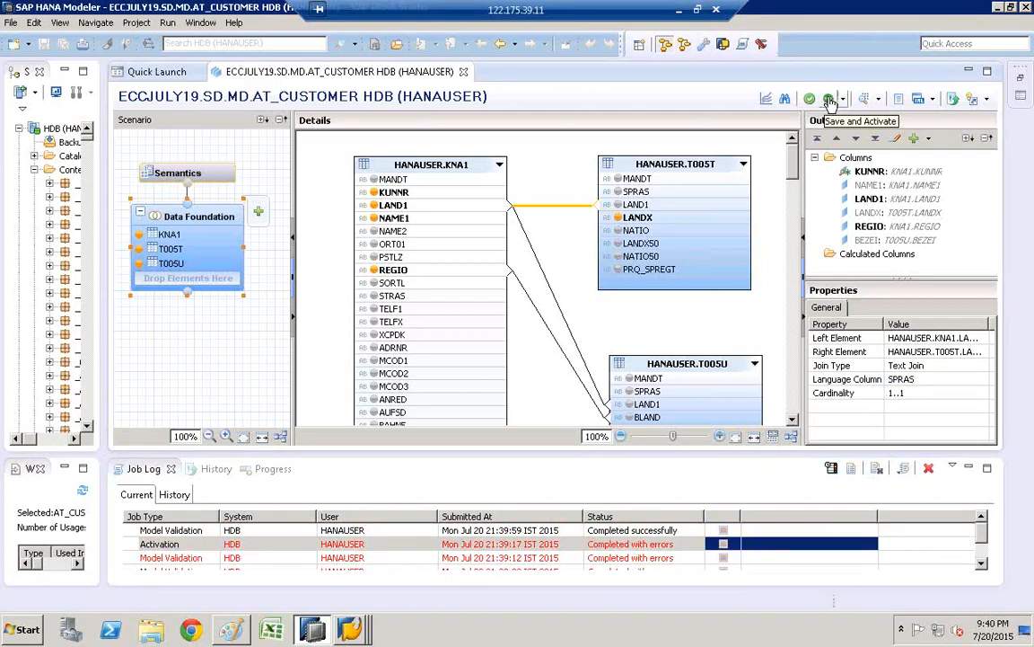
click(830, 100)
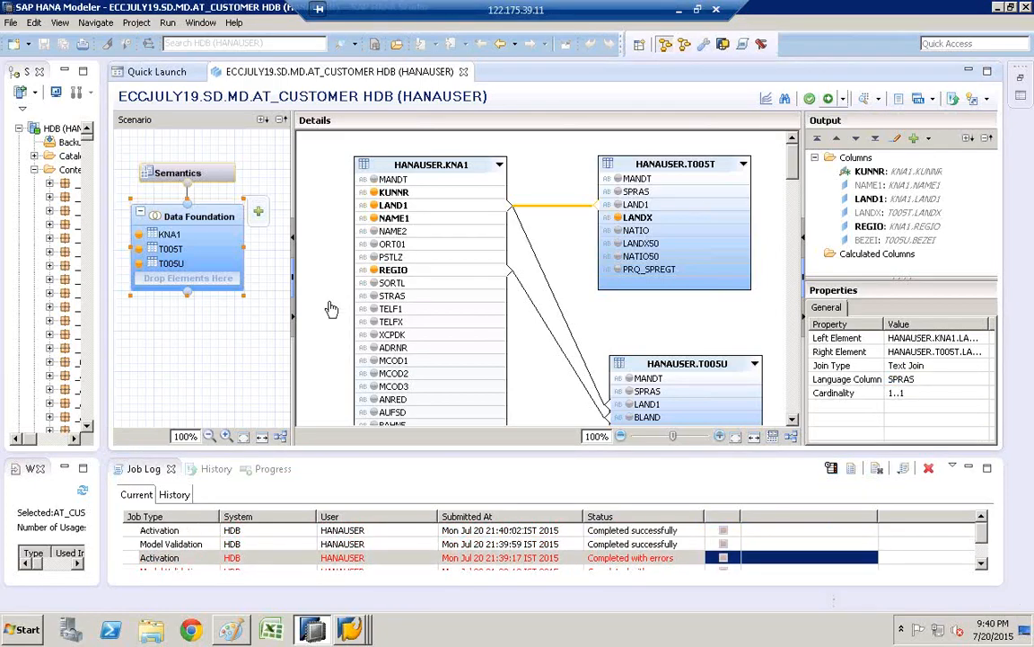
Widen the Systems package tree and type-ahead to the ECC packages
drag(104, 330, 289, 300)
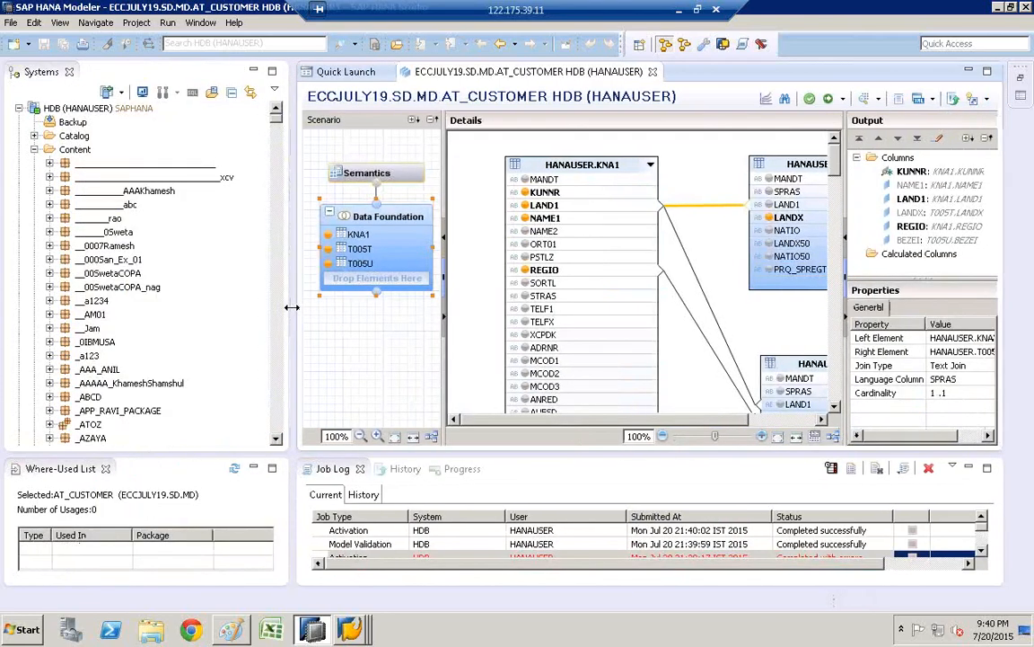
click(90, 249)
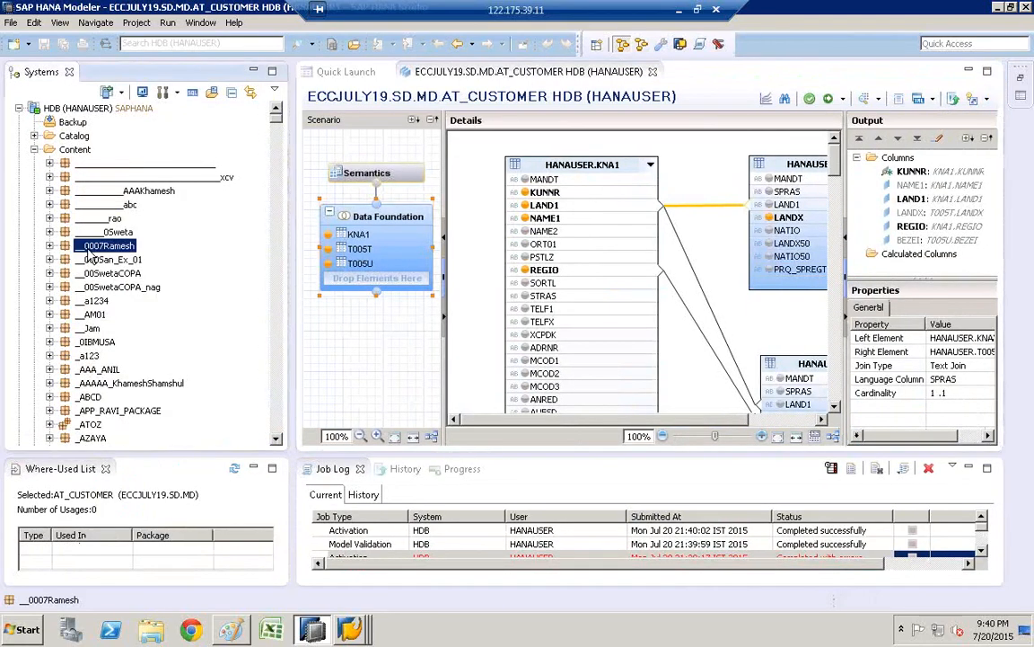
key(e)
text(j)
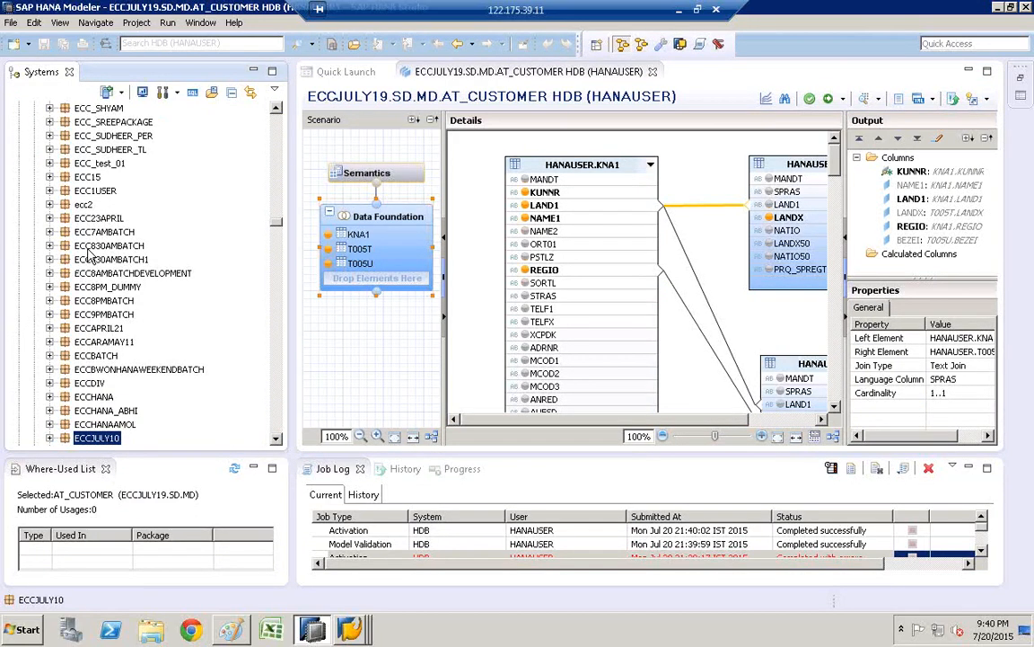
Open Data Preview for AT_CUSTOMER under ECCJULY19 > SD > MD > Attribute Views
click(277, 439)
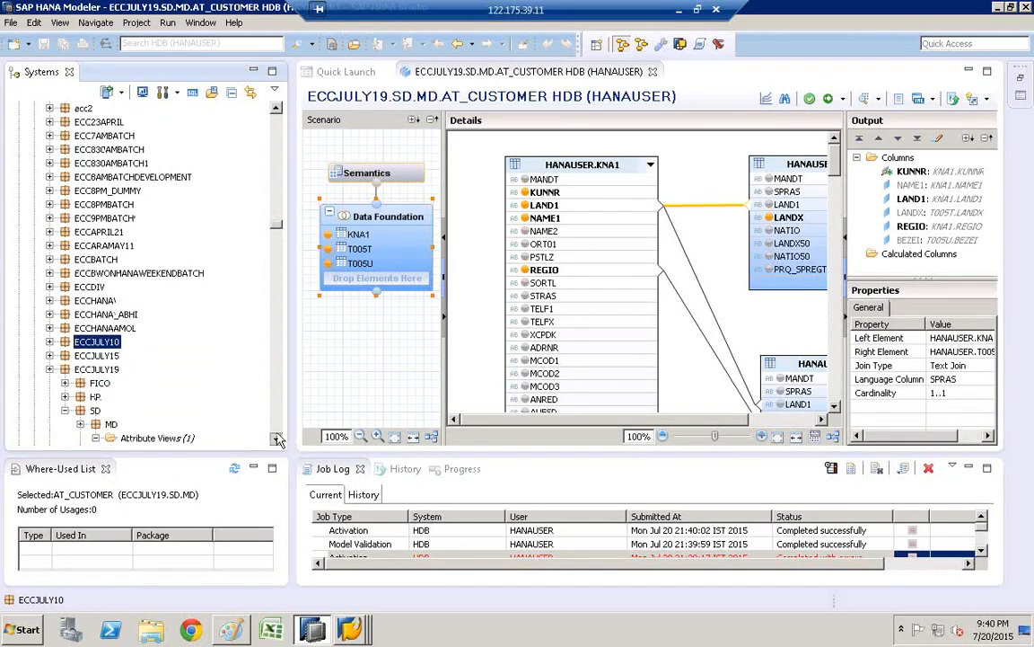
scroll(156, 329, down, 4)
click(144, 287)
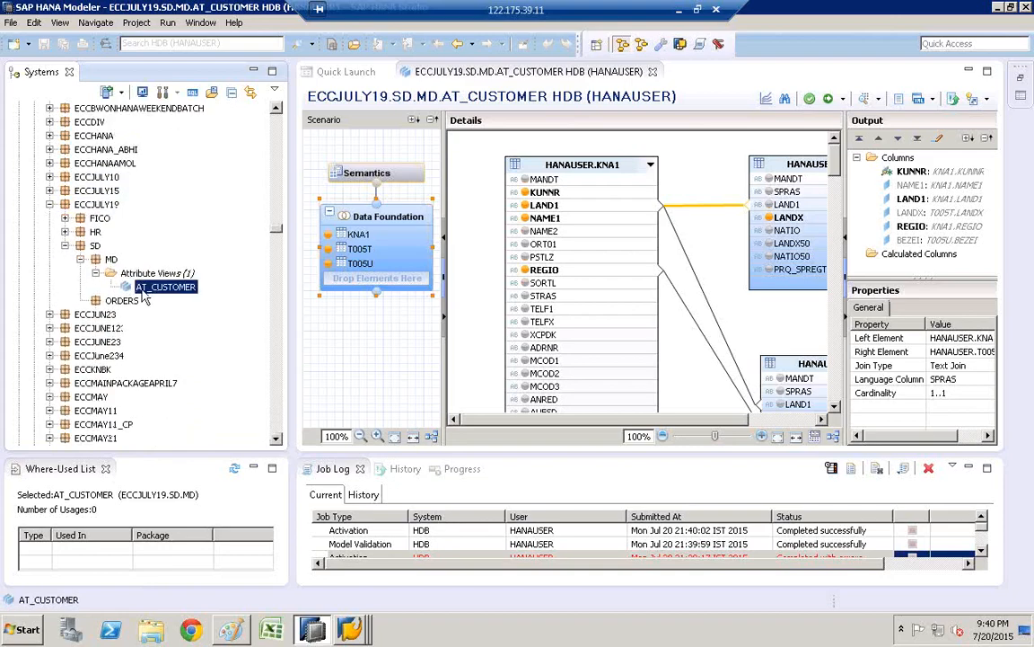
right_click(147, 297)
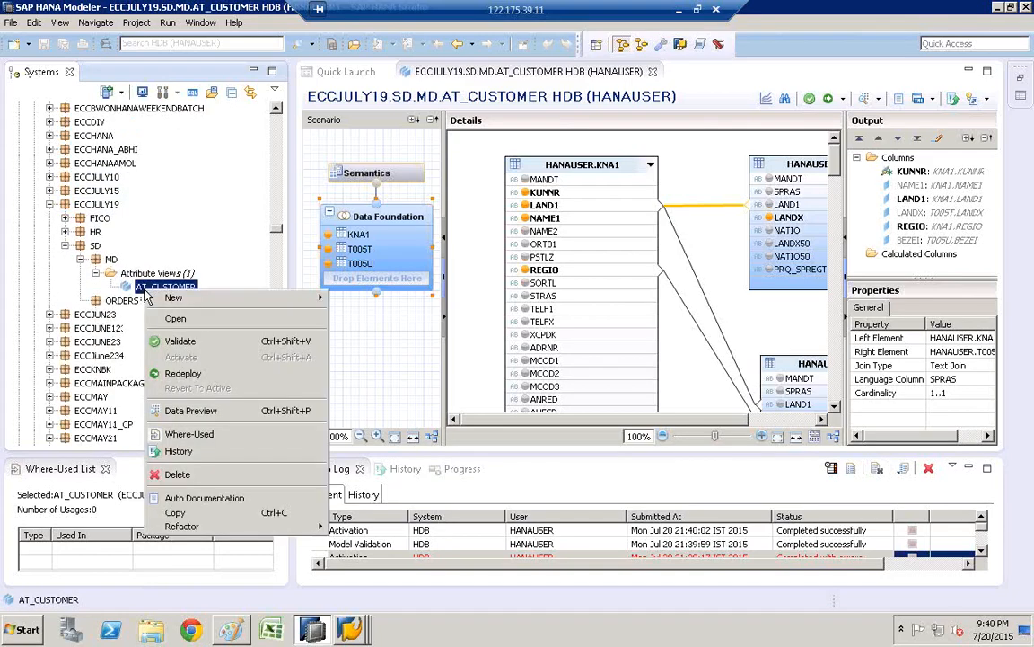
click(206, 415)
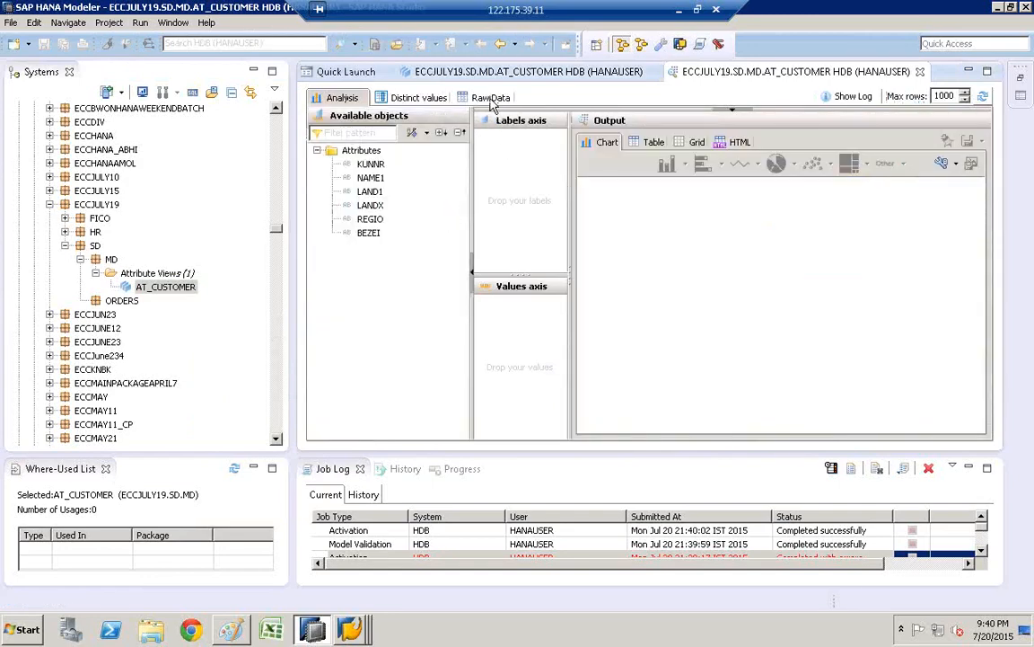
Show Raw Data with the Job Log hidden, NAME1 widened and BEZEI auto-fitted; pick the German region 08 row
click(492, 98)
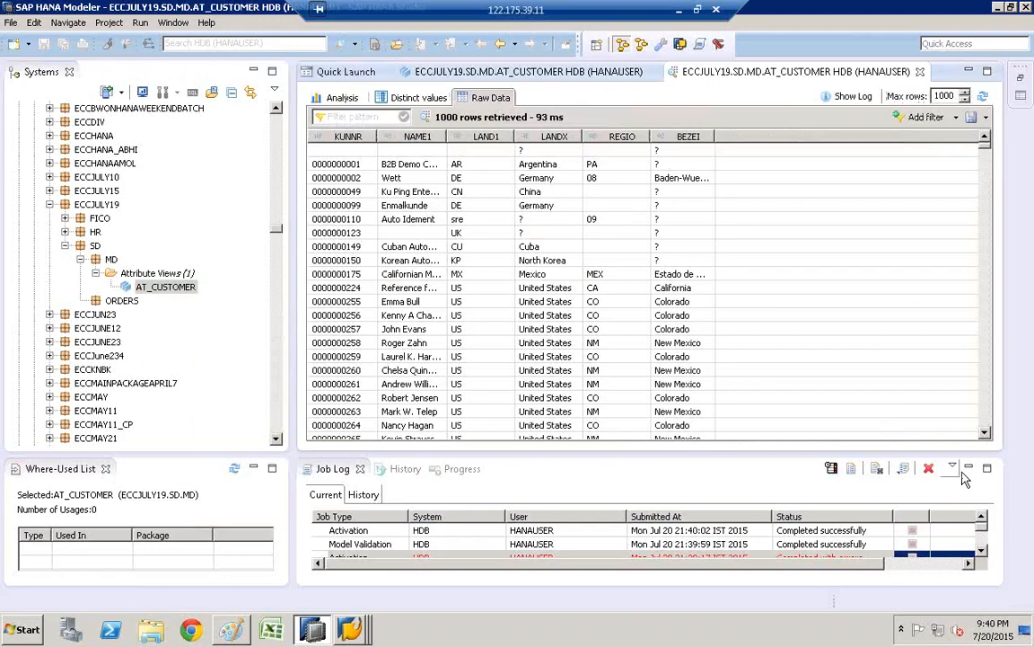
click(967, 468)
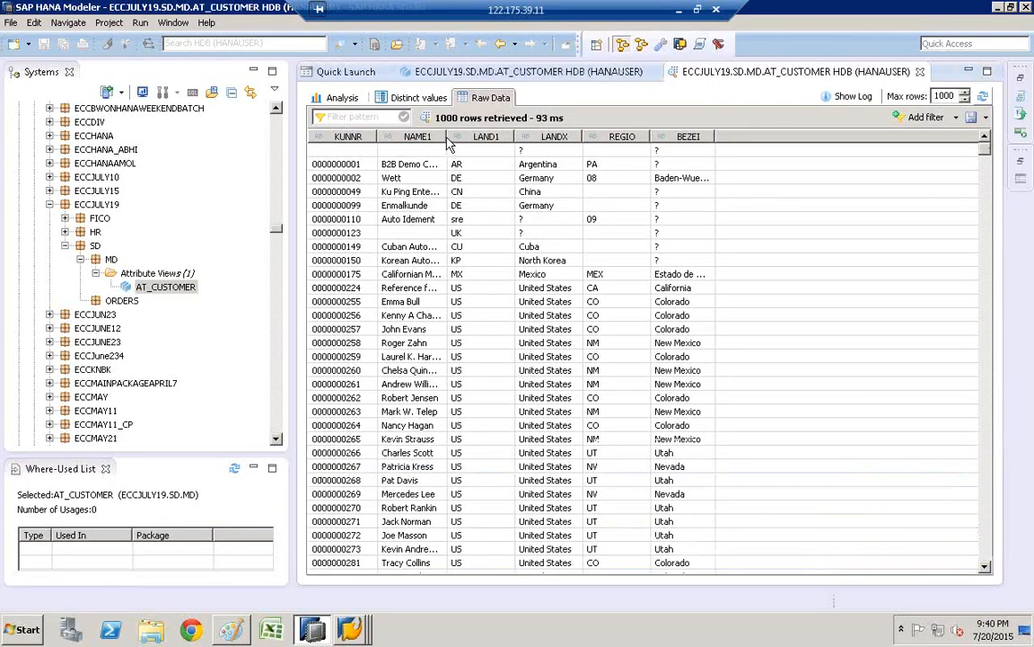
drag(446, 137, 585, 139)
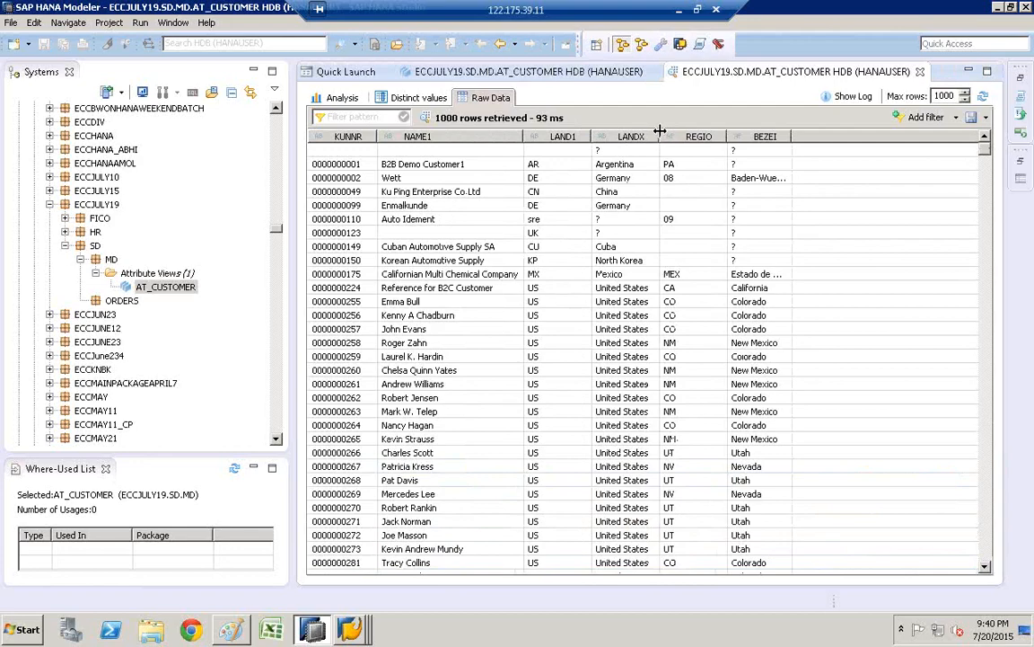
drag(660, 132, 655, 132)
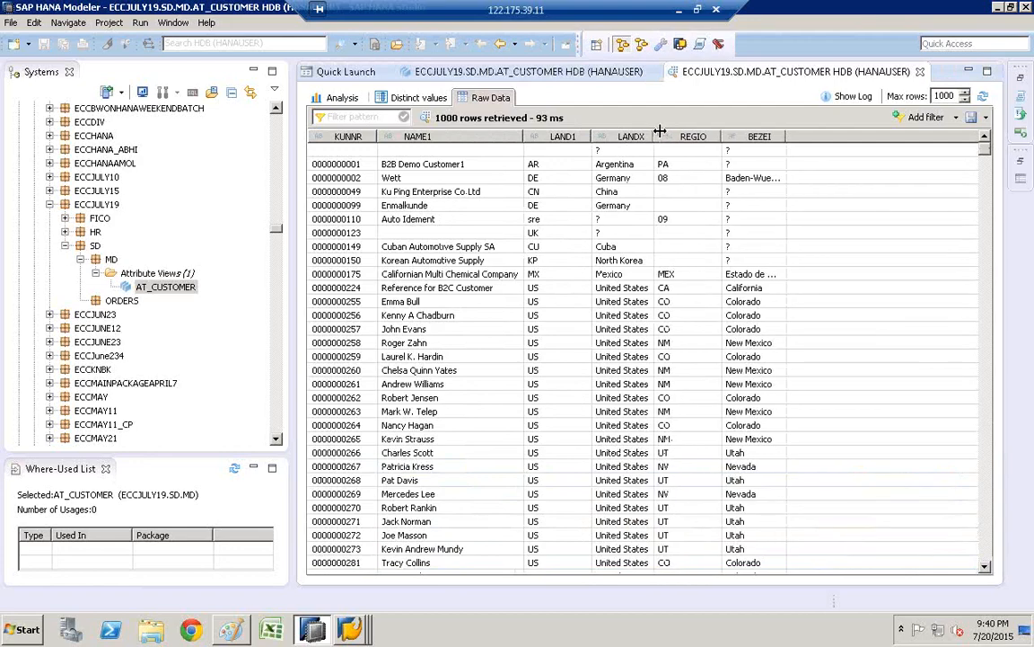
double_click(785, 136)
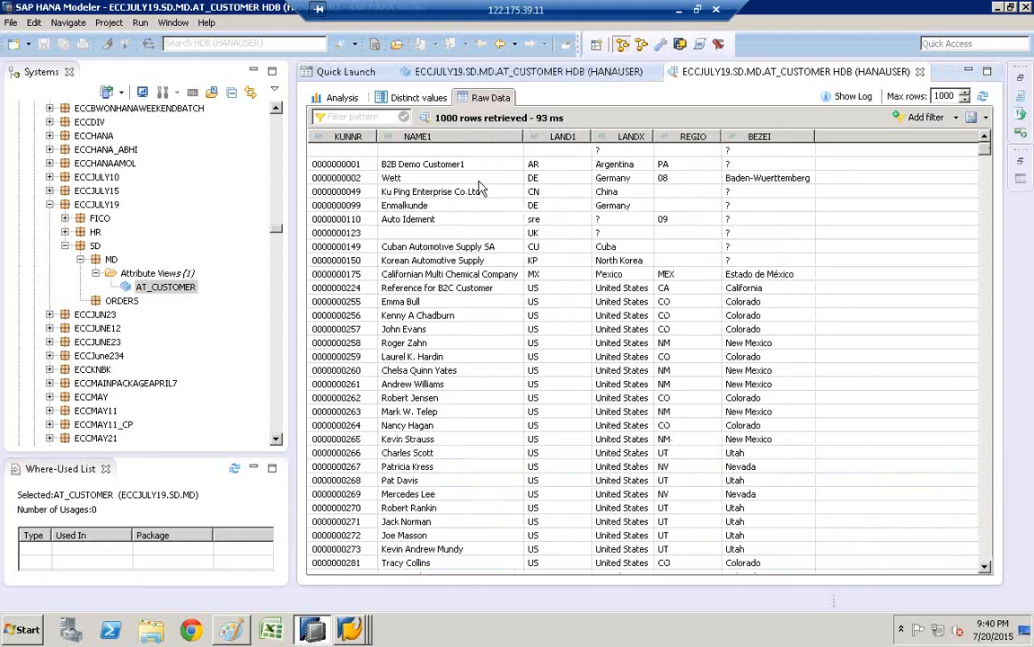
click(327, 177)
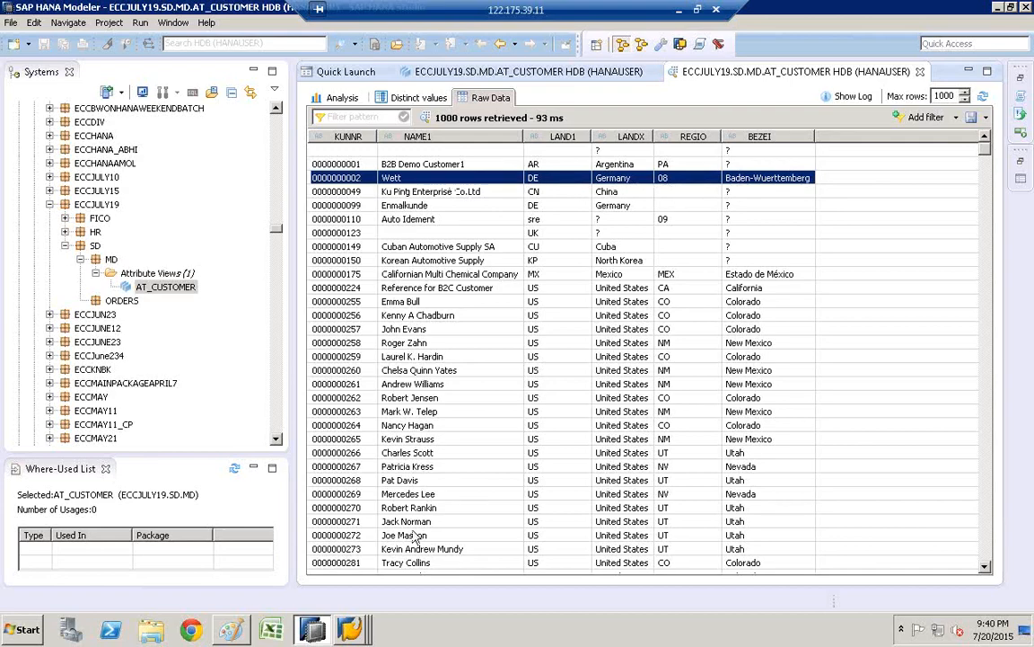
click(351, 631)
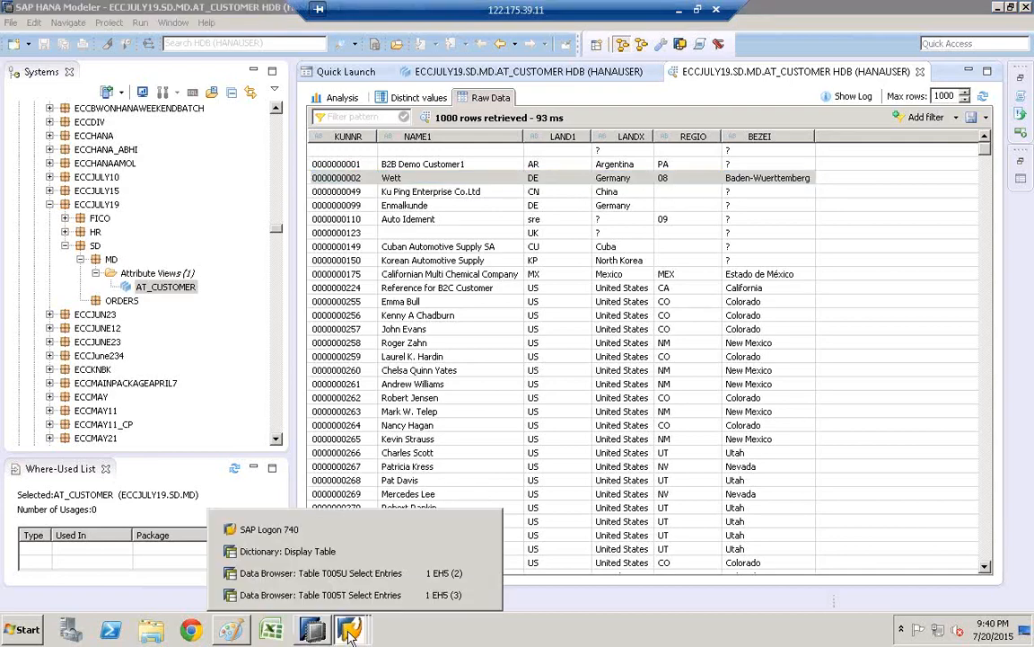
Look up T005U with LAND1 DE and BLAND 08, showing Baden-Wuerttemberg, then minimize SAP GUI
click(341, 575)
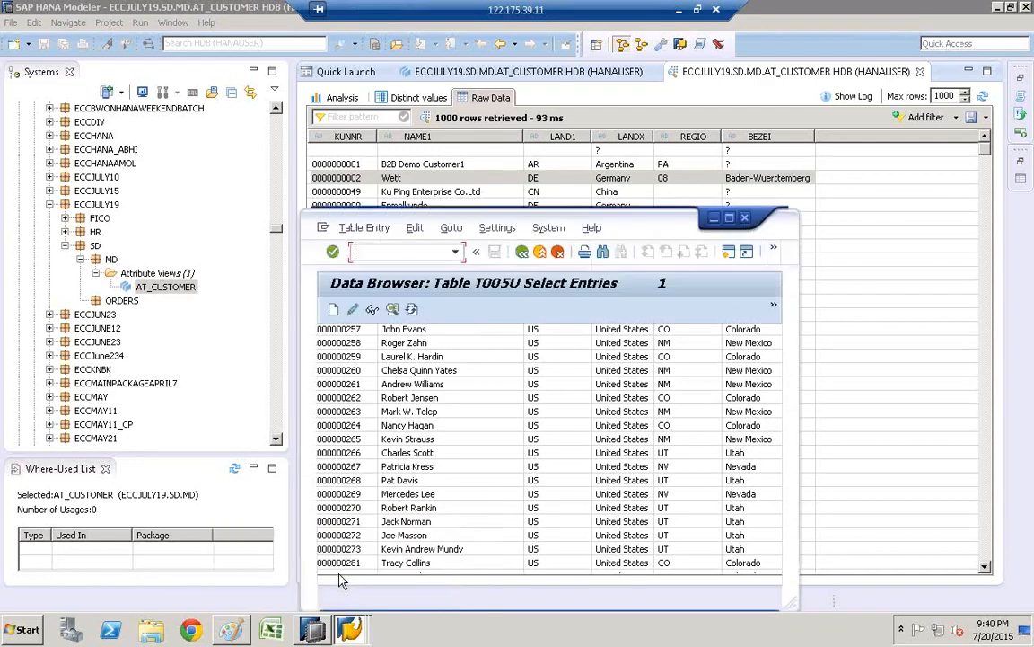
click(524, 253)
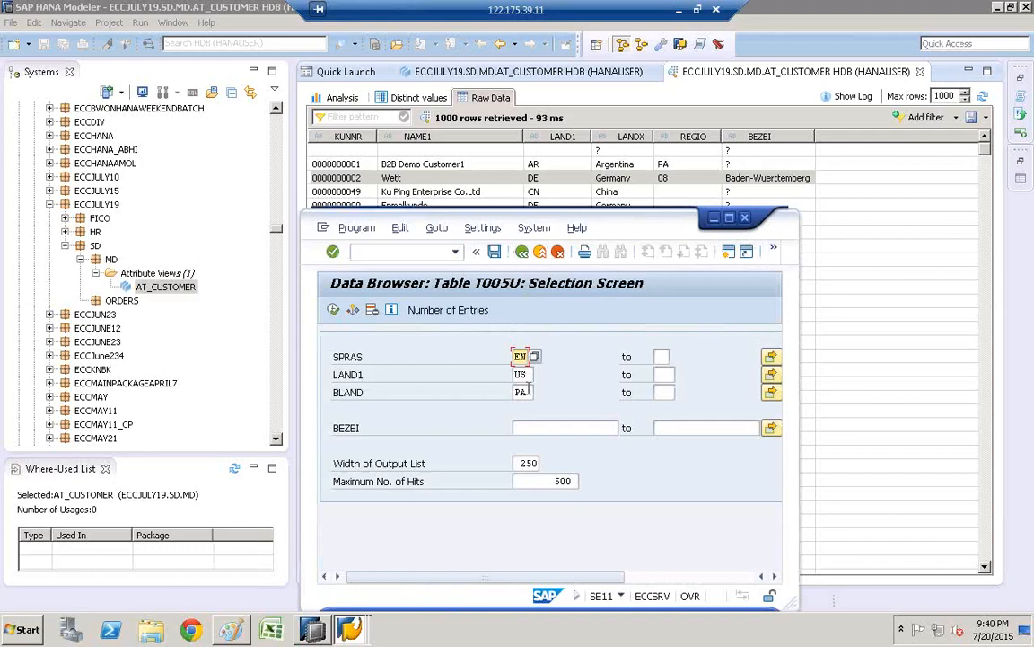
click(529, 392)
key(BackSpace)
key(BackSpace)
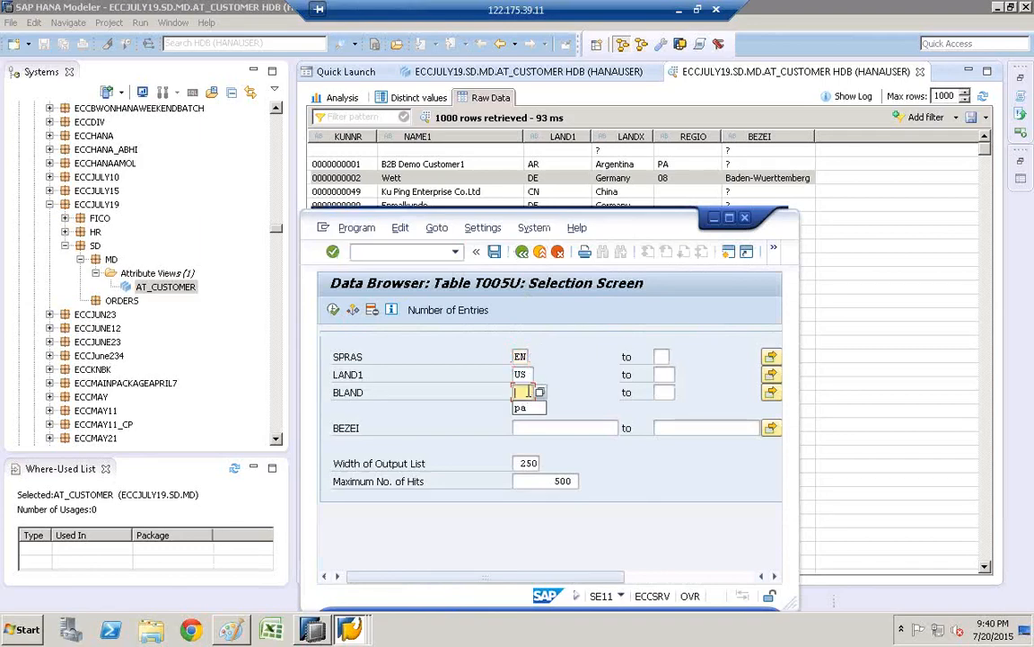
text(08)
click(529, 373)
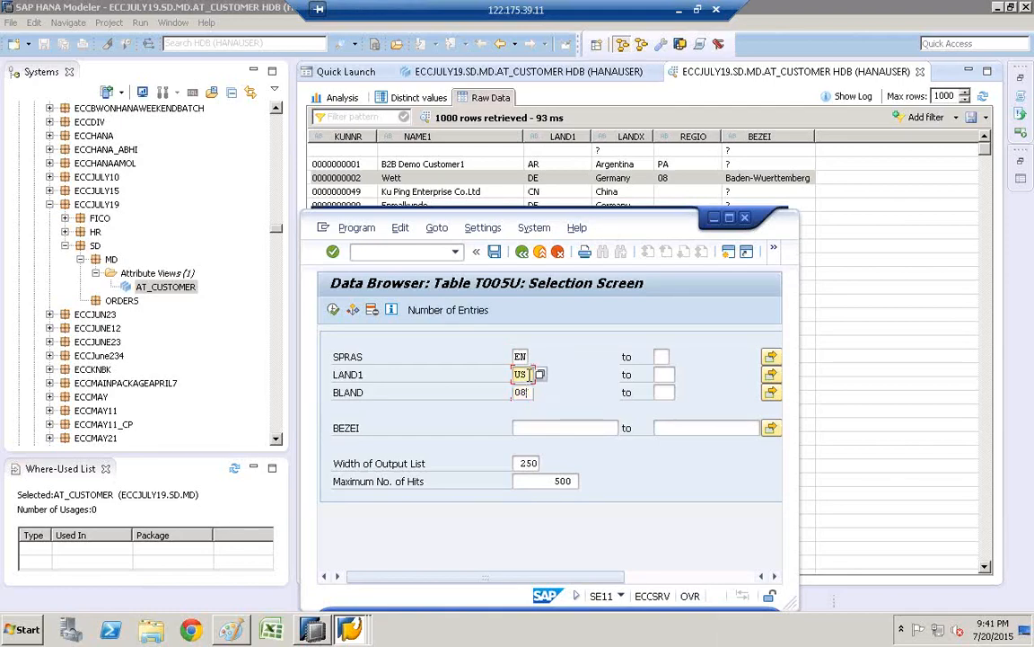
key(BackSpace)
key(BackSpace)
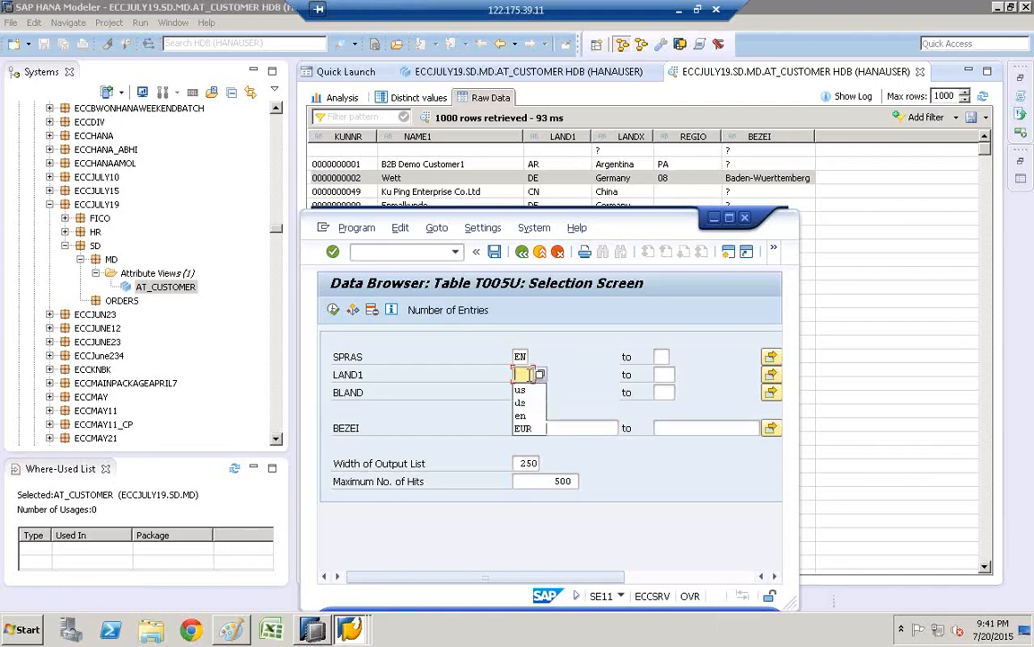
text(de)
click(333, 309)
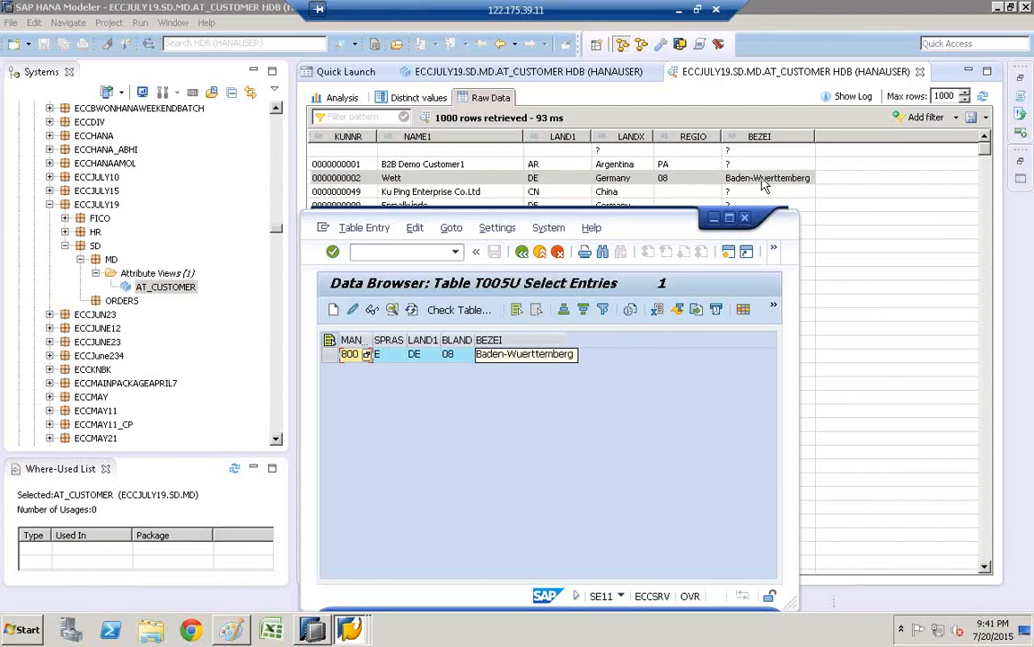
click(710, 218)
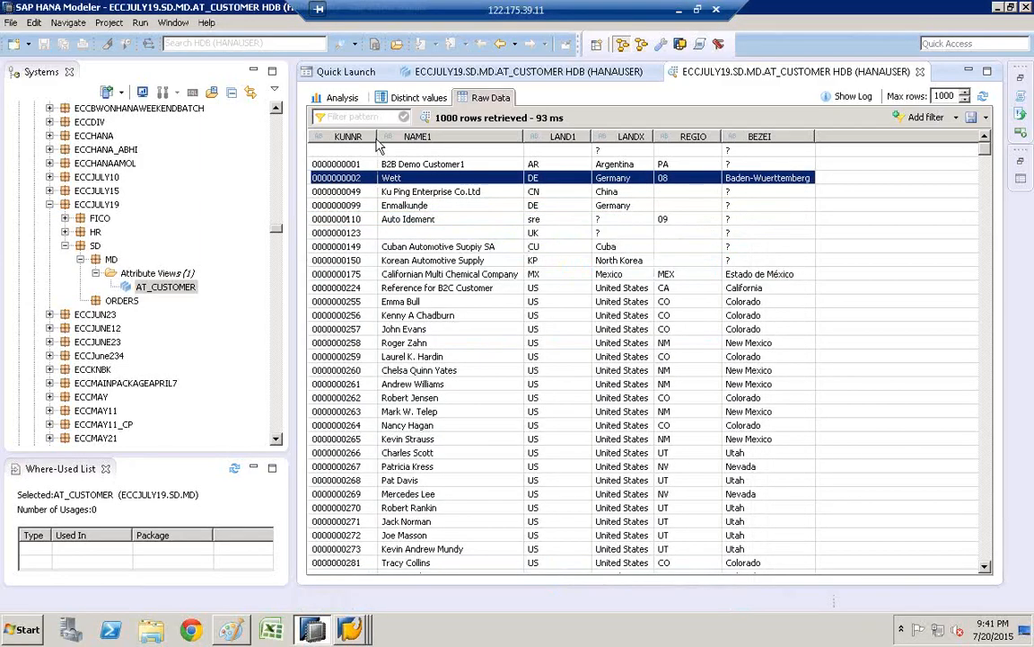
Narrow the KUNNR column, then select AT_CUSTOMER and the MD package in the Systems tree
drag(376, 132, 413, 133)
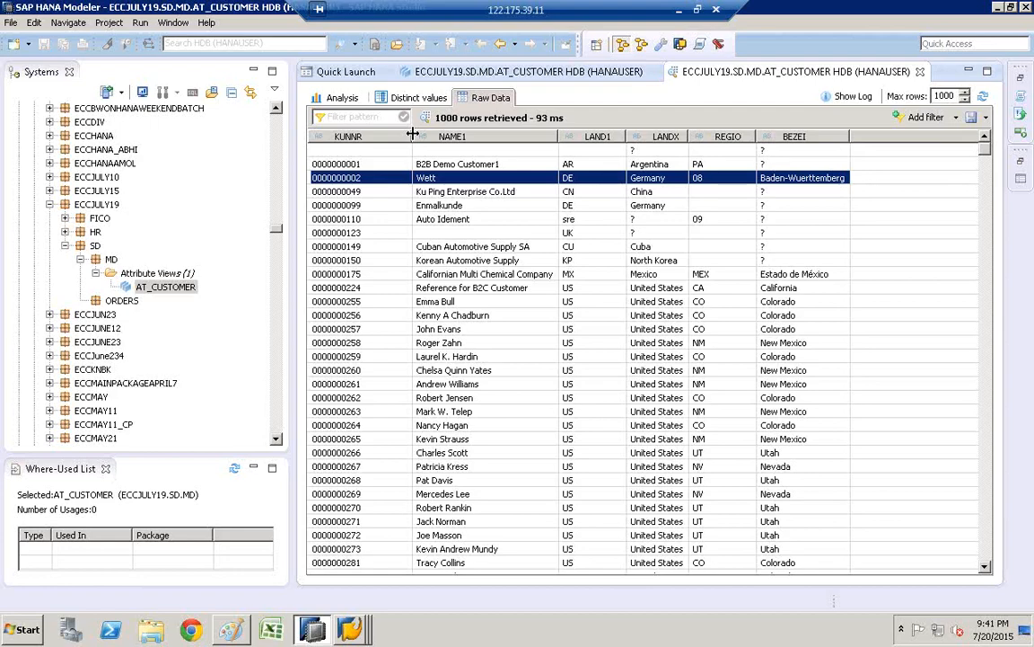
click(159, 289)
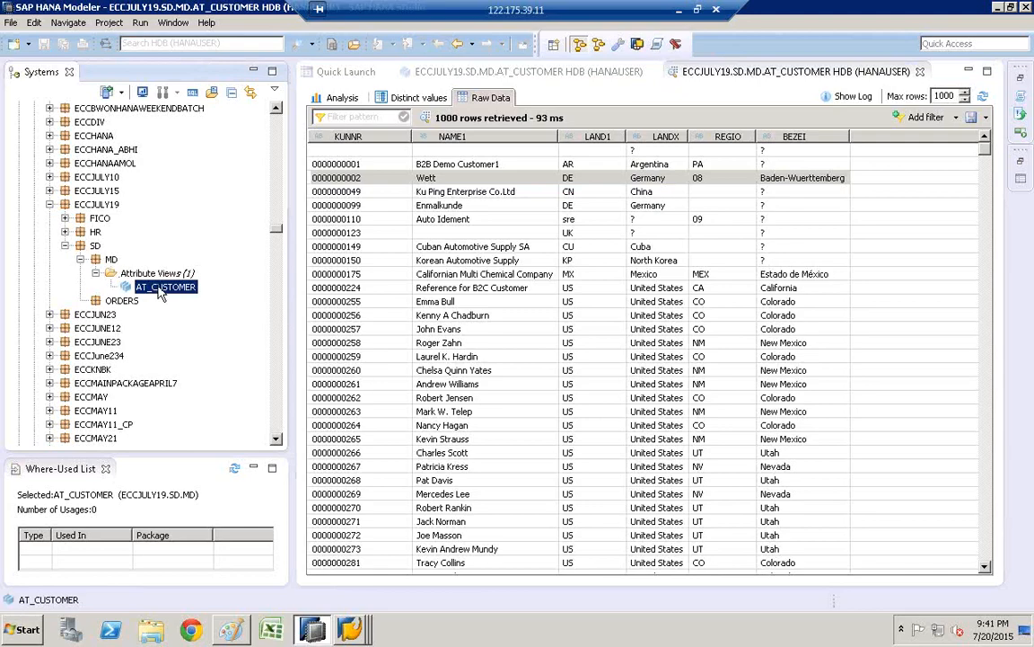
click(110, 260)
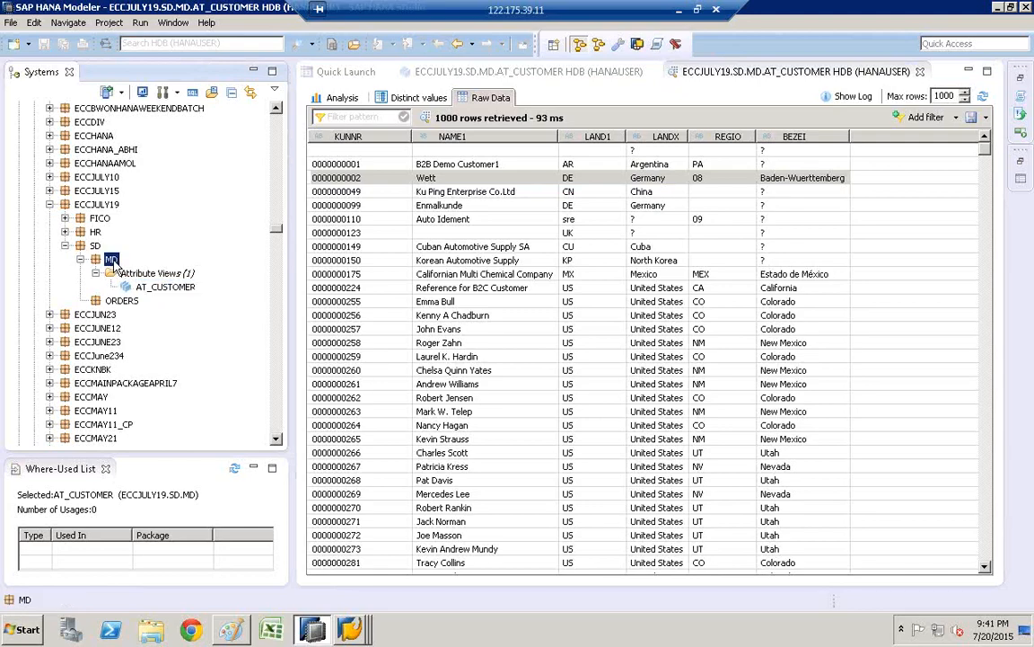
Create a new attribute view named AT_MATERIAL with label MATERIAL under the MD package
right_click(114, 261)
mouse_move(165, 294)
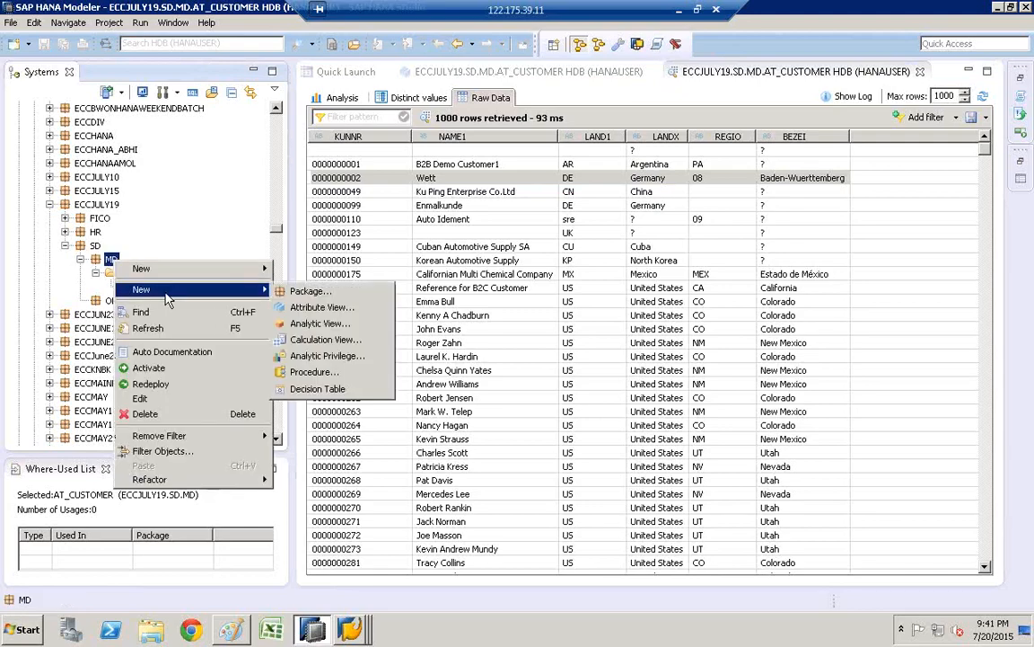
click(316, 308)
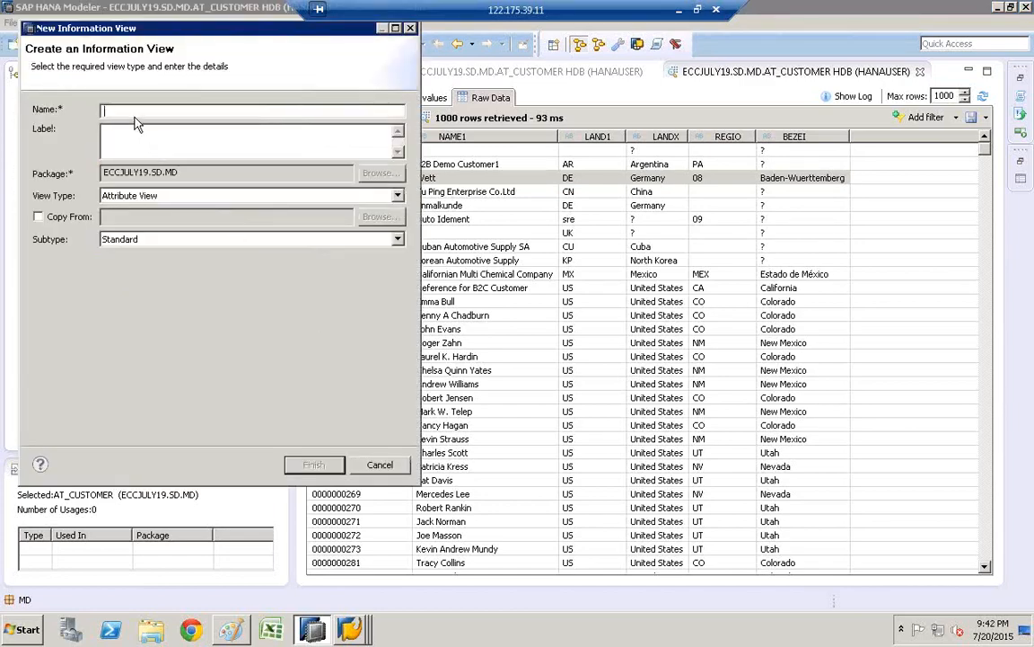
text(AT_MATERIAL)
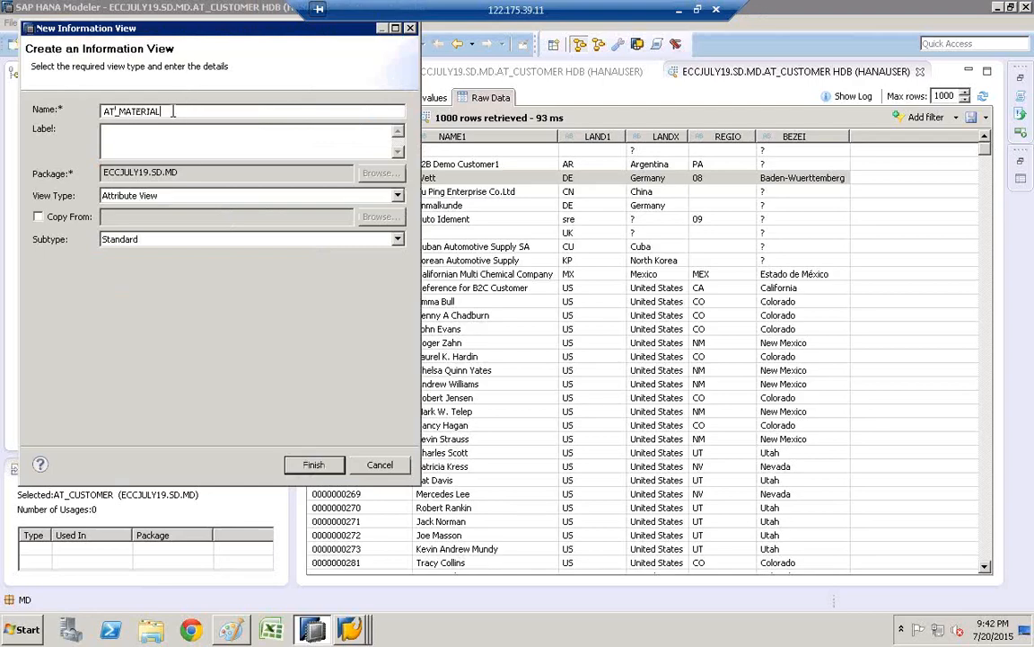
drag(164, 111, 59, 109)
key(ctrl+c)
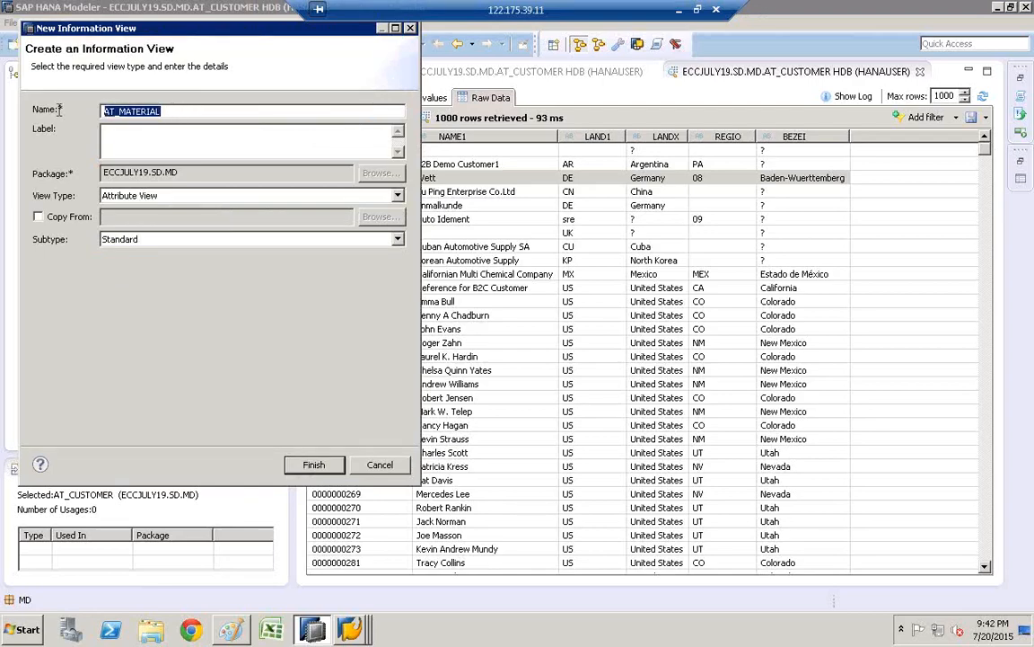
click(155, 151)
key(ctrl+v)
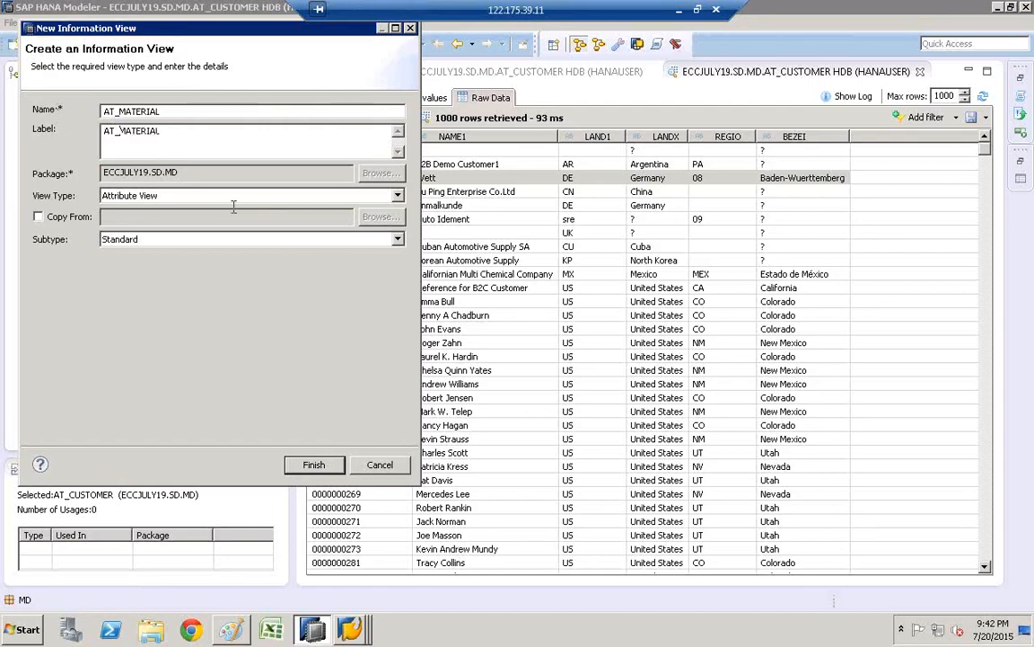
key(BackSpace)
key(BackSpace)
key(BackSpace)
click(315, 466)
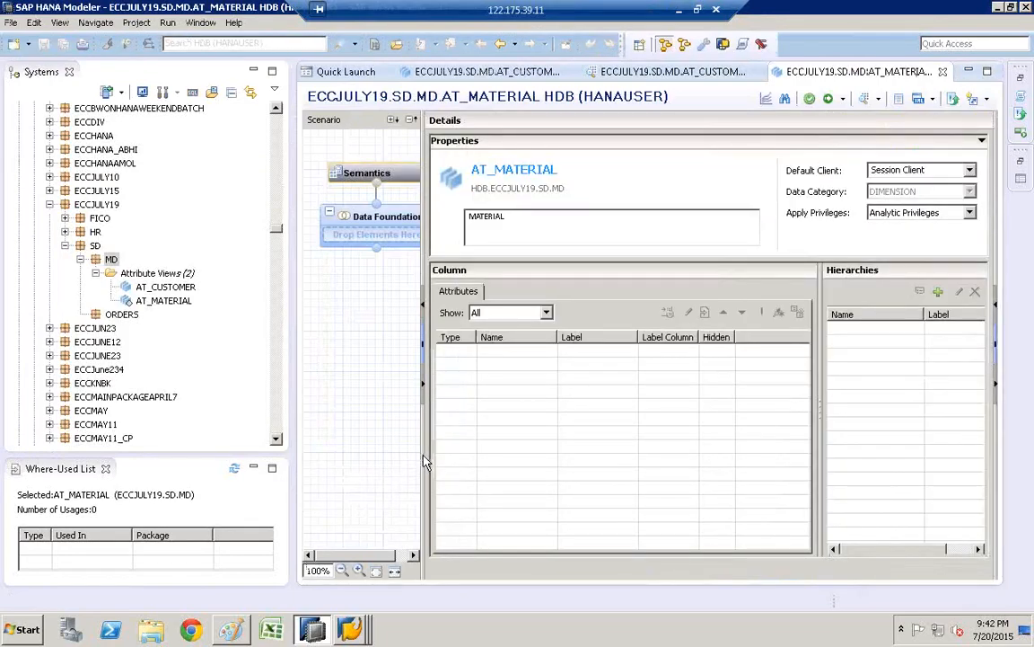
Widen the Scenario pane and open AT_MATERIAL's empty Data Foundation join editor
drag(421, 456, 527, 447)
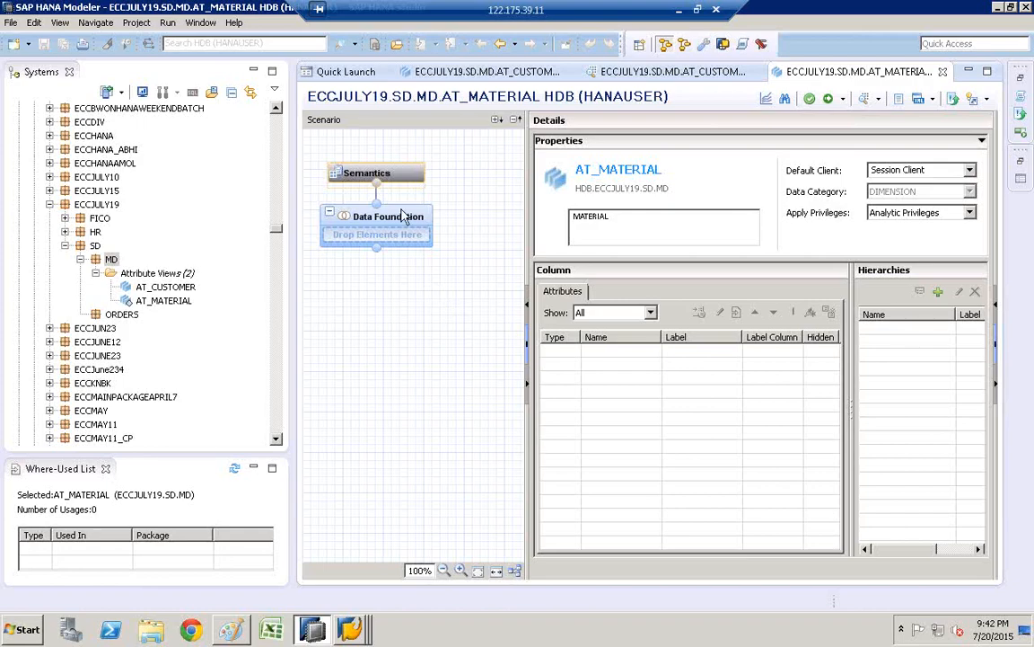
mouse_move(406, 217)
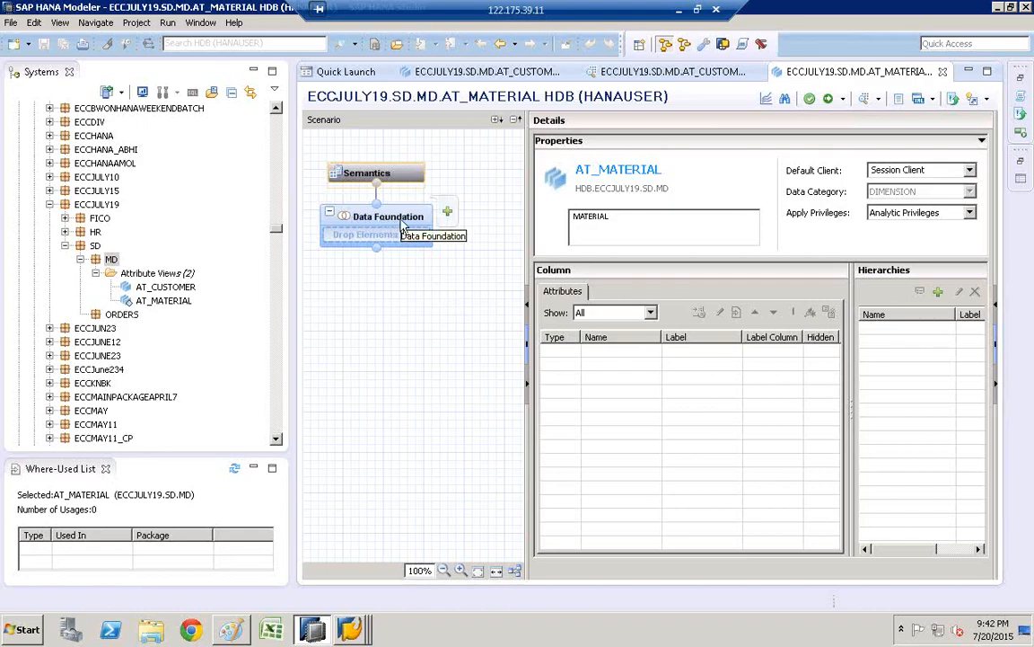
click(393, 220)
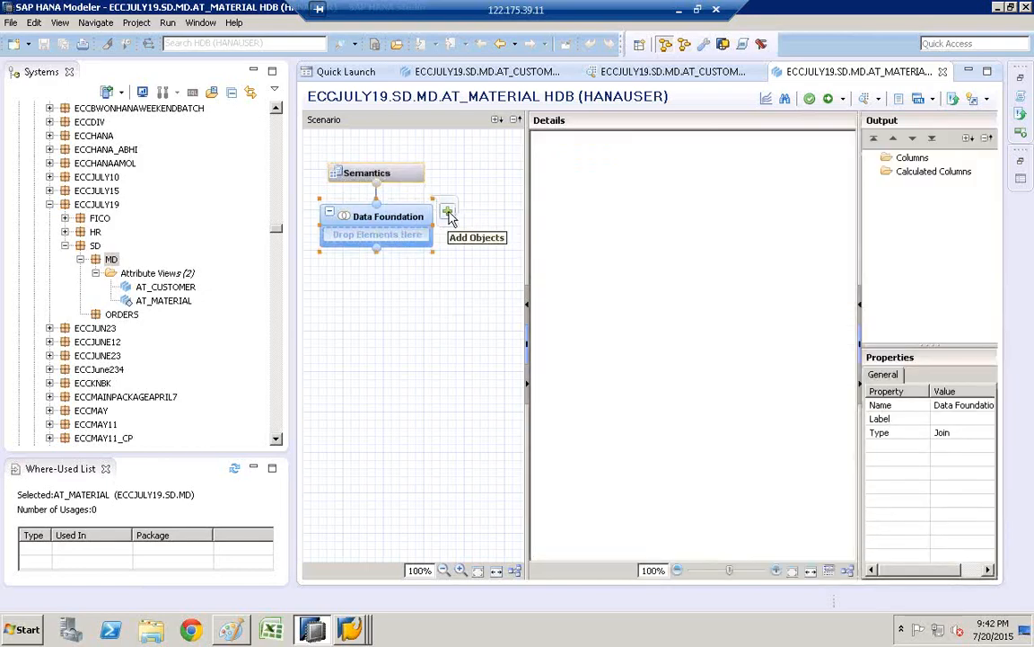
Search 'mara' and add the HANAUSER MARA table to AT_MATERIAL's data foundation
click(449, 214)
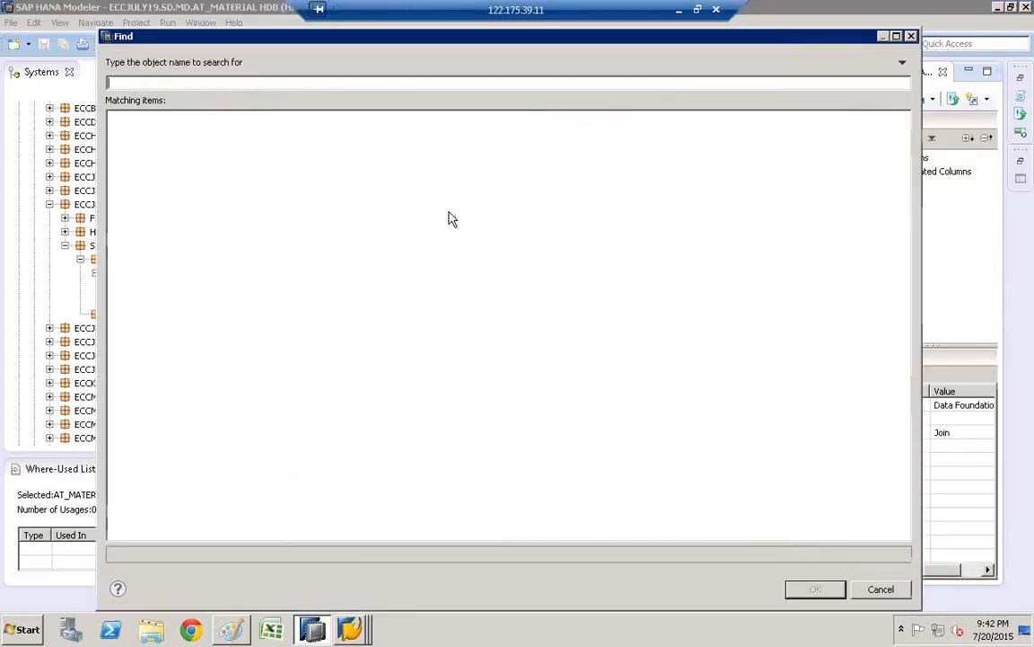
text(mara)
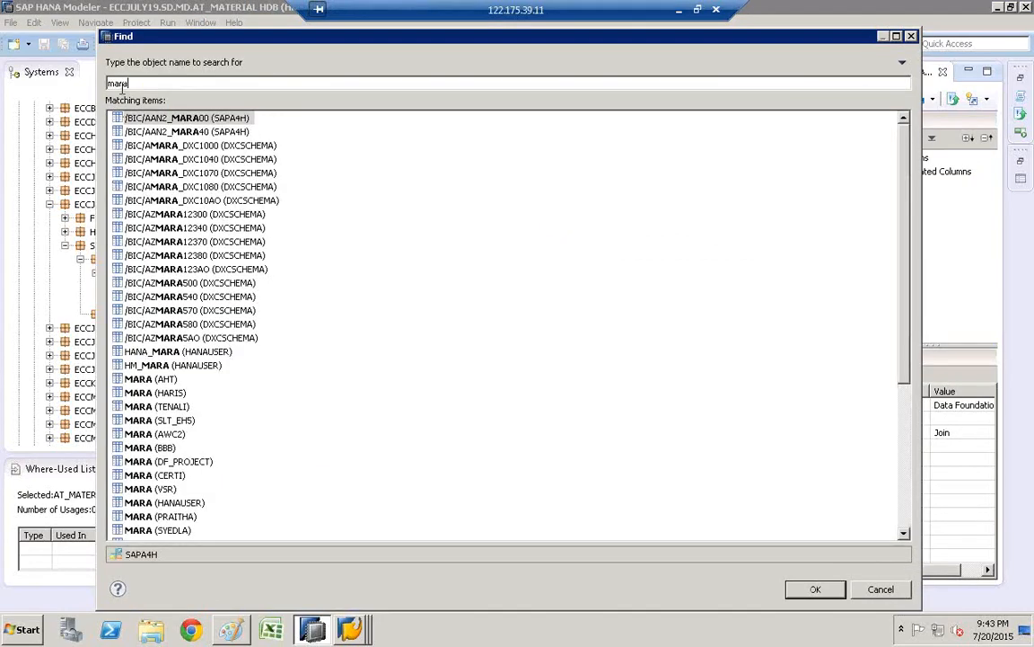
click(158, 503)
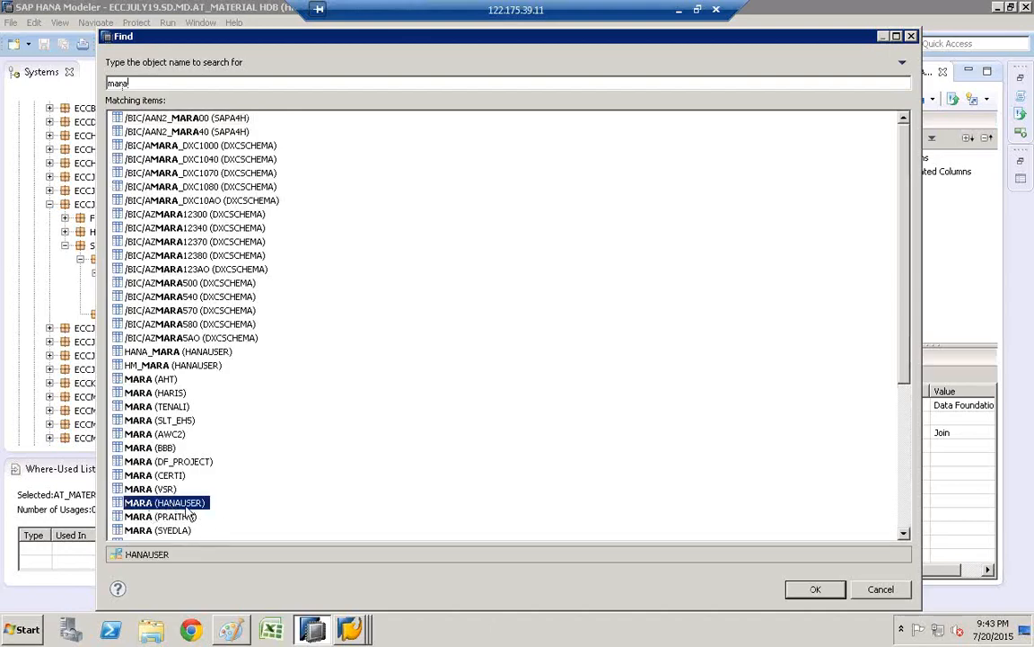
click(814, 590)
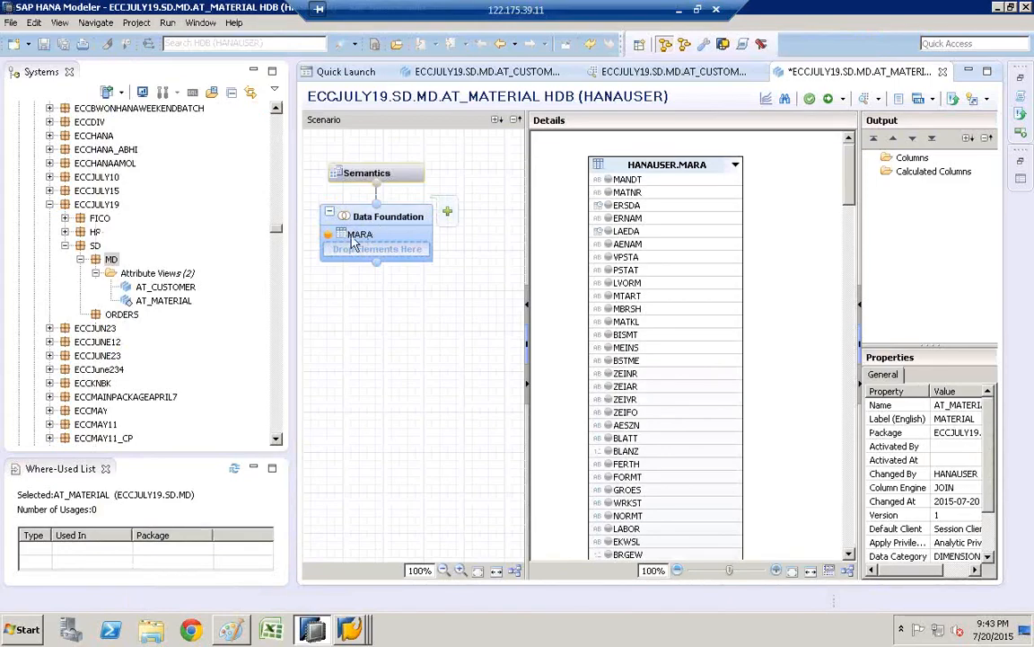
click(448, 214)
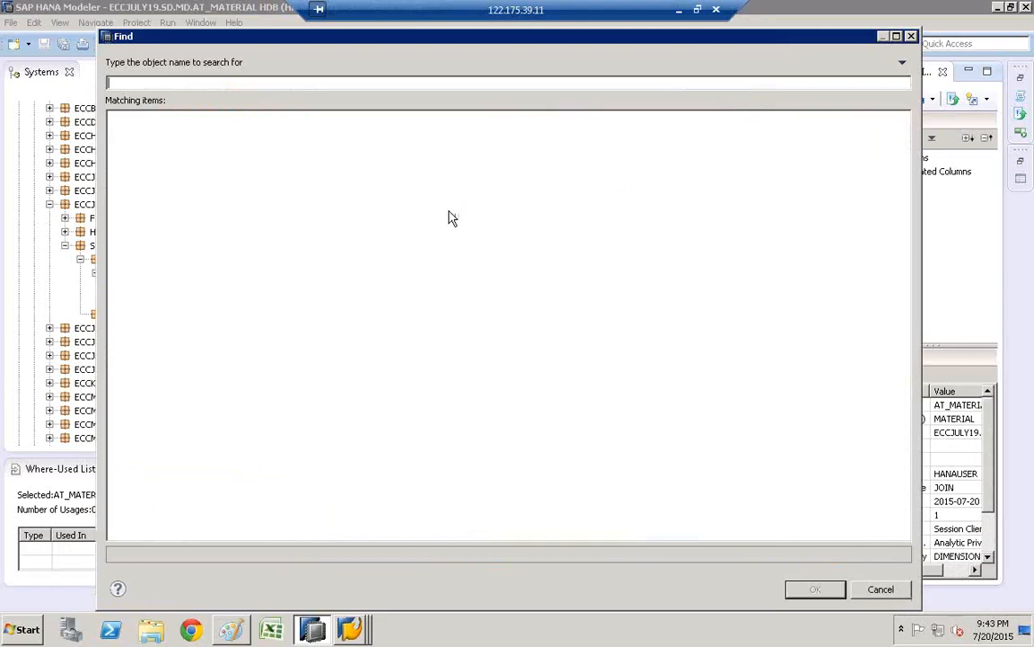
Search 'makt', add the HANAUSER MAKT table beside MARA, then bring up the Paint sketch
text(makt)
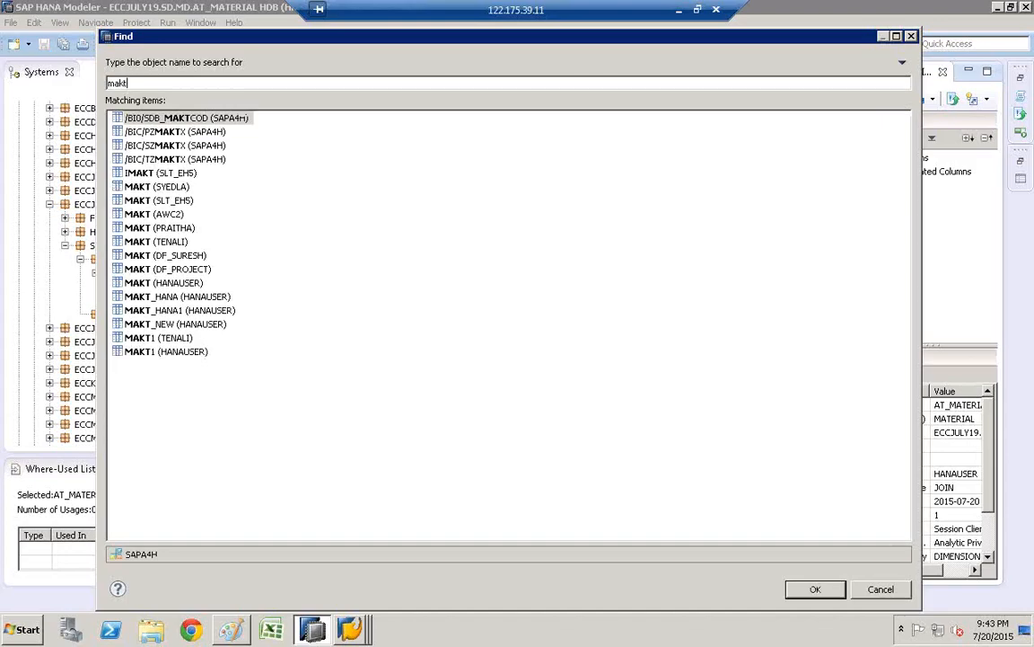
click(162, 284)
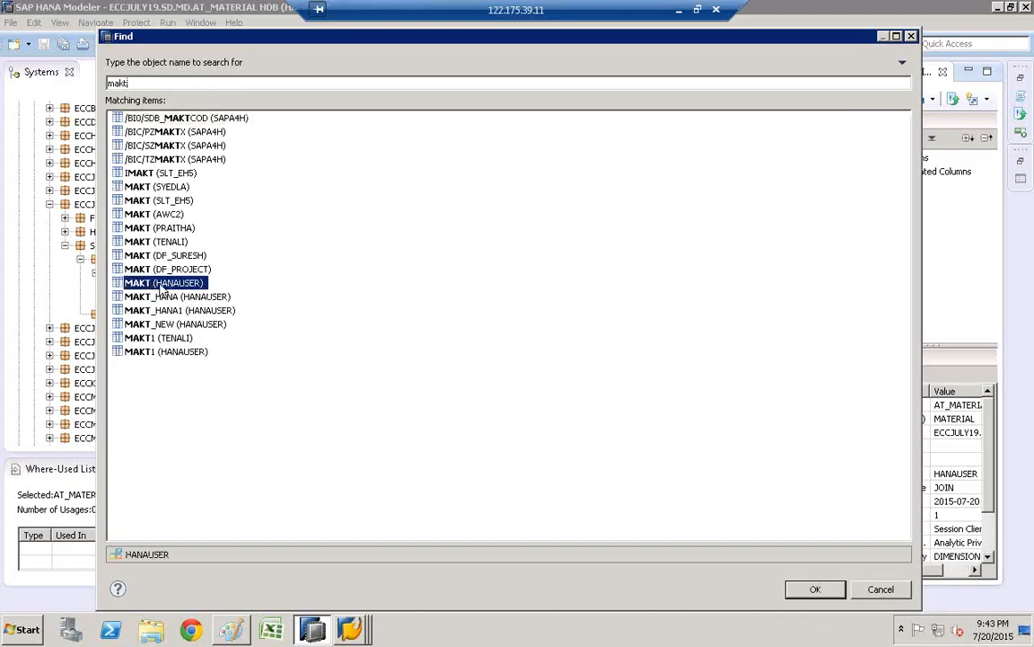
click(815, 590)
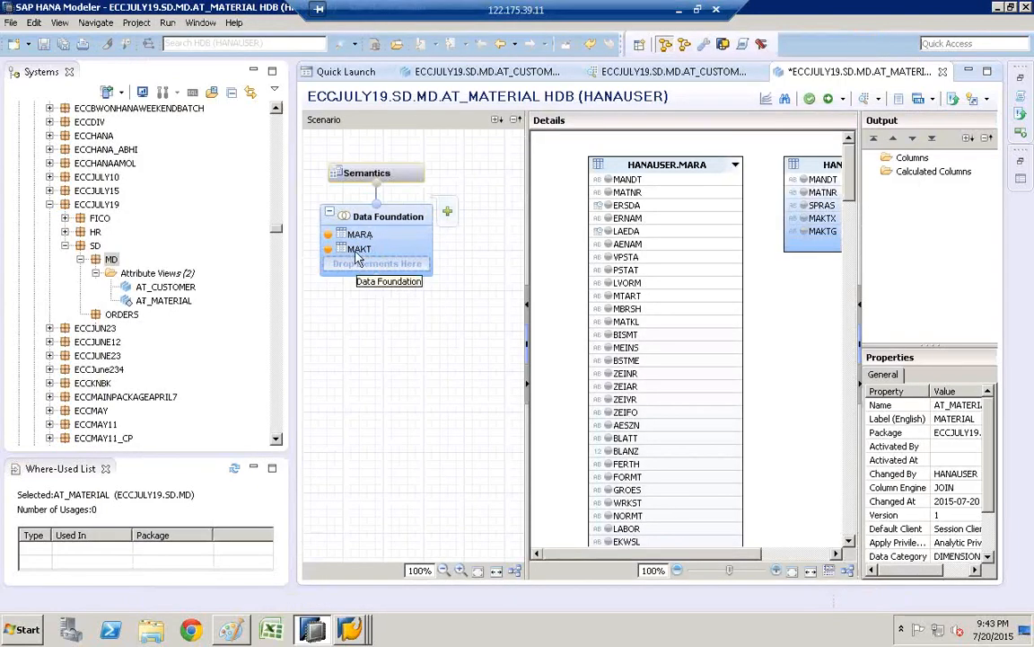
click(230, 629)
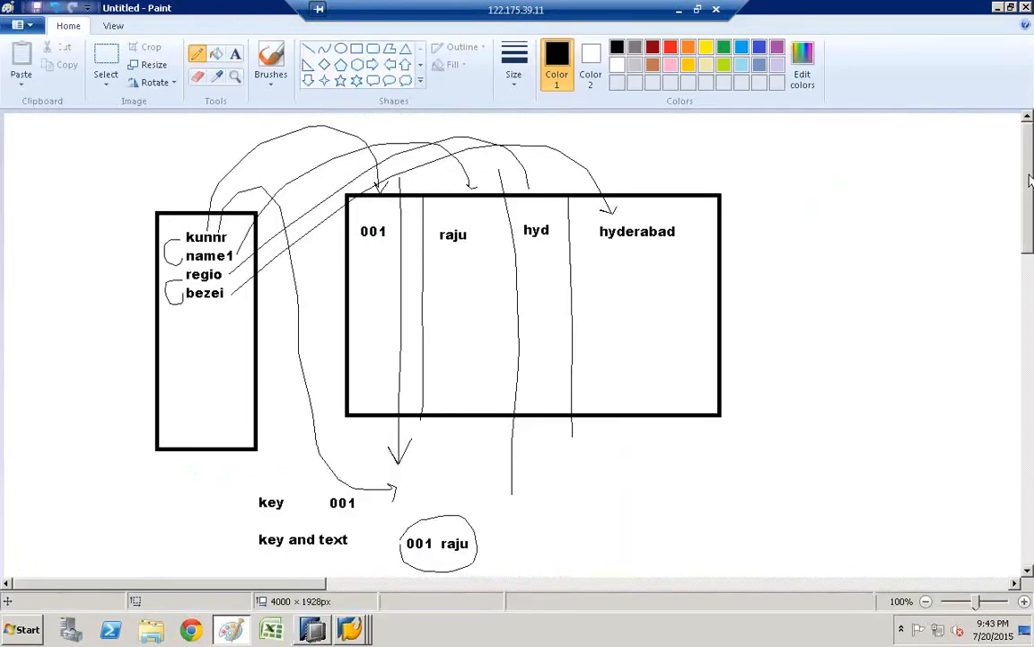
Draw a wide rectangle near the top of the Paint canvas
click(1031, 336)
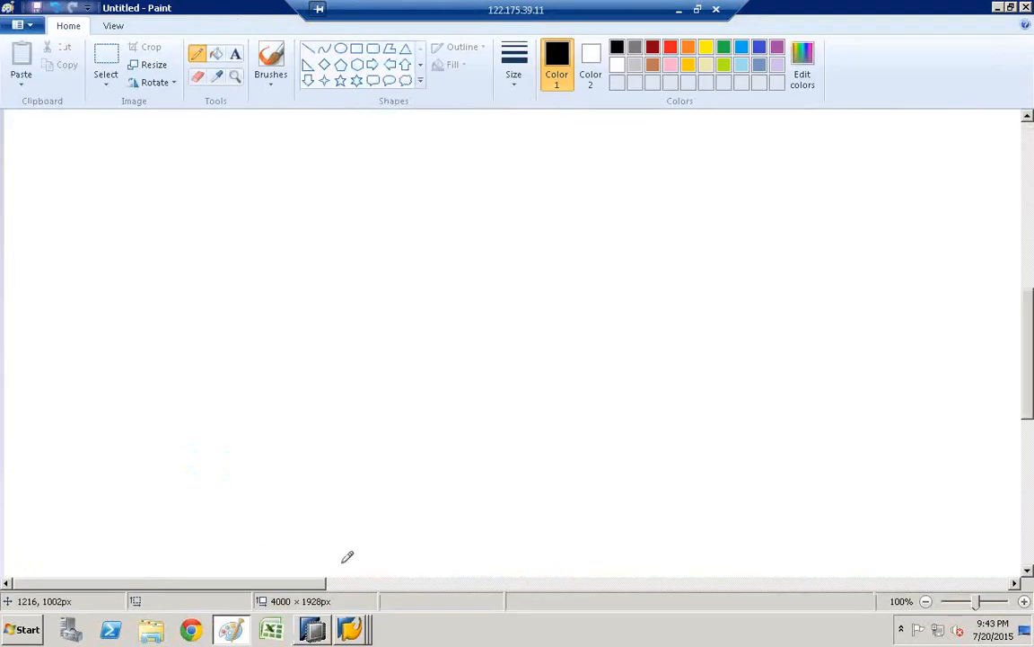
click(356, 49)
drag(117, 187, 709, 257)
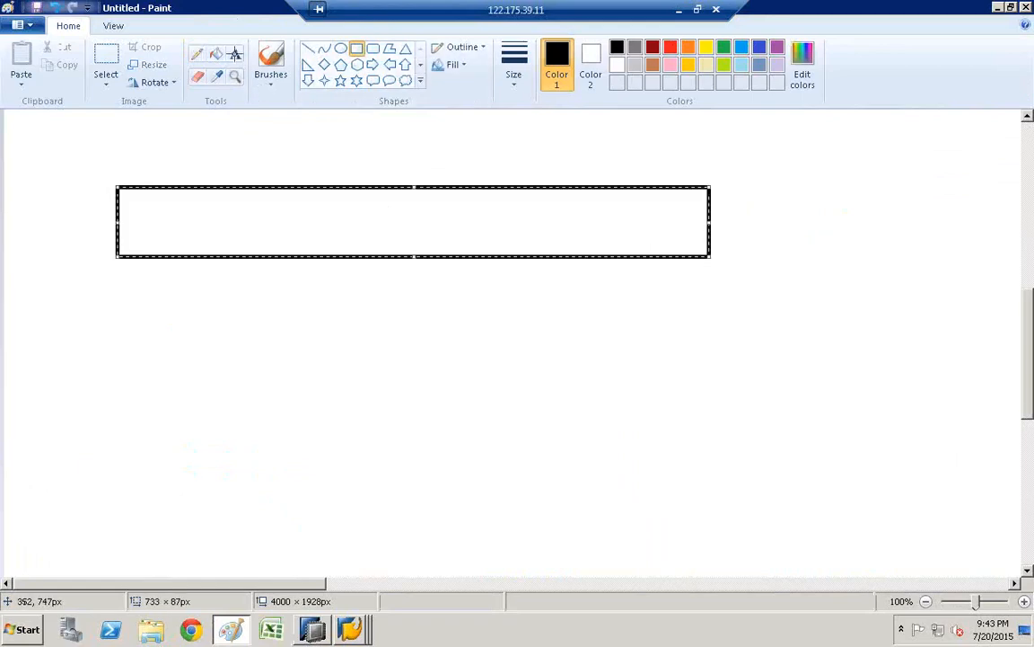
Label the rectangle's first column 'material id'
click(235, 54)
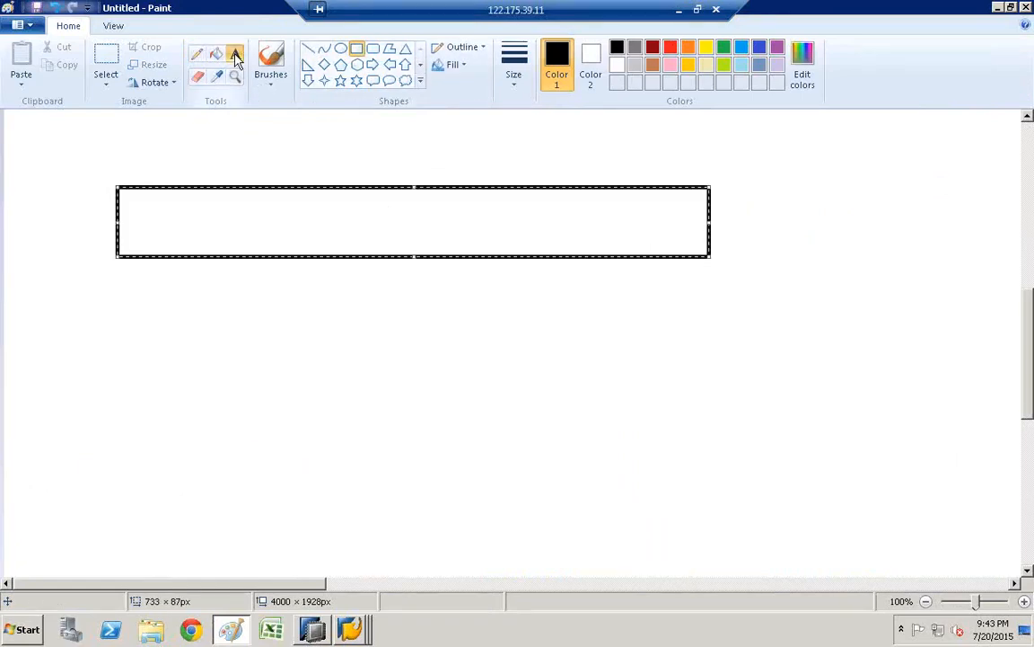
click(155, 223)
text(ma)
key(BackSpace)
key(BackSpace)
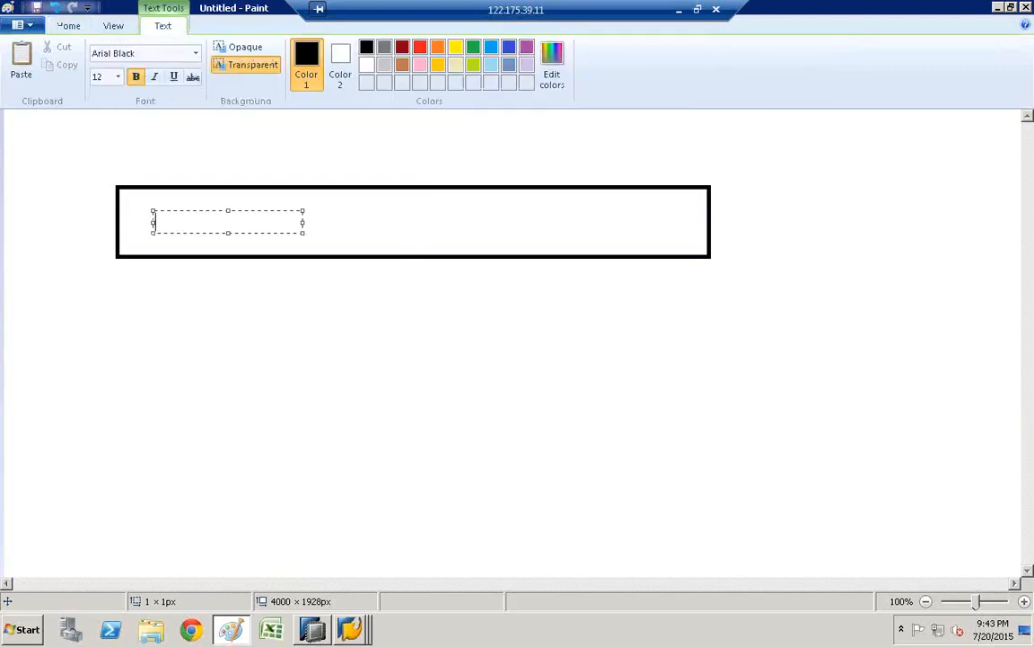
text(naterial id)
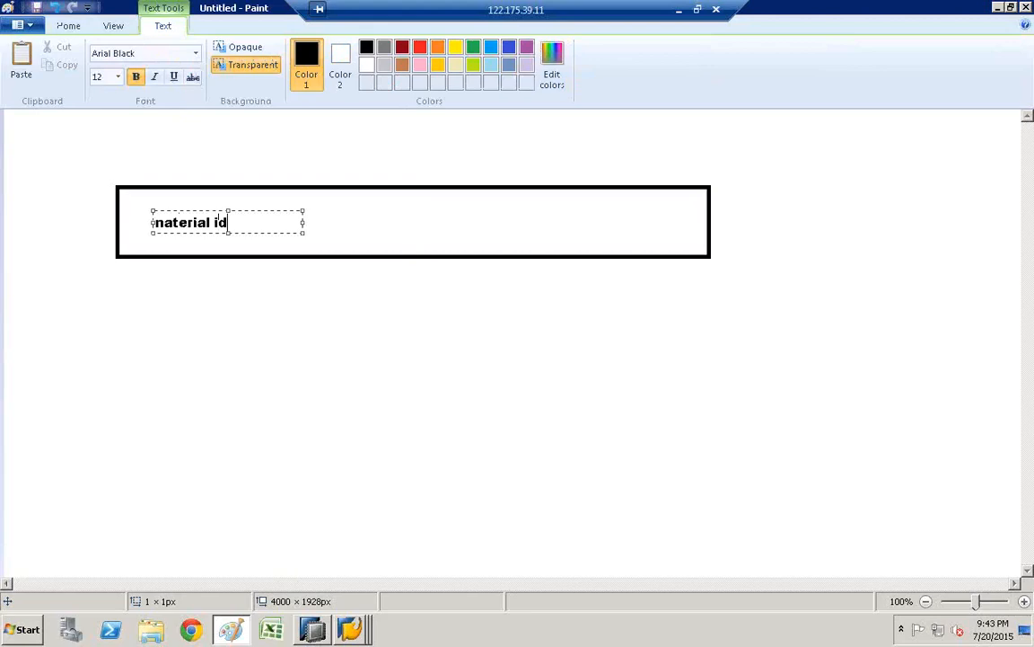
key(BackSpace)
key(BackSpace)
key(BackSpace)
key(BackSpace)
key(BackSpace)
key(BackSpace)
key(BackSpace)
key(BackSpace)
key(BackSpace)
key(BackSpace)
text(m)
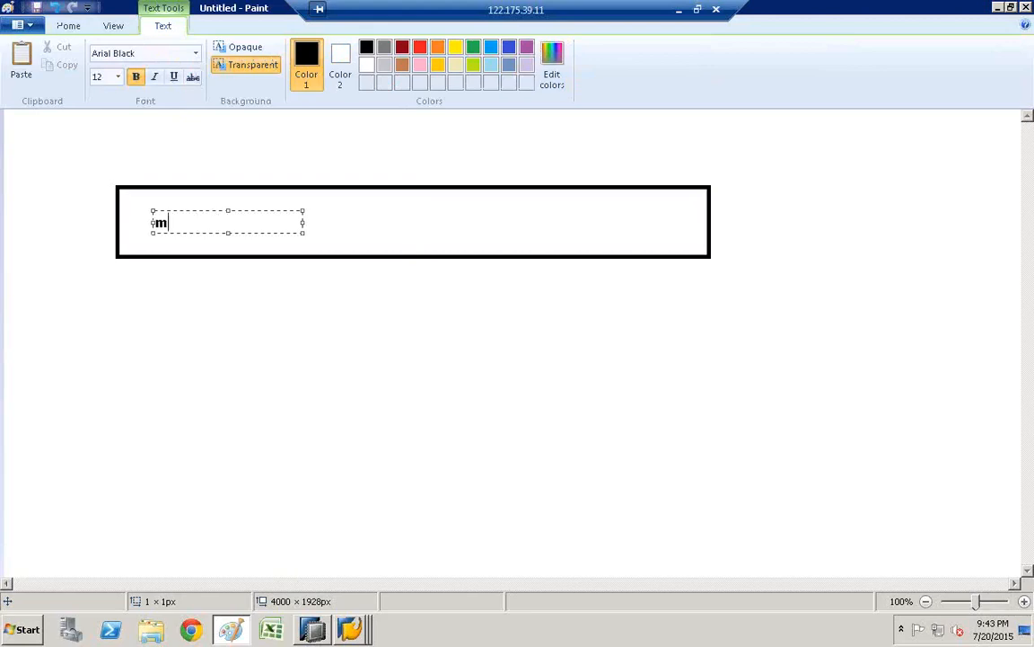
text(aterial id)
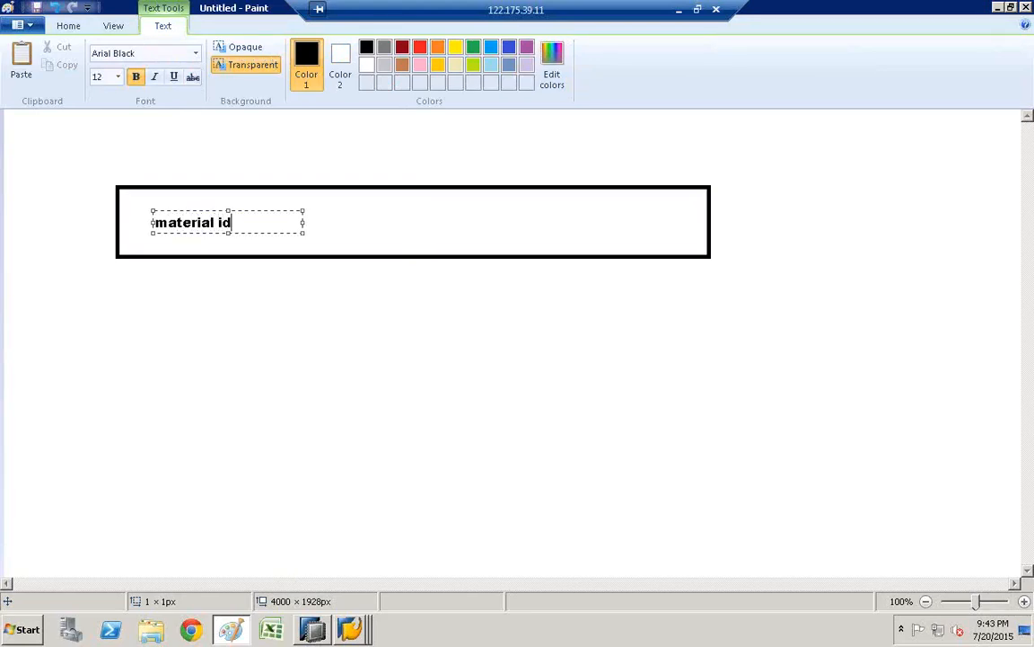
click(326, 223)
Add 'name' and 'group' labels to the right of 'material id'
click(325, 214)
text(name)
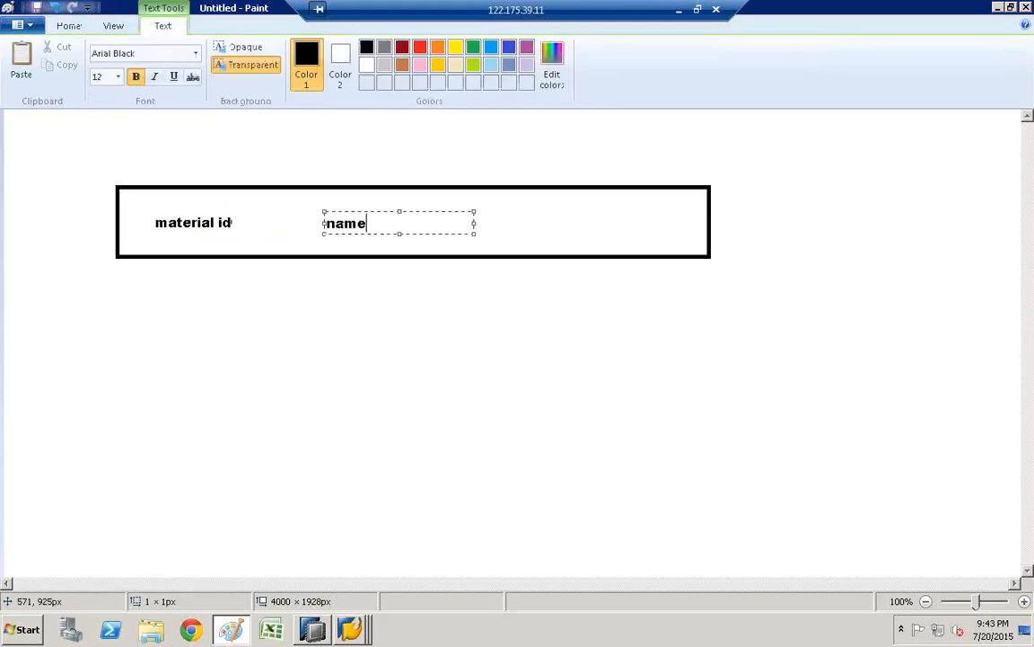
click(497, 225)
click(493, 224)
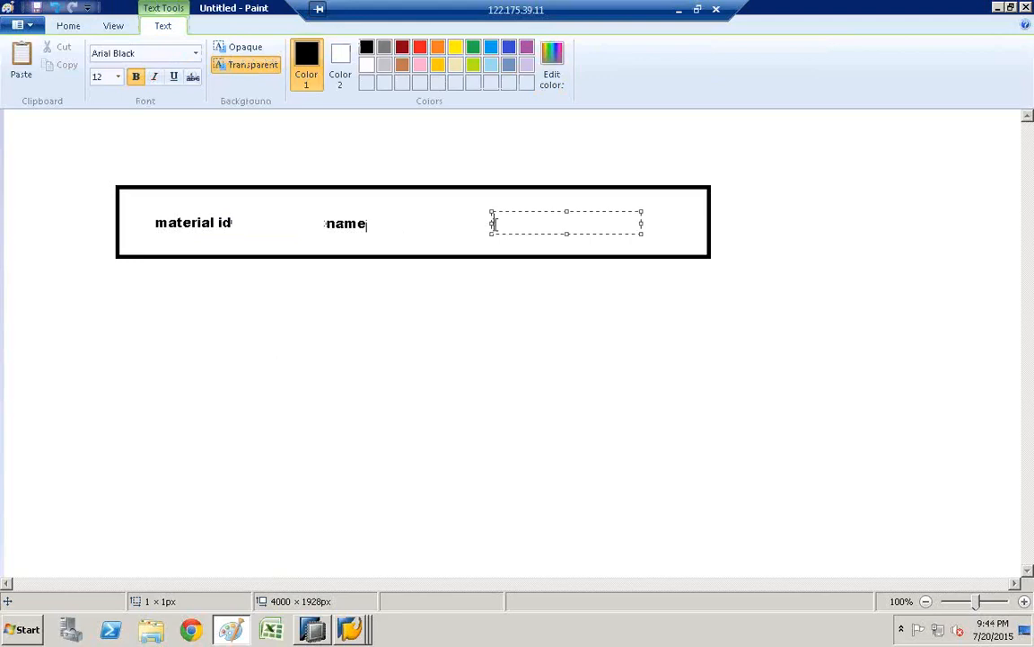
text(goup)
key(BackSpace)
key(BackSpace)
key(BackSpace)
text(rou)
click(506, 368)
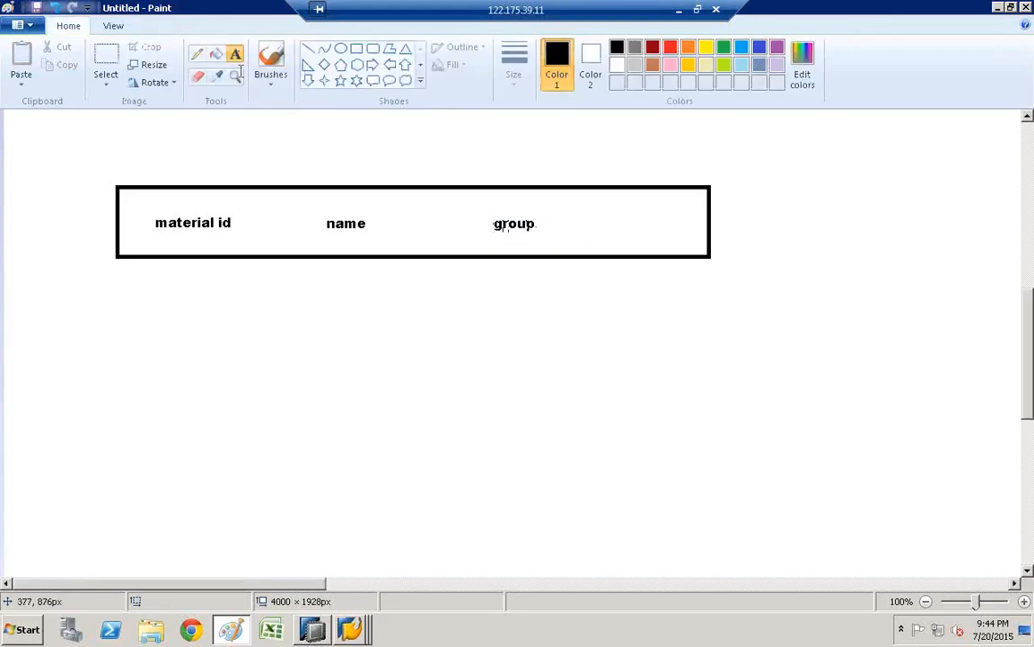
Draw pencil dividers between the three labels, then return to SAP HANA Studio
click(197, 54)
drag(284, 192, 288, 268)
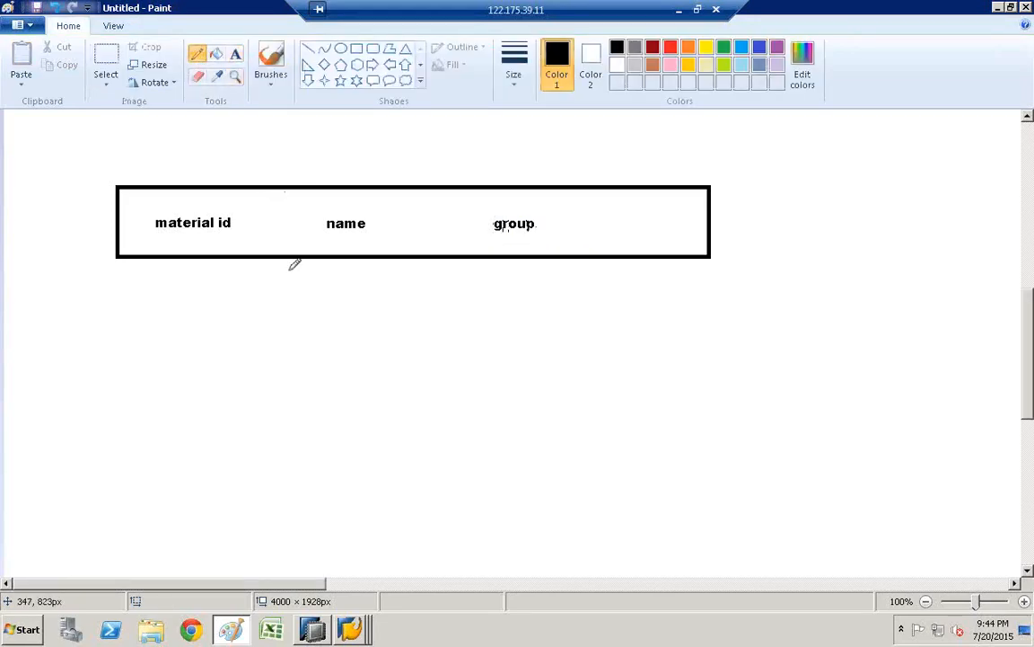
drag(446, 189, 446, 255)
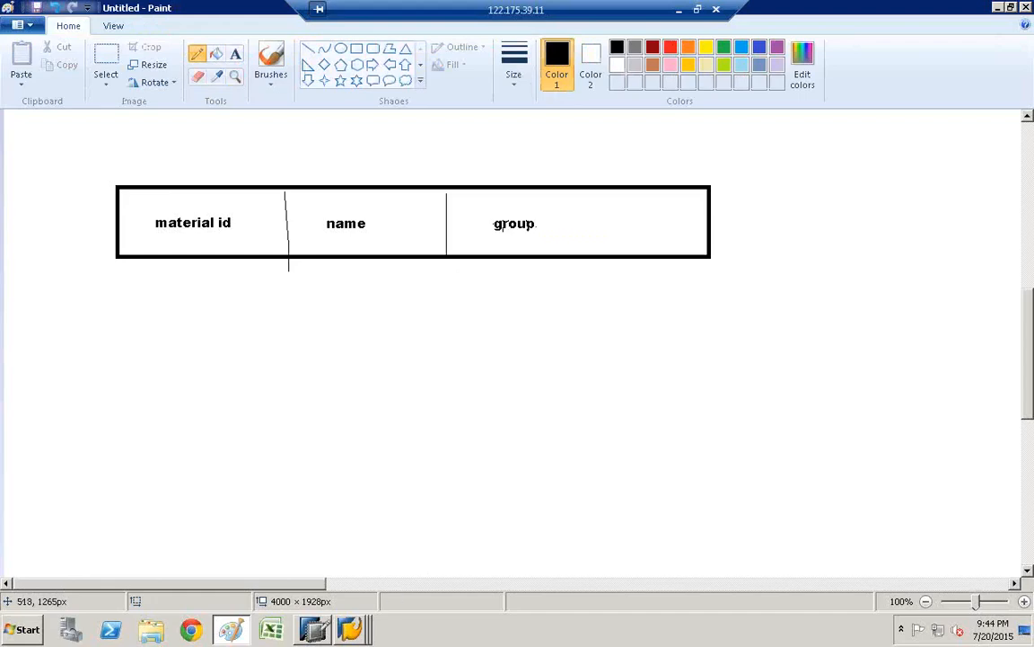
click(311, 633)
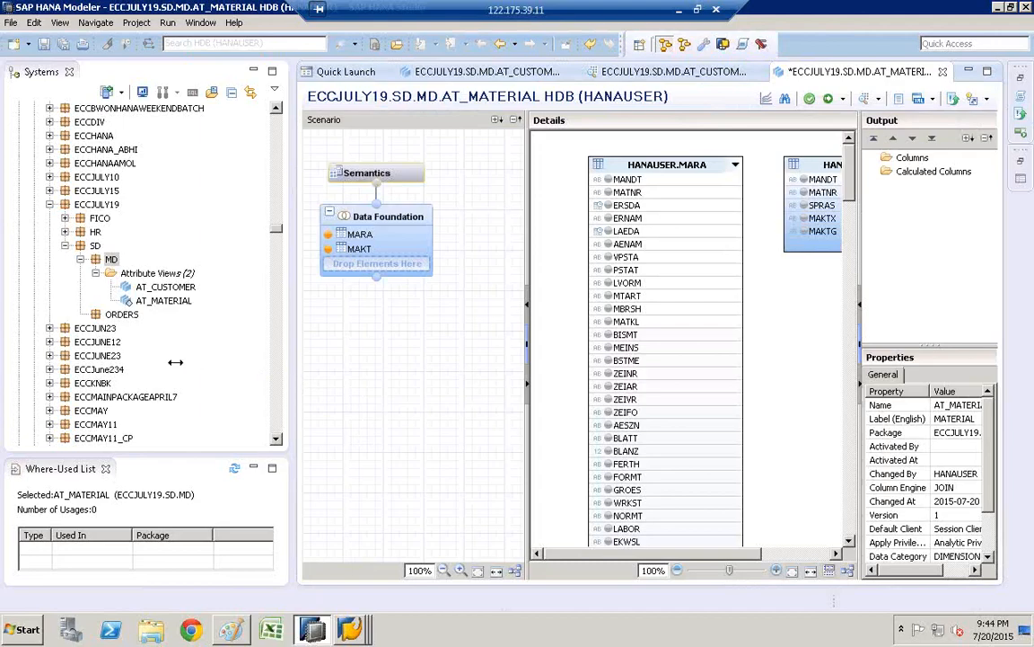
Widen the join diagram, output MARA.MATNR, and drag it onto MAKT.MATNR to join the tables
drag(175, 362, 166, 359)
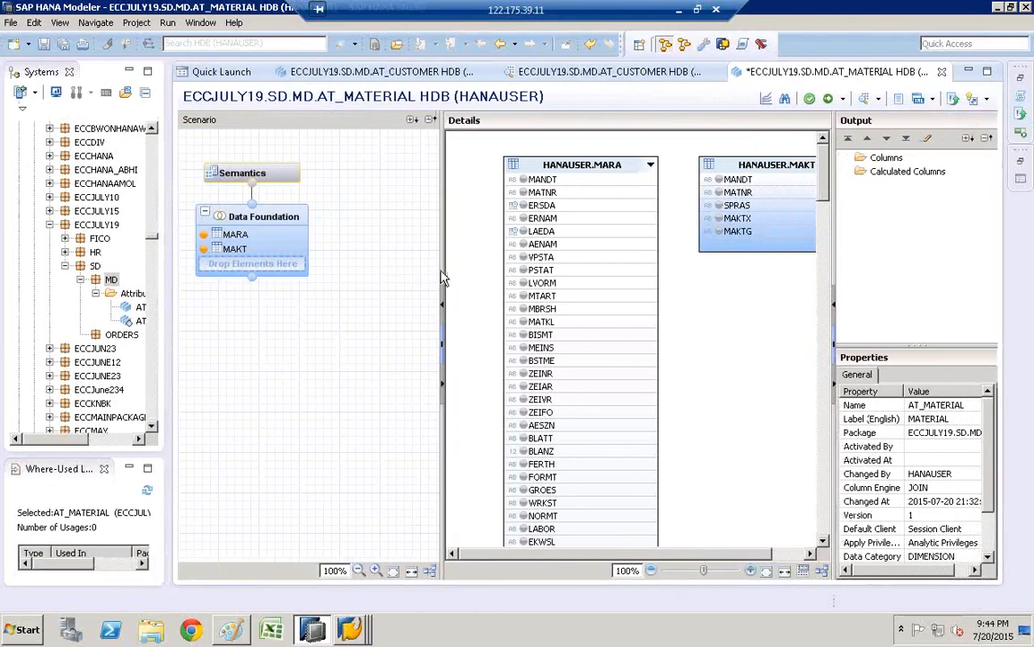
drag(384, 267, 366, 328)
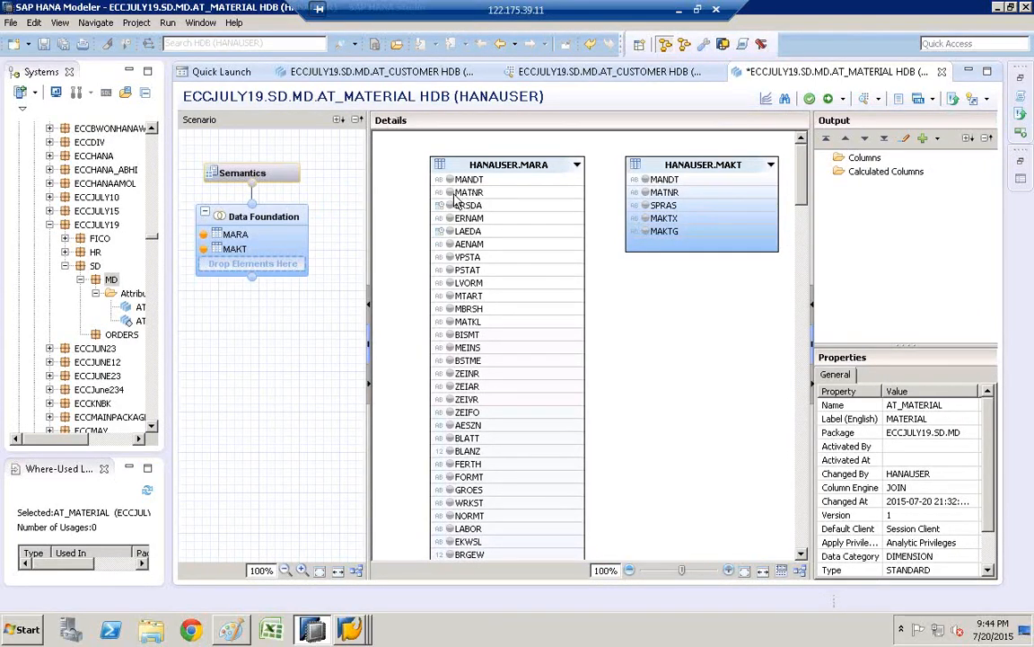
click(450, 193)
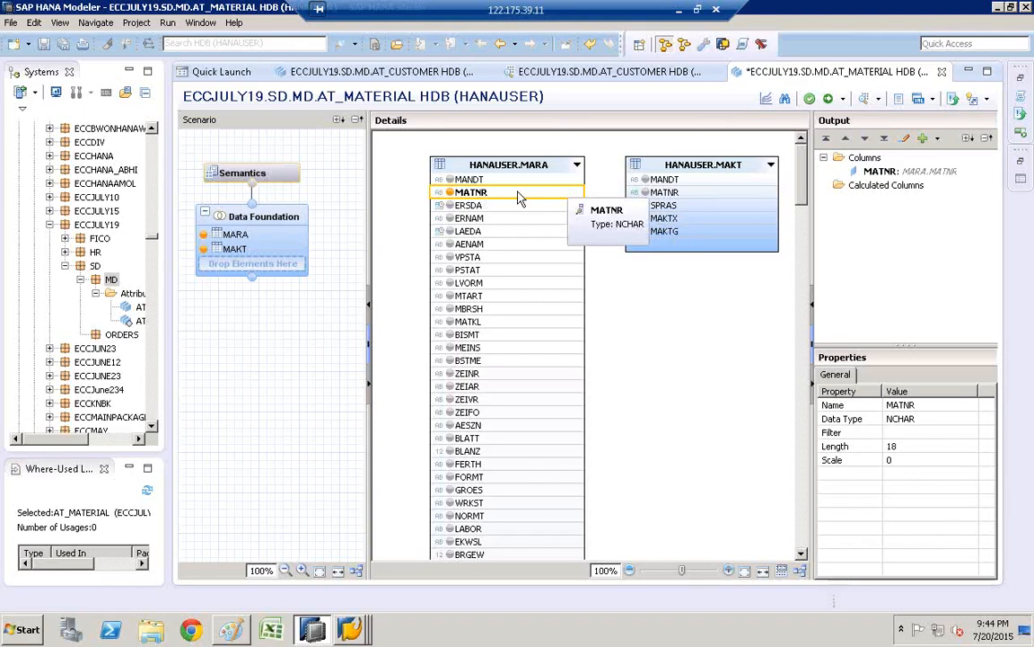
drag(518, 195, 643, 198)
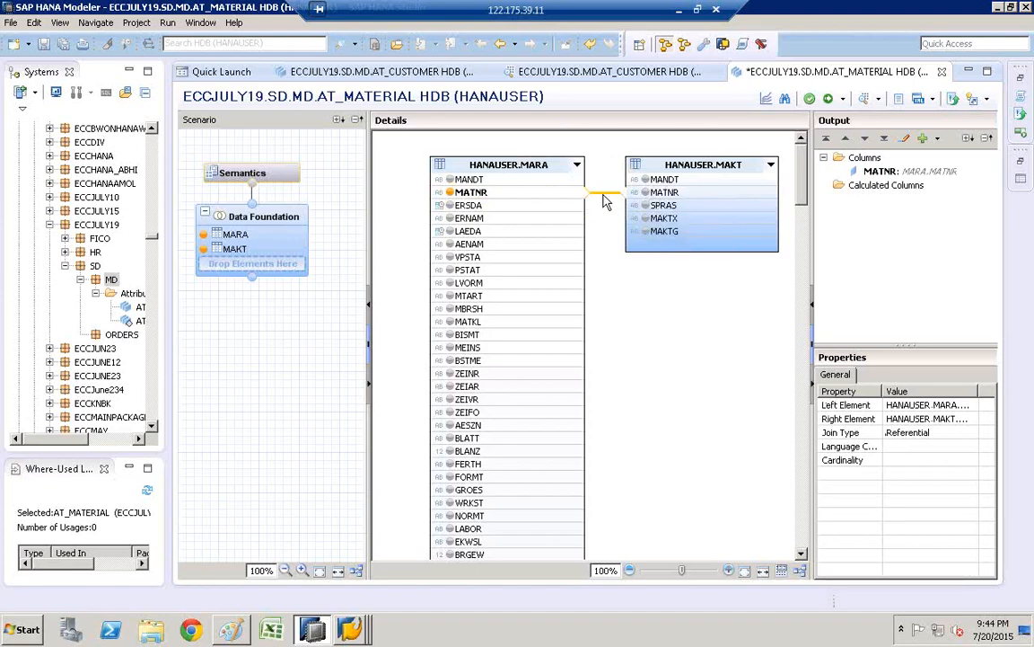
Change the MARA–MAKT join to a Text Join with language column SPRAS, and output MAKT's MAKTX
click(916, 432)
click(970, 432)
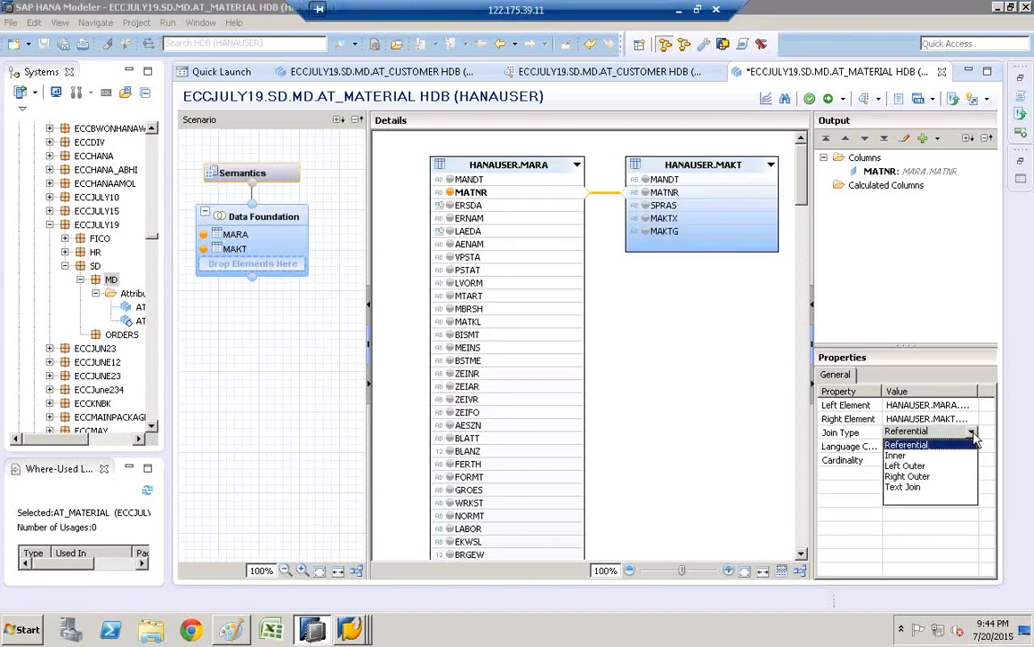
click(912, 487)
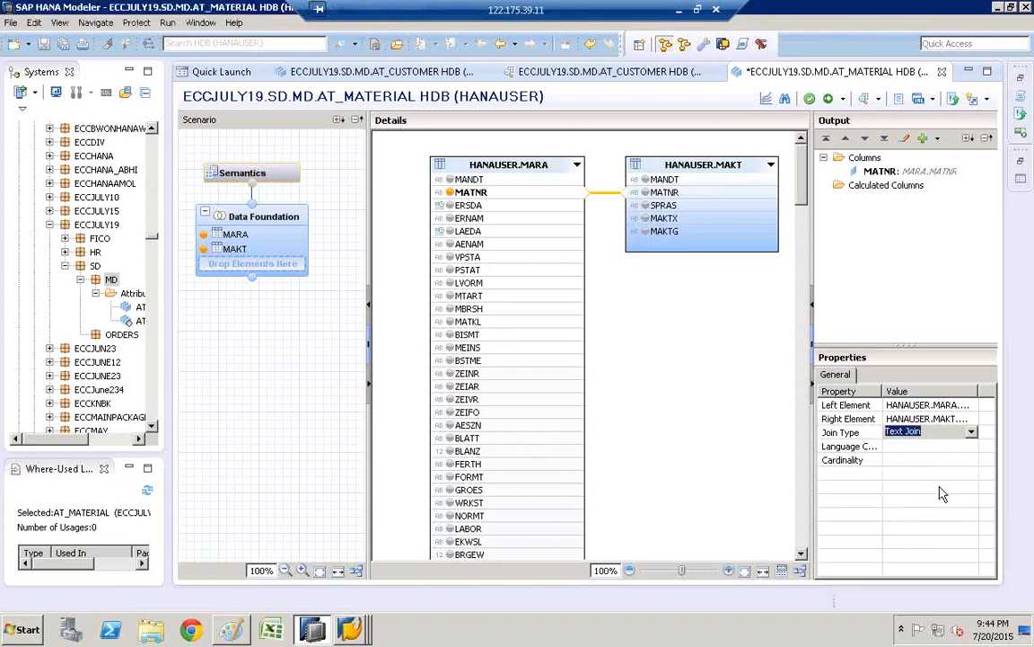
click(939, 487)
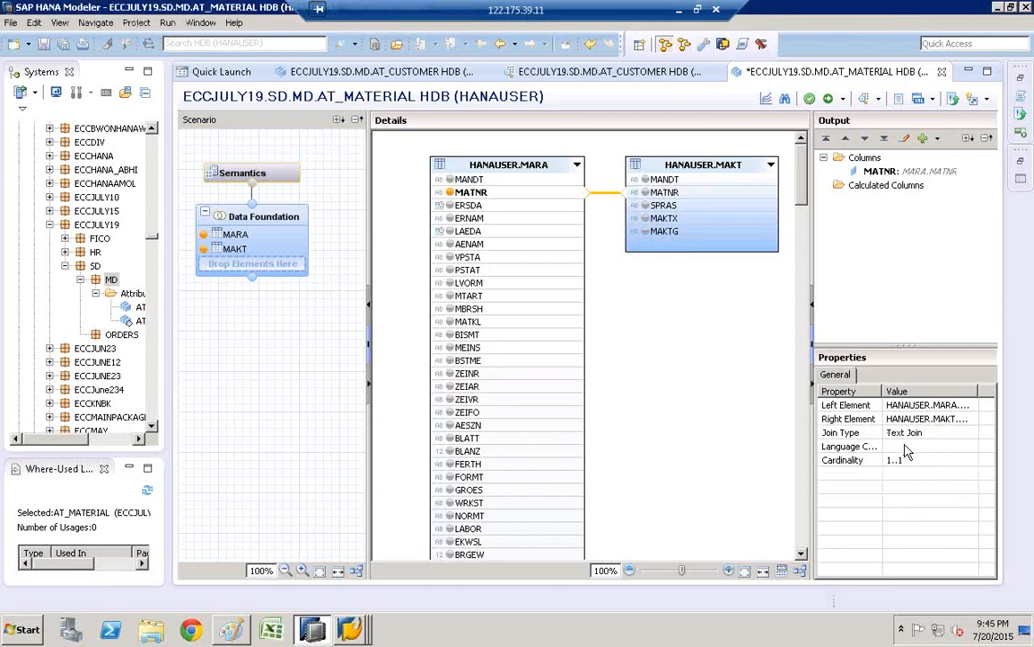
click(907, 447)
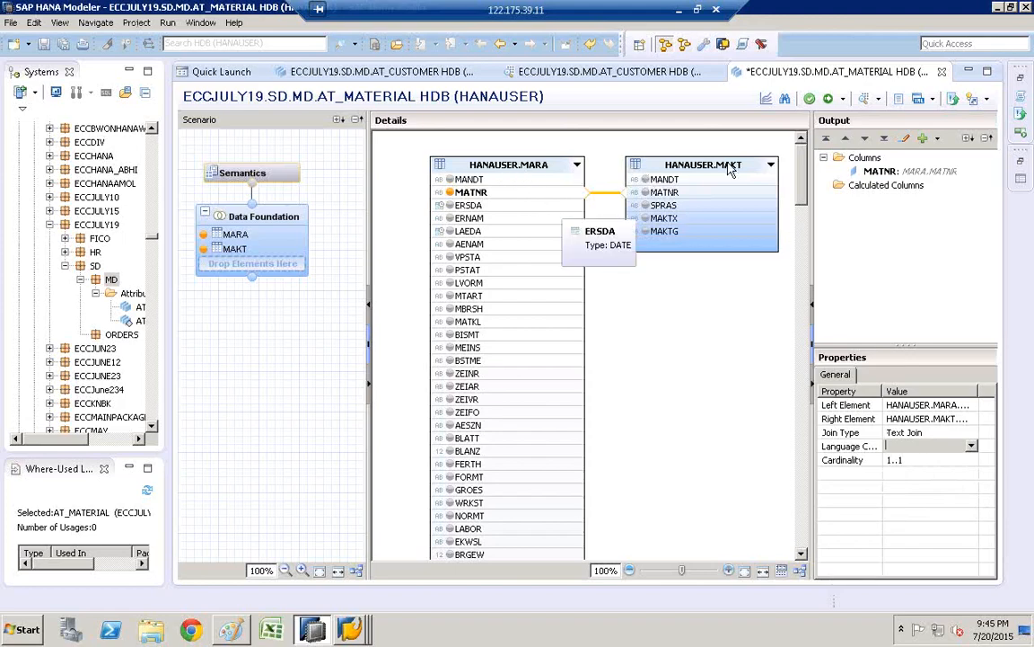
click(972, 448)
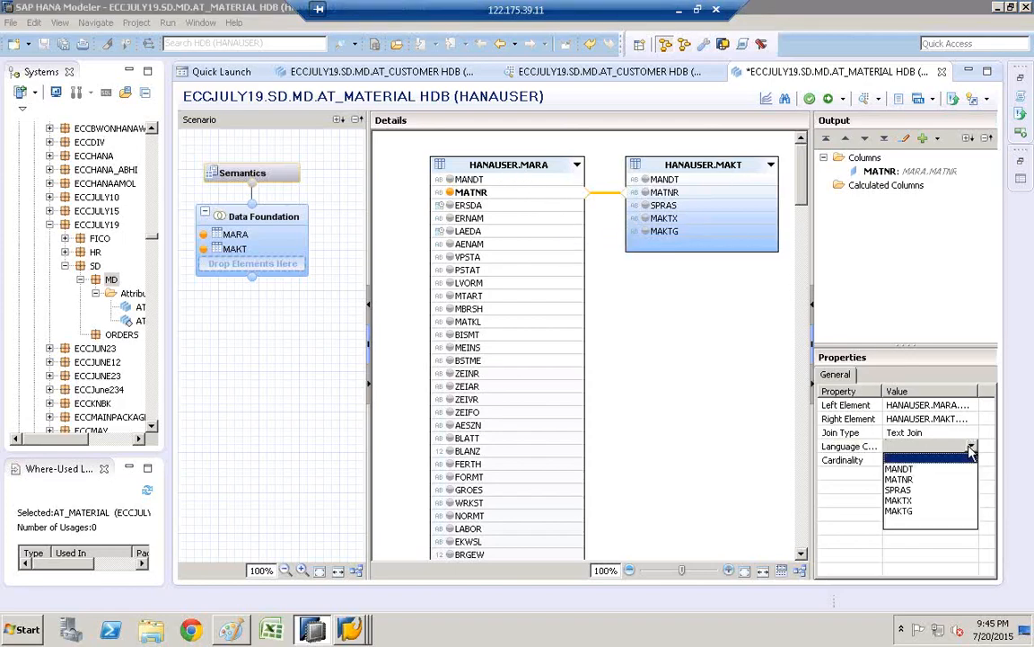
click(899, 490)
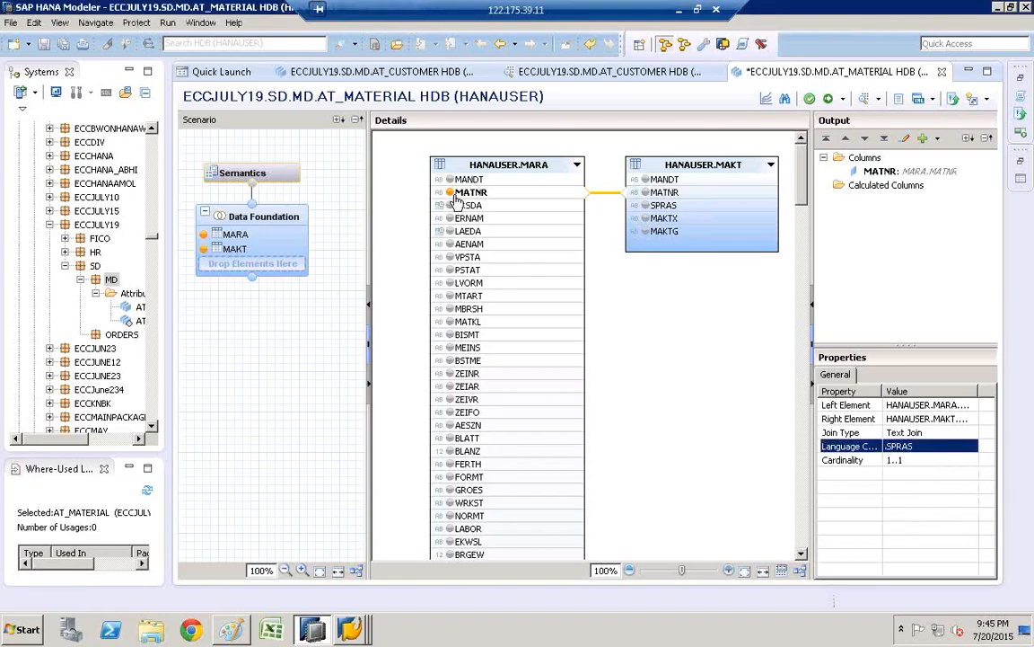
click(654, 219)
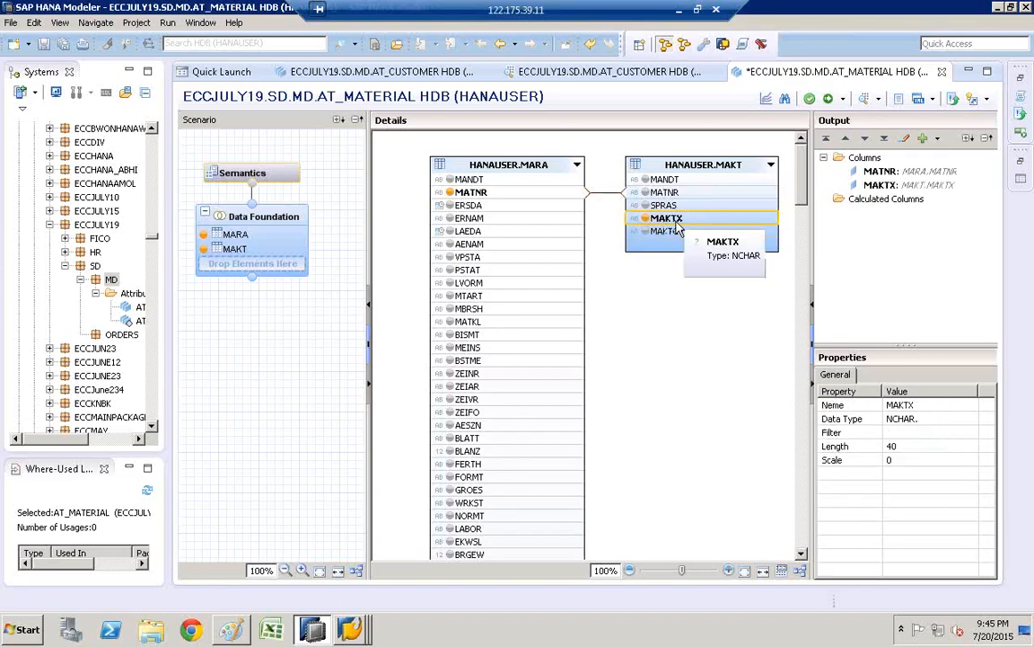
Output MARA's MATKL column, then select the MARA–MAKT join to review its properties
click(450, 324)
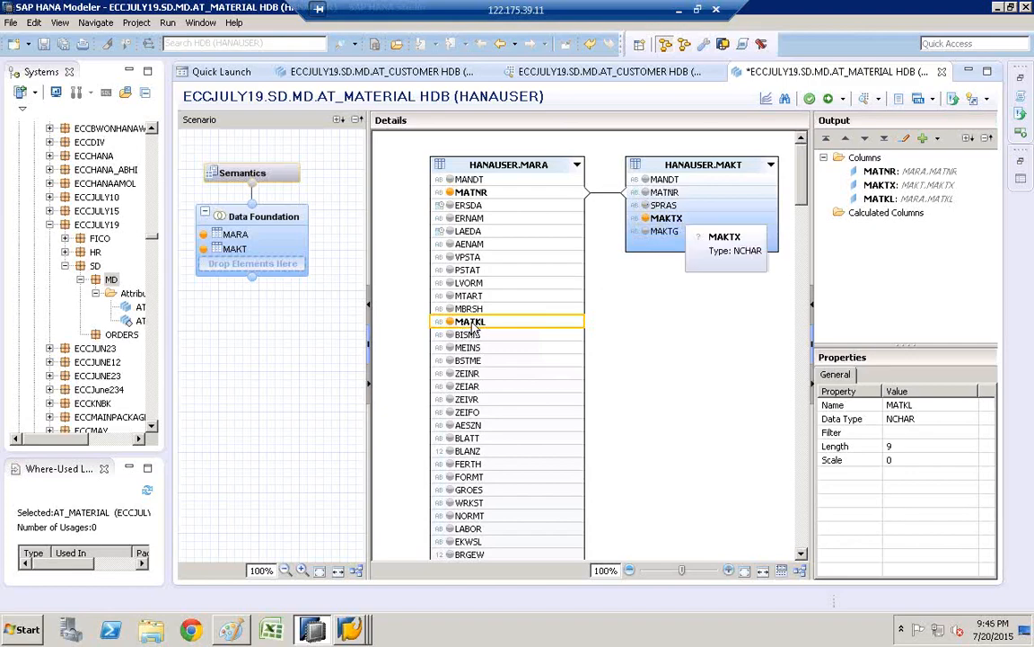
click(611, 197)
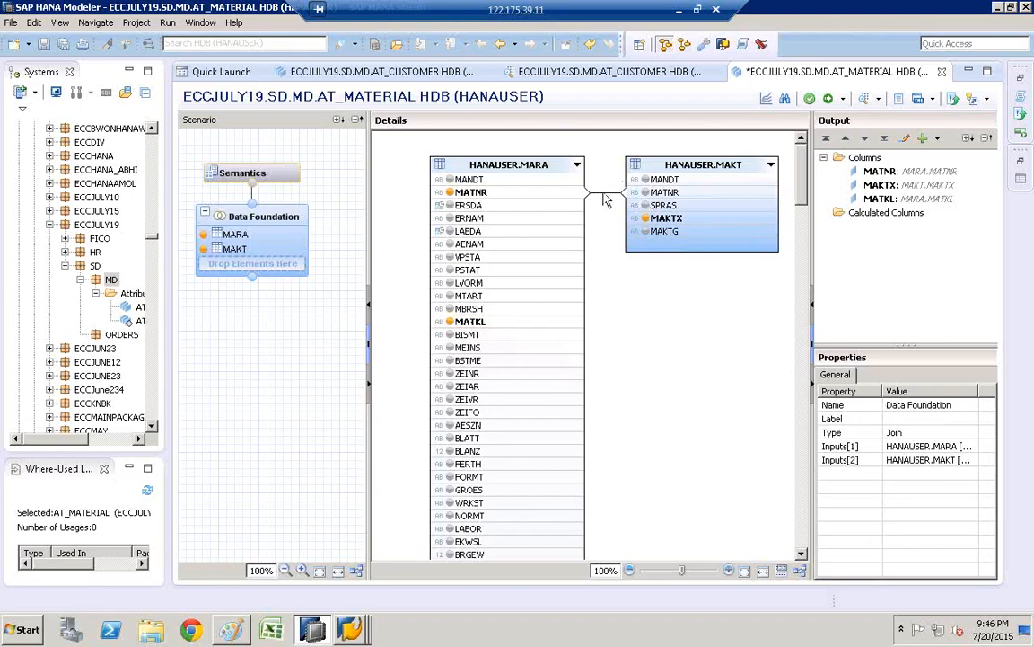
click(606, 194)
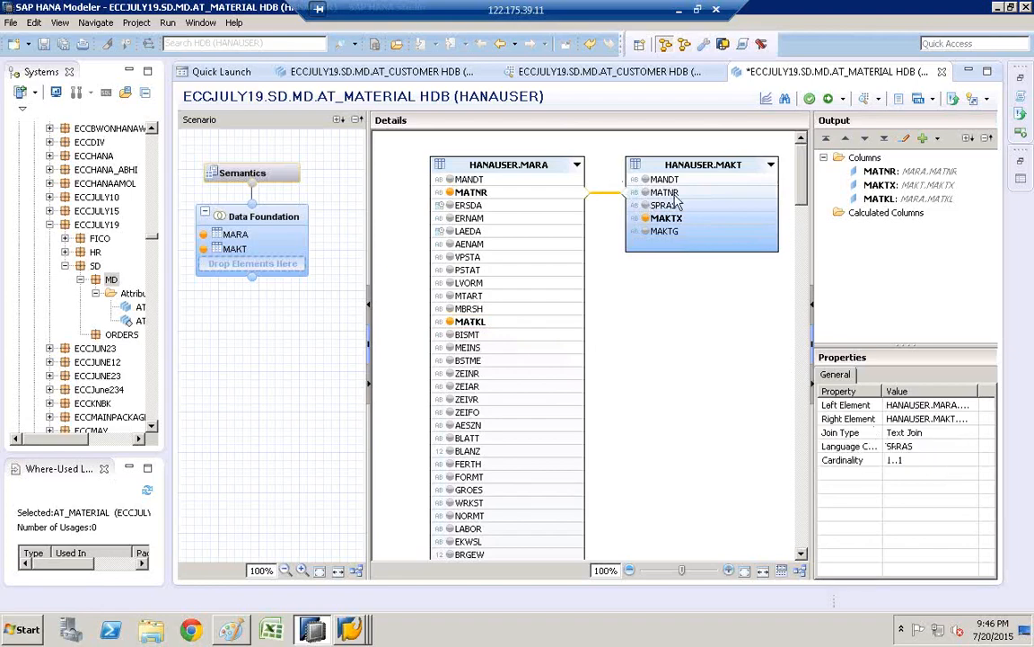
Open AT_MATERIAL's Semantics and set MATNR as a key attribute
click(261, 177)
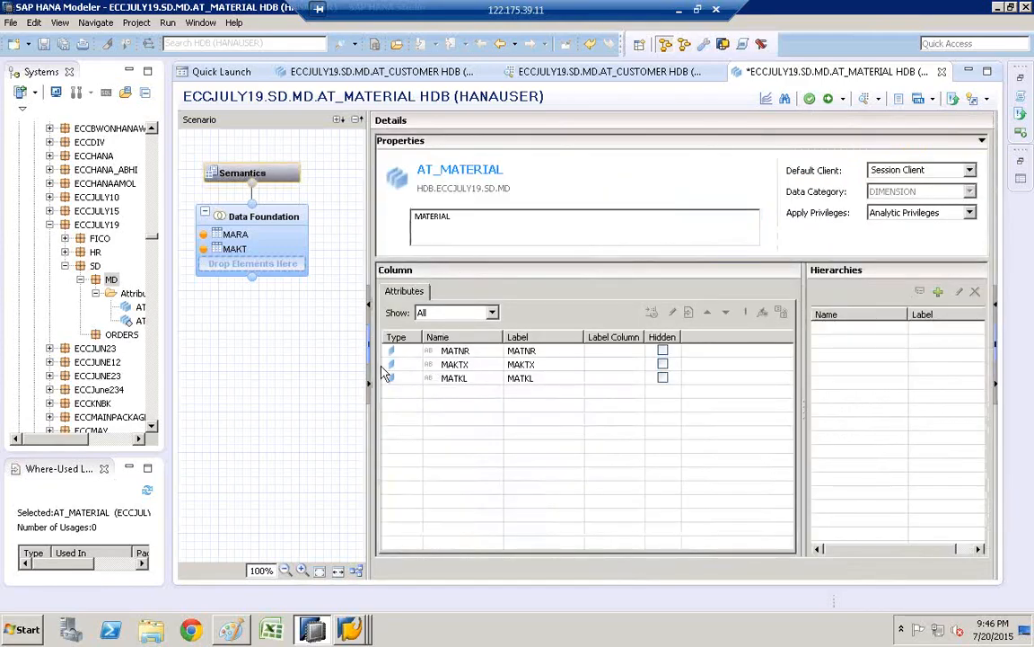
click(402, 354)
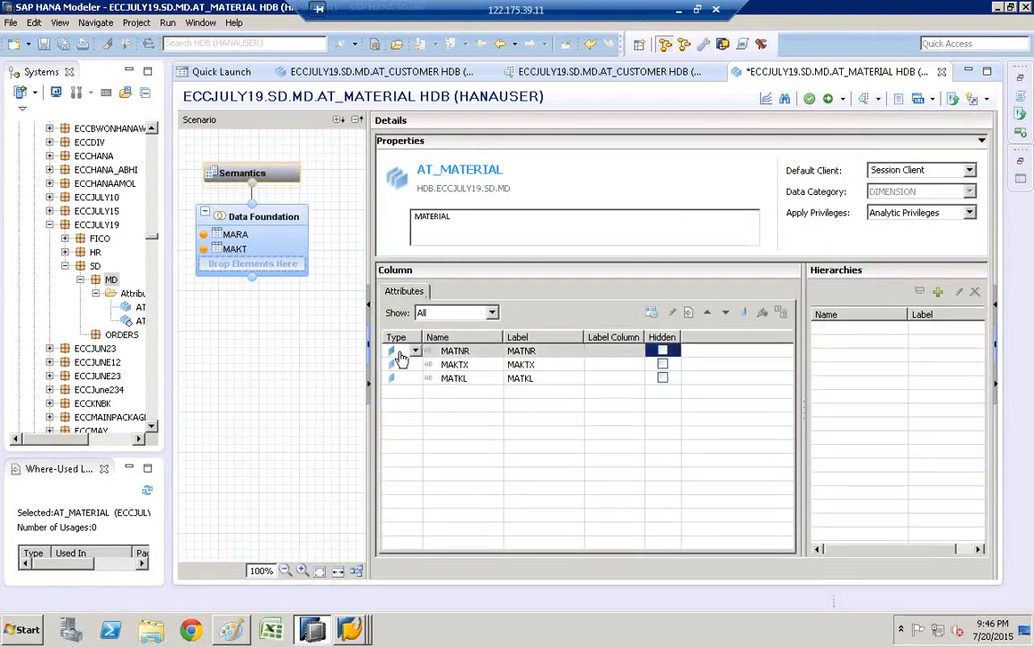
click(415, 352)
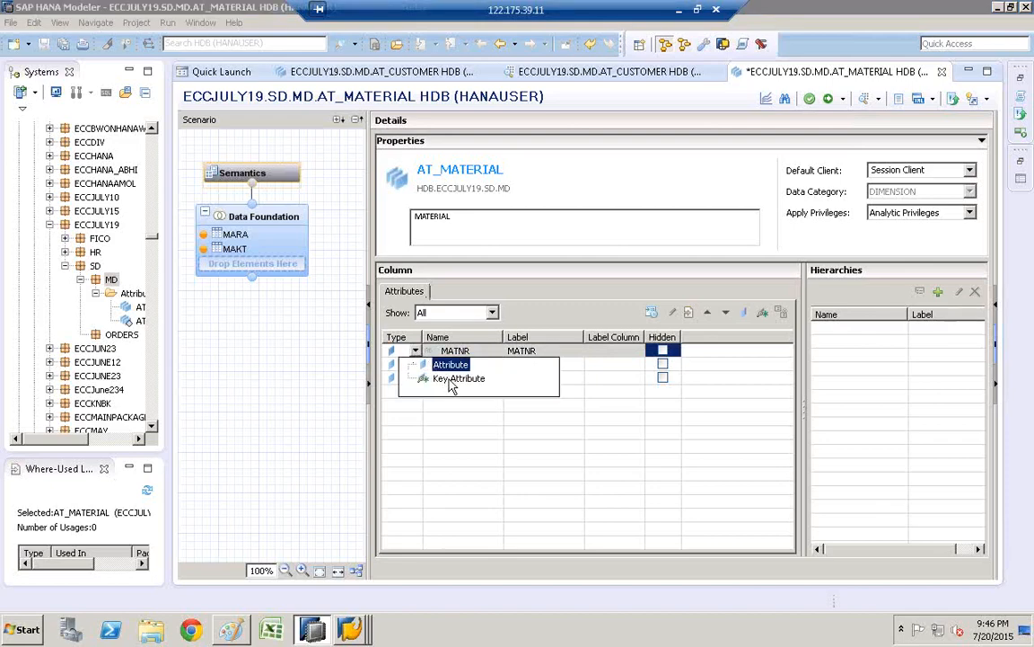
click(449, 380)
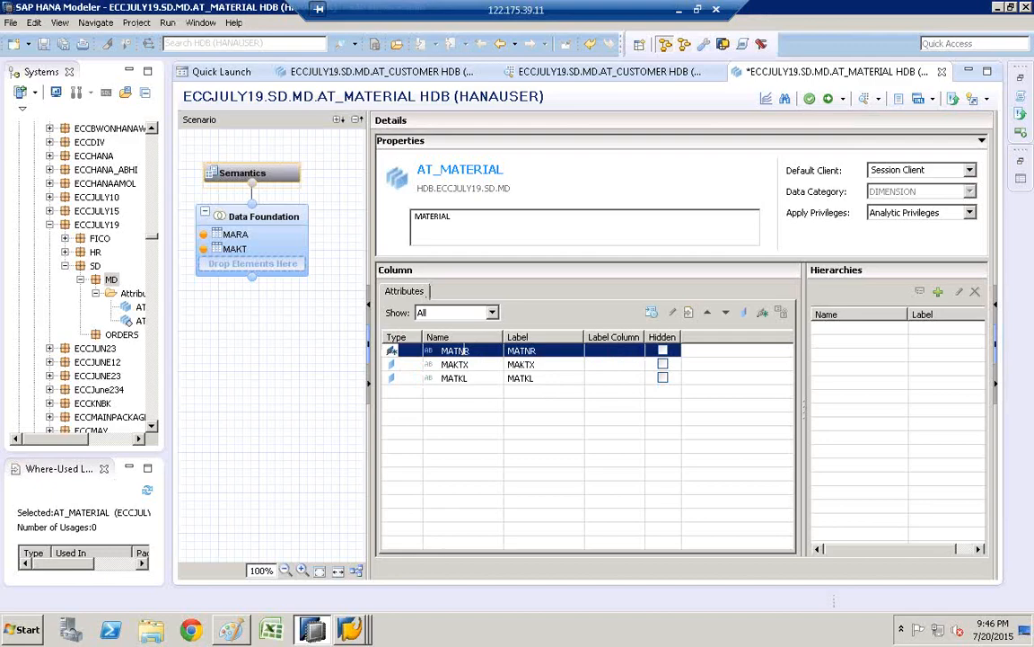
click(597, 350)
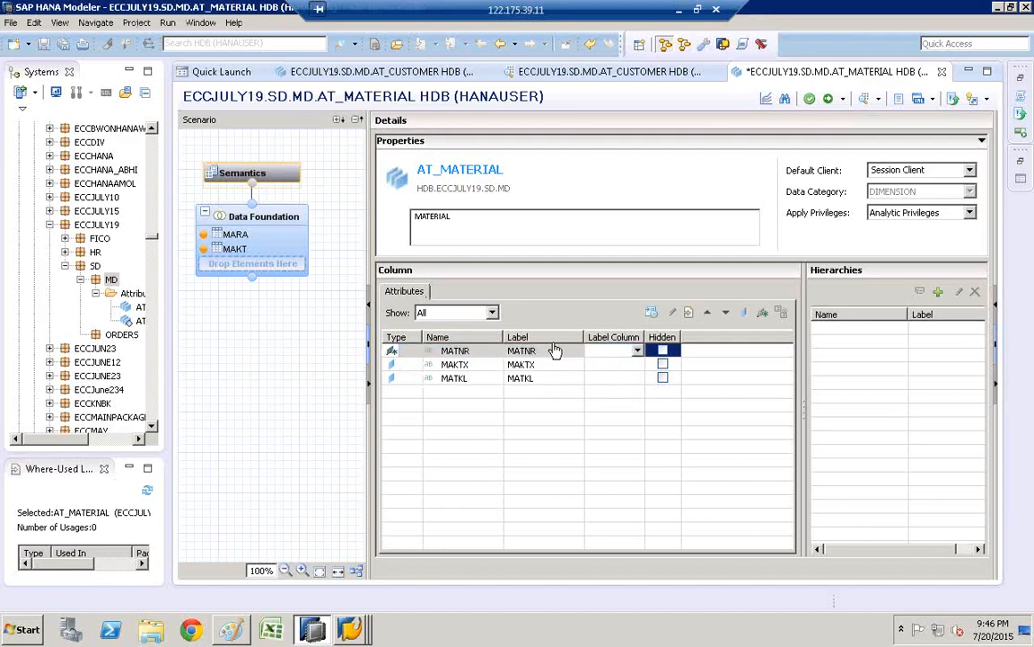
click(285, 225)
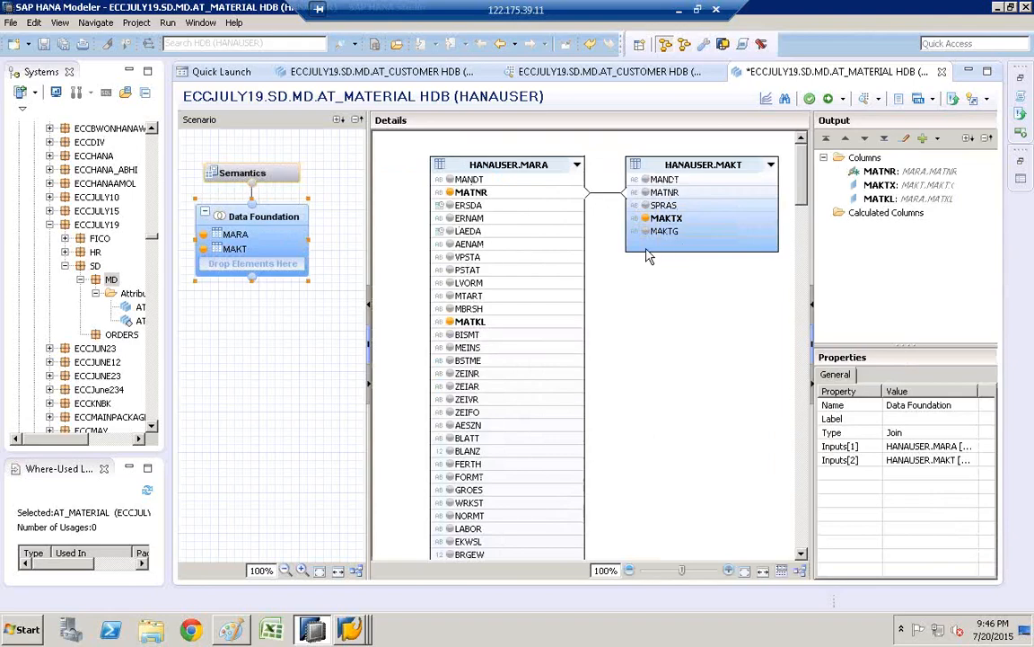
click(254, 173)
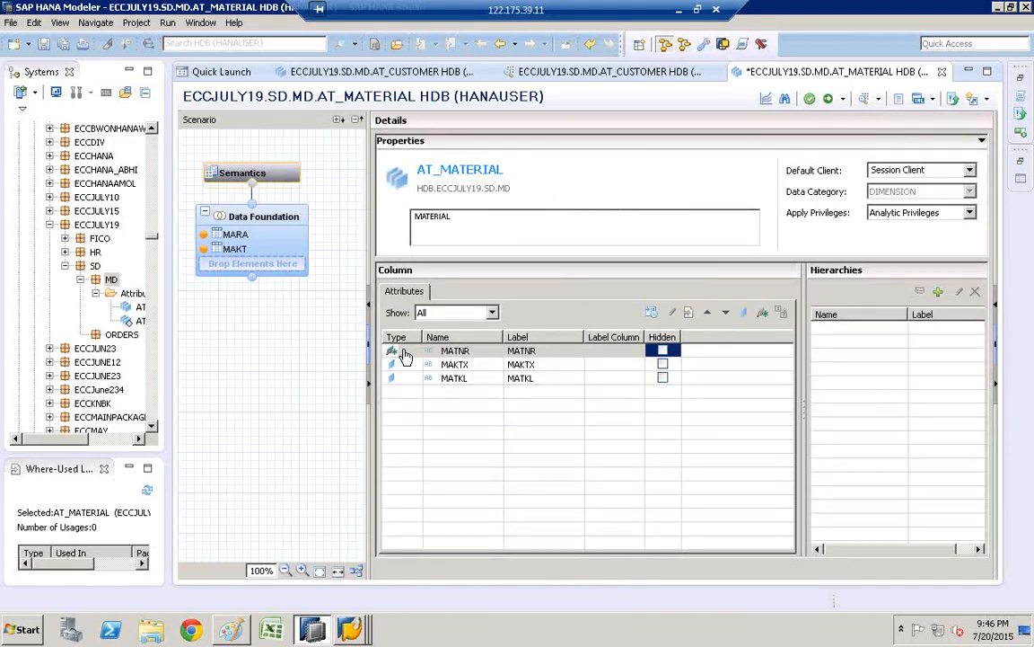
Give MATNR the label column MAKTX and mark the MAKTX attribute Hidden
click(451, 352)
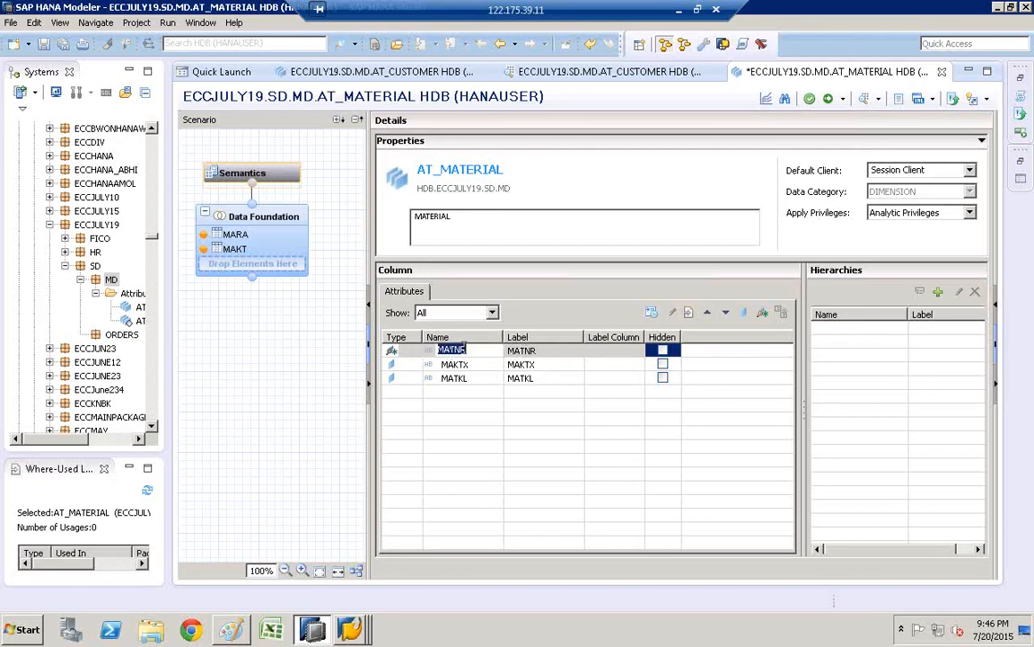
click(635, 353)
click(637, 351)
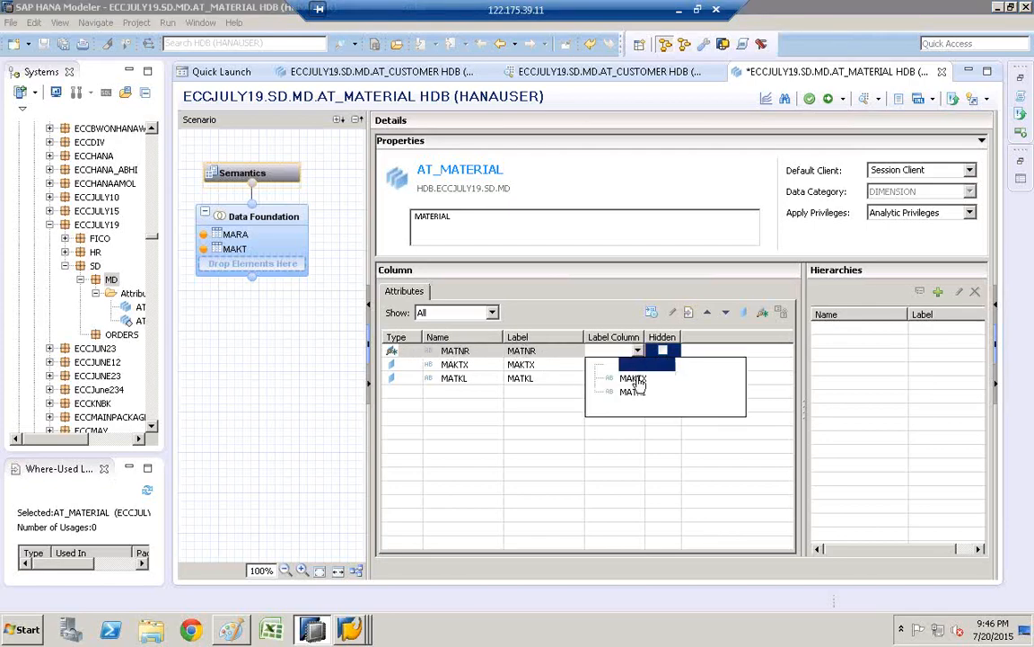
click(607, 352)
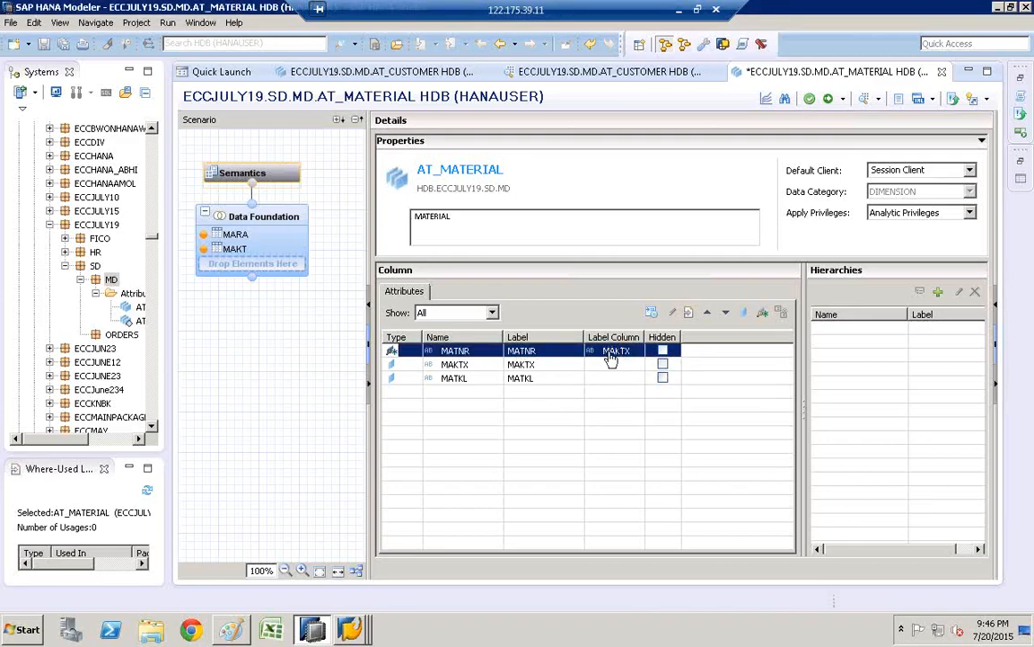
click(662, 366)
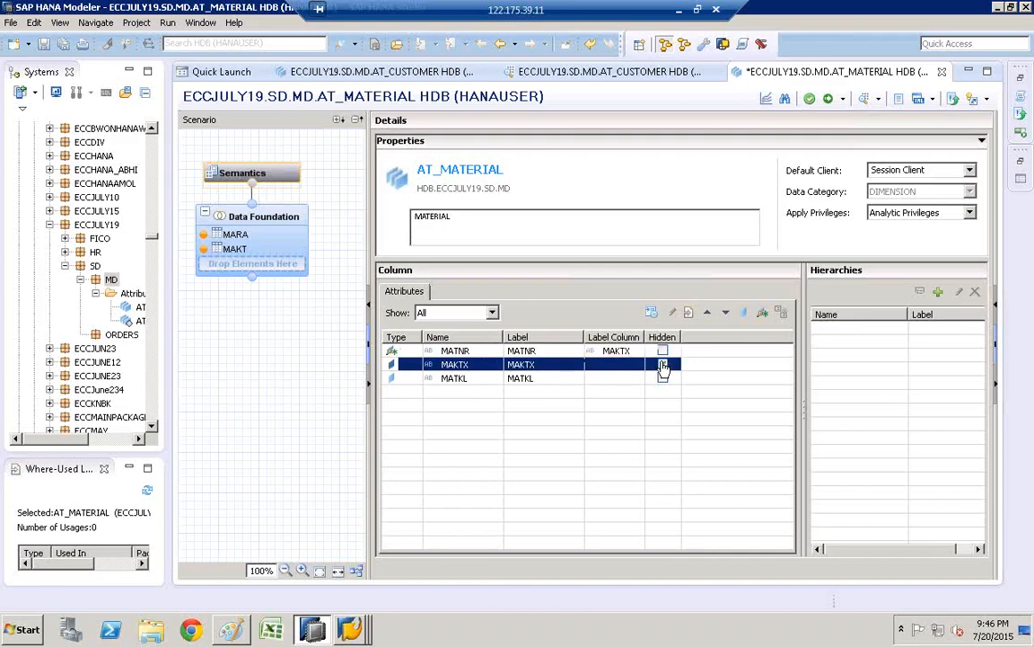
click(522, 379)
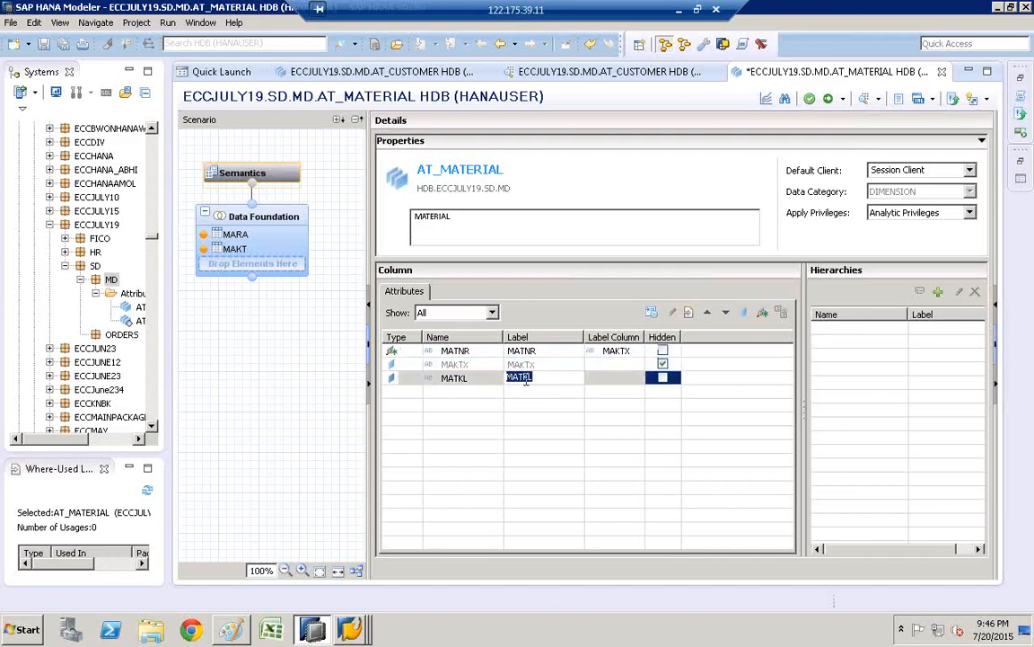
Save and validate, then save and activate AT_MATERIAL, and restore the Job Log panel
click(810, 100)
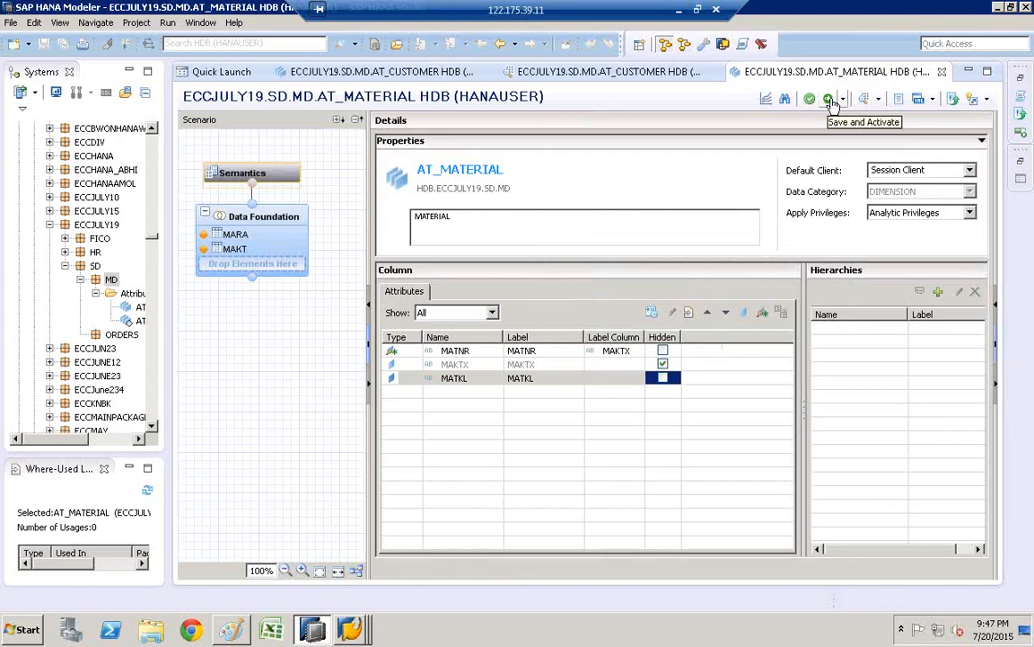
click(831, 101)
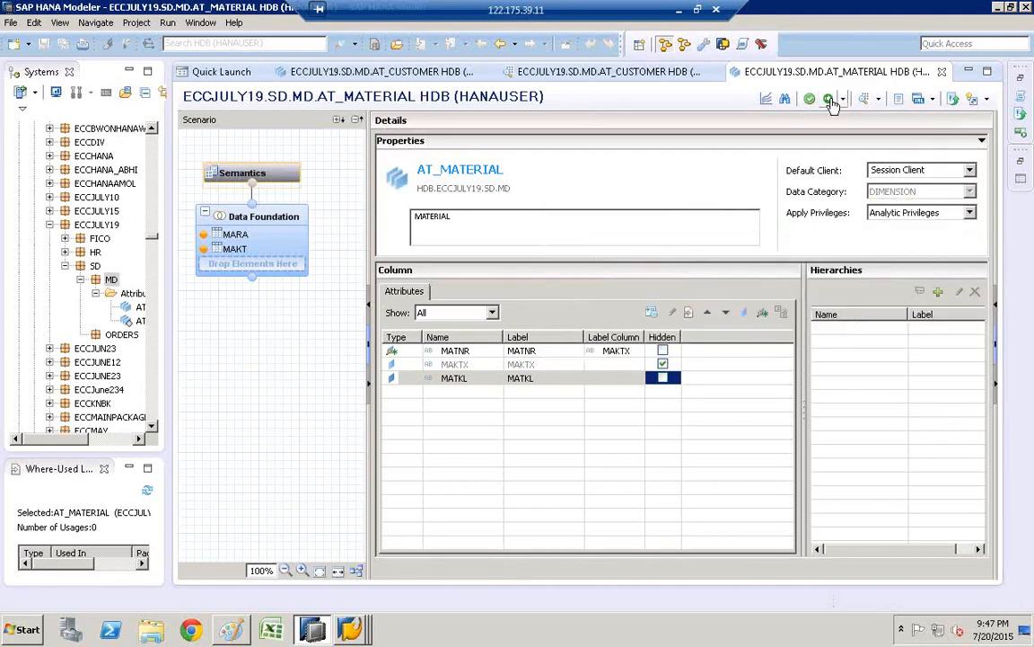
click(1023, 82)
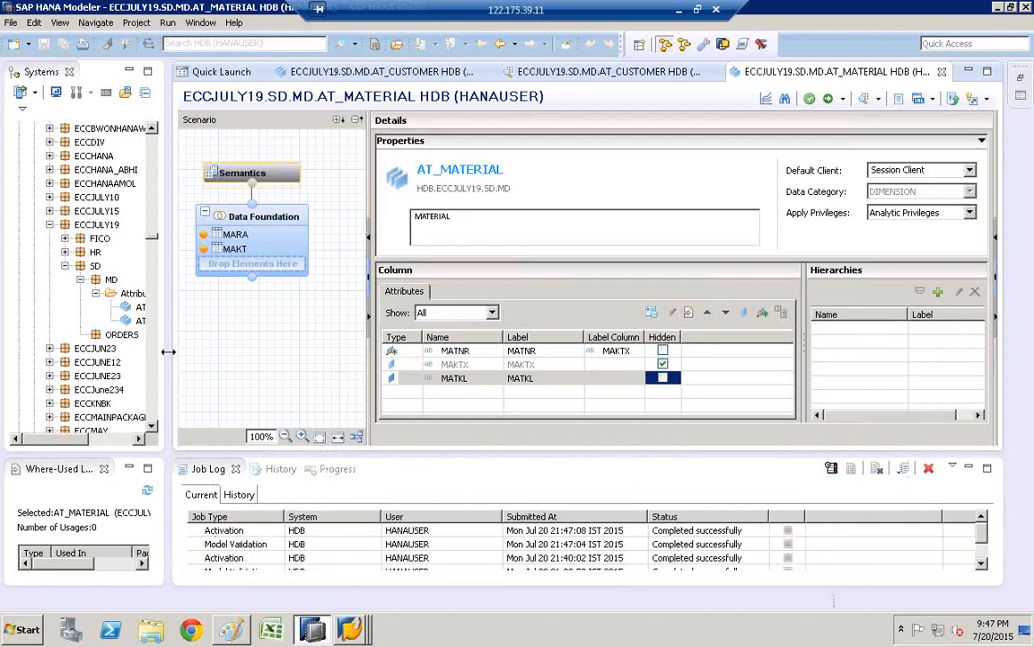
drag(168, 351, 284, 351)
Open a Data Preview of AT_MATERIAL on the Raw Data tab and autofit the MAKTX and MATNR columns
click(163, 301)
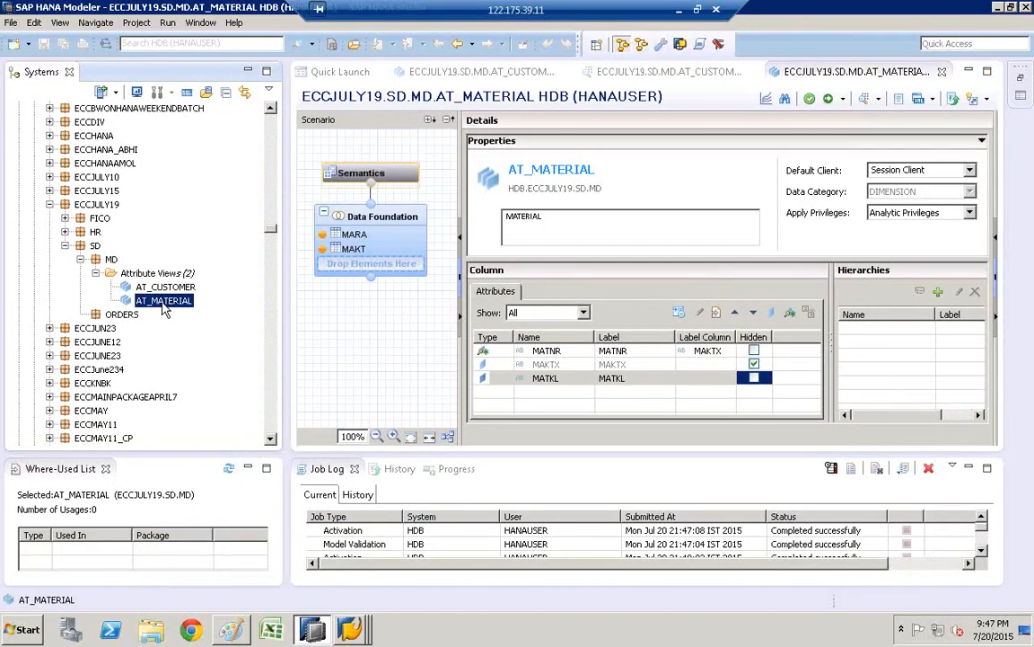
right_click(164, 303)
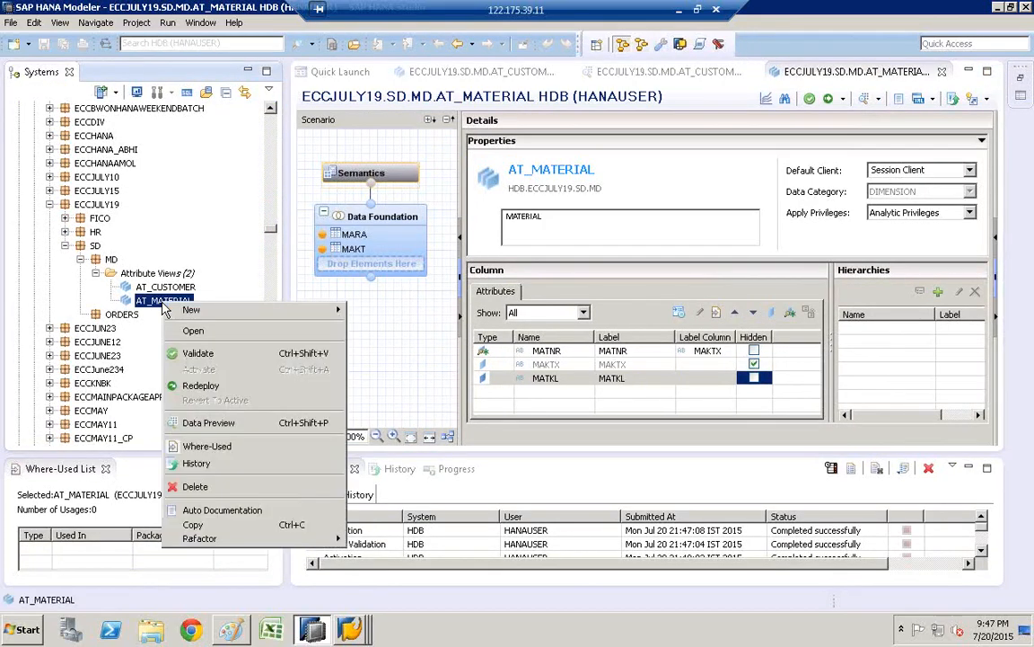
click(249, 425)
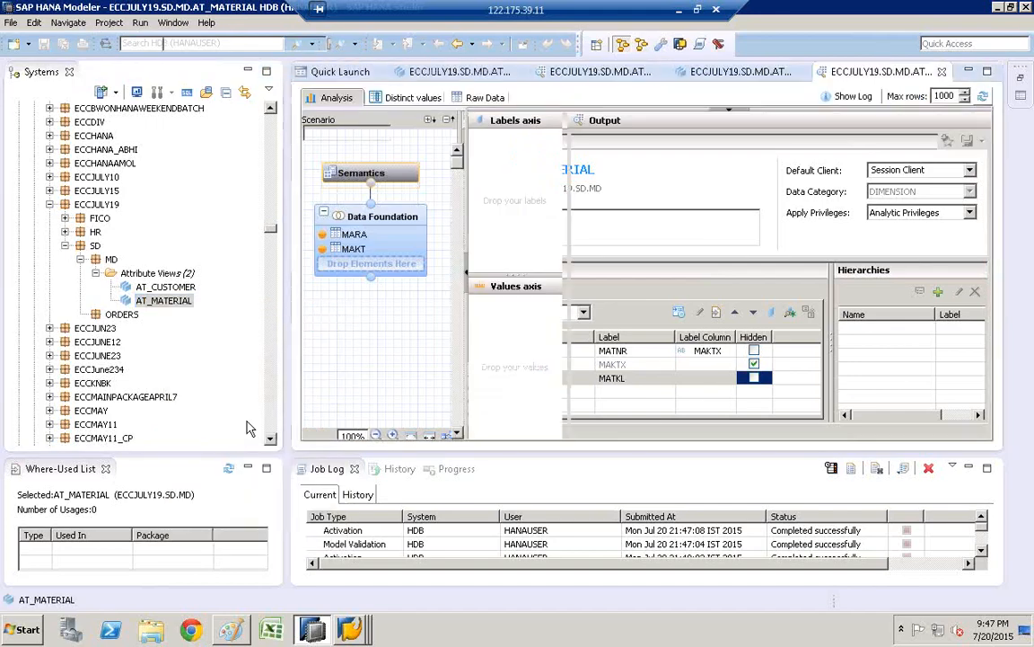
click(477, 102)
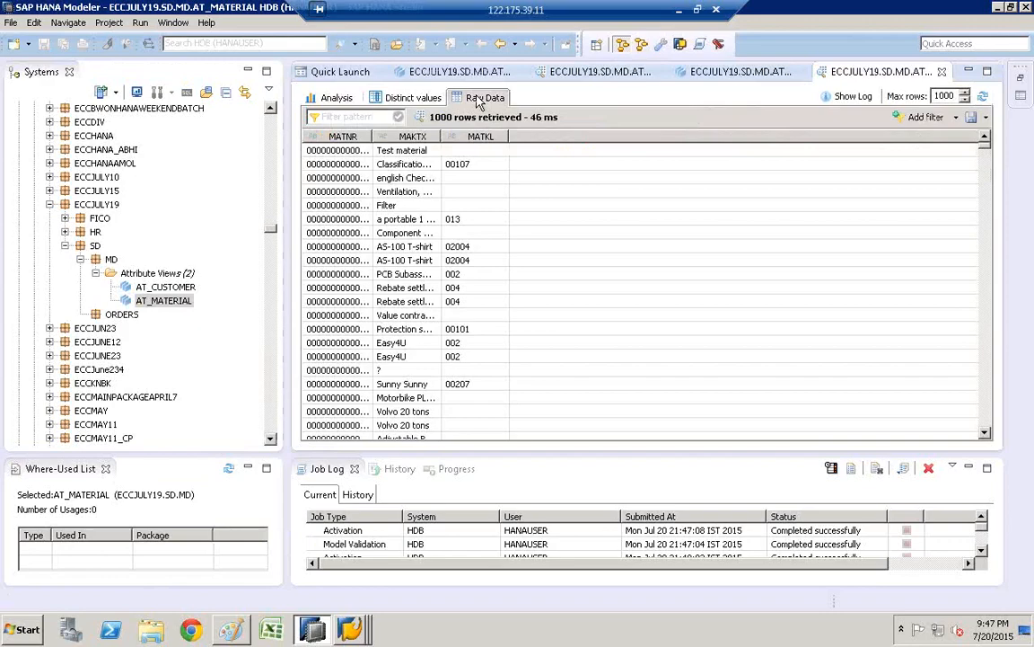
double_click(439, 136)
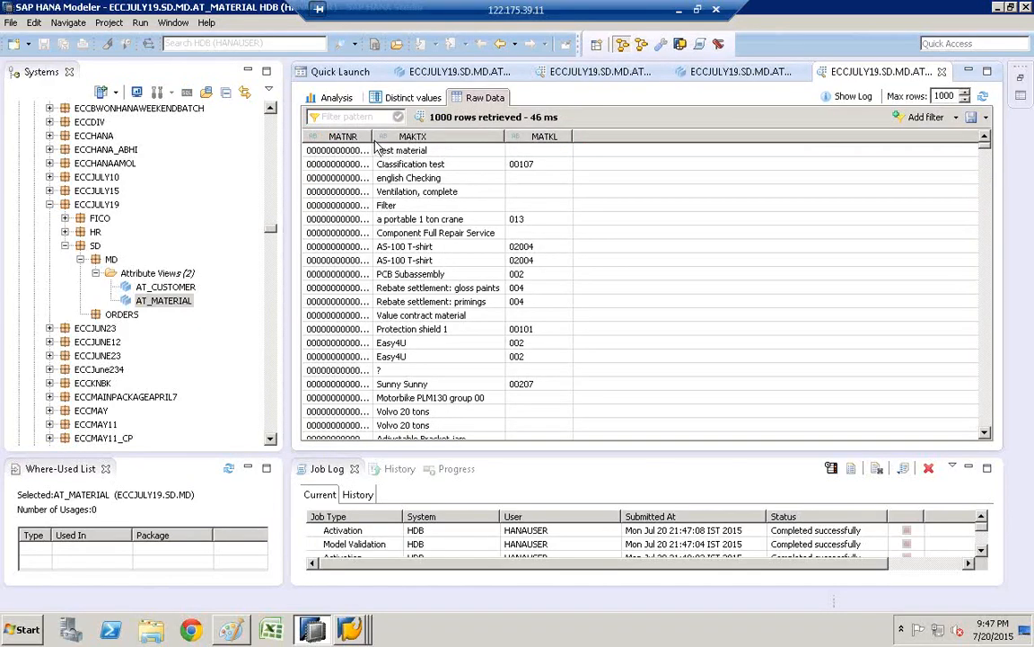
double_click(371, 135)
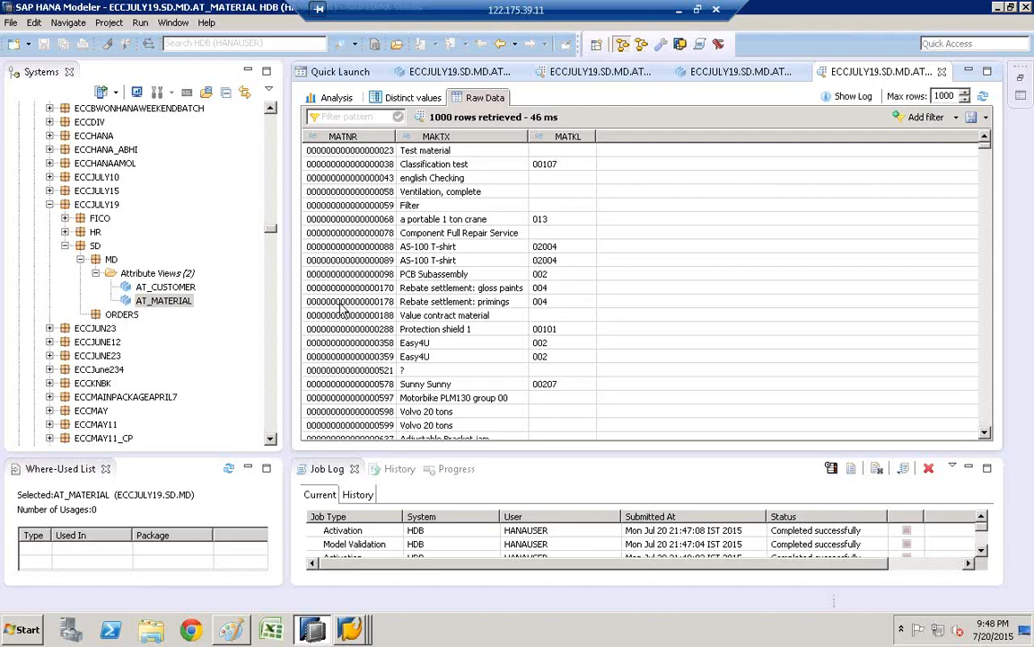
Create a new attribute view in the MD package named AT_TIME with label TIME
click(111, 259)
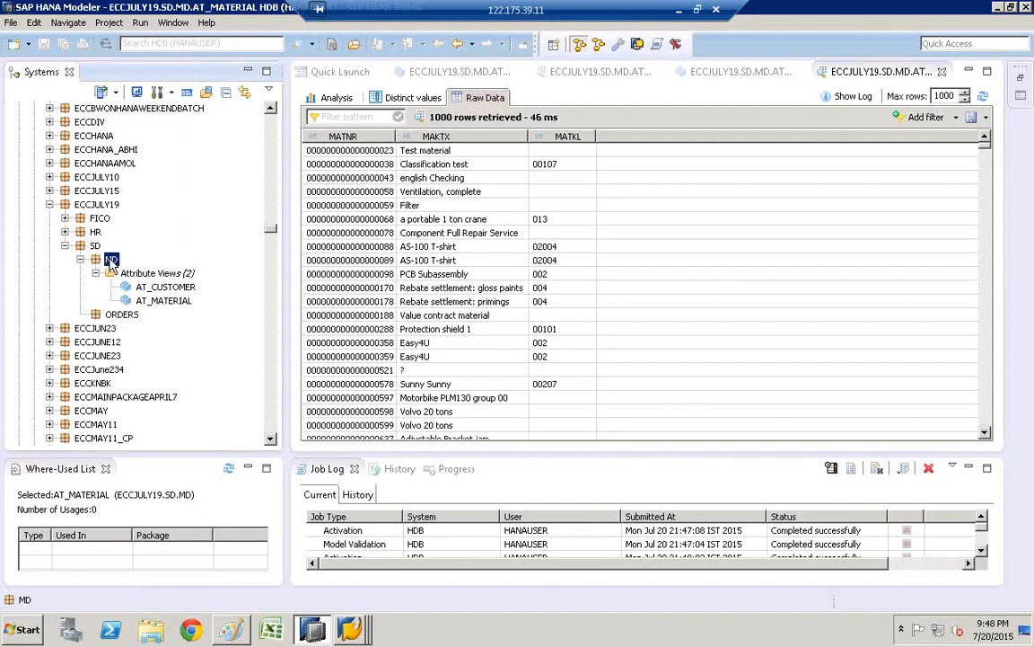
right_click(111, 259)
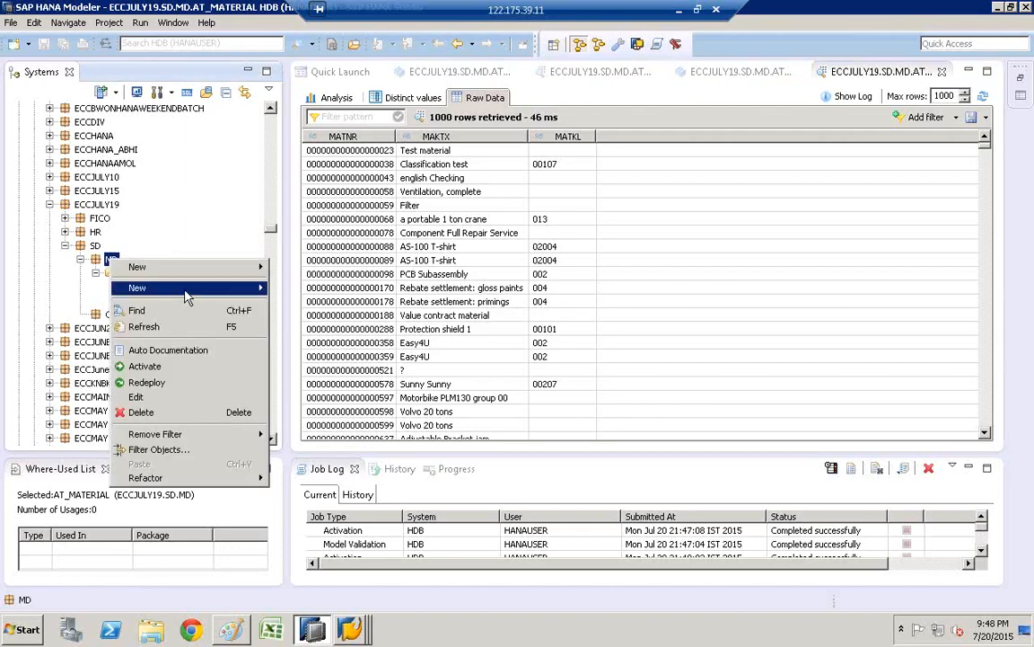
mouse_move(181, 293)
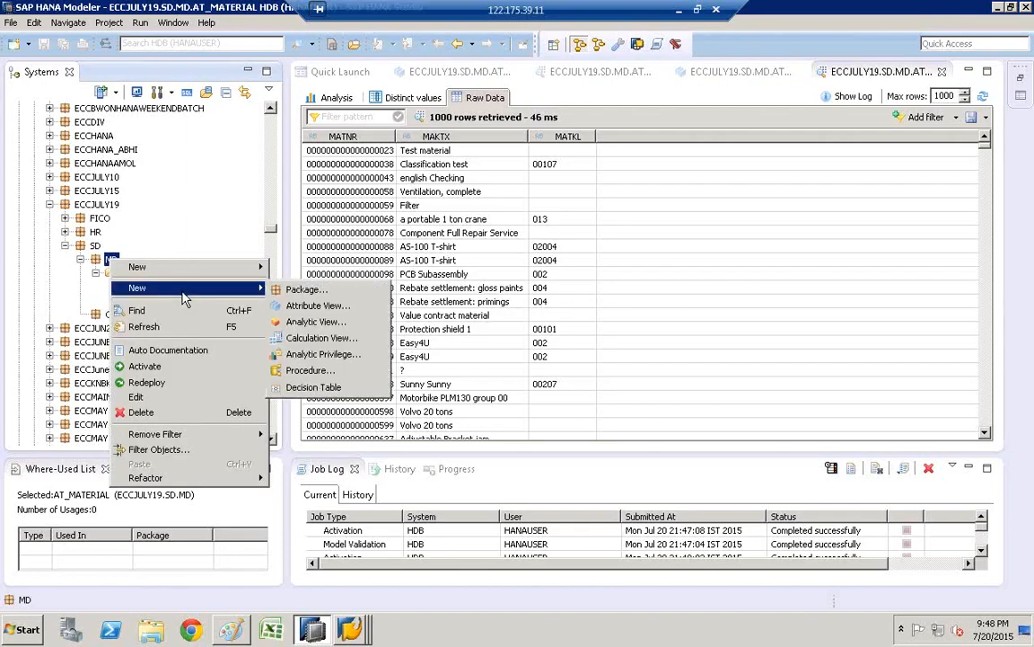
click(308, 309)
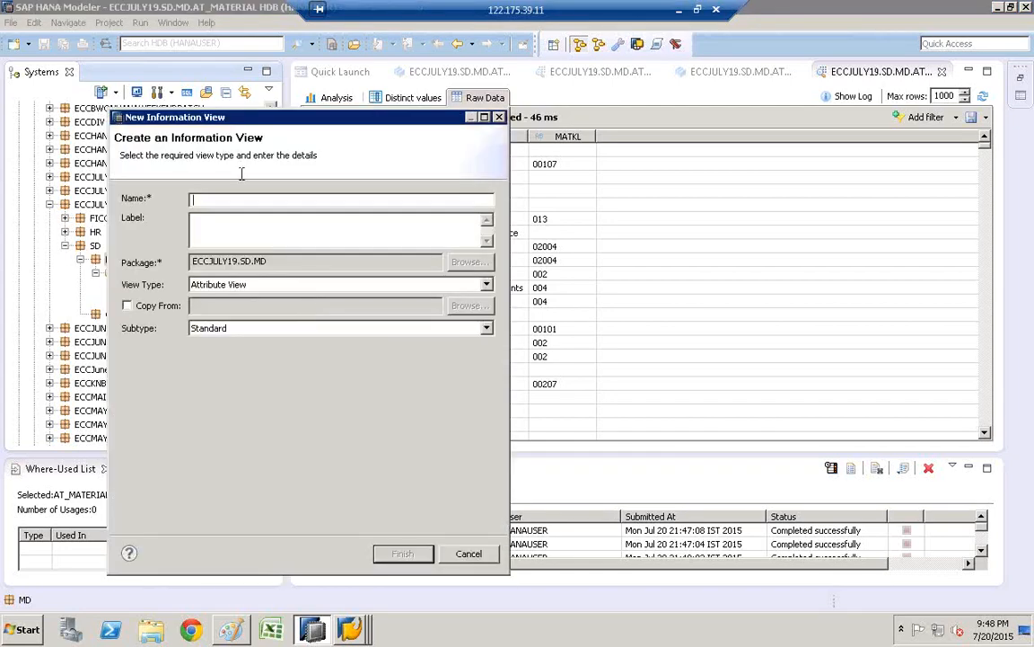
drag(167, 109, 289, 108)
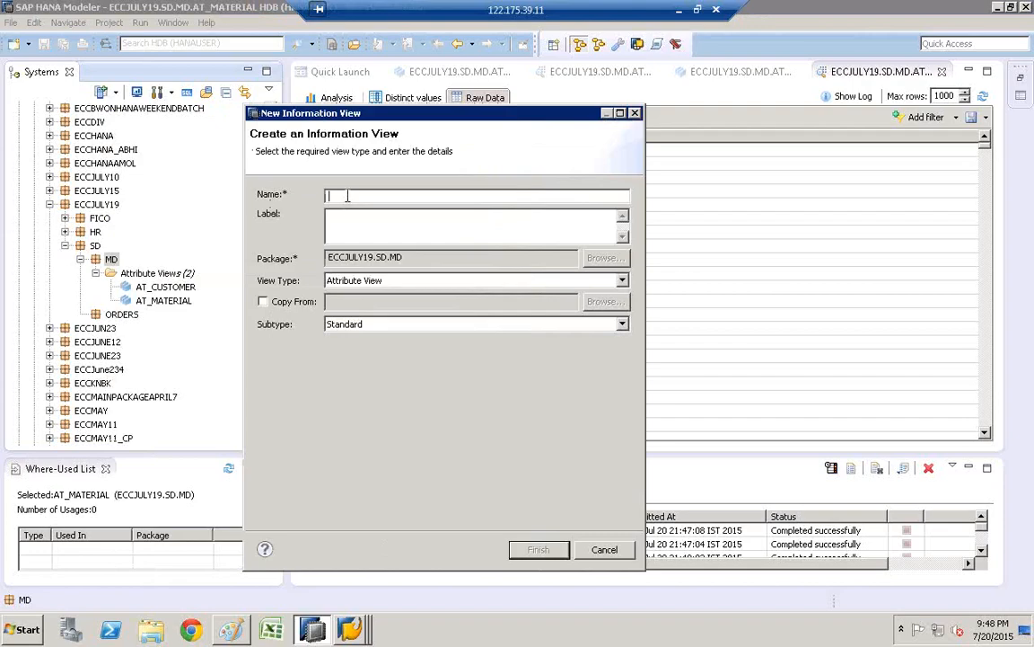
text(AT_T)
text(IME)
click(347, 216)
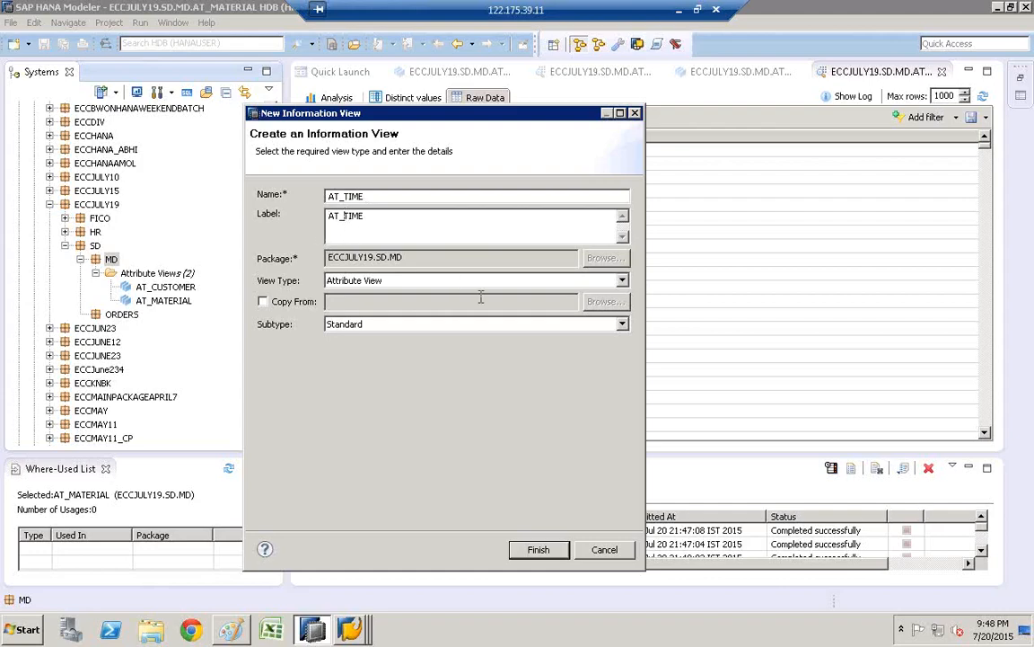
key(BackSpace)
key(BackSpace)
key(BackSpace)
click(353, 216)
Set the view subtype to Time with the Gregorian calendar, then switch to the Paint sketch
click(622, 324)
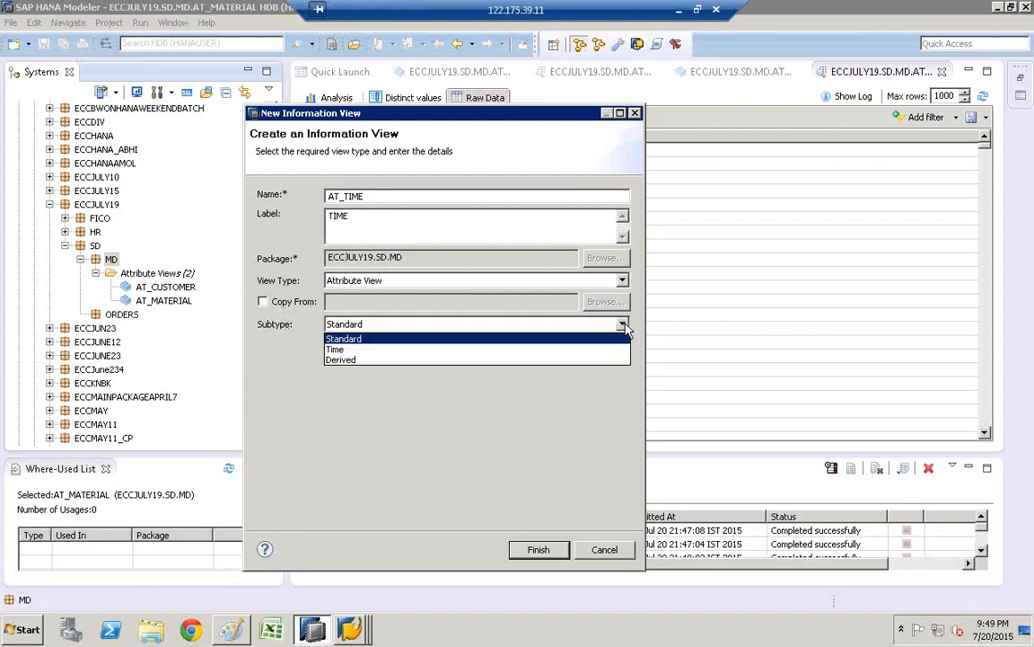
click(370, 349)
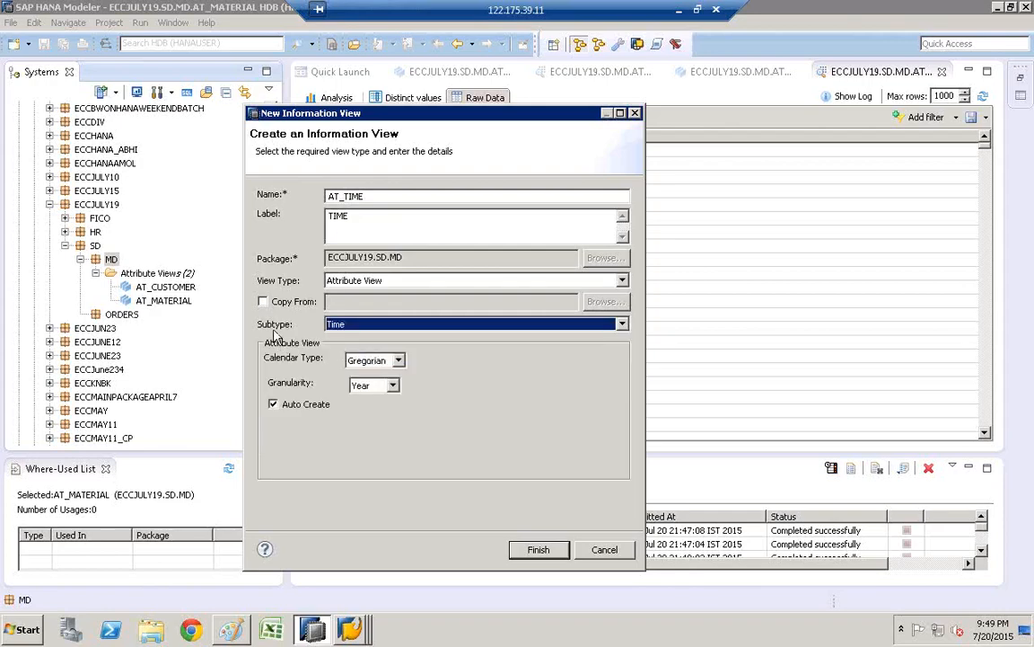
click(372, 361)
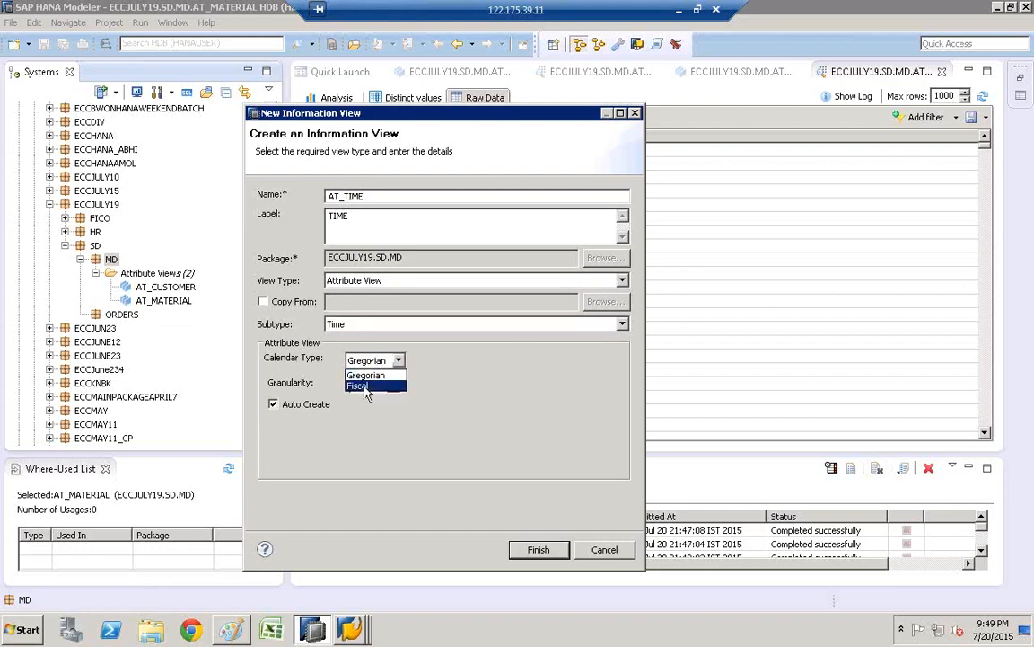
click(366, 375)
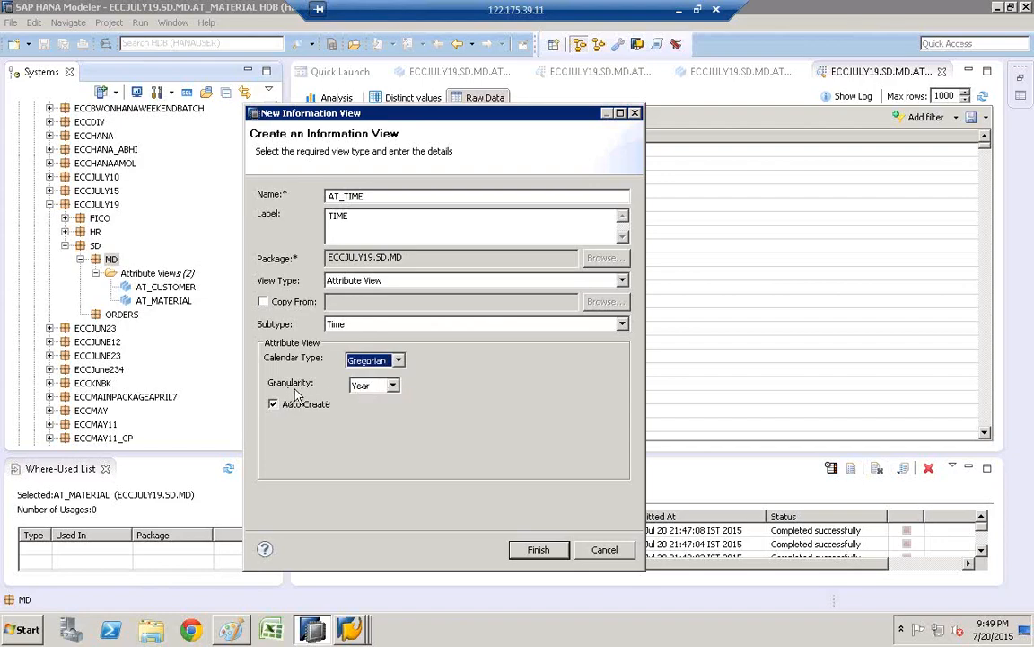
click(232, 633)
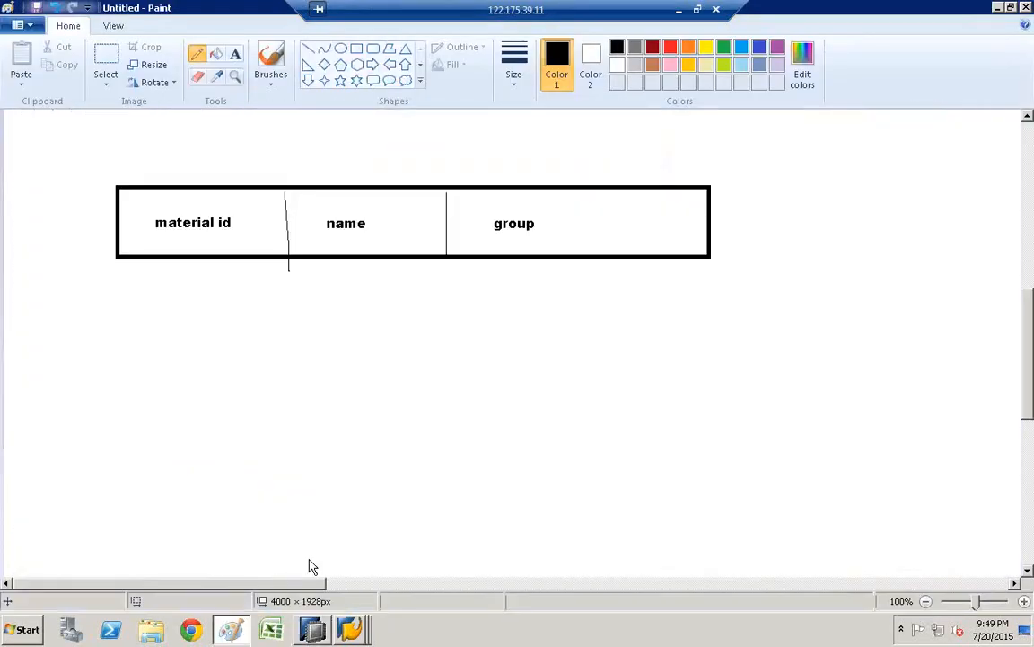
Draw a tall vertical line down the left side and a square box beside it
drag(294, 577, 554, 575)
click(308, 48)
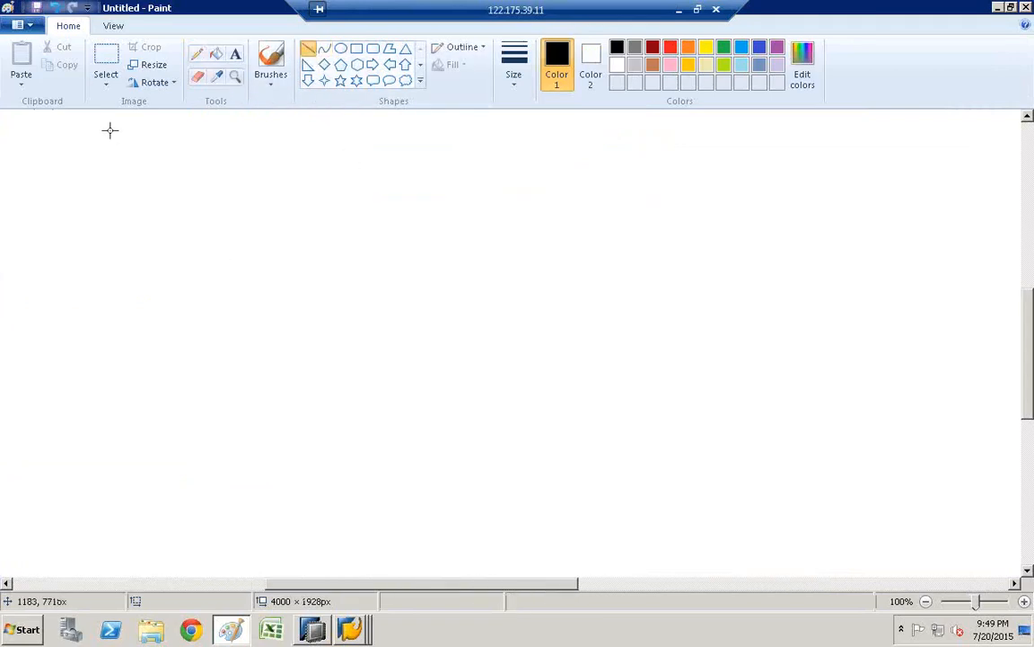
mouse_move(110, 131)
mouse_down()
mouse_move(148, 503)
mouse_move(113, 565)
mouse_move(110, 541)
mouse_up()
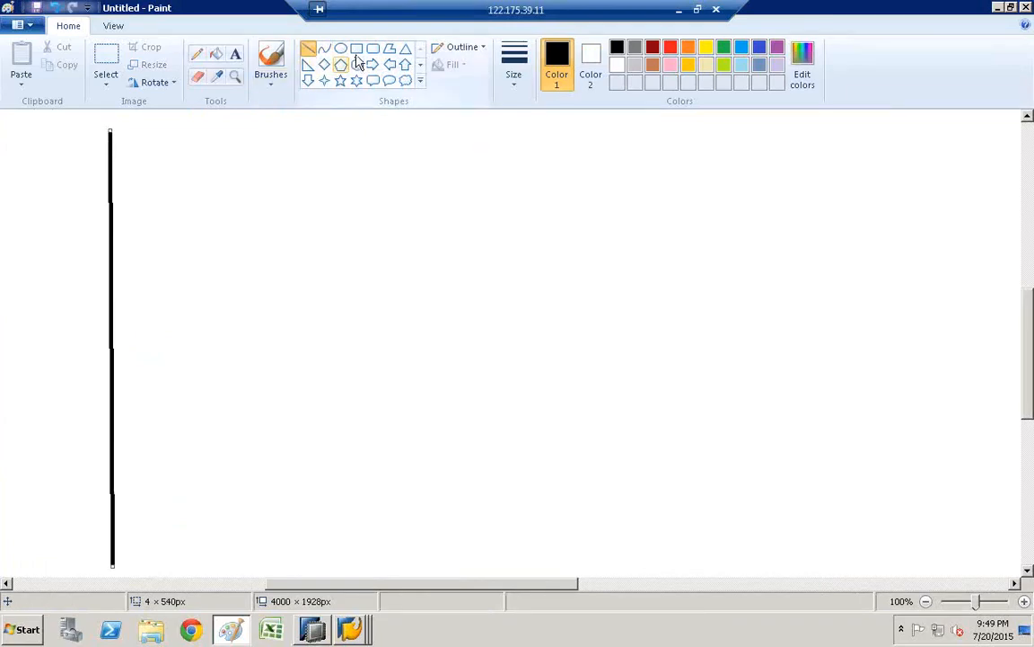
click(356, 49)
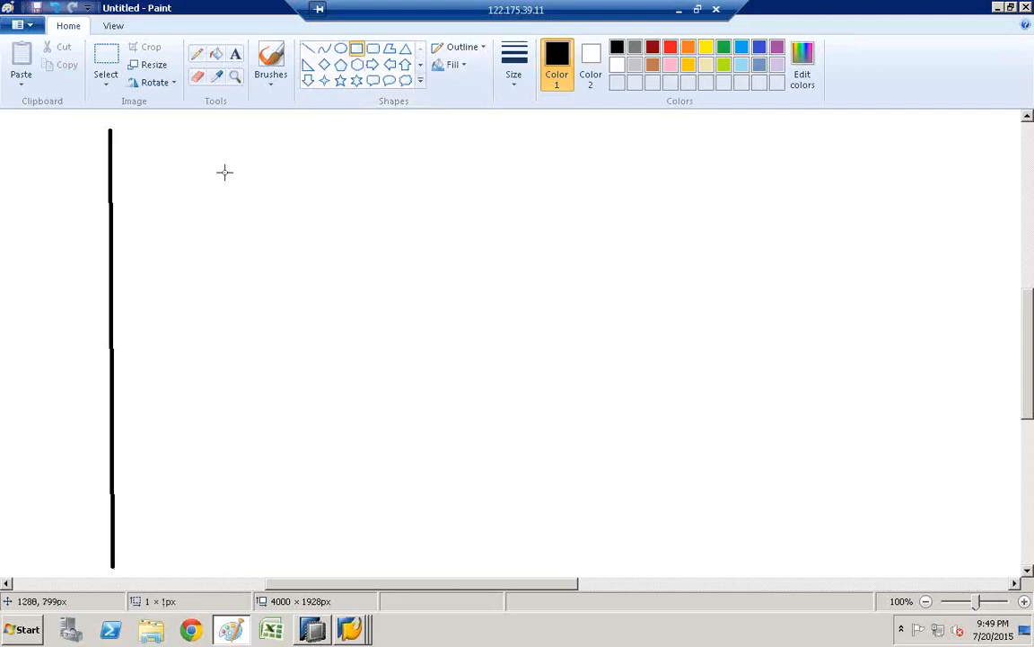
drag(225, 173, 411, 333)
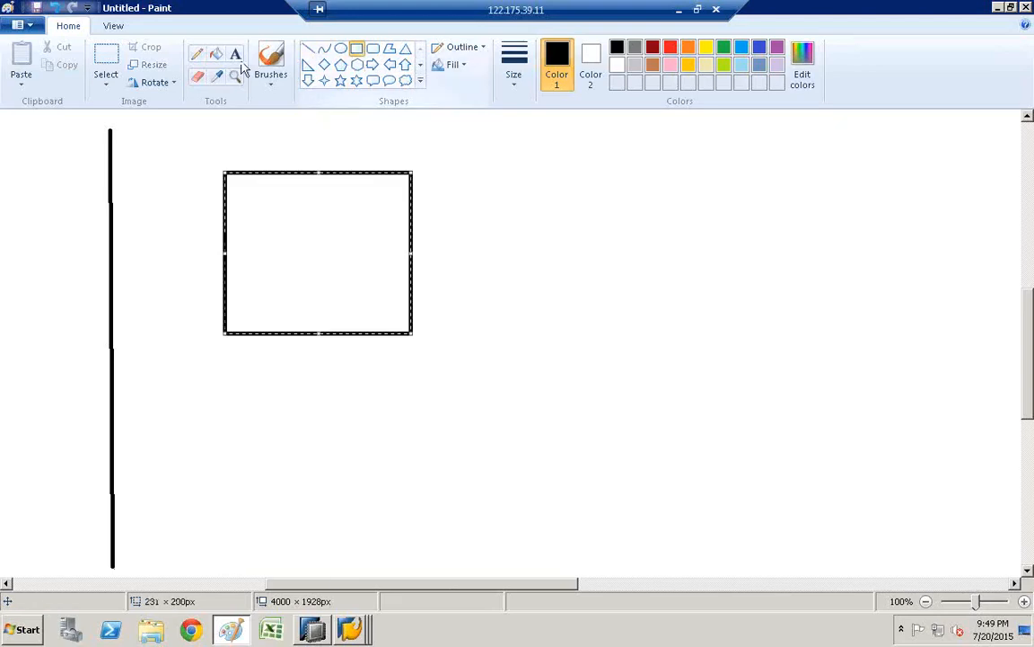
Add a right-pointing arrow from the box and a long thin box after it
click(372, 65)
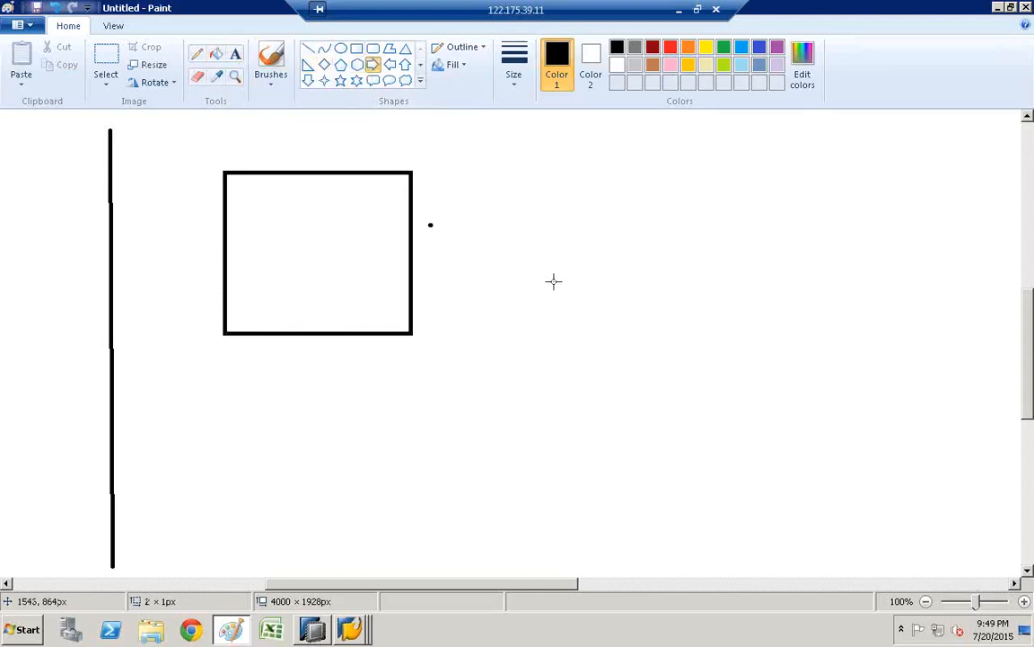
drag(429, 225, 555, 281)
click(357, 50)
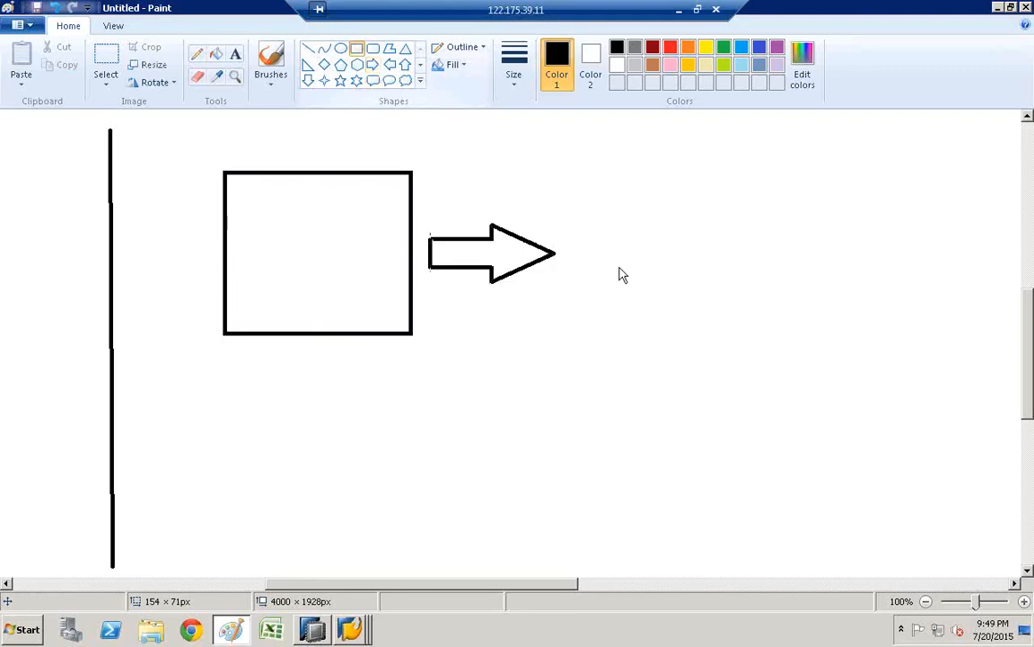
drag(561, 233, 705, 273)
drag(779, 275, 779, 277)
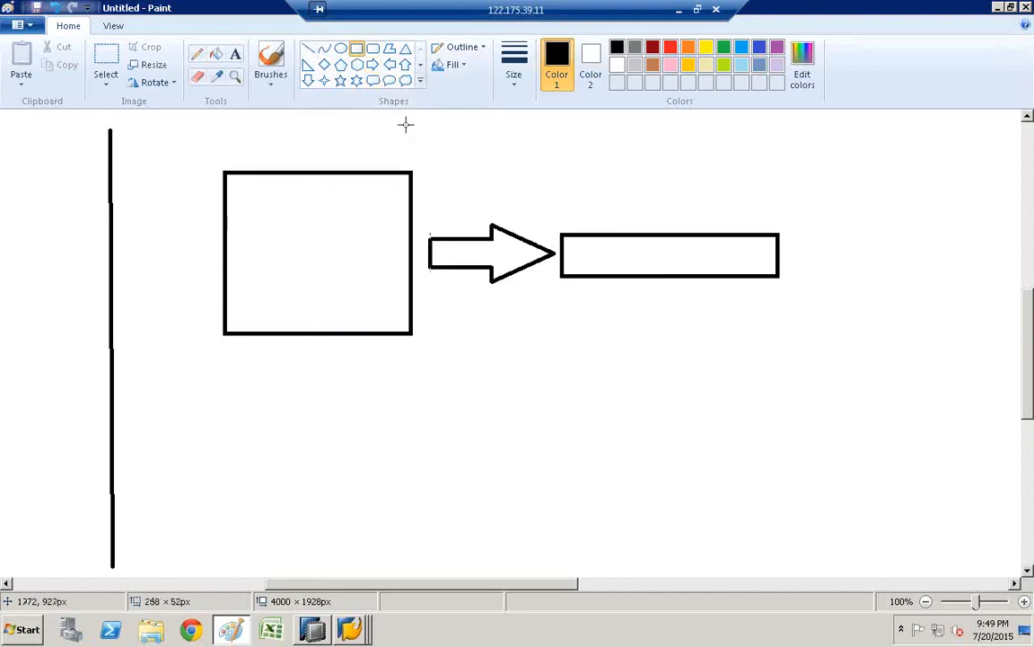
click(235, 54)
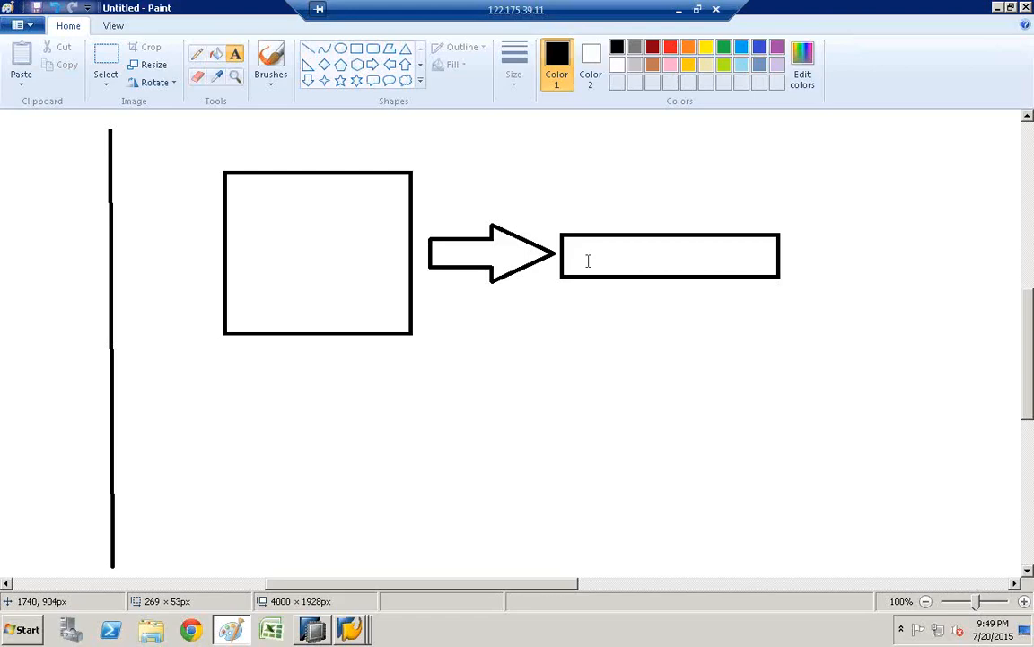
click(698, 9)
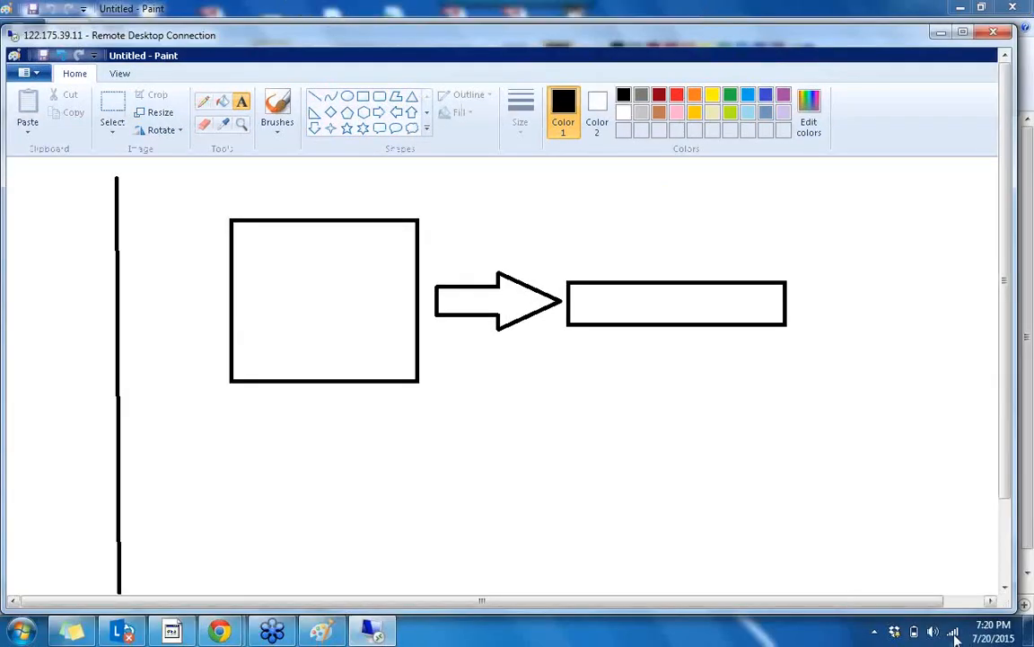
Connect the computer to the mobily_elife wireless network
click(954, 633)
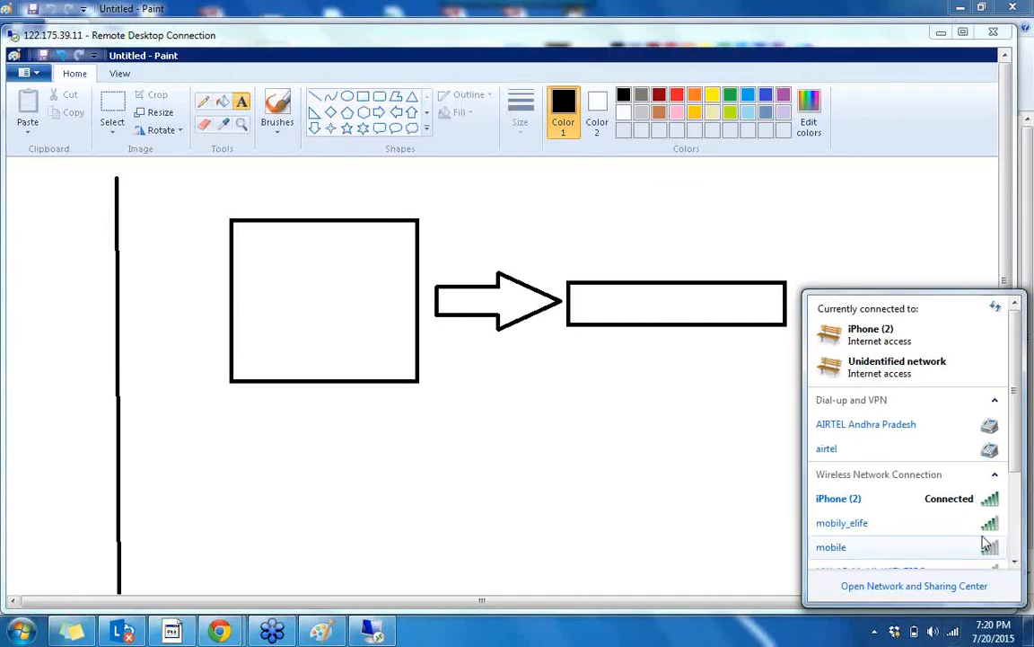
click(927, 526)
click(971, 544)
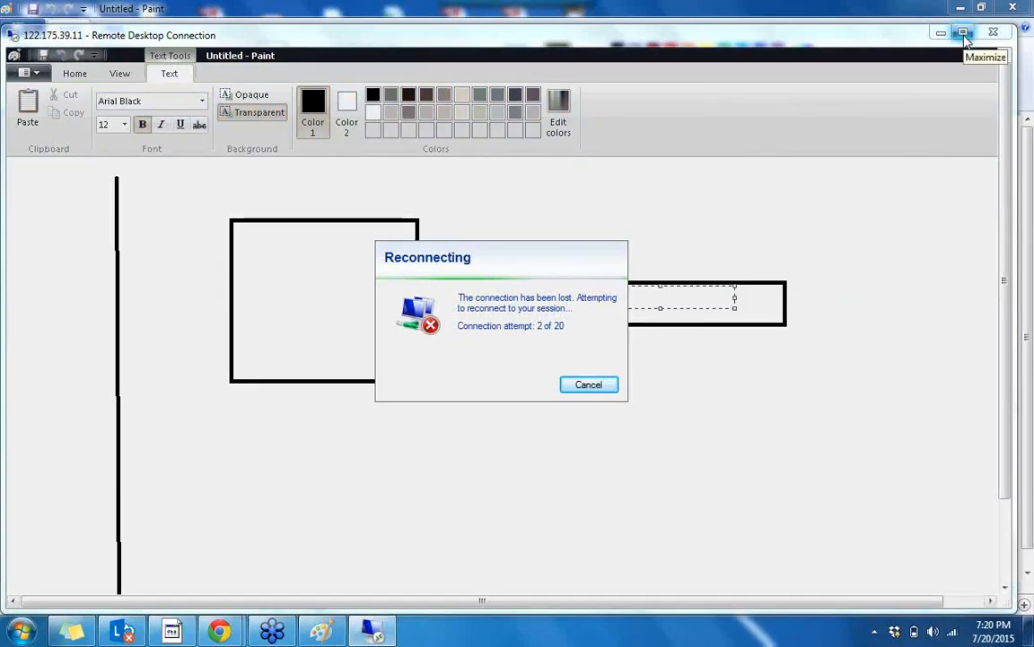
Dismiss the reconnection prompt and restore the remote session to full screen
click(963, 34)
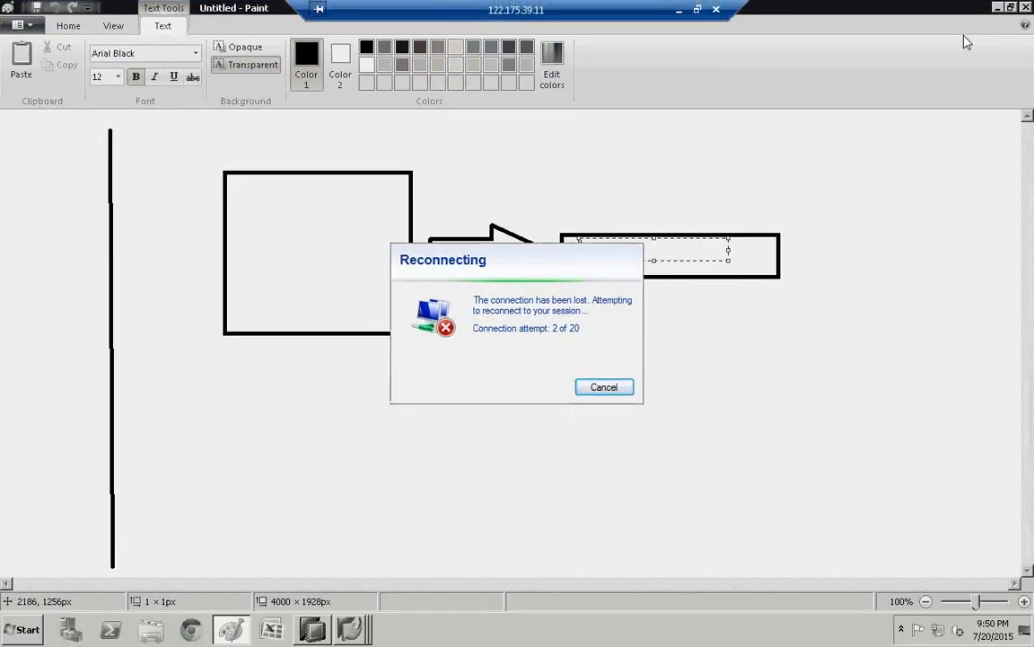
click(697, 9)
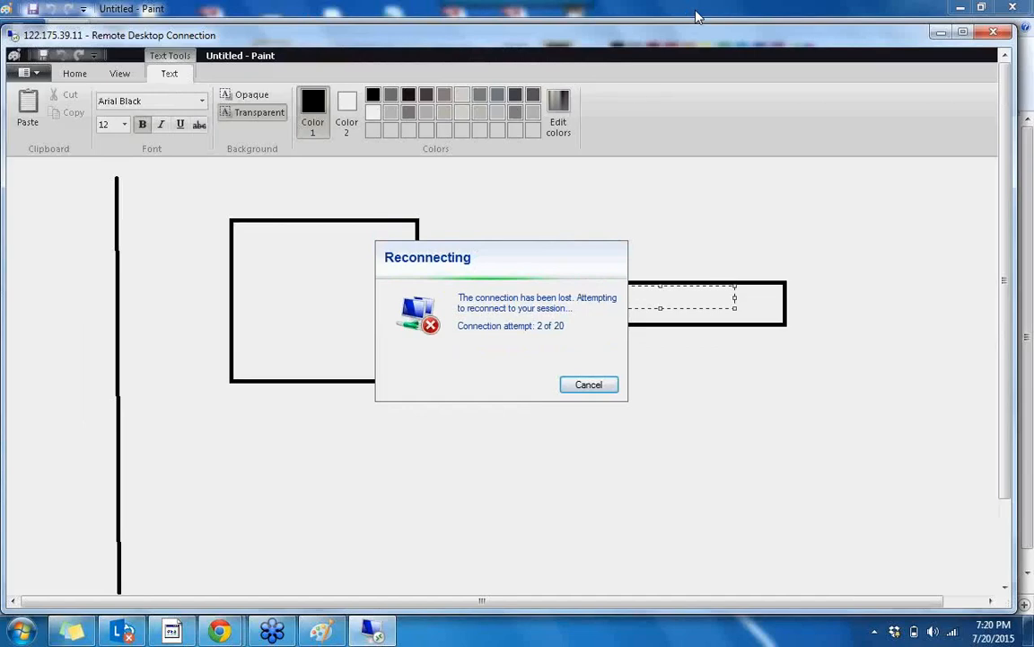
double_click(854, 37)
click(590, 381)
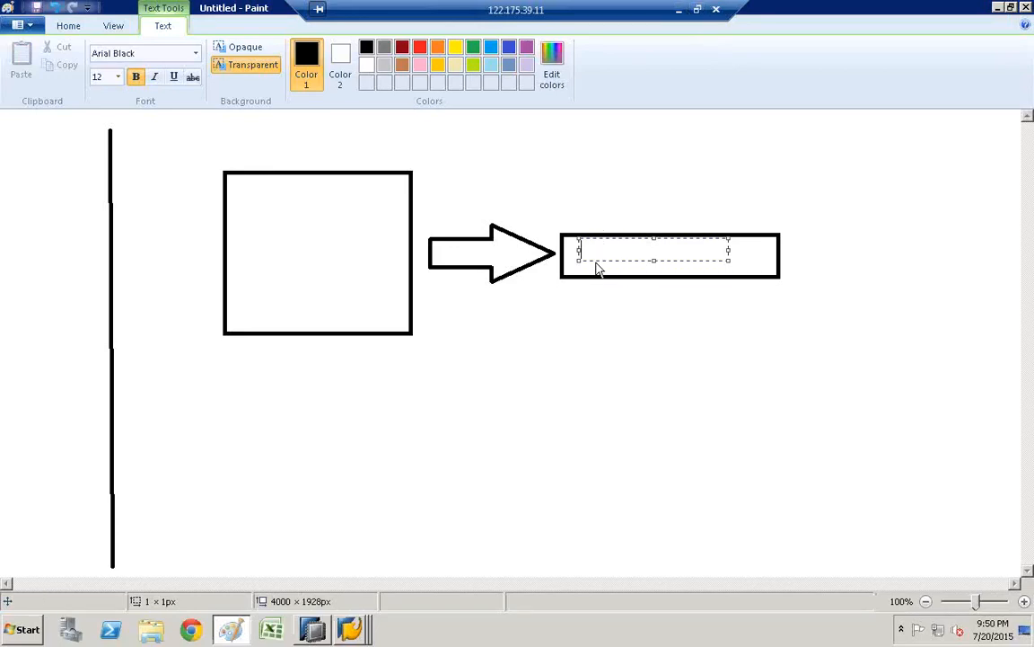
click(696, 9)
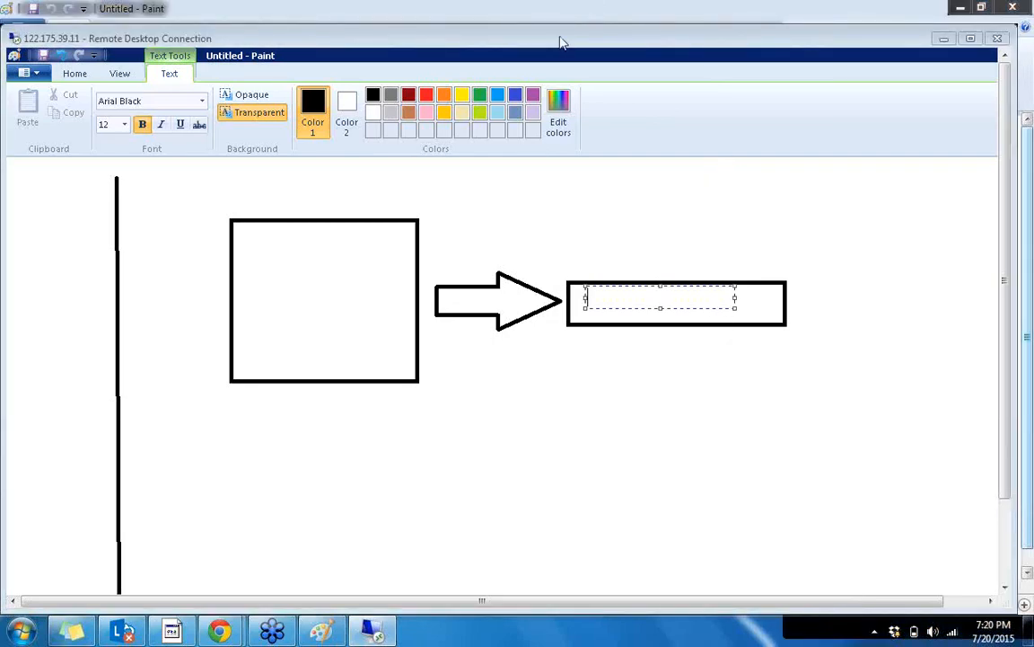
double_click(505, 38)
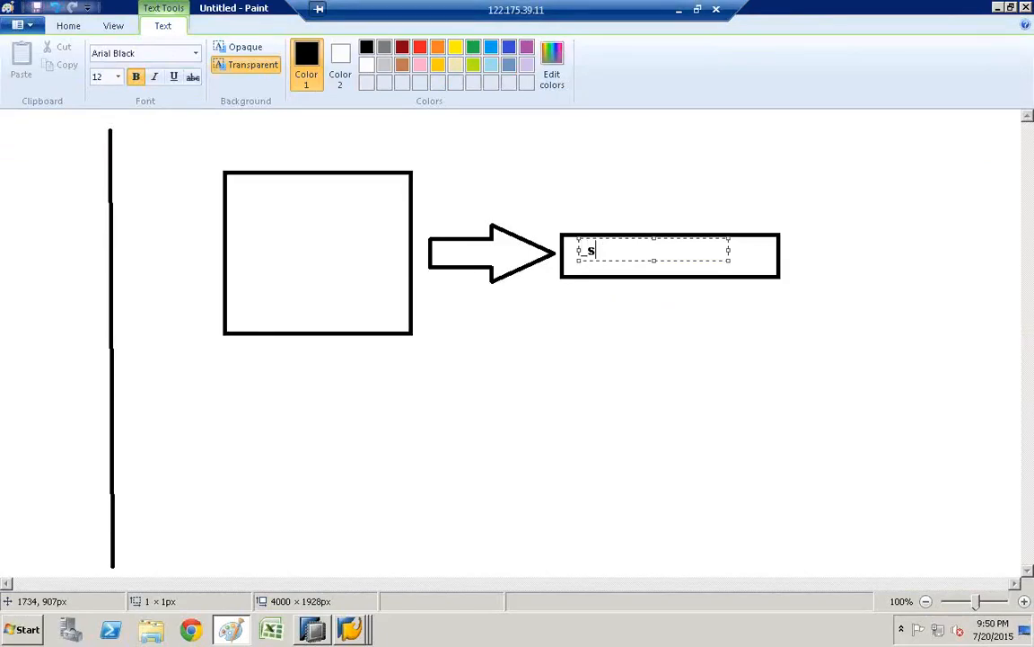
Label the long box '_sys_bi' and ring the label with a freehand pencil circle
text(ys_bi)
click(799, 260)
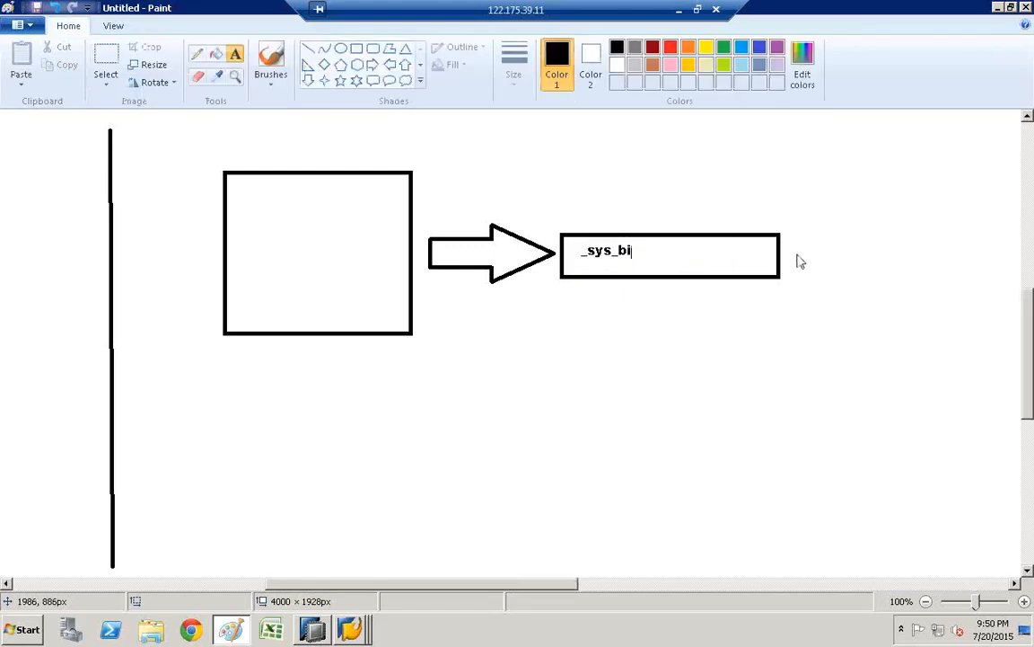
click(197, 54)
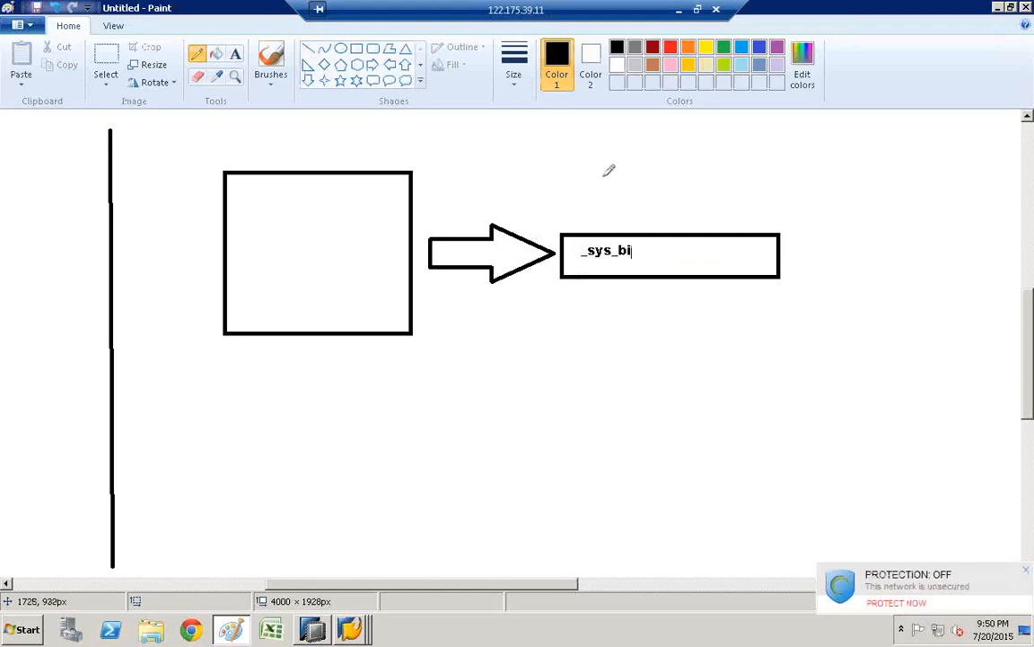
mouse_move(562, 224)
mouse_down()
mouse_move(602, 297)
mouse_move(576, 275)
mouse_up()
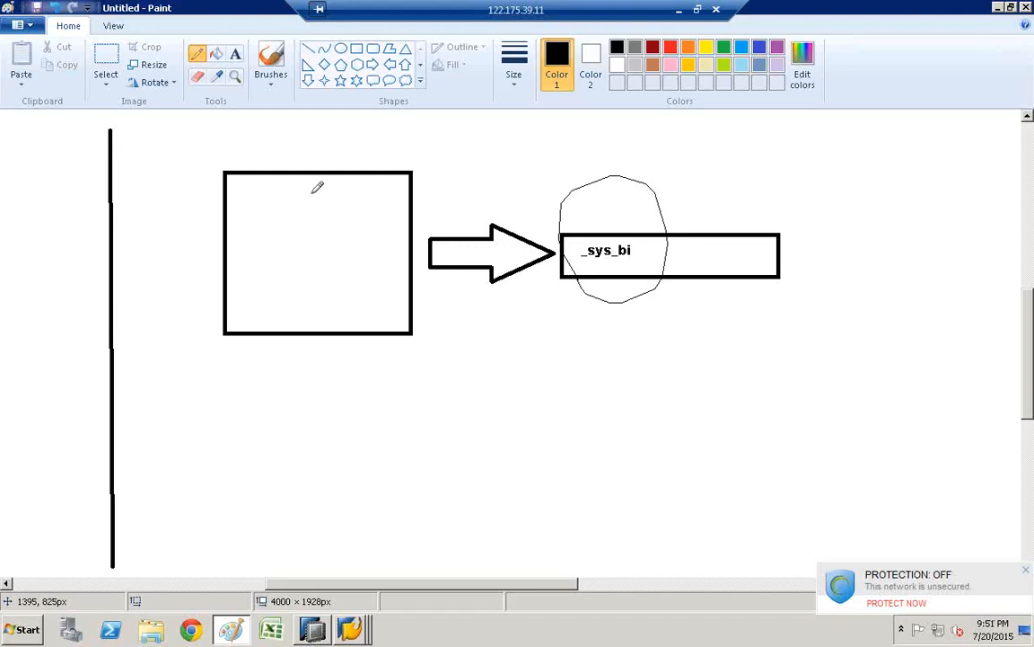
Sketch a circle holding two rough rectangles in the left box and add a 5 label
mouse_move(244, 231)
mouse_down()
mouse_move(334, 175)
mouse_move(374, 274)
mouse_up()
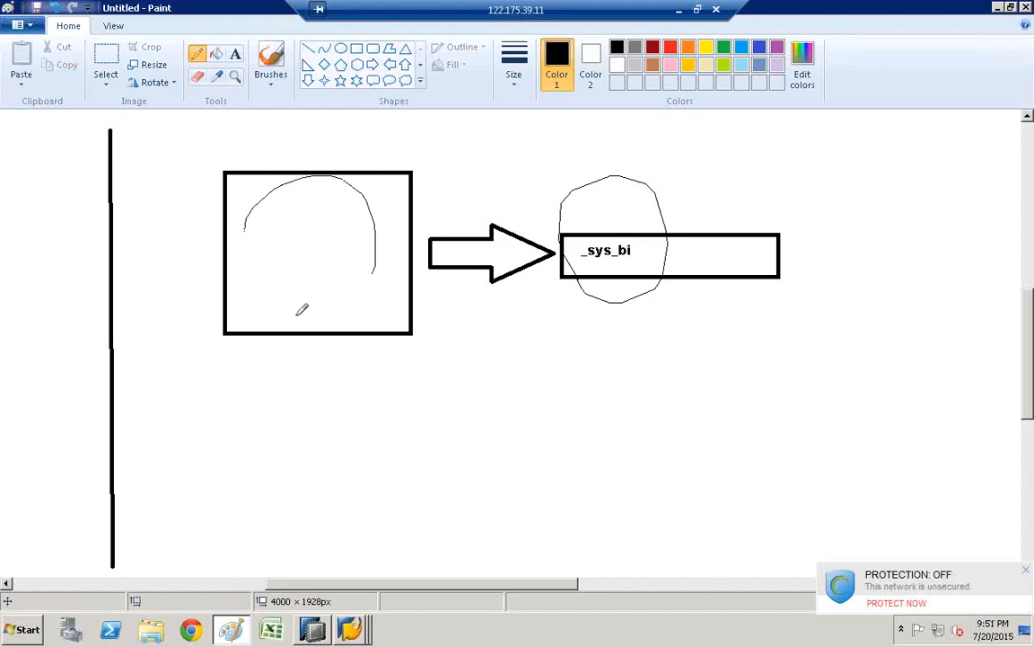
mouse_move(302, 309)
mouse_down()
mouse_move(248, 235)
mouse_move(250, 223)
mouse_up()
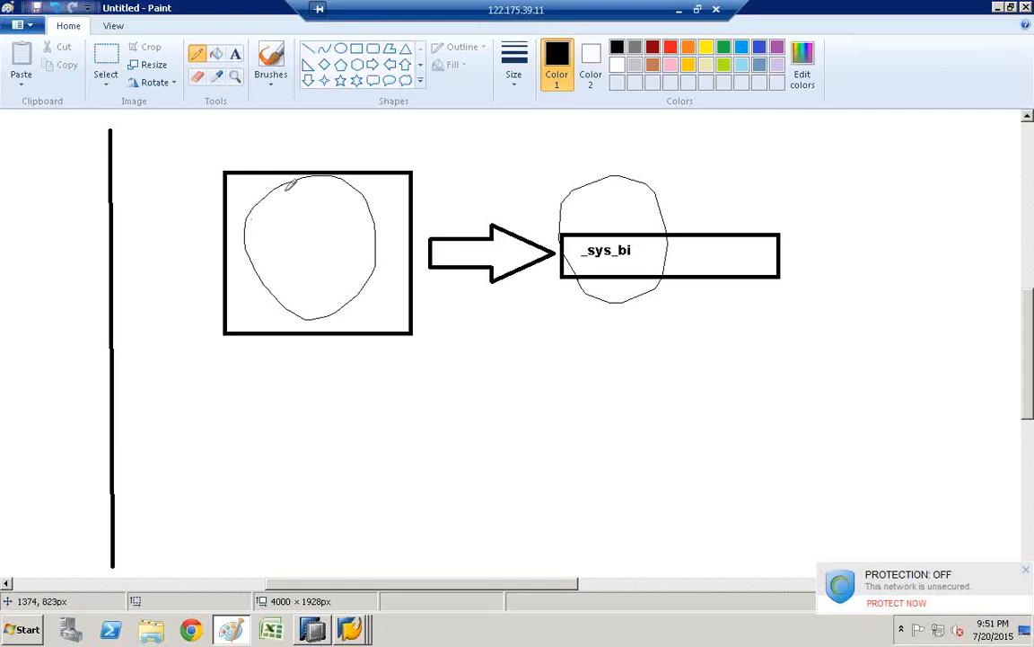
mouse_move(284, 190)
mouse_down()
mouse_move(350, 181)
mouse_move(288, 190)
mouse_move(322, 218)
mouse_move(348, 262)
mouse_move(299, 284)
mouse_up()
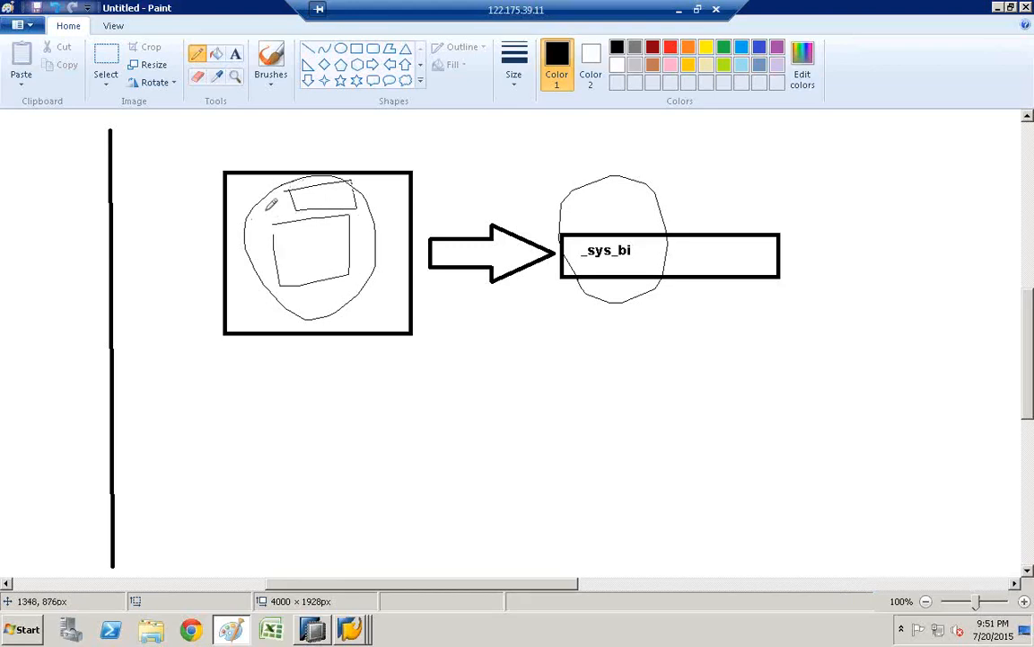
click(235, 54)
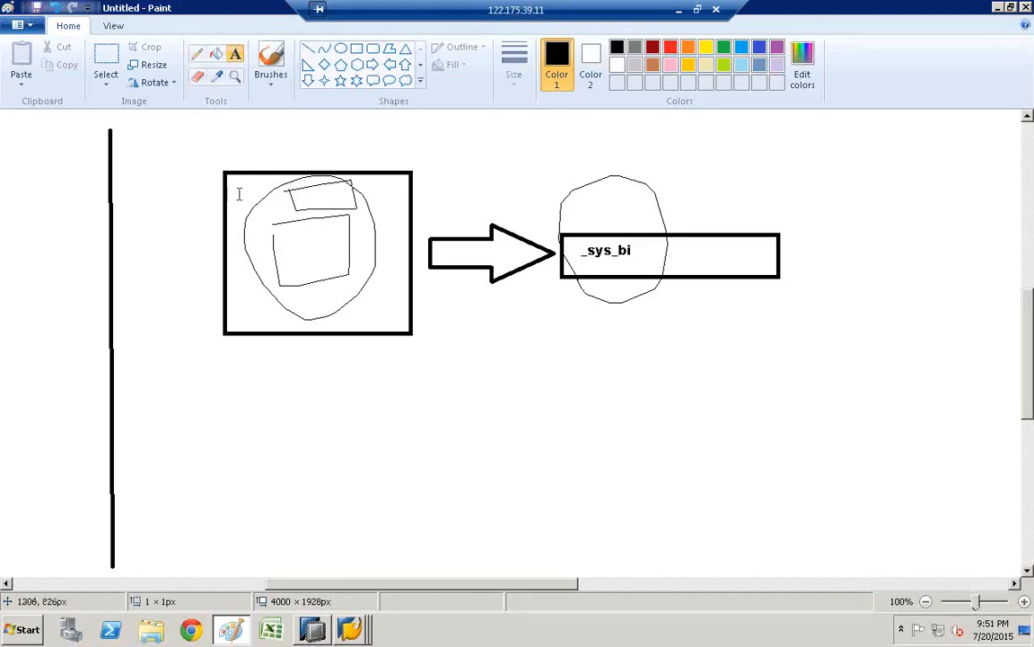
click(239, 194)
click(243, 202)
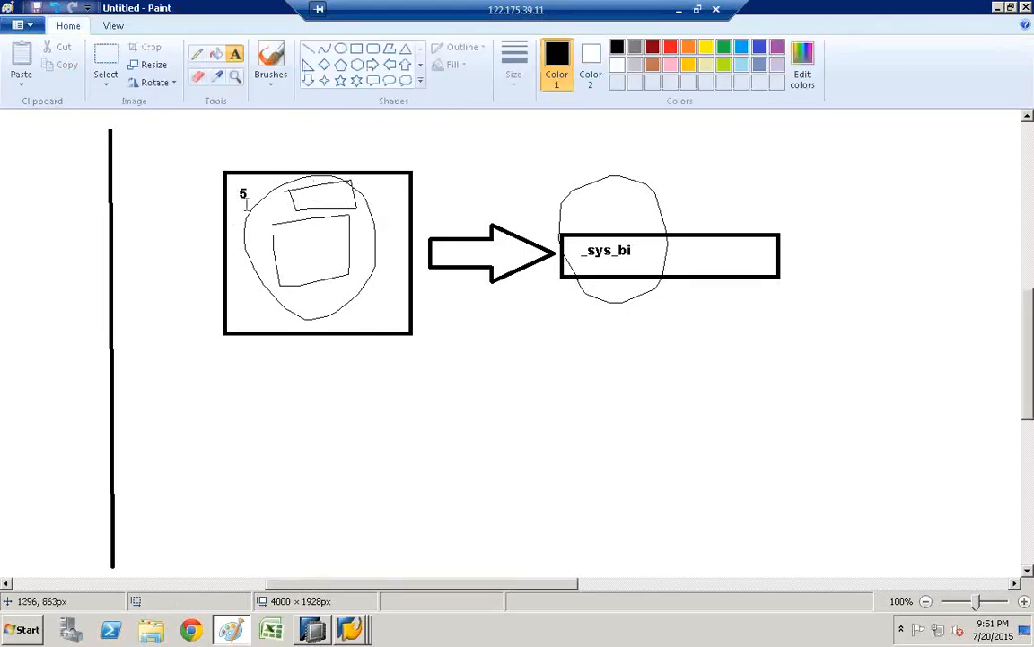
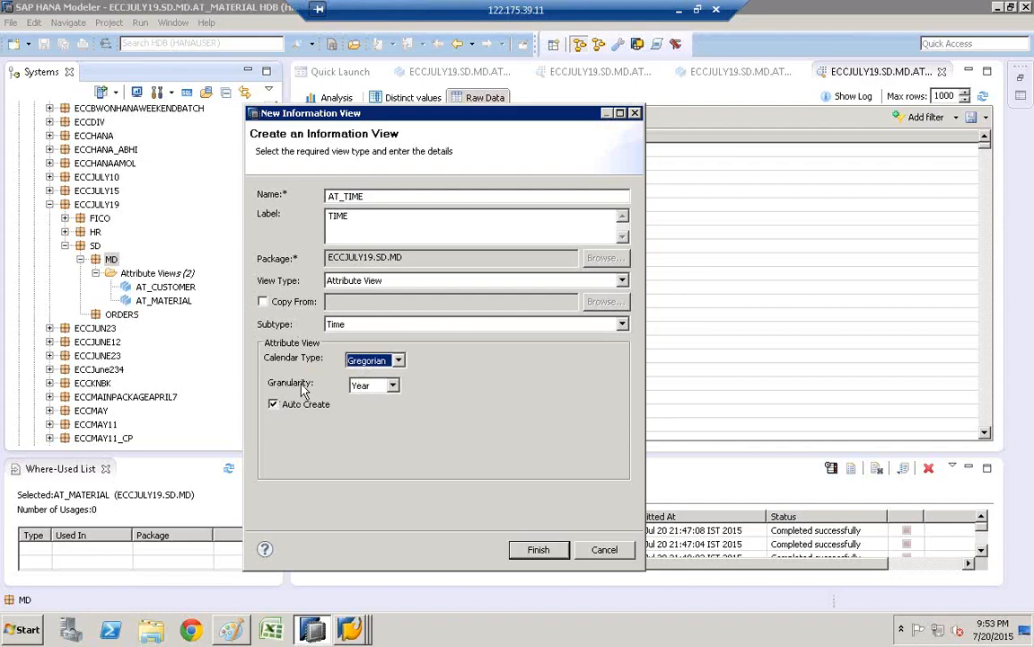
Set the AT_TIME Gregorian time view's granularity to Date, keeping Auto Create checked
click(392, 385)
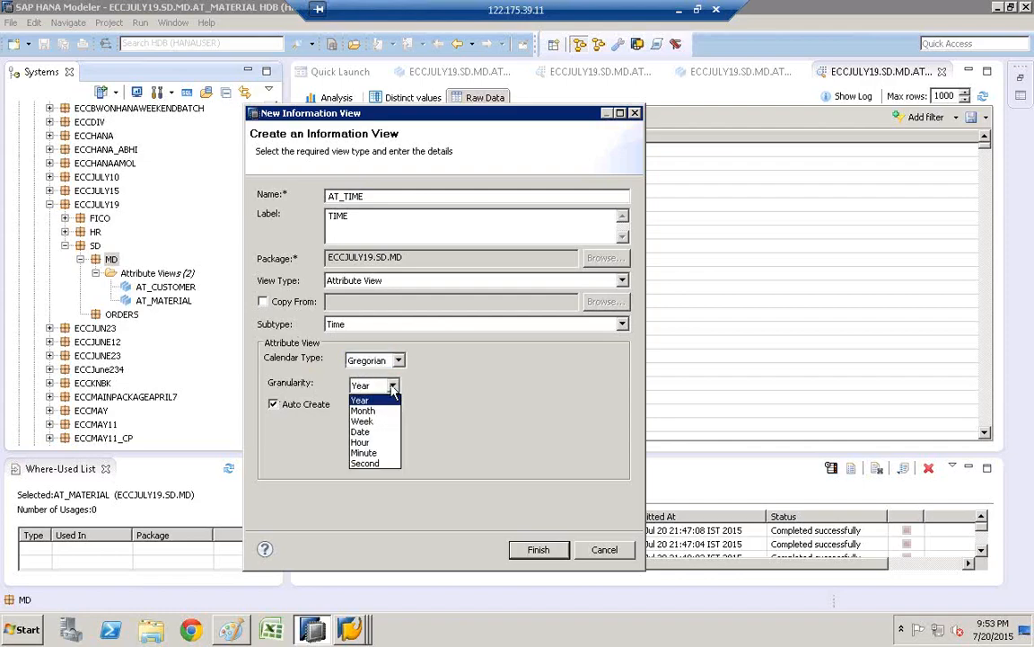
click(381, 437)
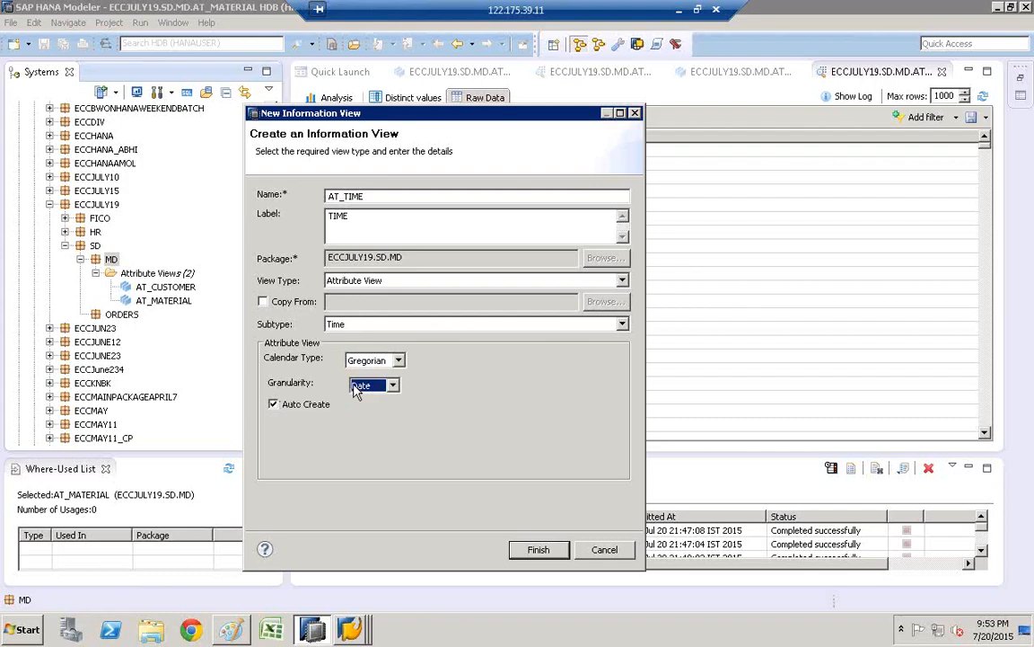
click(274, 405)
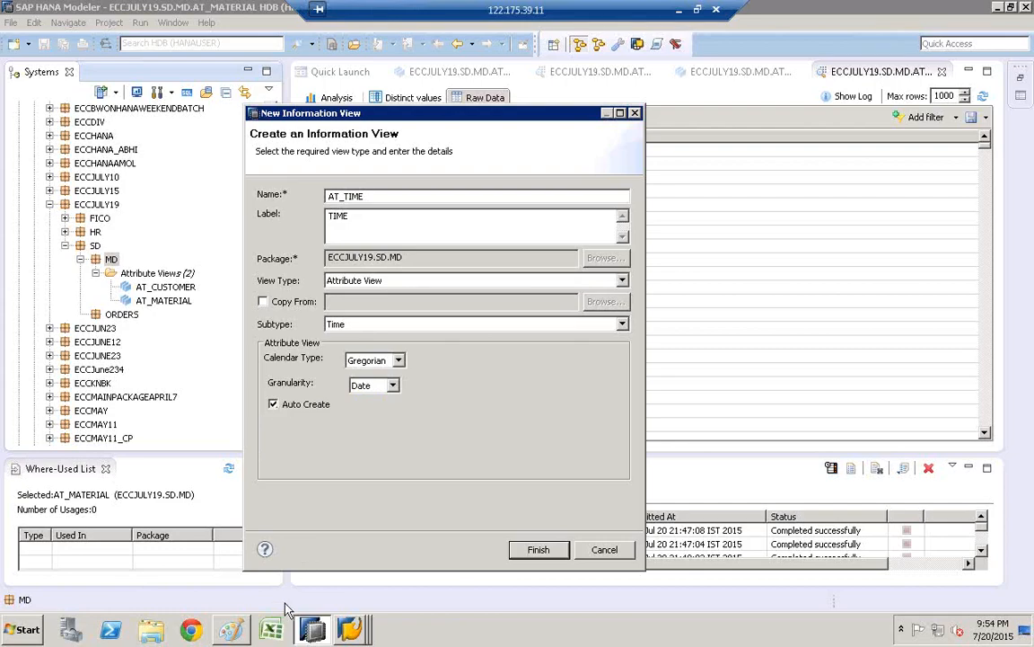
click(233, 624)
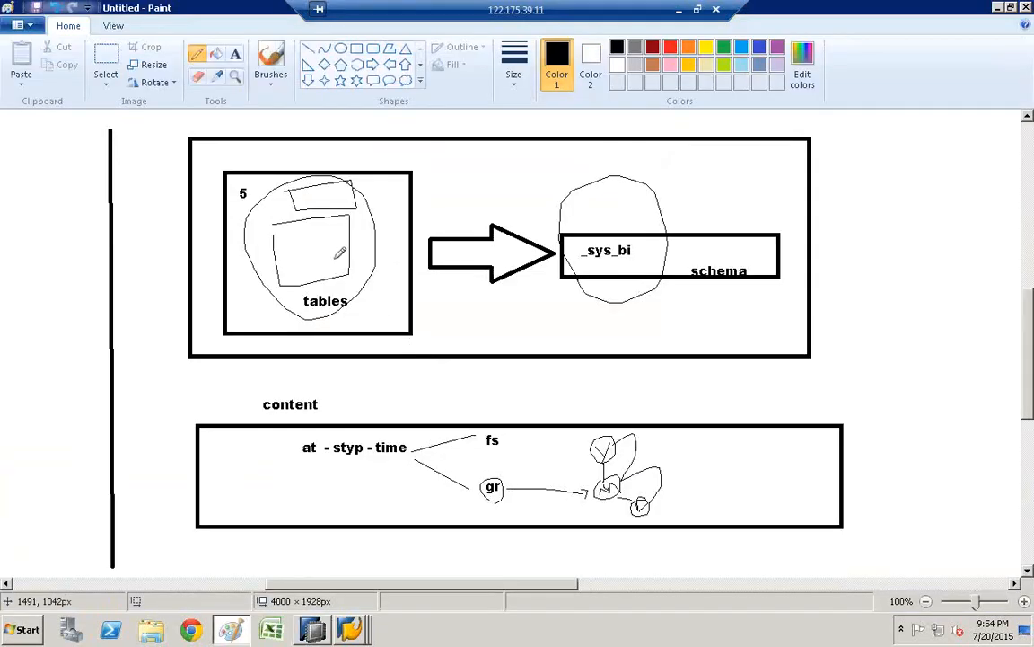
Circle the table sketches and the _sys_bi label, and draw a curve down to the content box
mouse_move(267, 235)
mouse_down()
mouse_move(266, 221)
mouse_move(358, 271)
mouse_move(282, 246)
mouse_move(255, 222)
mouse_up()
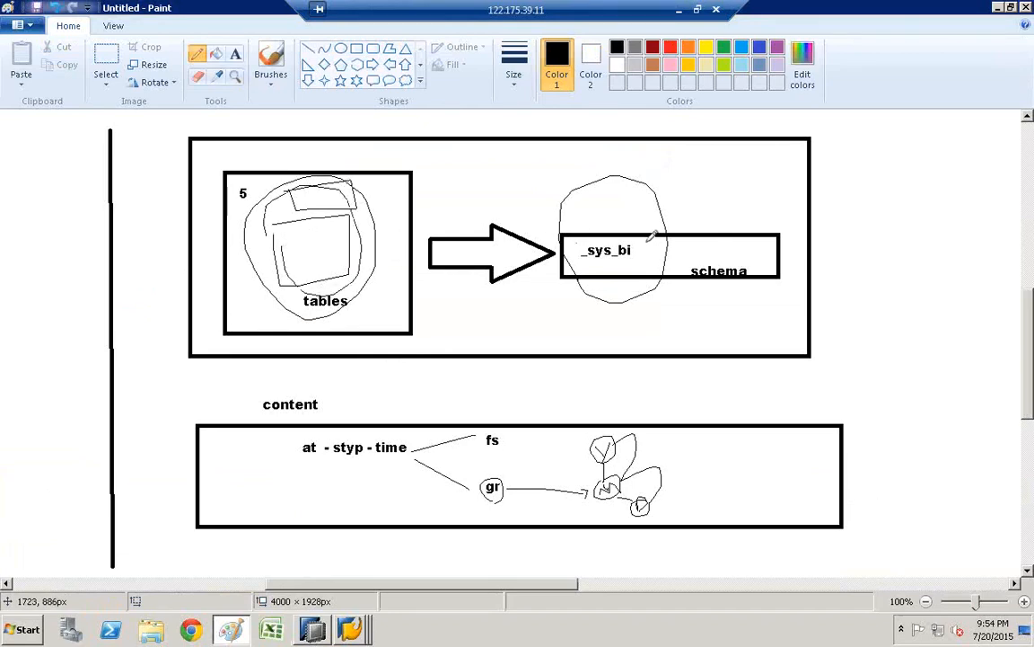
mouse_move(582, 242)
mouse_down()
mouse_move(593, 256)
mouse_move(585, 234)
mouse_up()
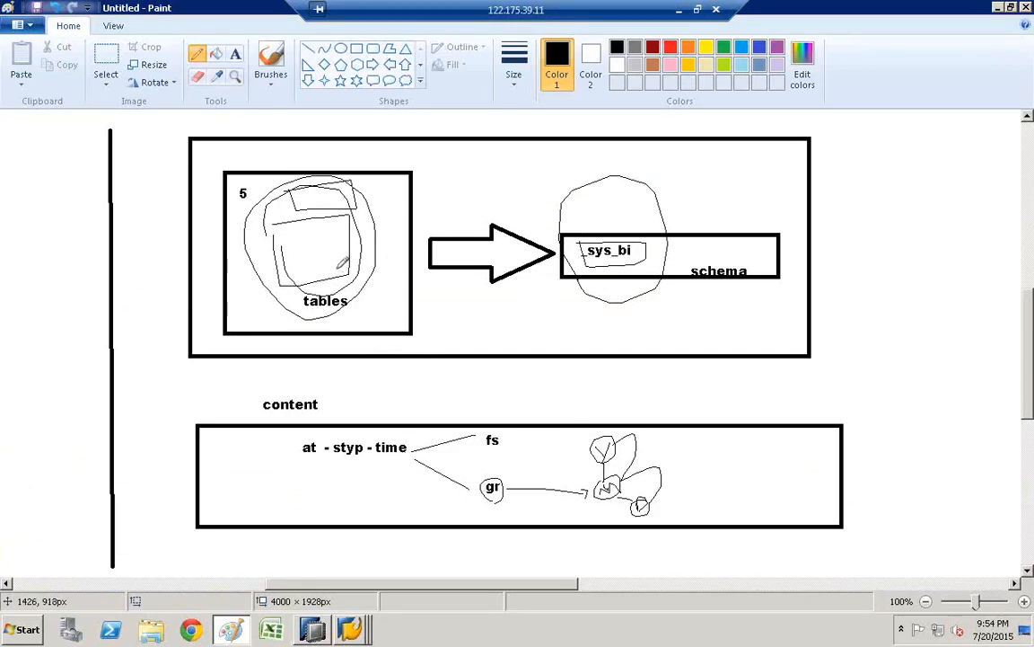
mouse_move(339, 268)
mouse_down()
mouse_move(554, 300)
mouse_move(615, 325)
mouse_up()
mouse_move(669, 357)
mouse_down()
mouse_move(680, 486)
mouse_move(657, 508)
mouse_up()
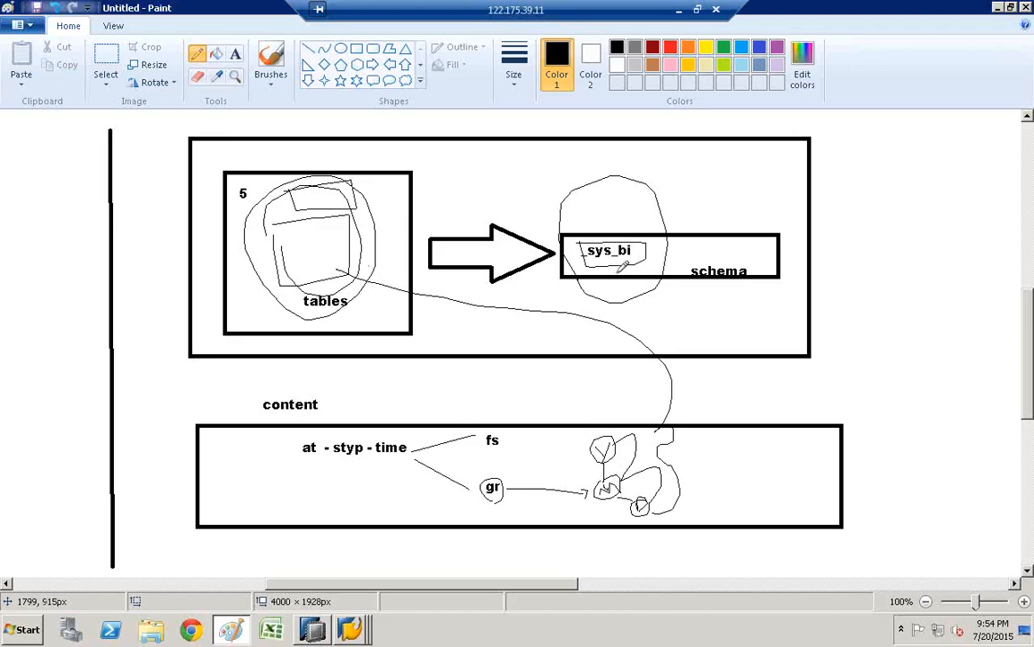
click(311, 631)
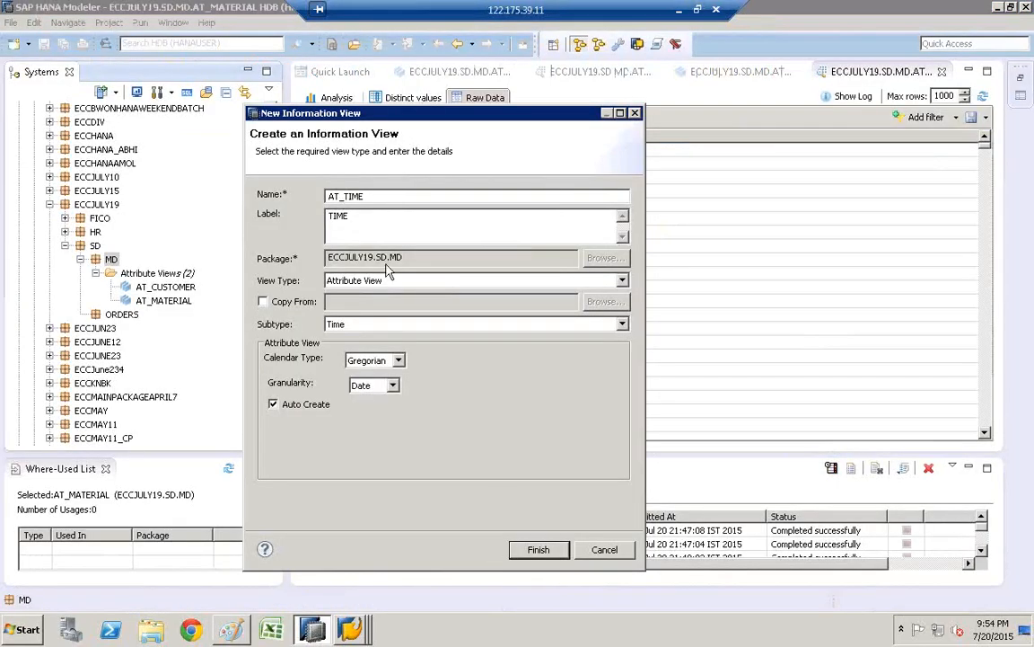
Create AT_TIME, widen the Scenario pane, and show the _SYS_BI.M_TIME_DIMENSION data foundation
click(538, 552)
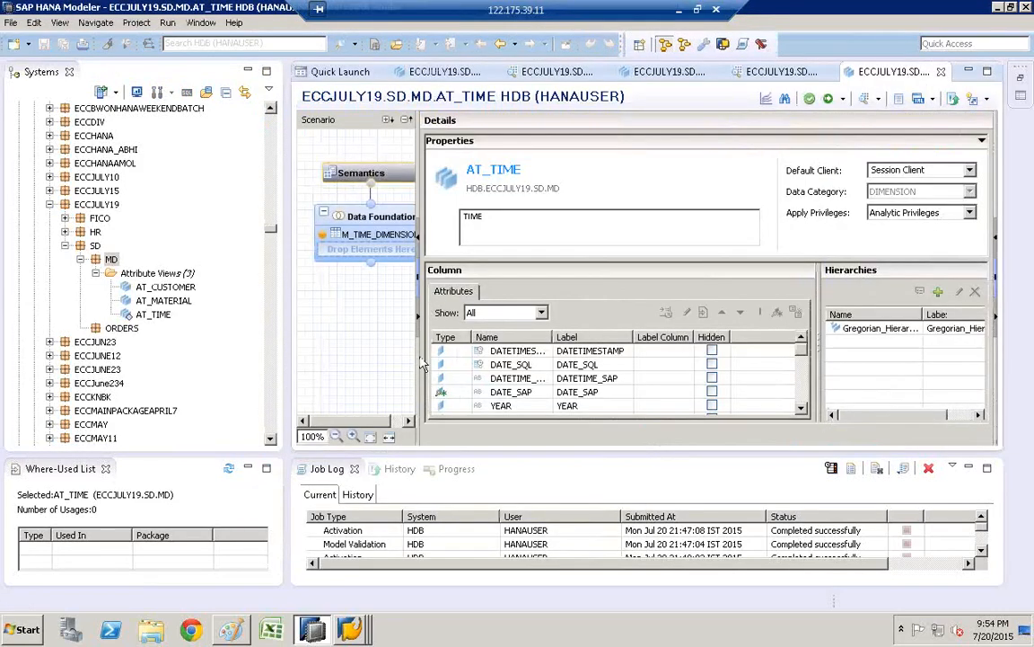
drag(418, 341, 545, 341)
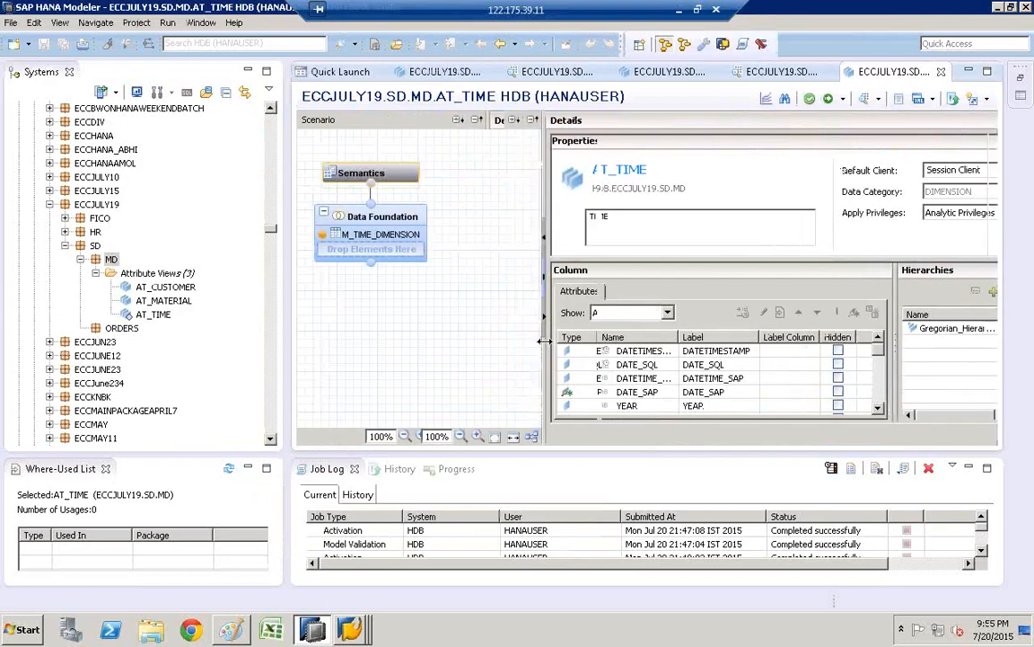
click(374, 224)
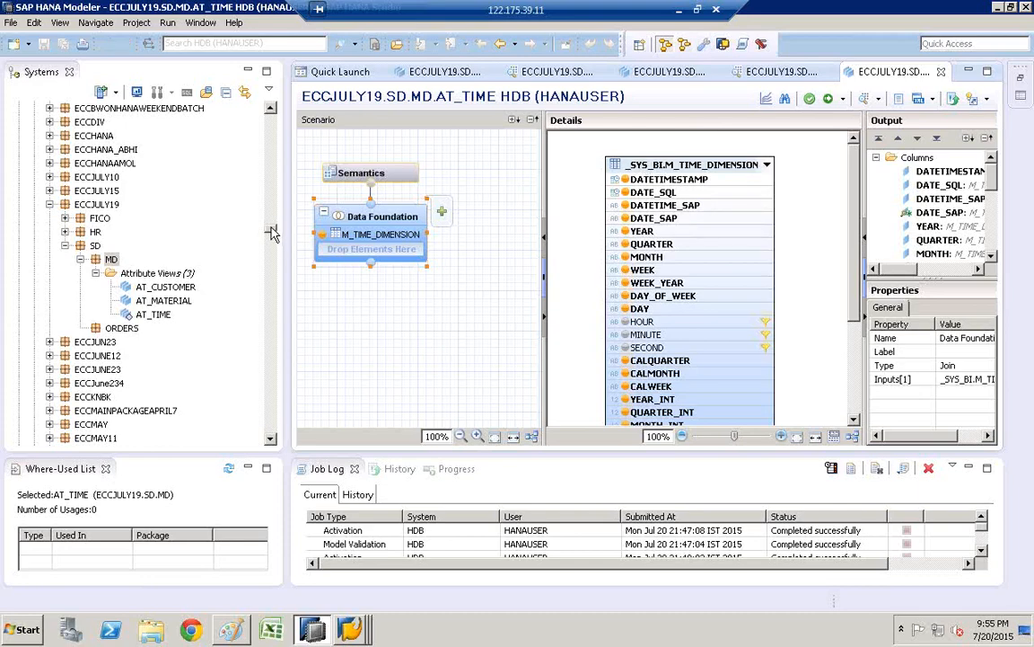
drag(269, 230, 272, 110)
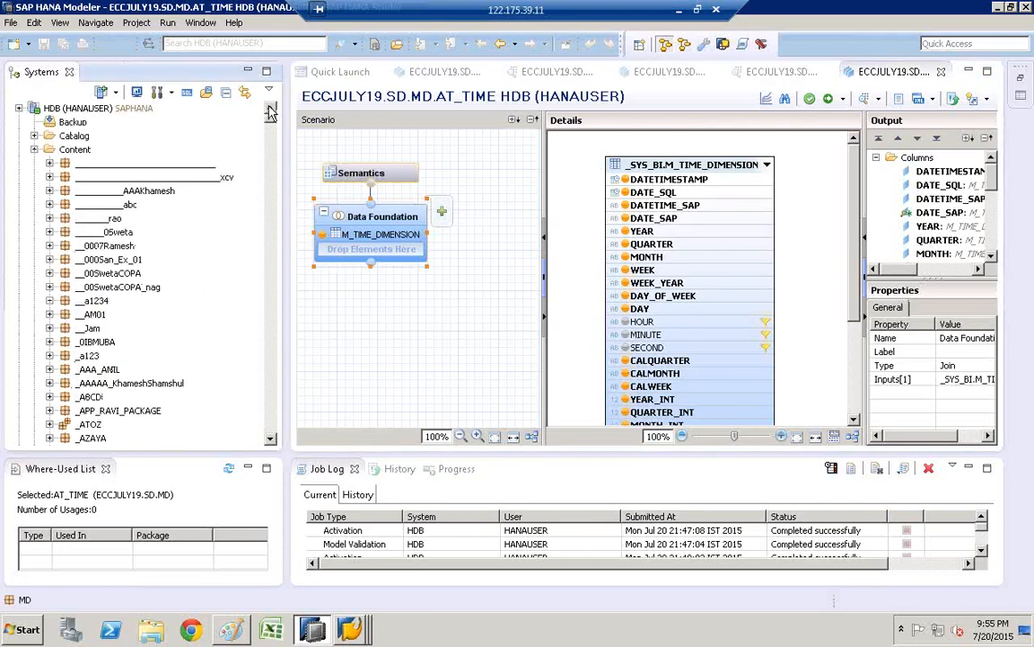
Expand the Catalog down to the _SYS_BI schema's Tables folder
click(75, 137)
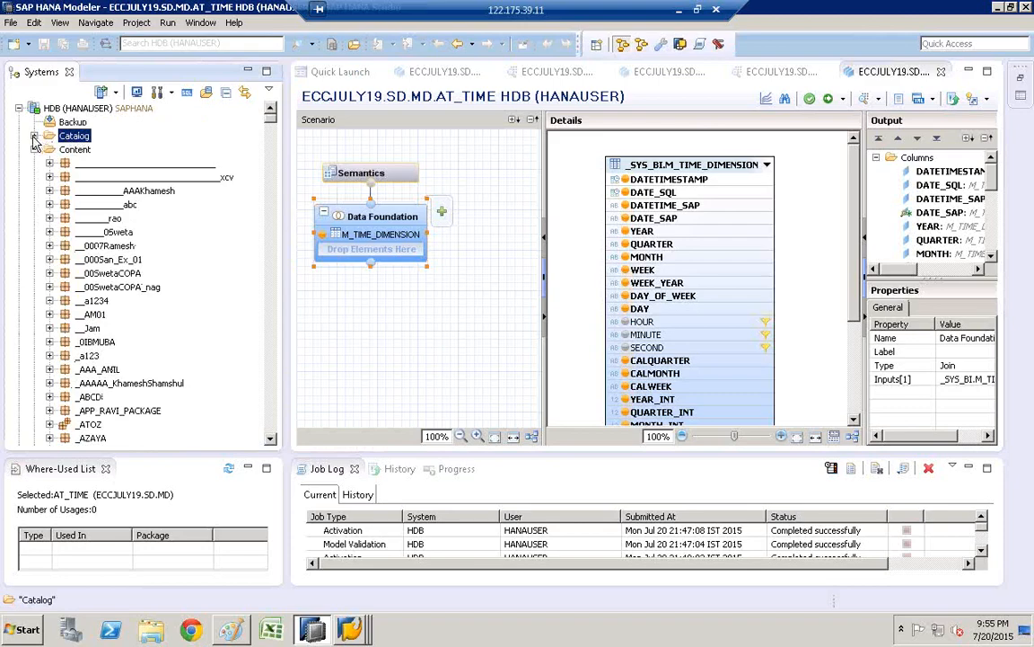
click(33, 135)
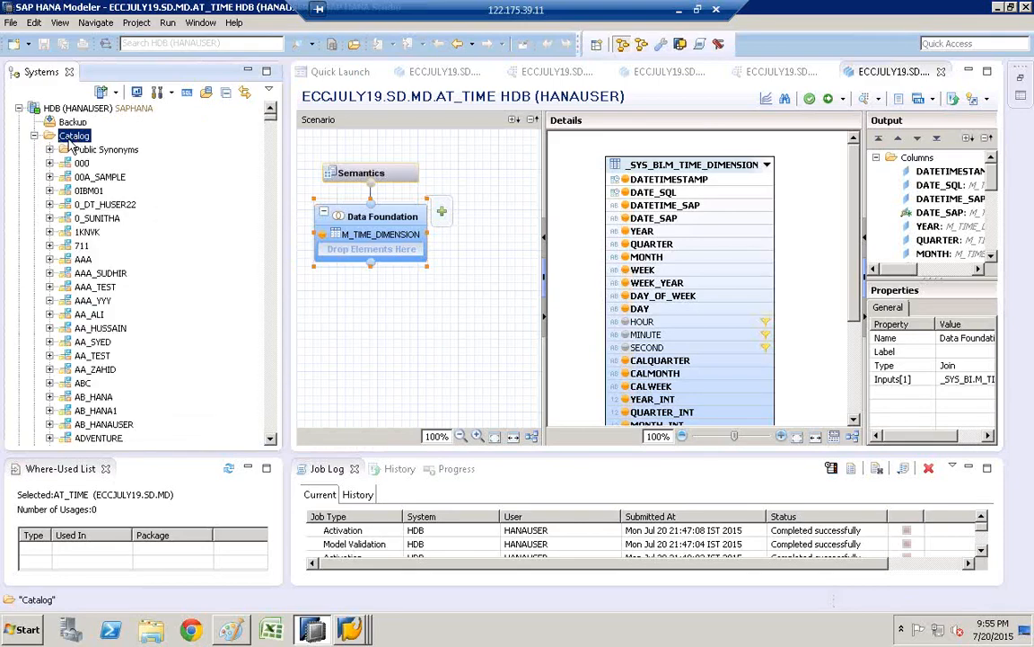
click(84, 259)
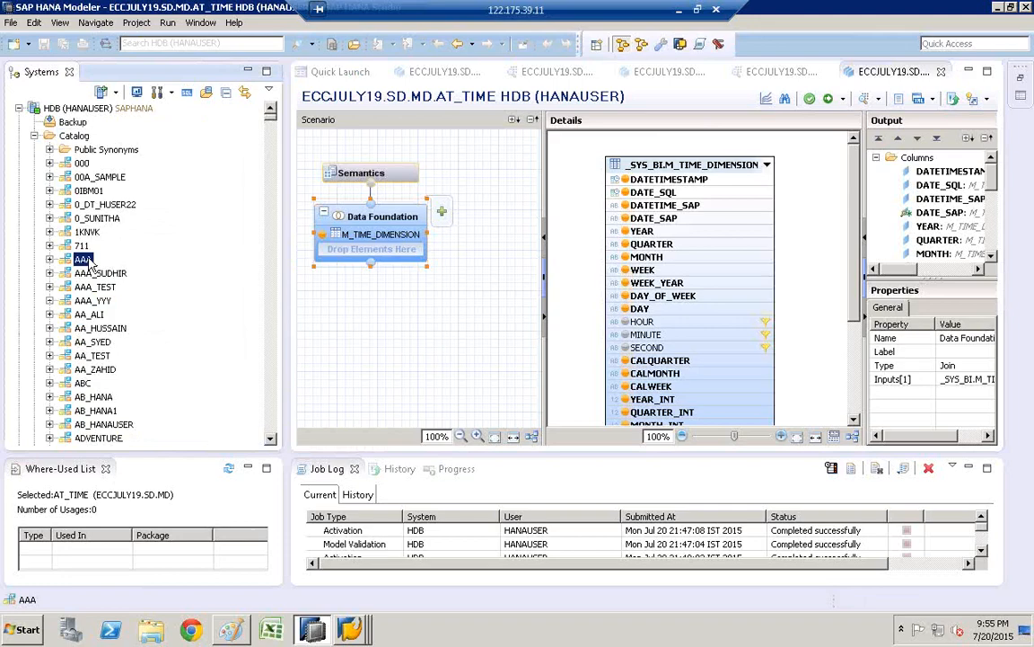
text(_s)
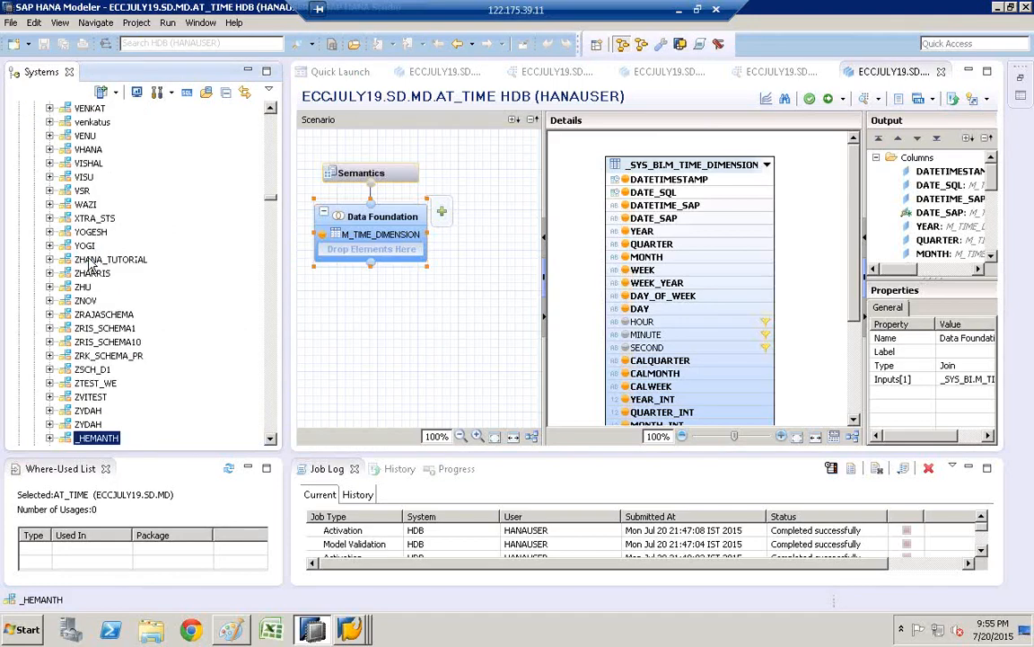
scroll(270, 441, down, 4)
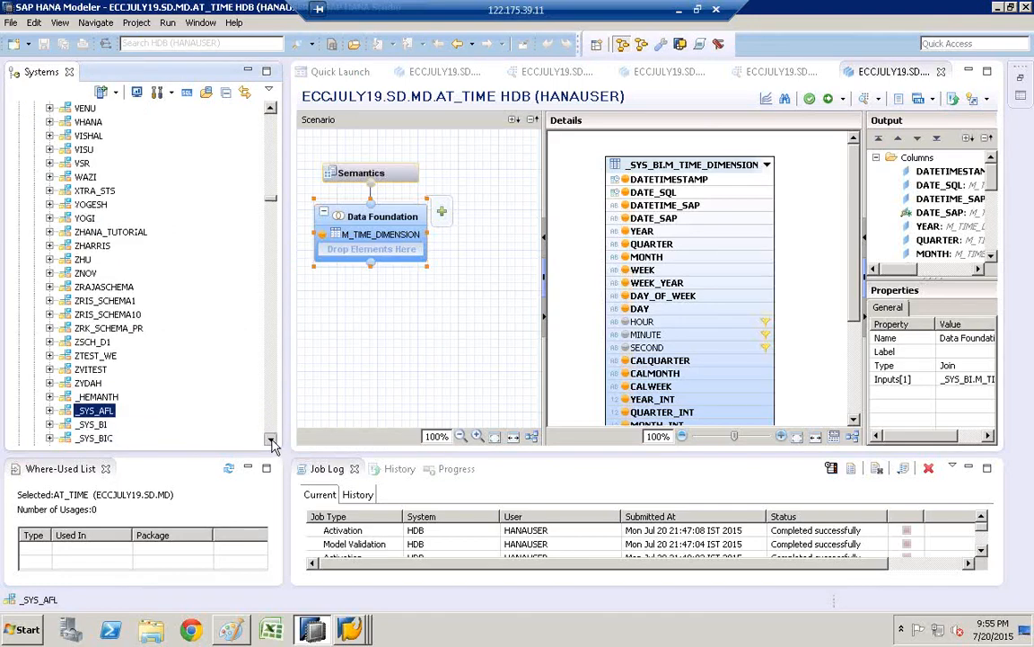
click(92, 288)
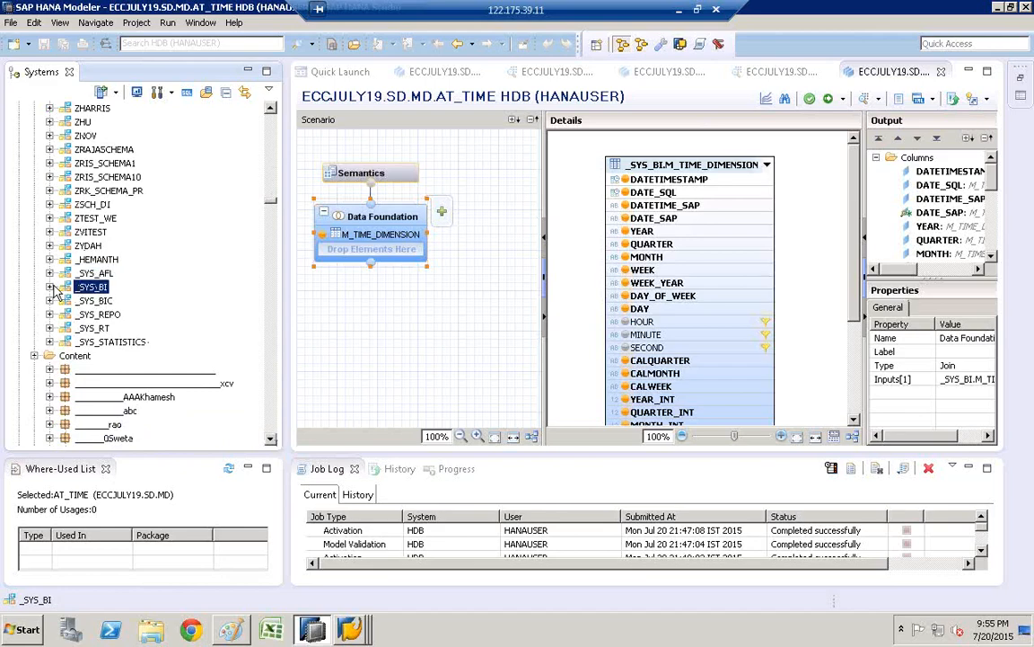
click(49, 287)
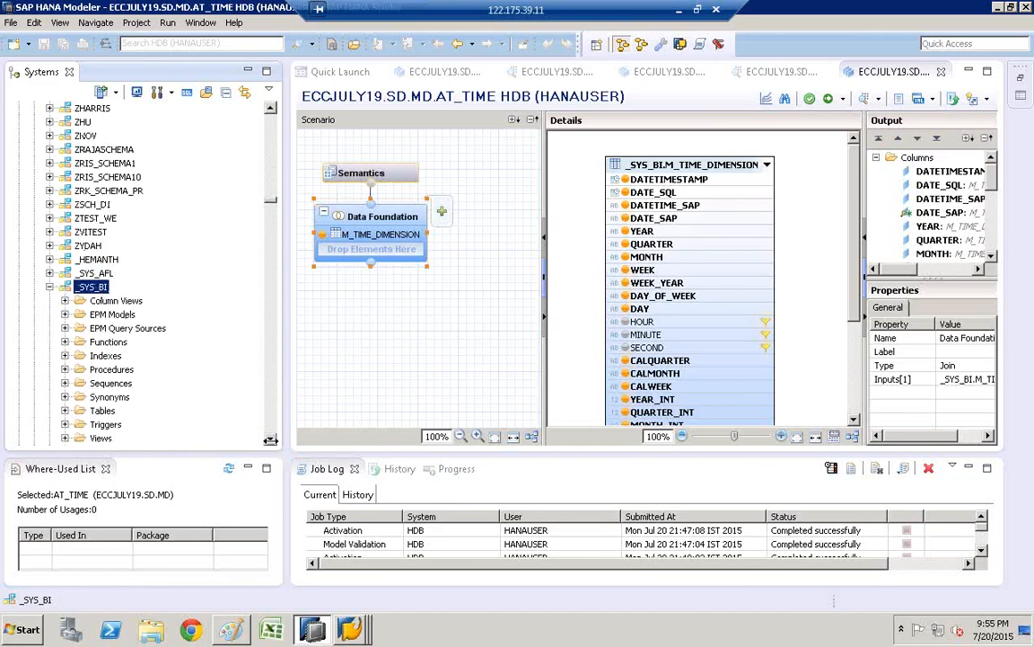
scroll(272, 447, down, 2)
click(101, 355)
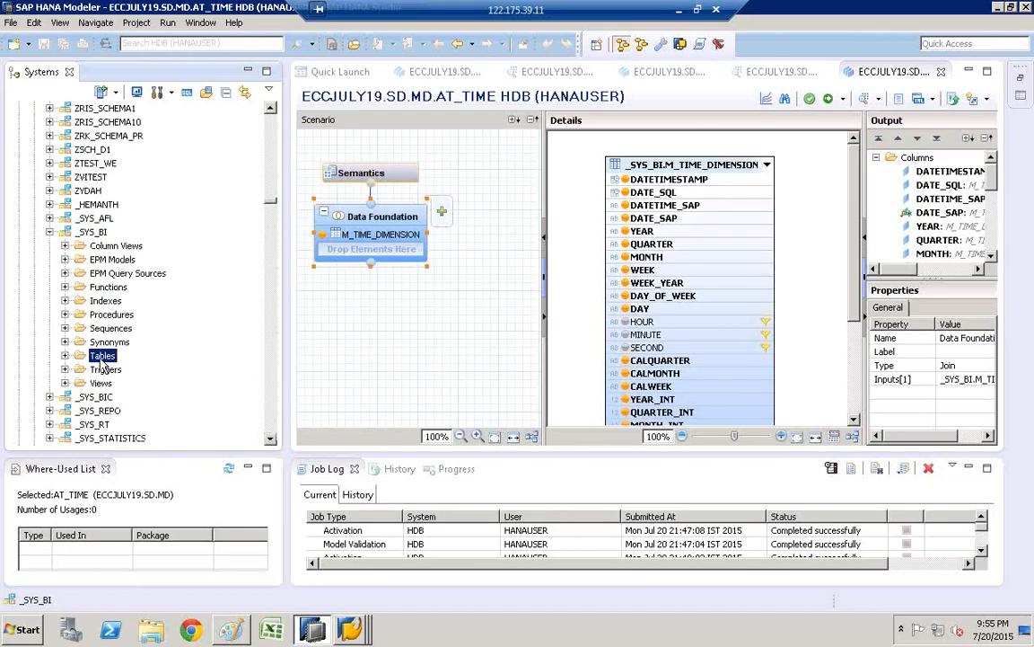
click(65, 356)
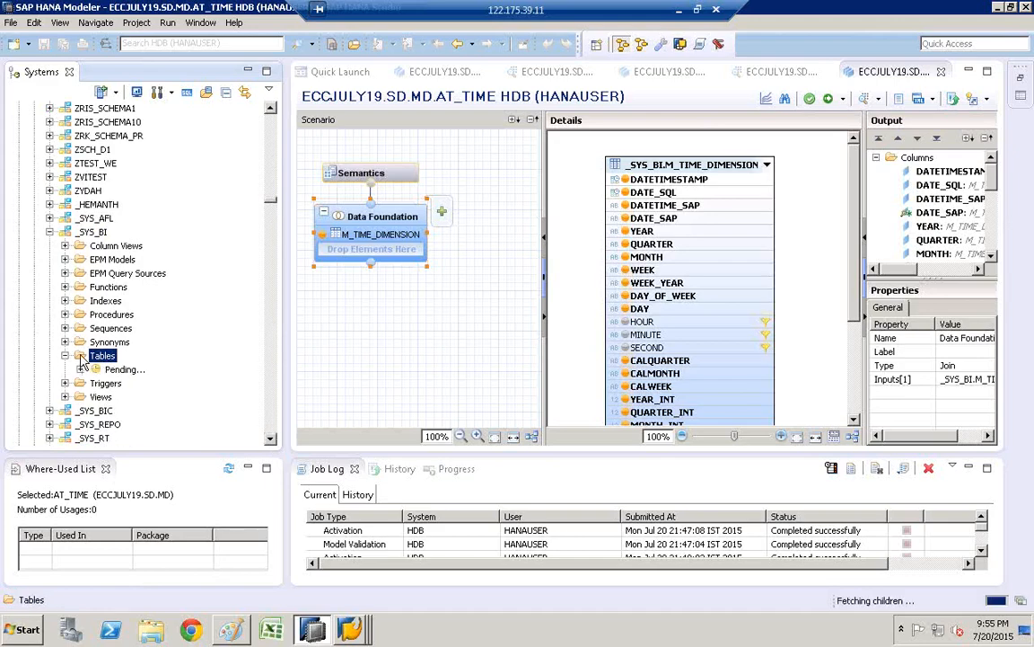
Select the four M_TIME_DIMENSION tables and extend the selection up to M_FISCAL_CALENDAR
scroll(272, 442, down, 6)
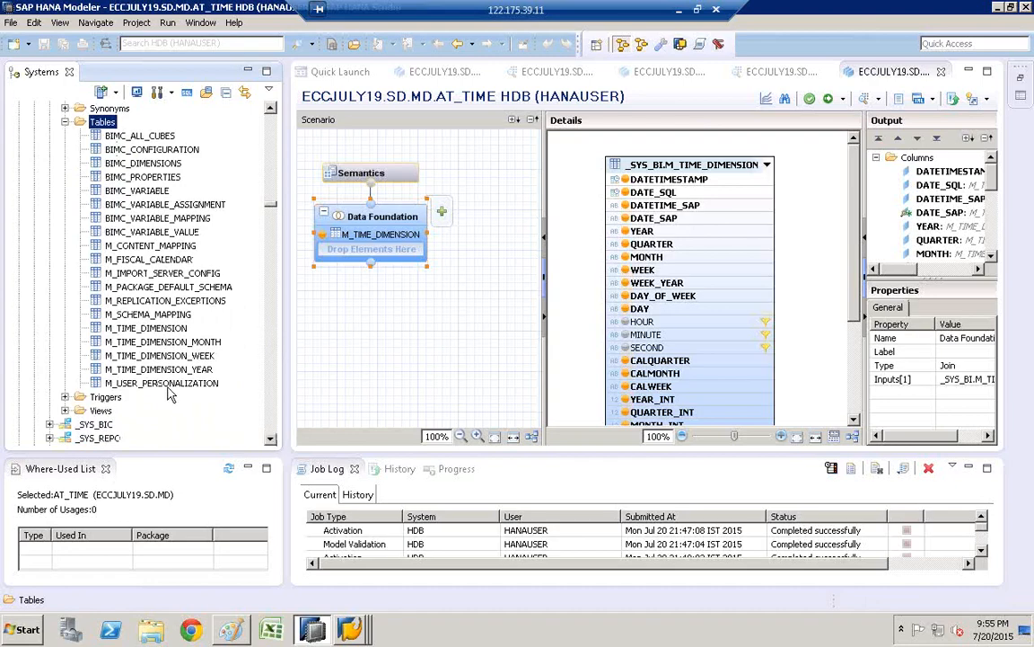
click(166, 369)
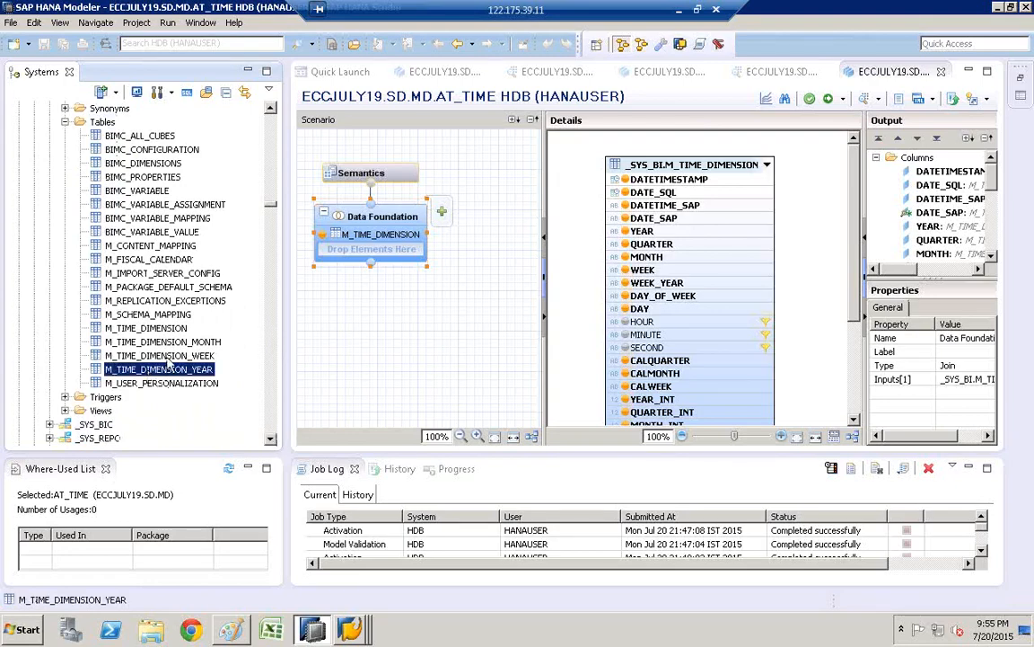
ctrl+click(168, 358)
ctrl+click(139, 342)
ctrl+click(122, 331)
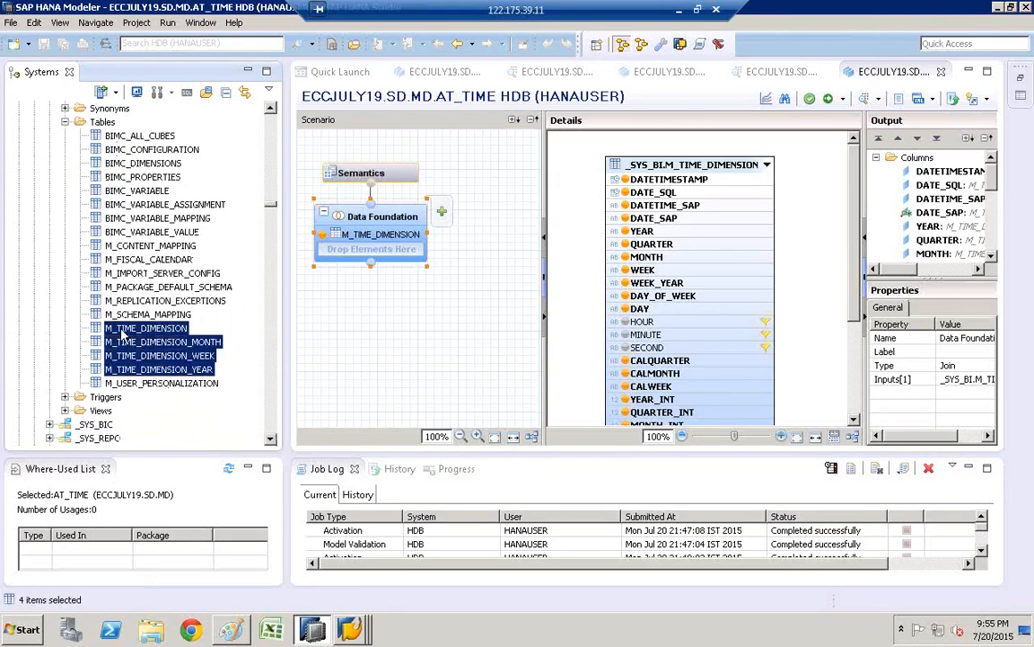
shift+click(146, 259)
Reselect the four M_TIME_DIMENSION tables plus M_FISCAL_CALENDAR, excluding M_PACKAGE_DEFAULT_SCHEMA
click(148, 290)
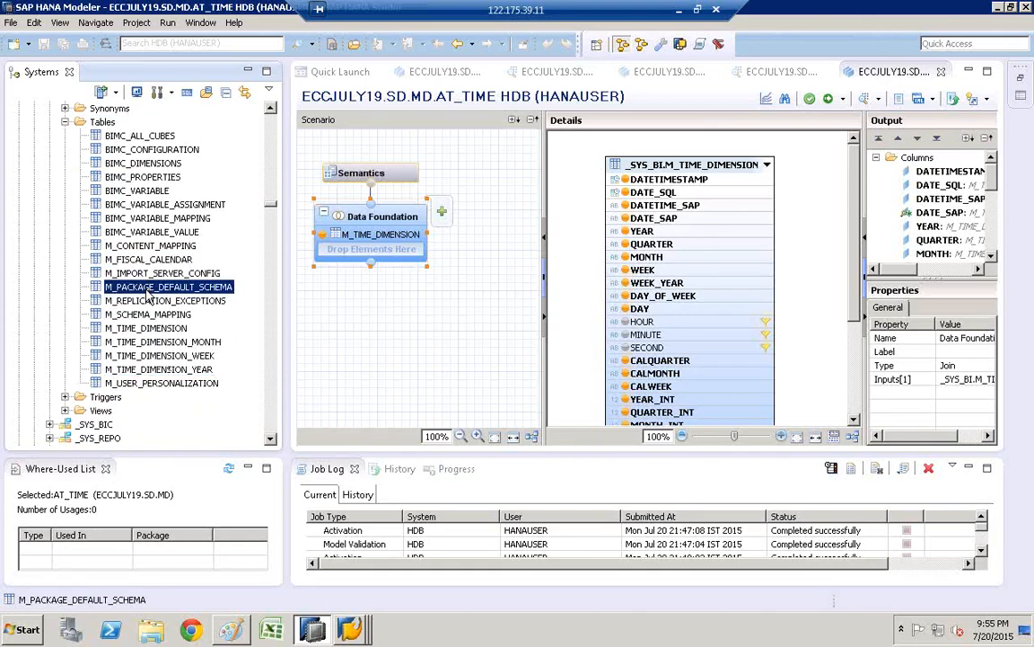
ctrl+click(153, 369)
ctrl+click(155, 355)
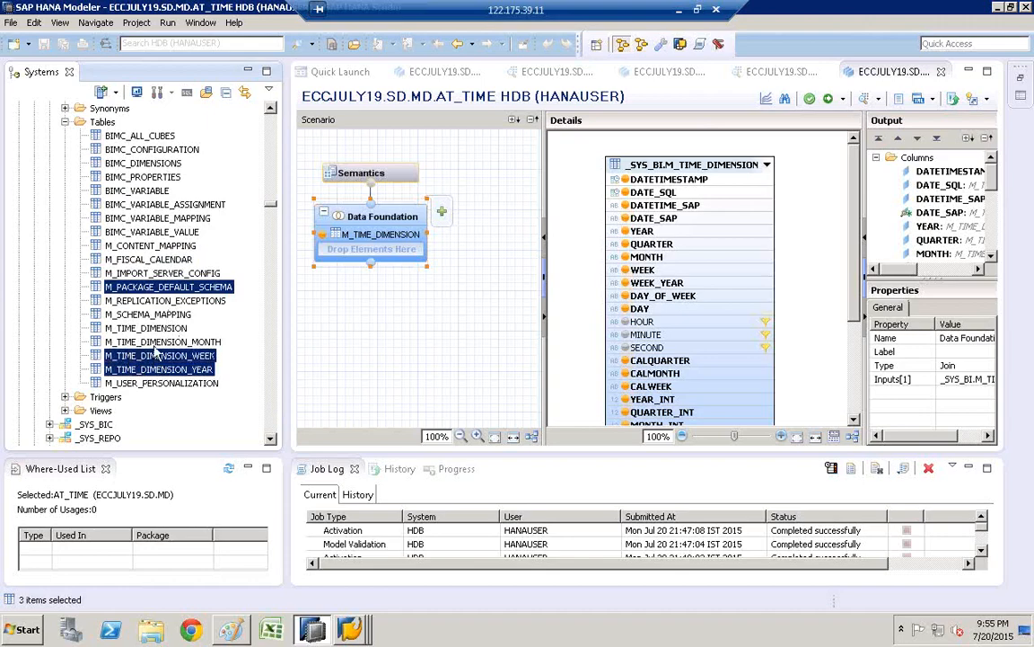
ctrl+click(155, 342)
ctrl+click(155, 328)
ctrl+click(154, 328)
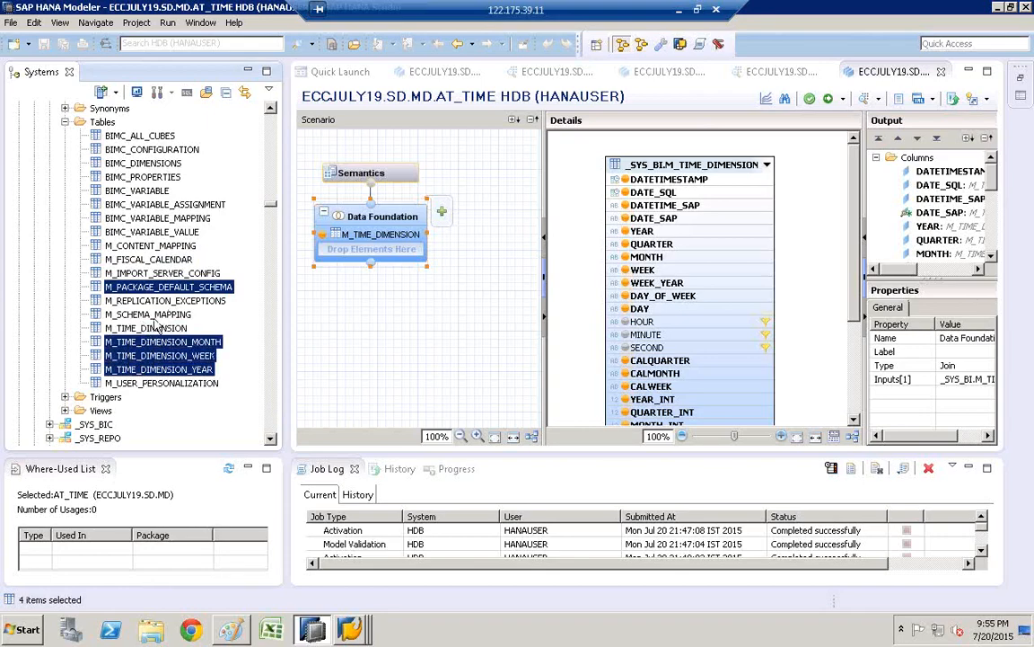
ctrl+click(155, 328)
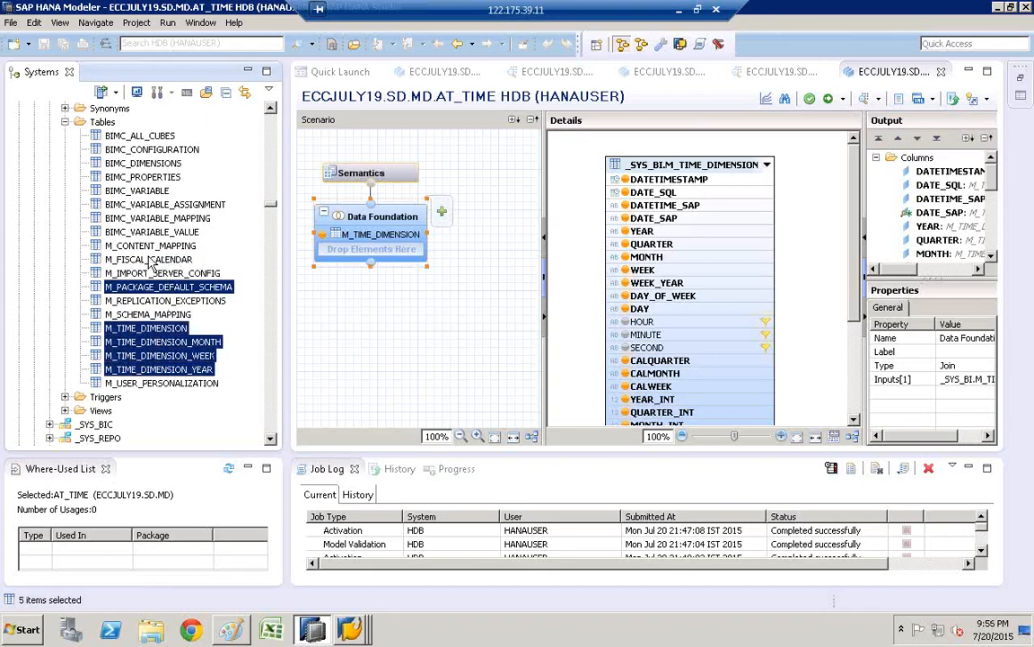
ctrl+click(144, 288)
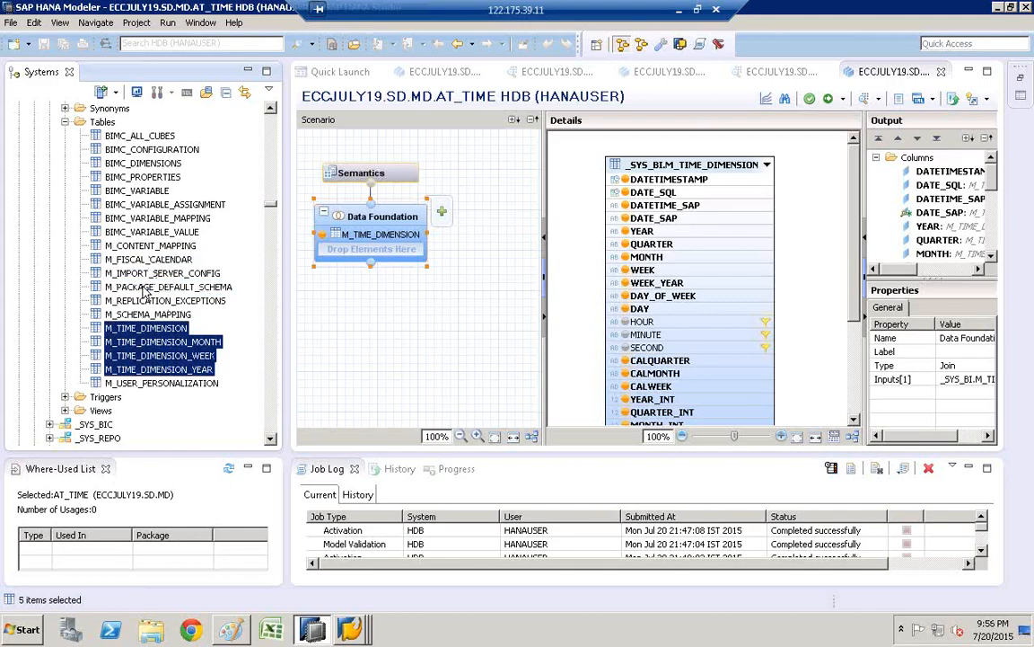
ctrl+click(153, 260)
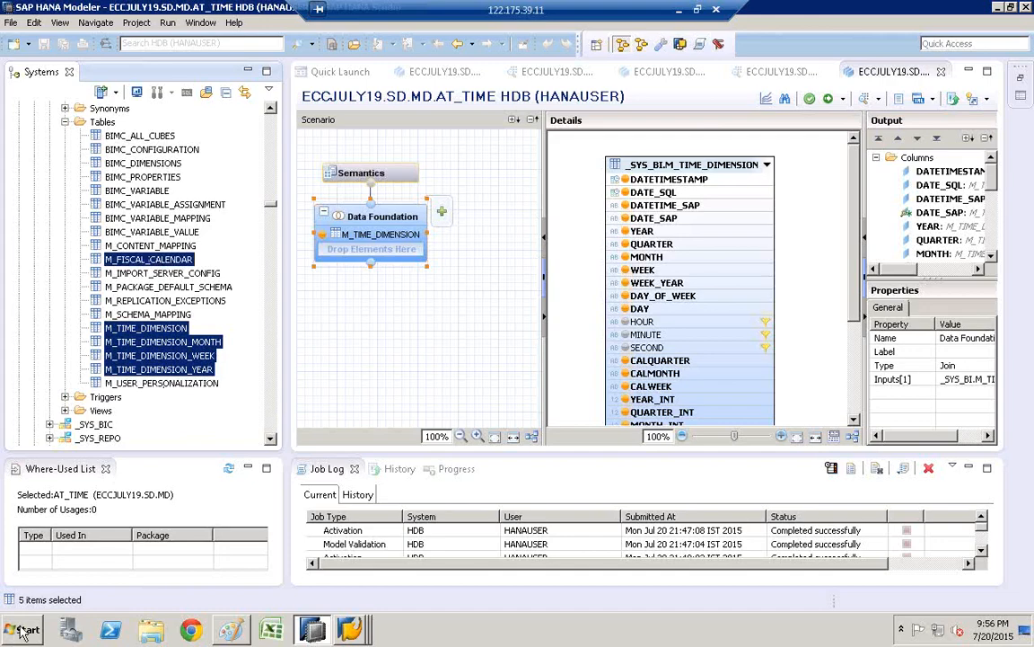
Snip the highlighted time-table list with Snipping Tool and copy it to the clipboard
click(696, 9)
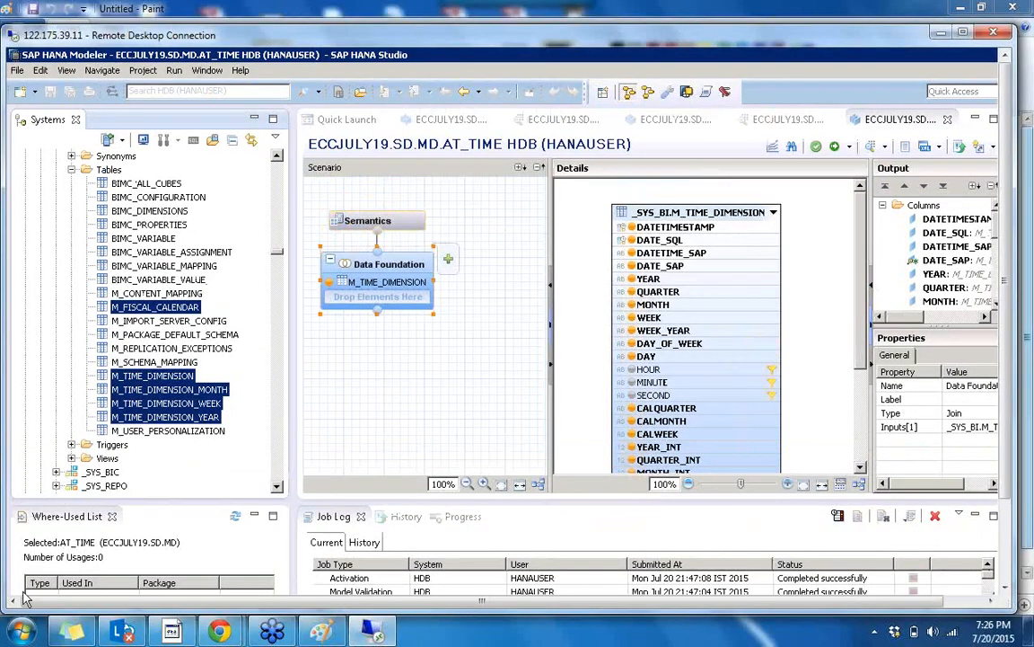
click(20, 632)
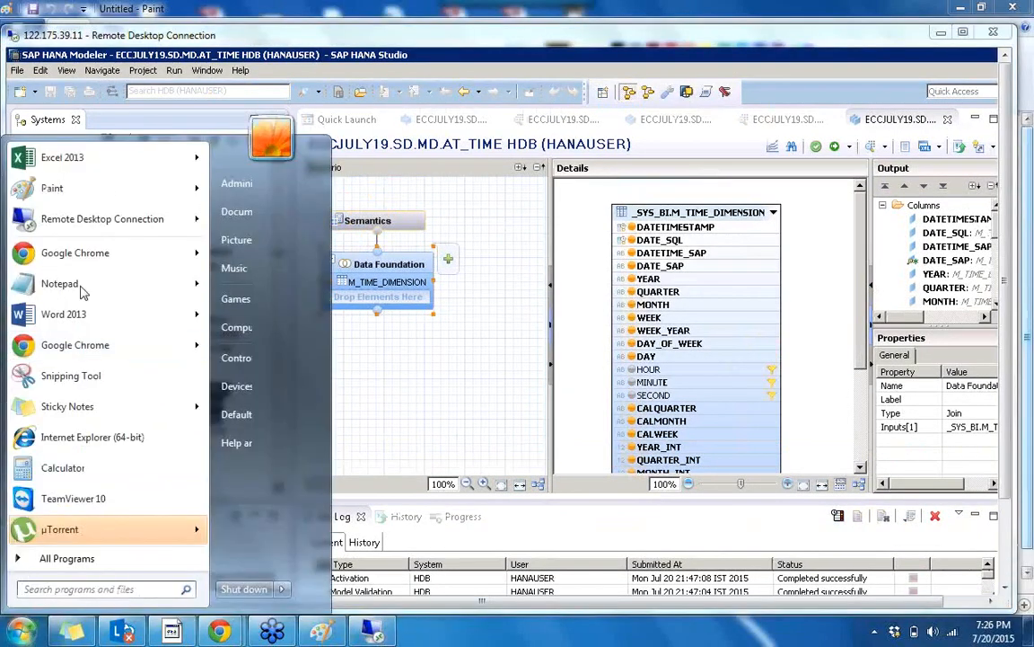
click(72, 376)
drag(87, 274, 236, 401)
right_click(164, 334)
click(200, 357)
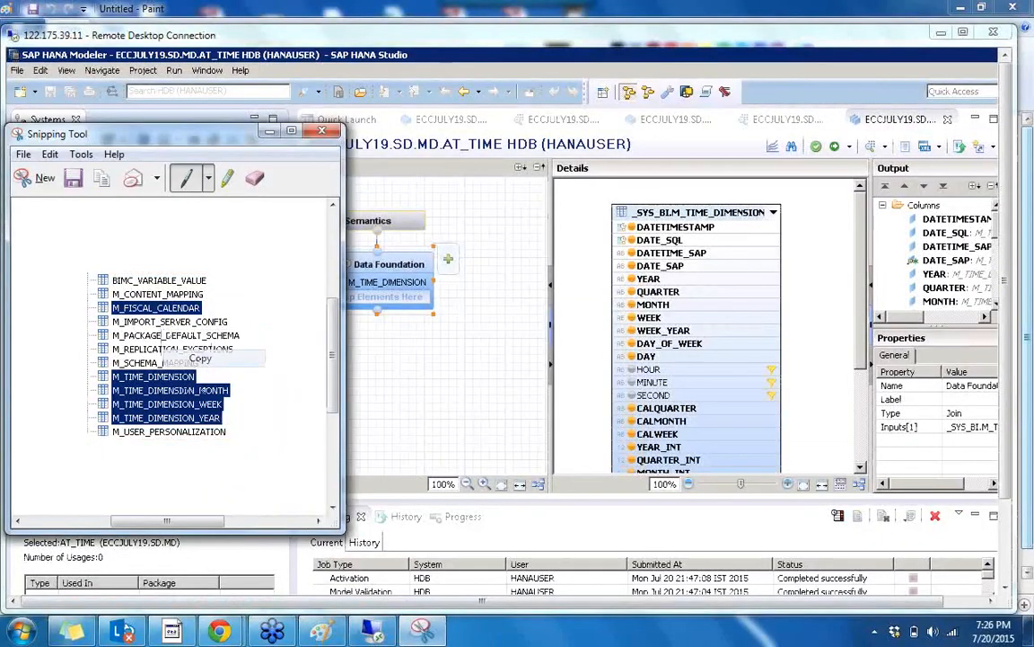
Close Snipping Tool without saving and restore the remote HANA session to full screen
click(322, 130)
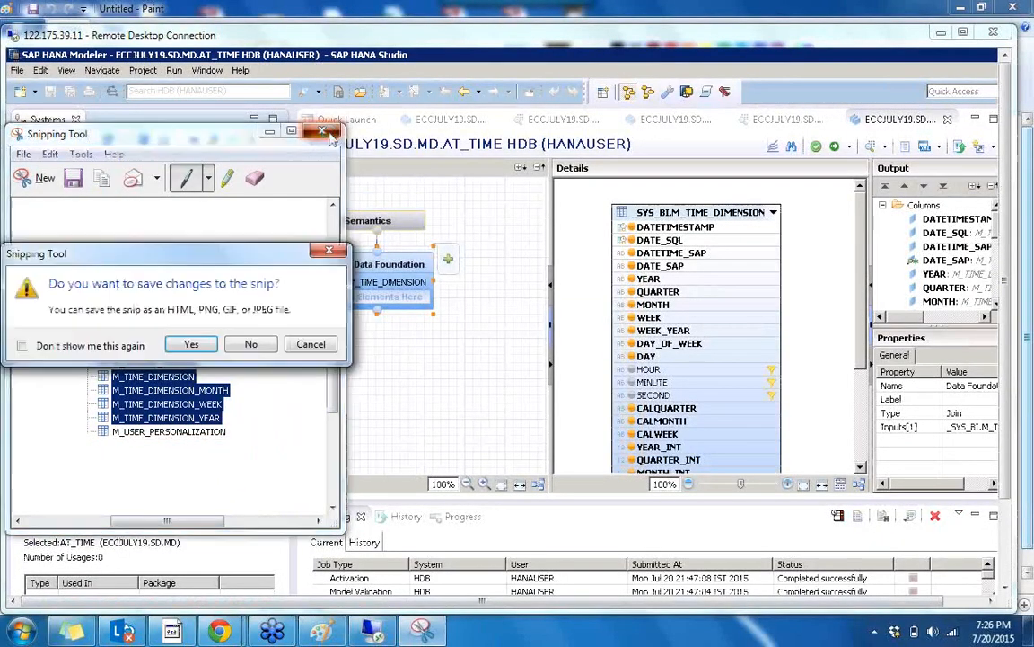
click(267, 349)
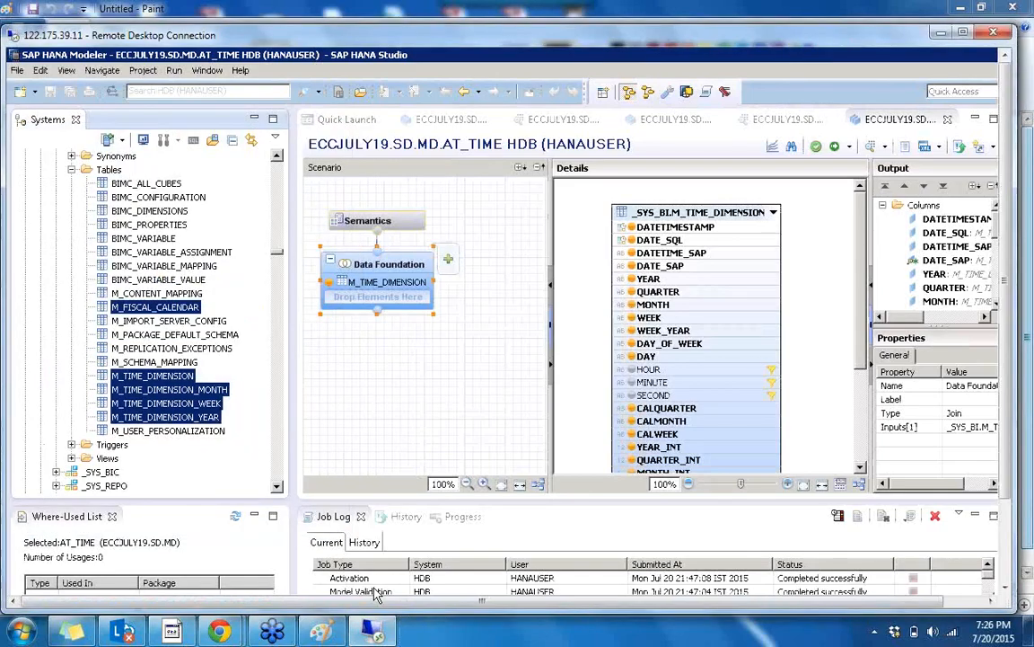
click(321, 631)
click(370, 638)
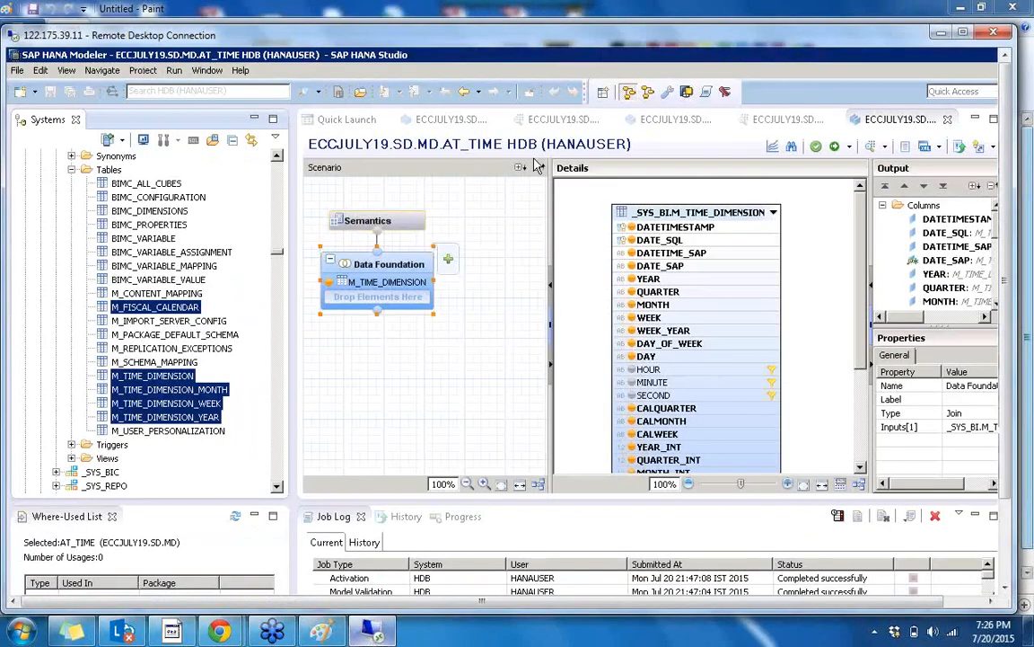
double_click(660, 37)
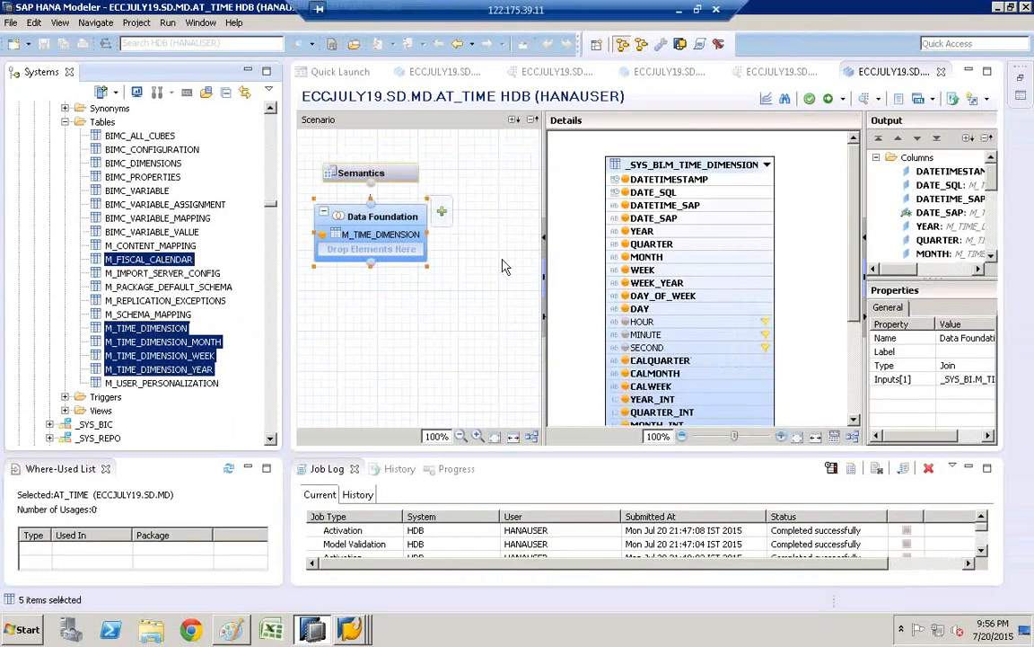
Paste the copied time-table list into the Paint diagram over the tables box
click(233, 631)
key(ctrl+v)
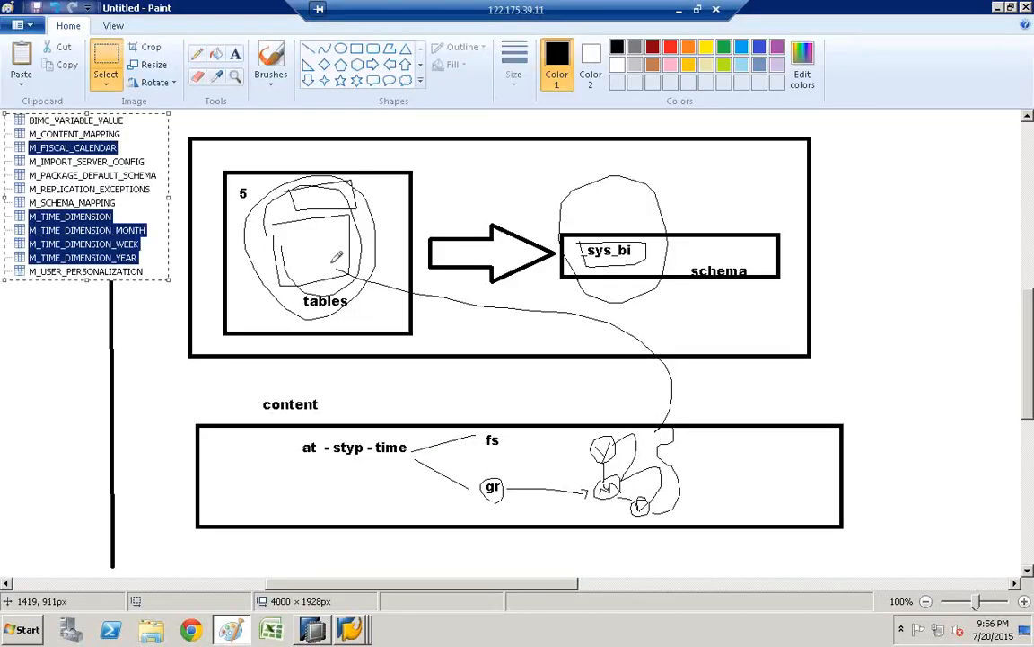
drag(170, 210, 268, 243)
click(470, 335)
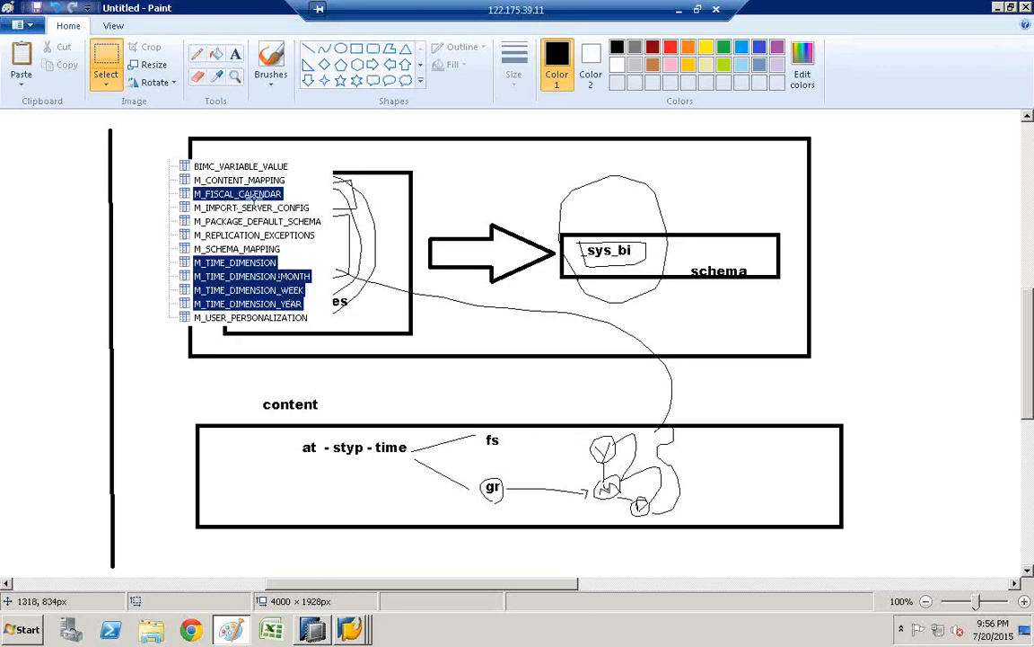
click(196, 54)
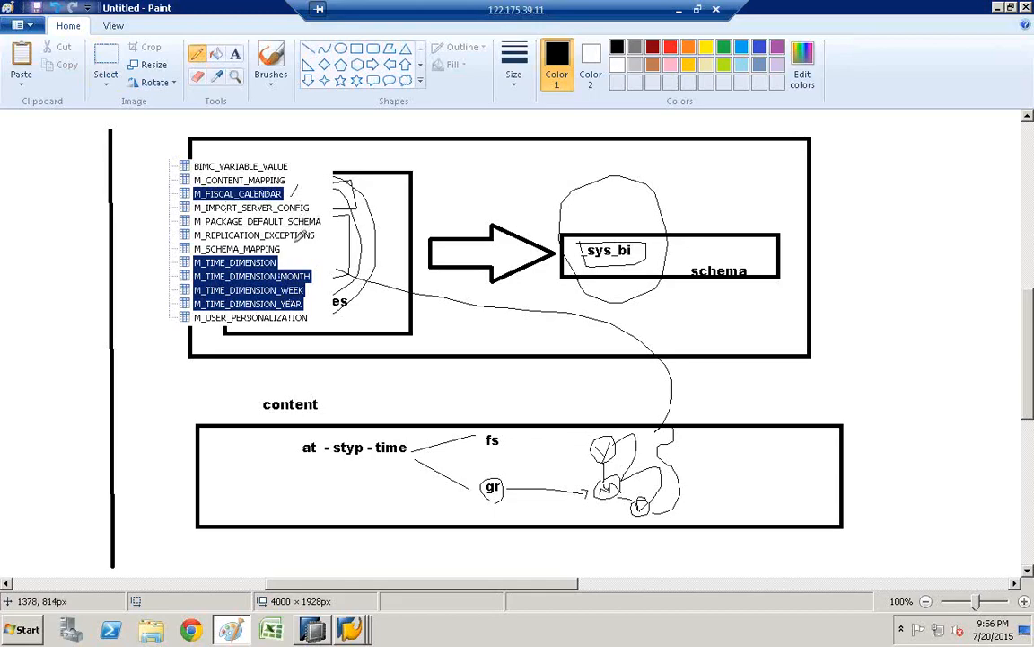
Tick an entry in the pasted table list and mark inside the small circle
mouse_move(287, 260)
mouse_down()
mouse_move(300, 249)
mouse_move(313, 268)
mouse_up()
drag(637, 508, 653, 497)
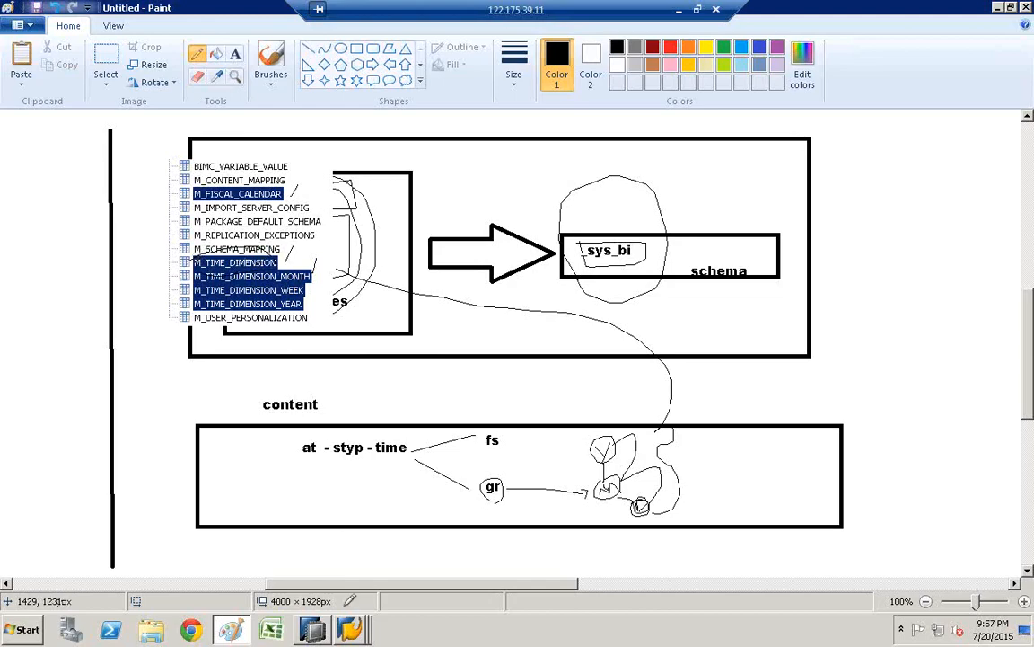
click(313, 631)
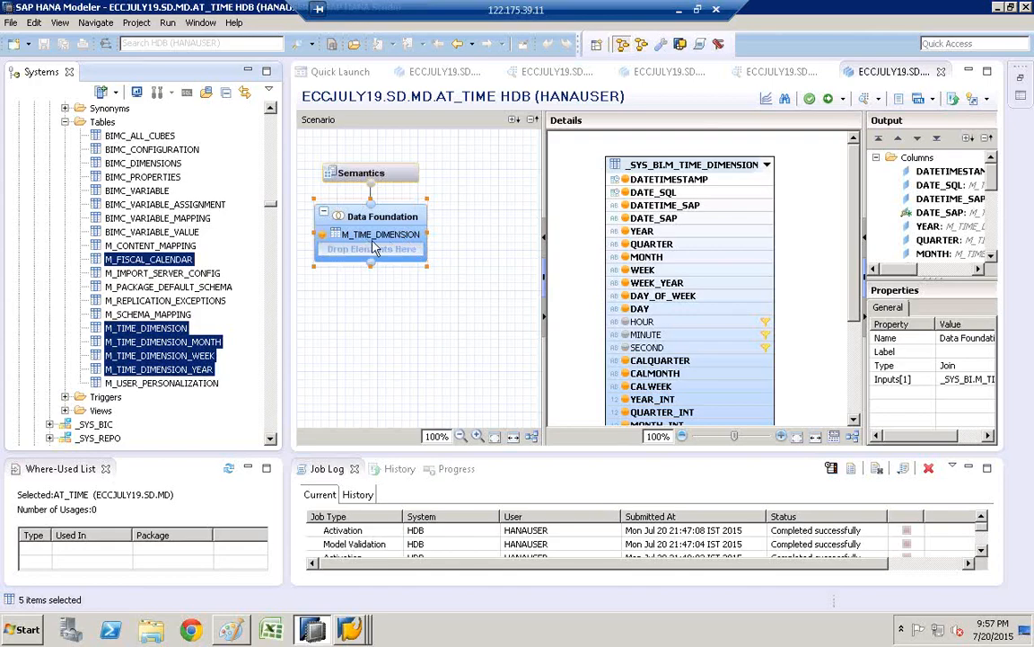
Step through M_TIME_DIMENSION, _MONTH, _WEEK and _YEAR, ending on M_FISCAL_CALENDAR
click(165, 330)
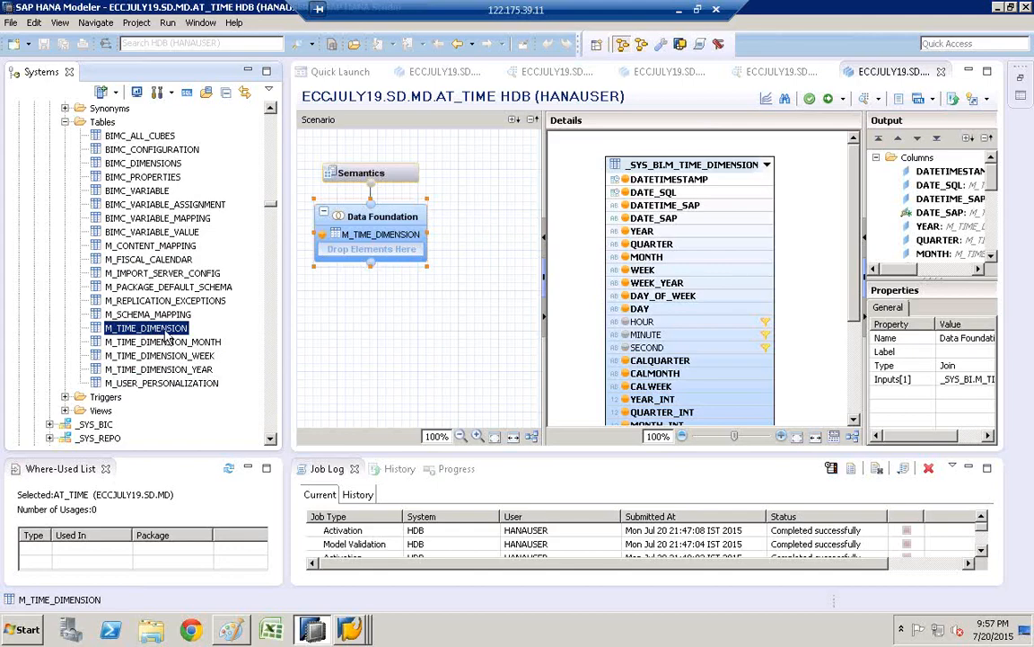
click(184, 343)
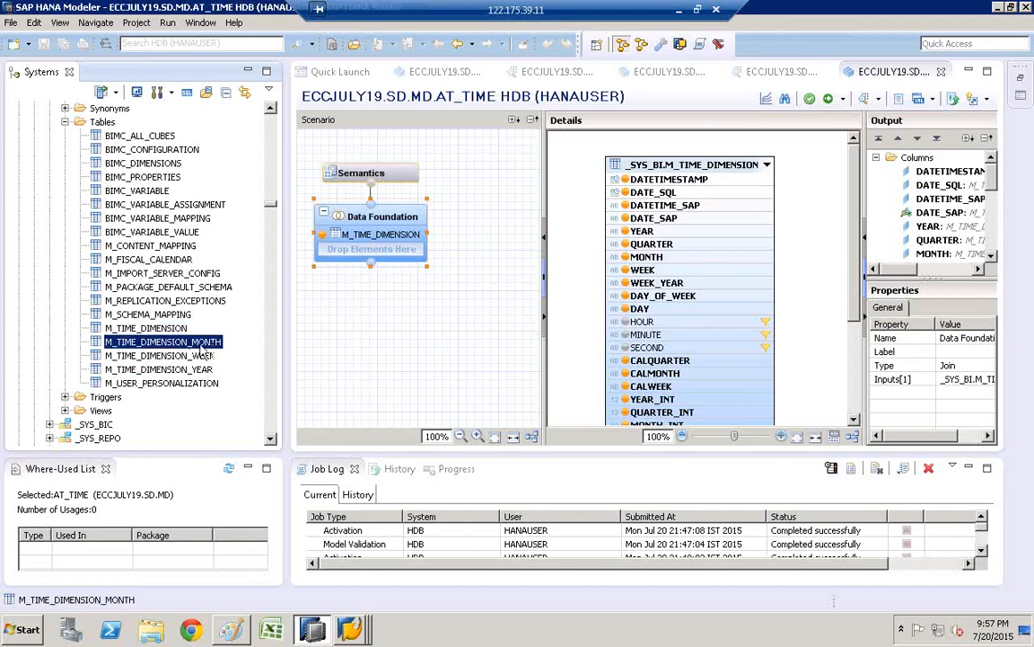
click(196, 357)
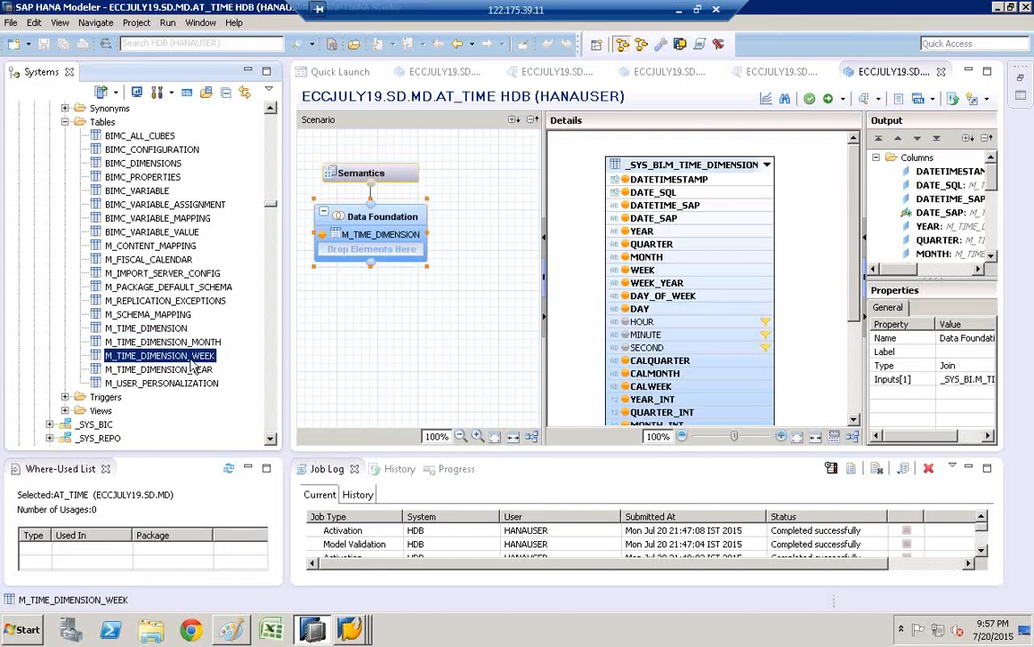
click(197, 370)
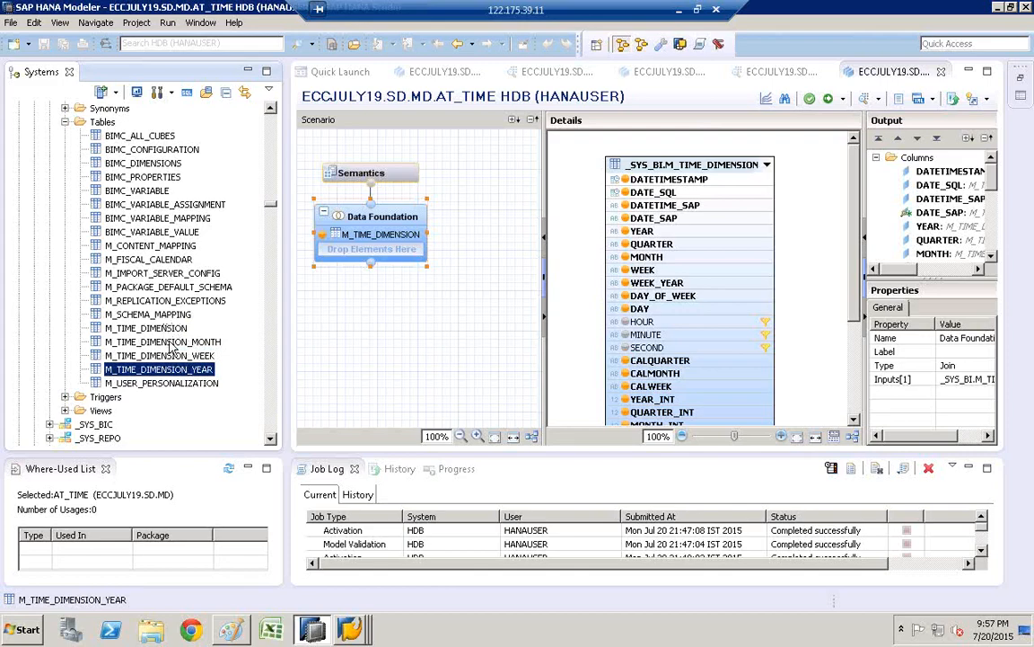
click(145, 260)
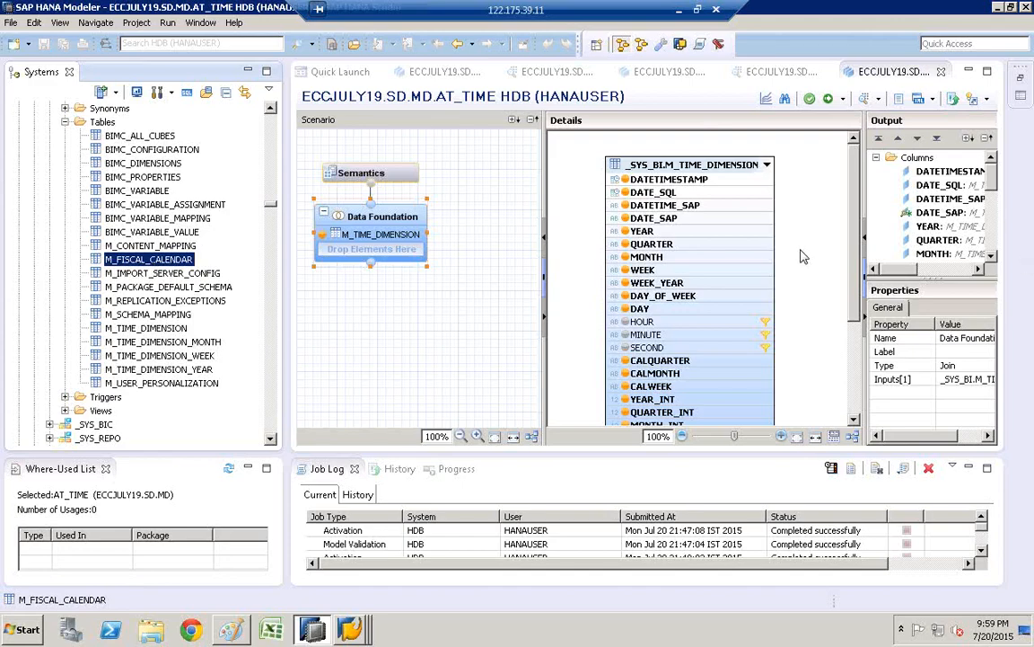
Save and validate the AT_TIME view, then save and activate it
click(811, 100)
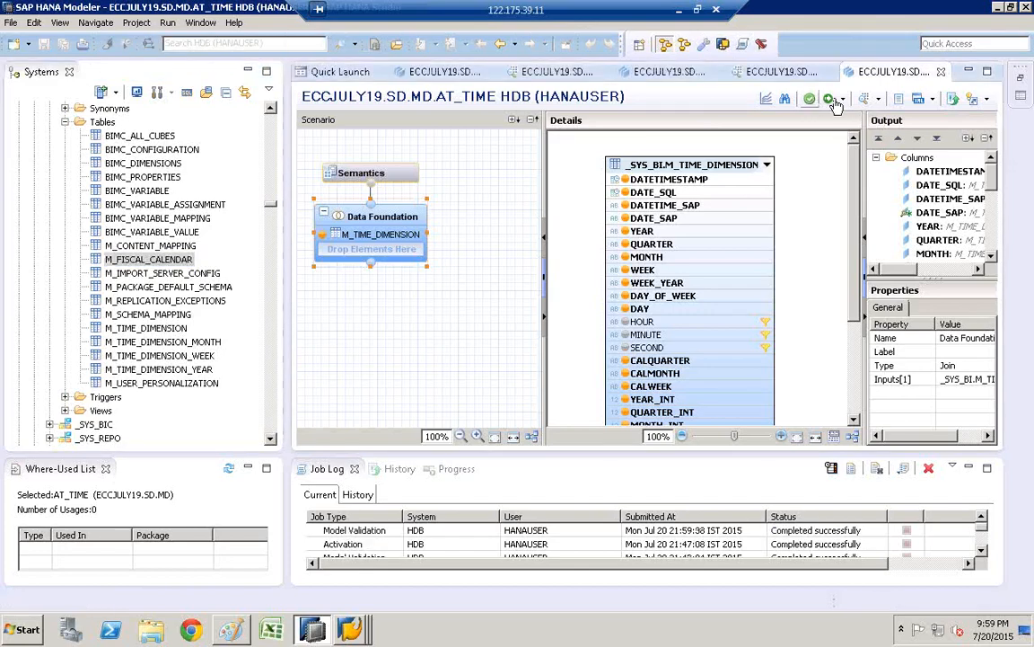
click(829, 100)
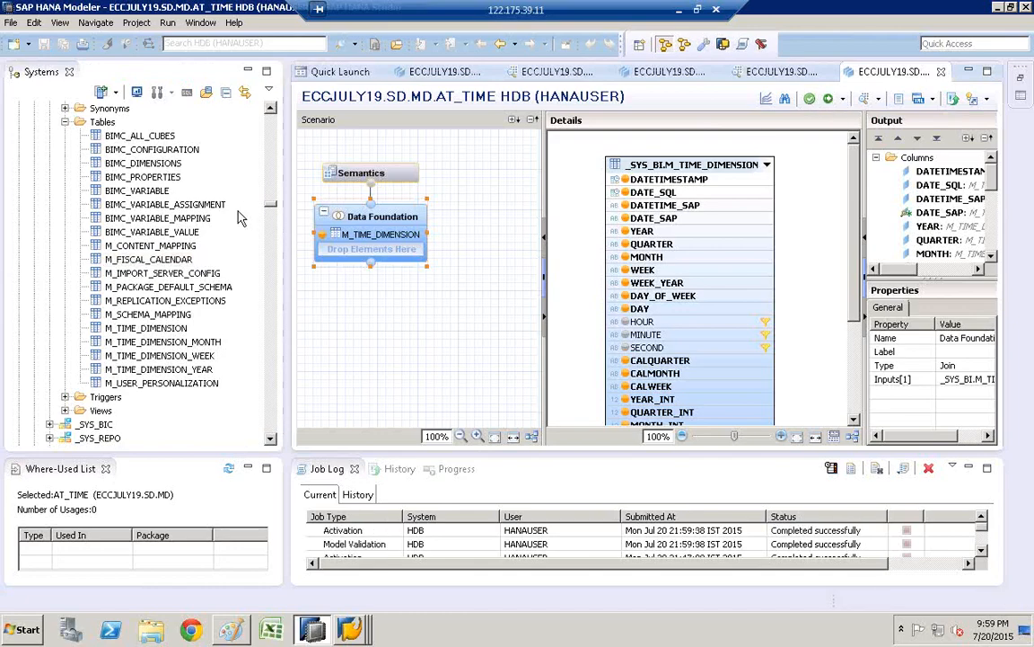
drag(270, 204, 279, 108)
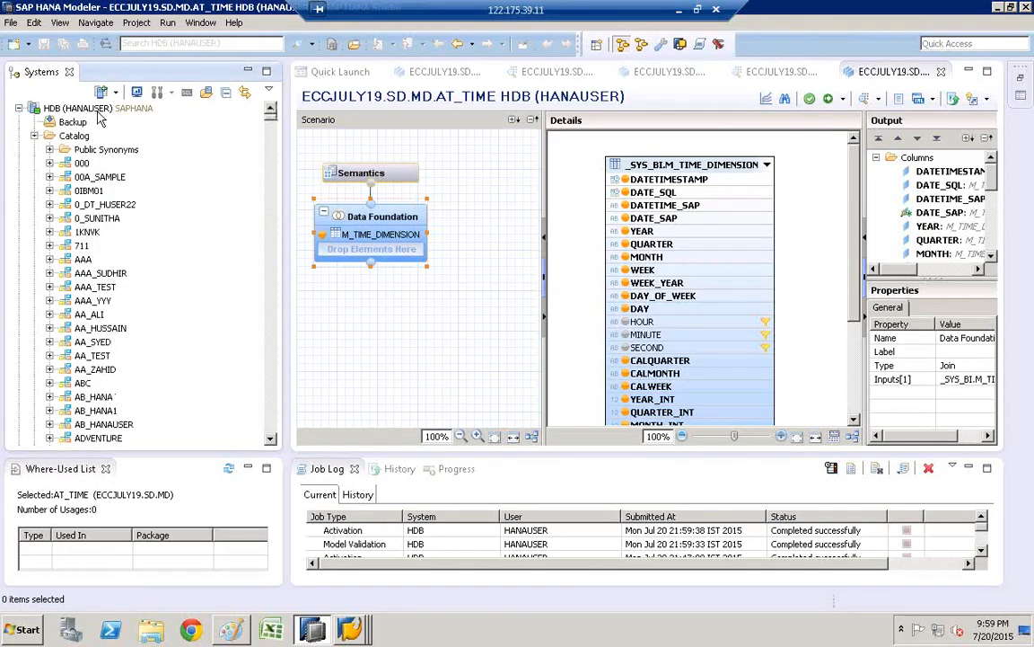
Browse the Content packages down to ECCJULY19 > SD > MD attribute views
click(34, 135)
click(72, 165)
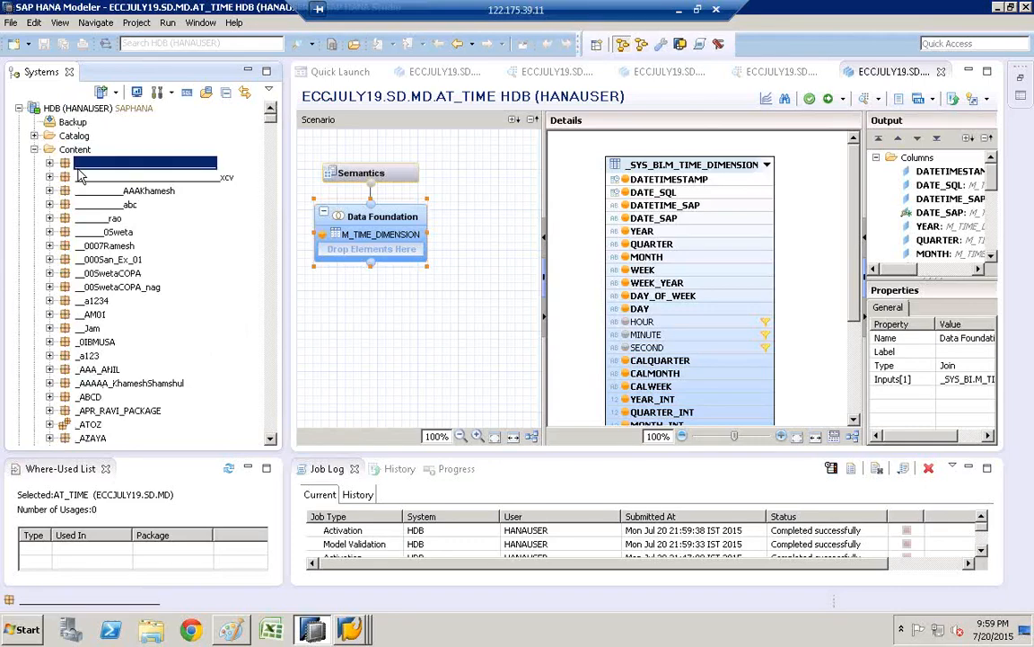
key(e)
click(275, 434)
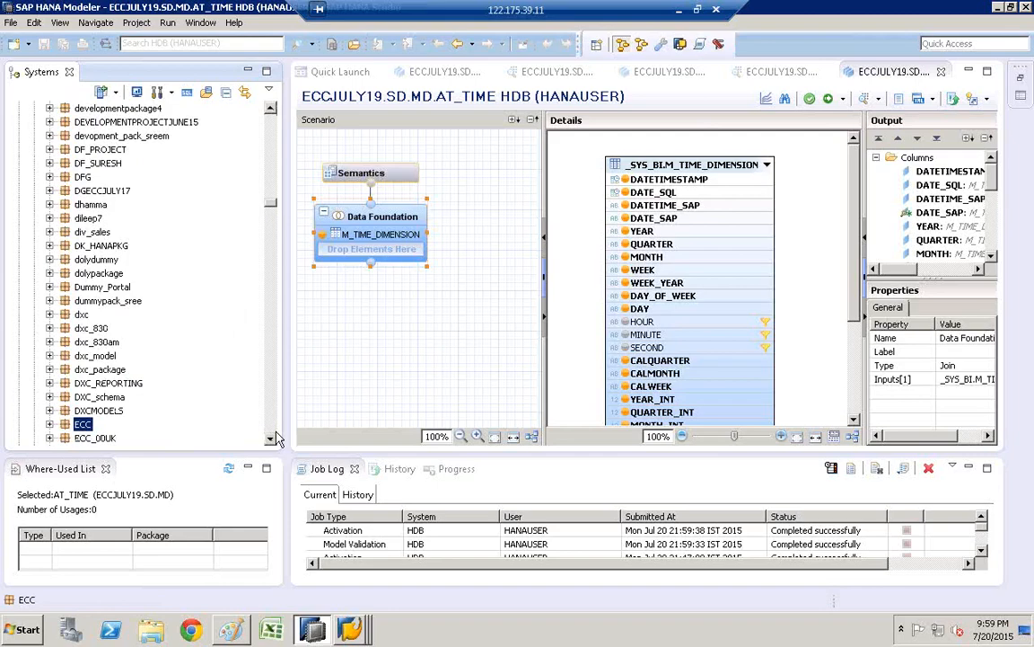
scroll(275, 437, down, 6)
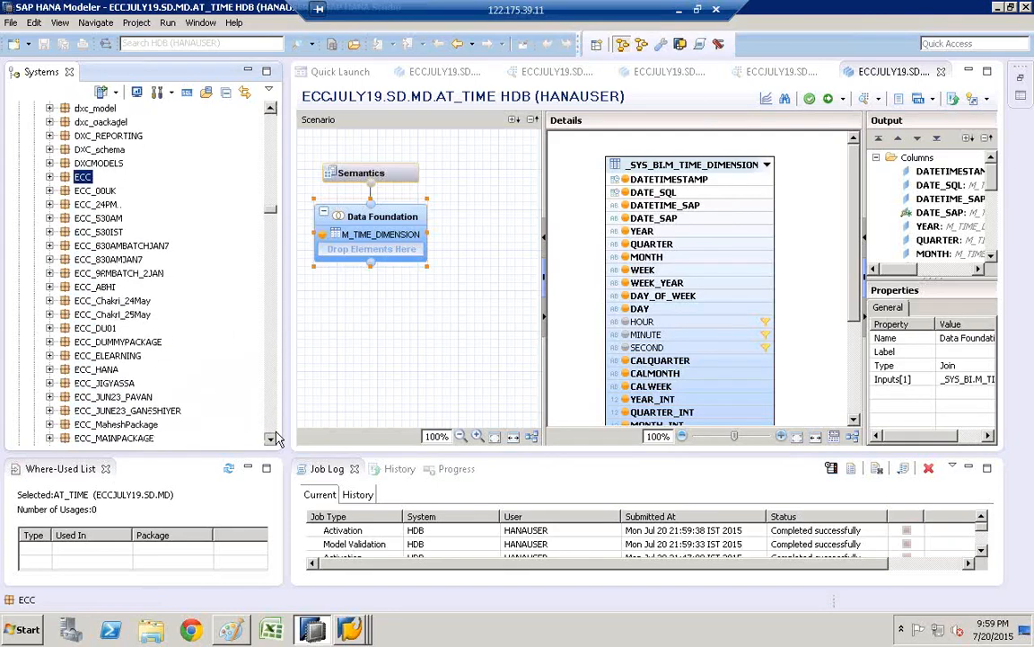
scroll(275, 438, down, 6)
click(106, 206)
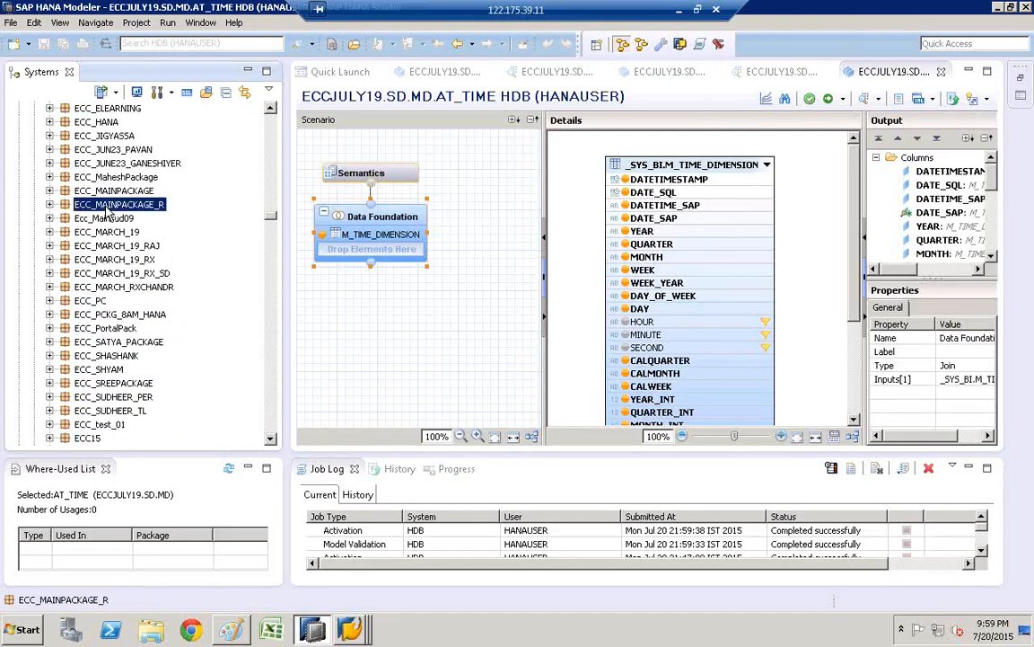
key(Down)
key(Down)
key(Down)
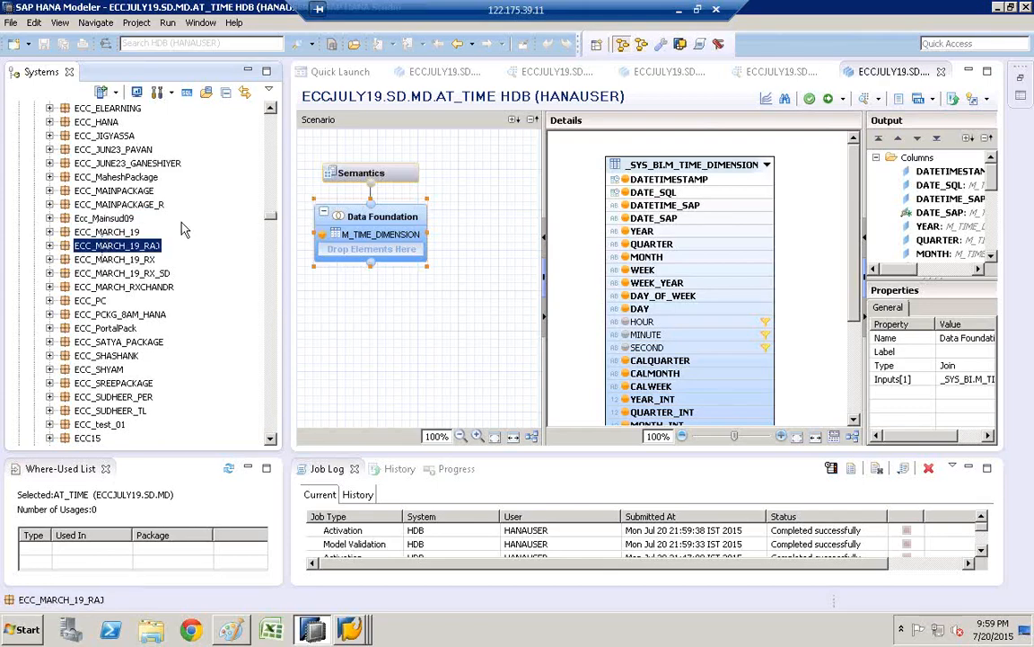
key(Down)
key(Down)
key(Down)
key(Down)
key(Down)
key(Down)
key(Down)
key(Down)
key(Down)
key(Down)
key(Down)
key(Down)
key(Down)
key(Down)
key(Down)
key(Down)
key(Down)
key(Down)
key(Down)
key(Down)
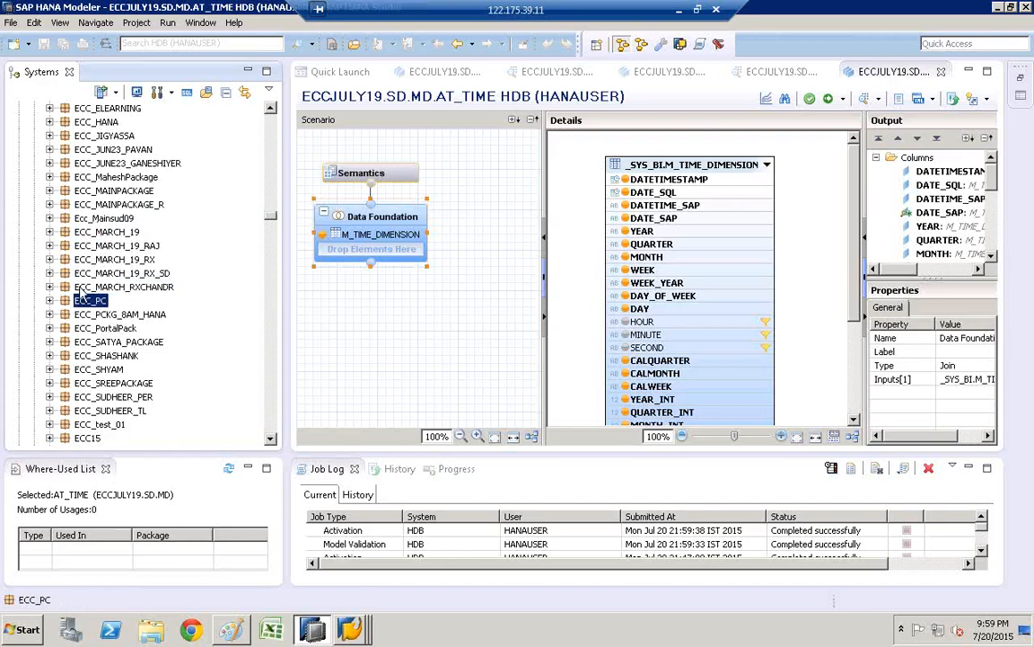
click(271, 440)
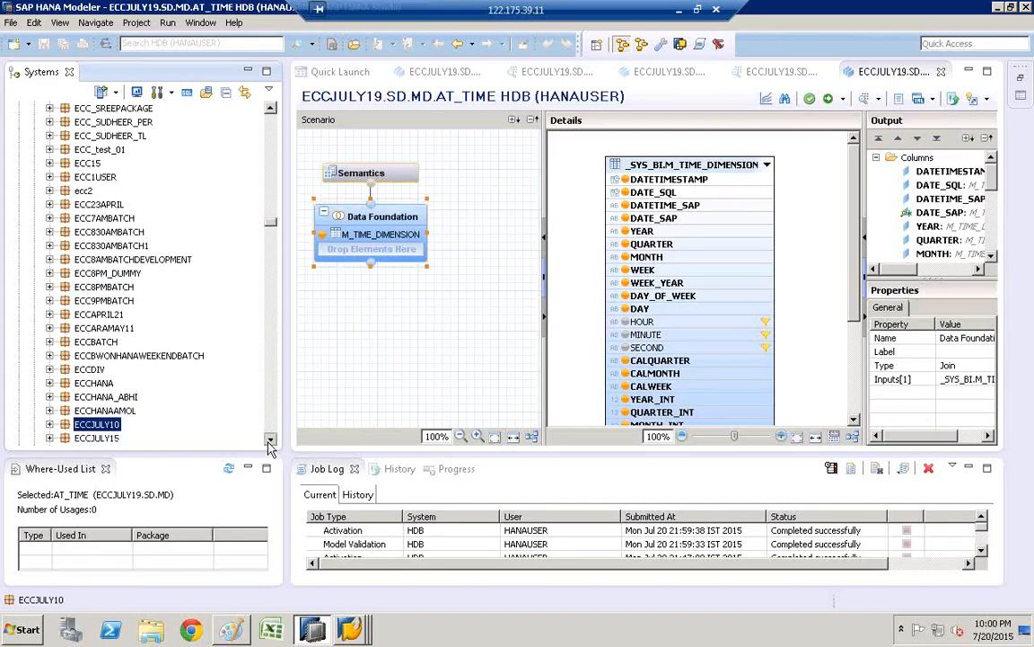
click(270, 439)
scroll(270, 439, down, 4)
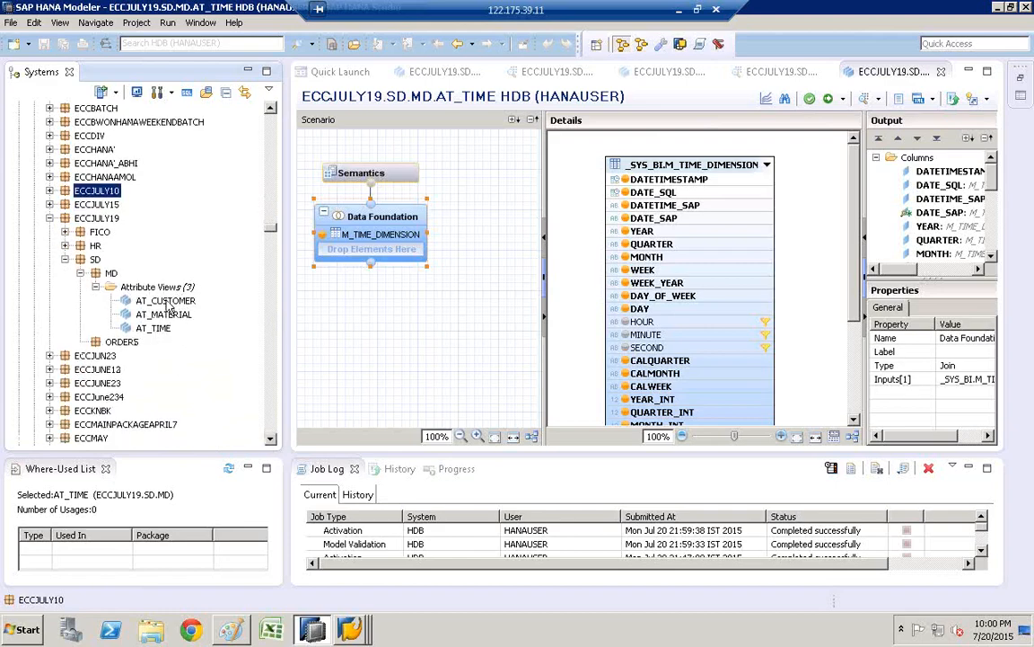
Select the AT_TIME attribute view, then bring the Paint diagram forward
click(166, 303)
click(164, 315)
click(162, 330)
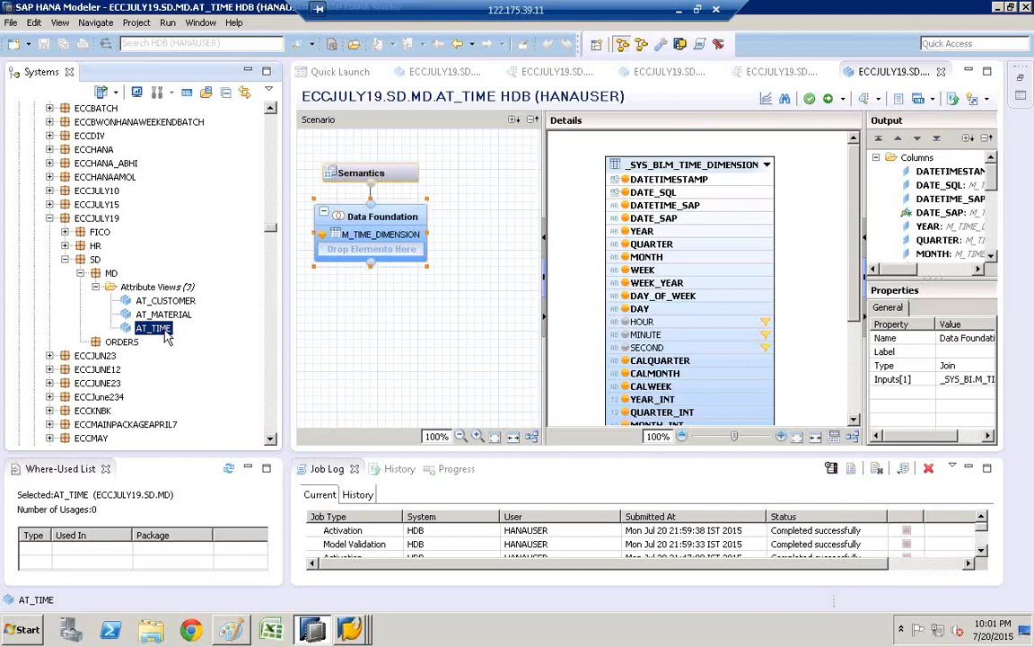
click(232, 629)
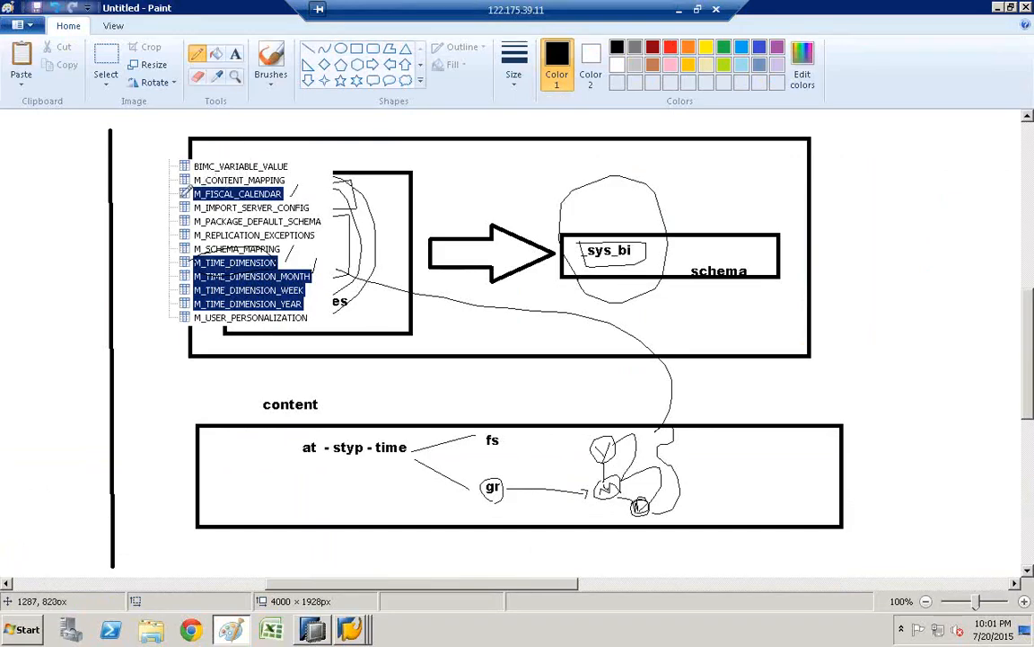
Circle the M_ time-table list and draw a long curved arrow from it past the schema box
mouse_move(179, 206)
mouse_down()
mouse_move(229, 144)
mouse_move(310, 193)
mouse_move(225, 319)
mouse_move(169, 224)
mouse_up()
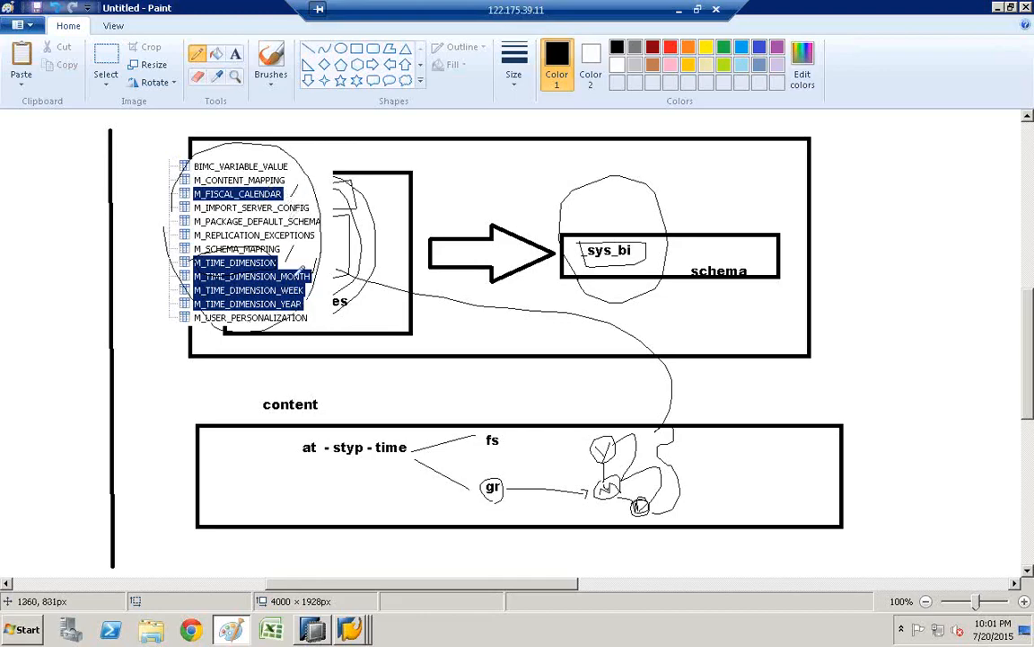
mouse_move(340, 177)
mouse_down()
mouse_move(404, 145)
mouse_move(802, 185)
mouse_move(858, 223)
mouse_up()
drag(842, 221, 868, 221)
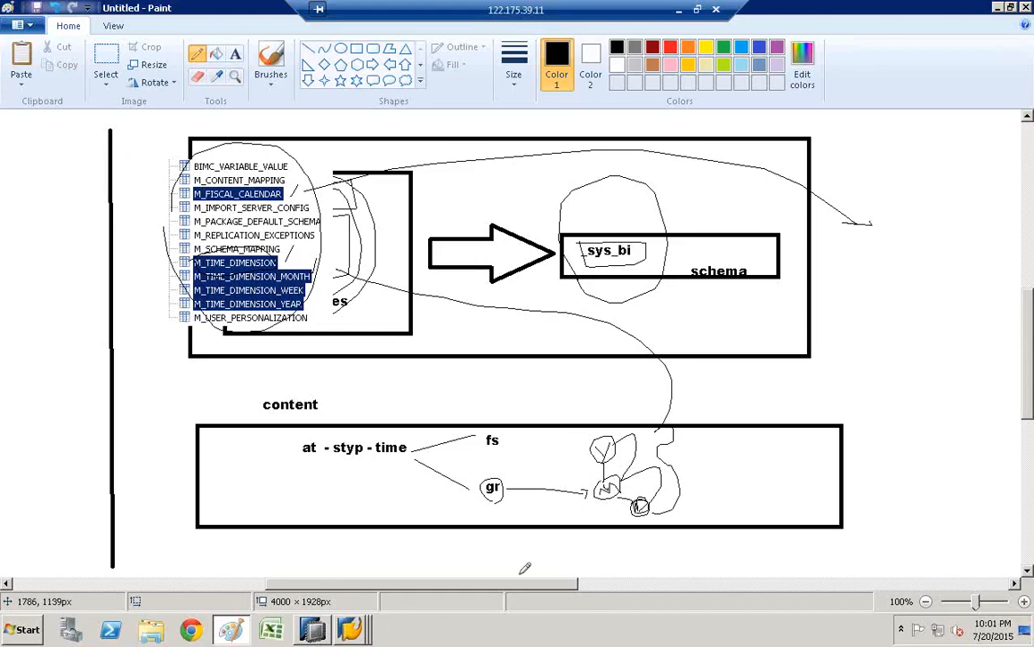
drag(529, 592, 664, 595)
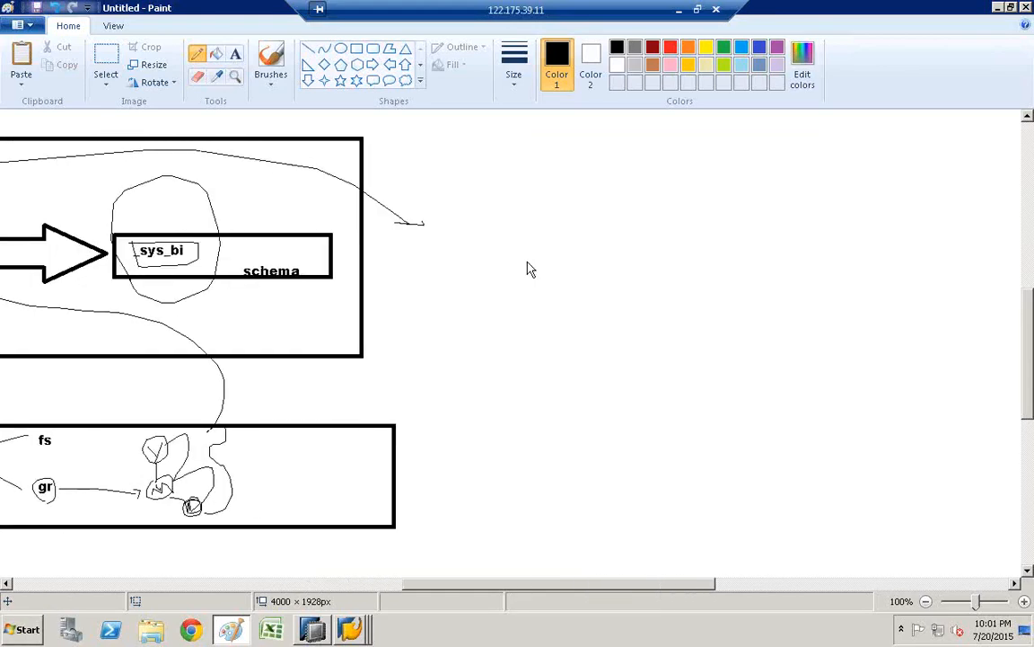
Add a circled 'gen time data' label at the arrow tip with two branch lines below
click(235, 54)
click(432, 240)
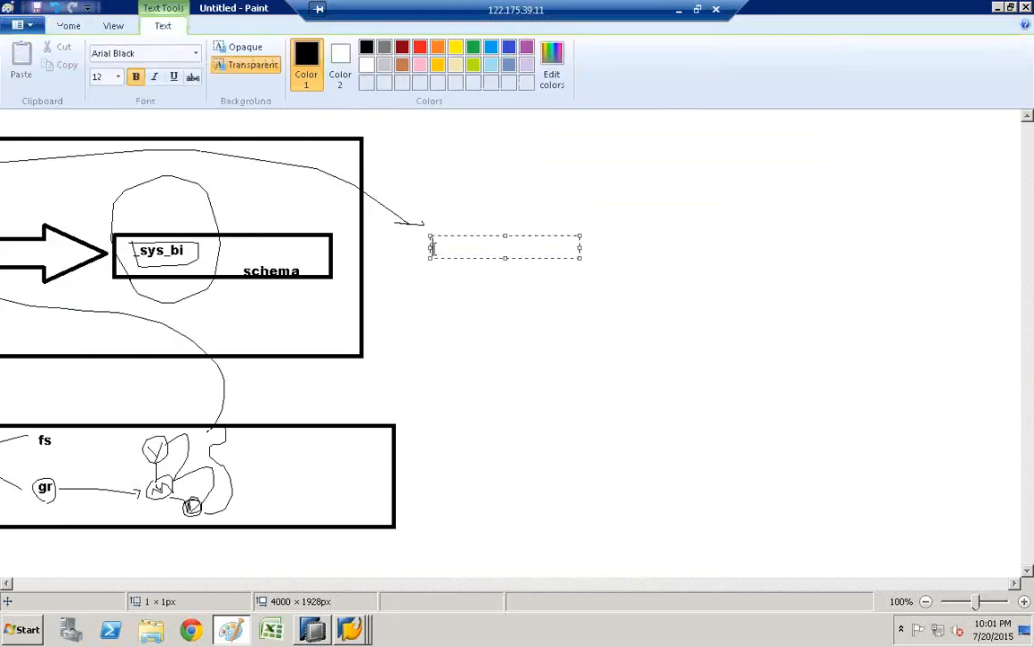
text(gen time data)
click(506, 267)
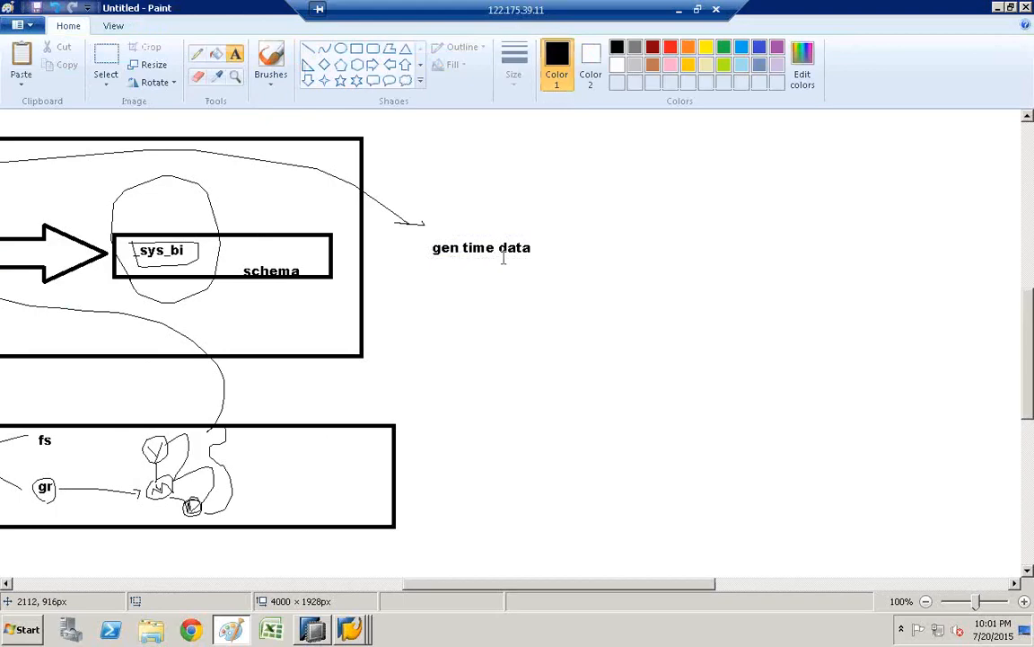
click(197, 54)
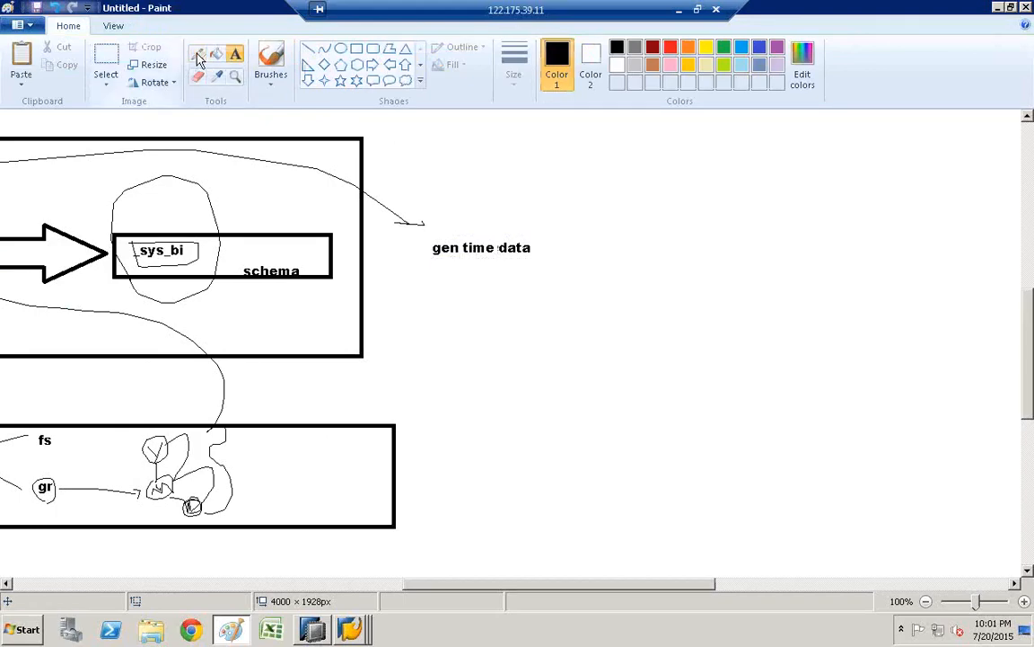
mouse_move(445, 273)
mouse_down()
mouse_move(561, 207)
mouse_move(456, 279)
mouse_up()
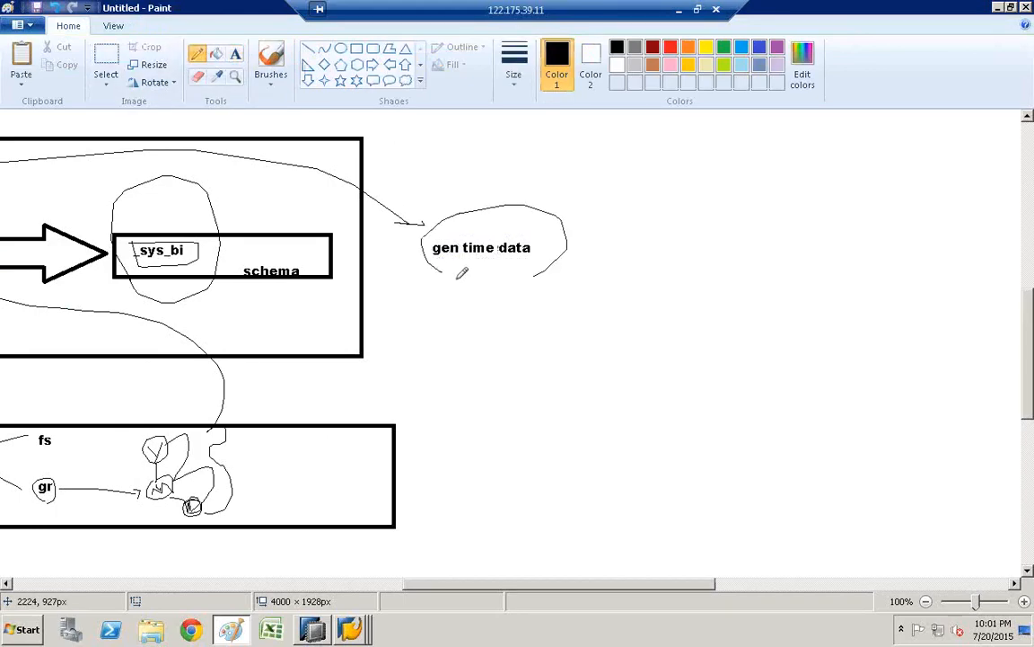
mouse_move(456, 393)
mouse_down()
mouse_move(507, 281)
mouse_move(650, 323)
mouse_up()
Write 2000 and 2016 at the branch ends and circle each
click(235, 54)
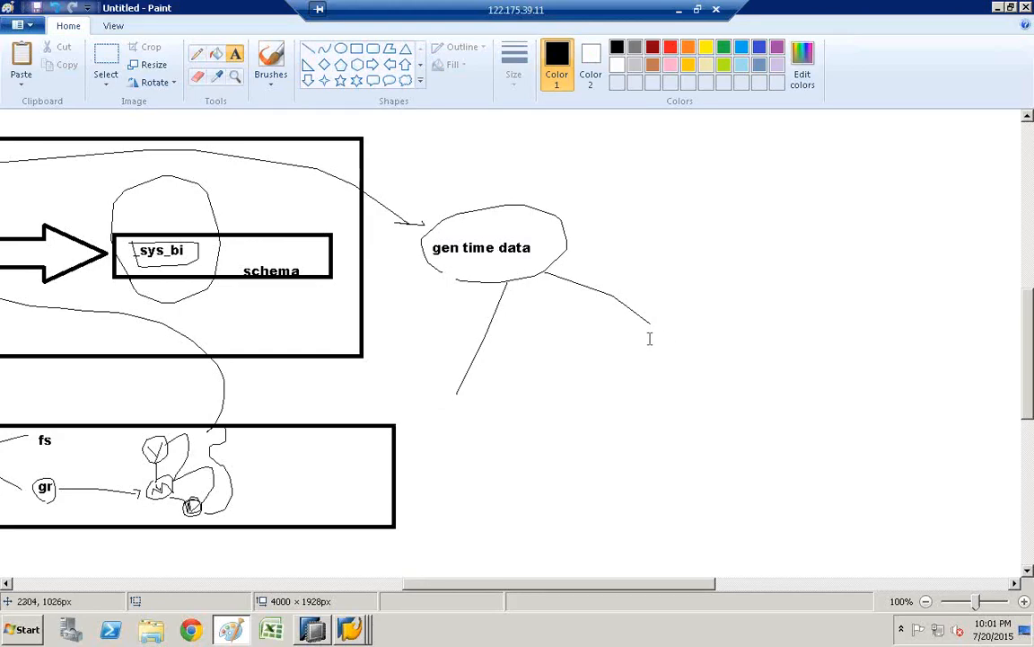
click(453, 414)
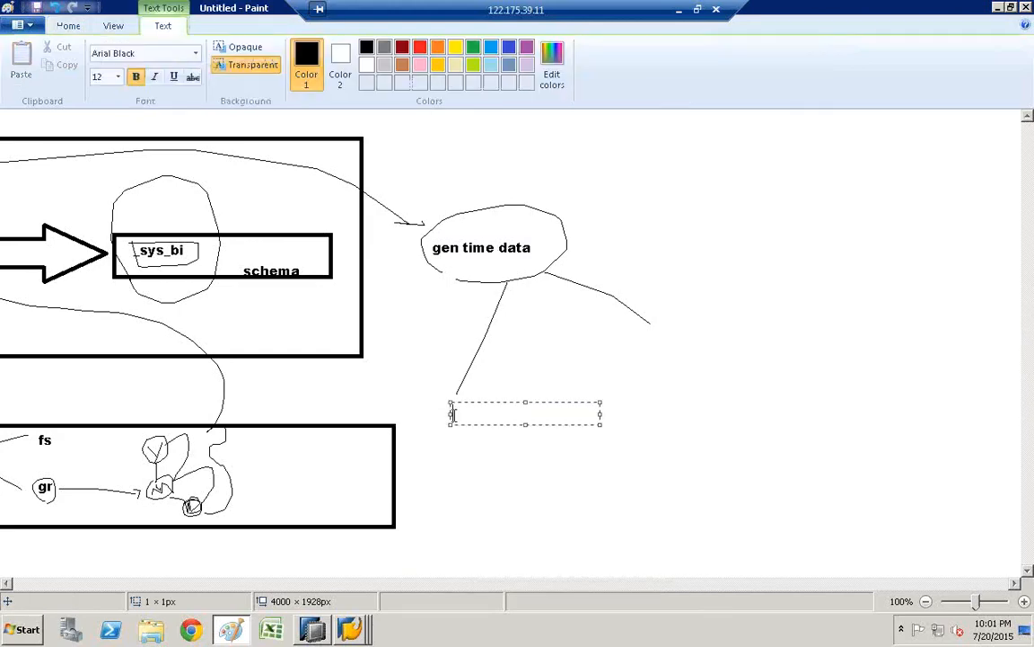
text(2000)
click(643, 350)
click(643, 351)
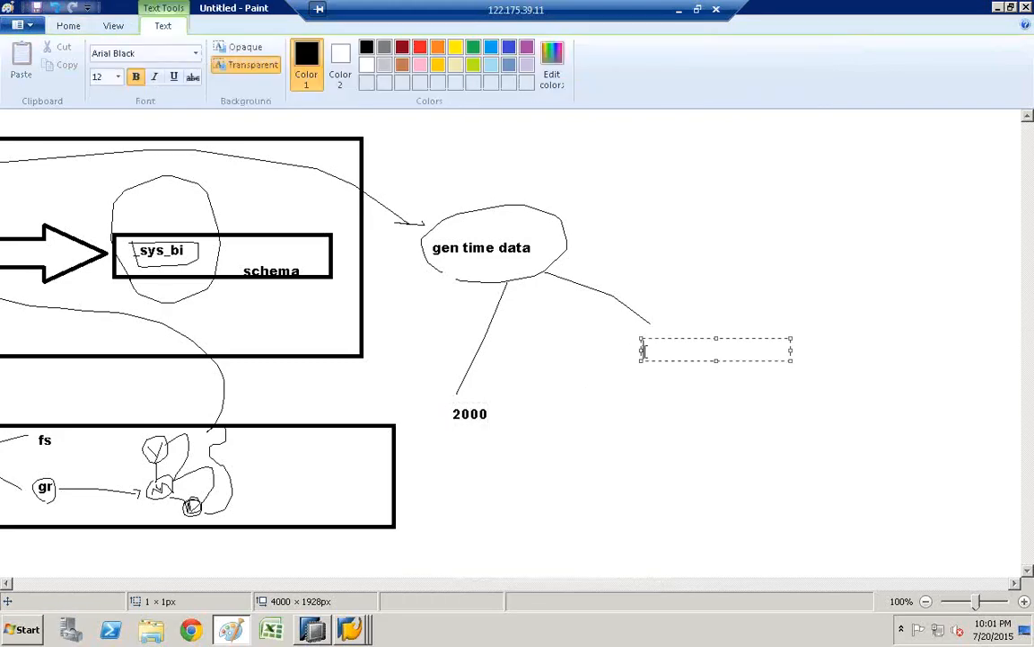
text(2016)
click(720, 414)
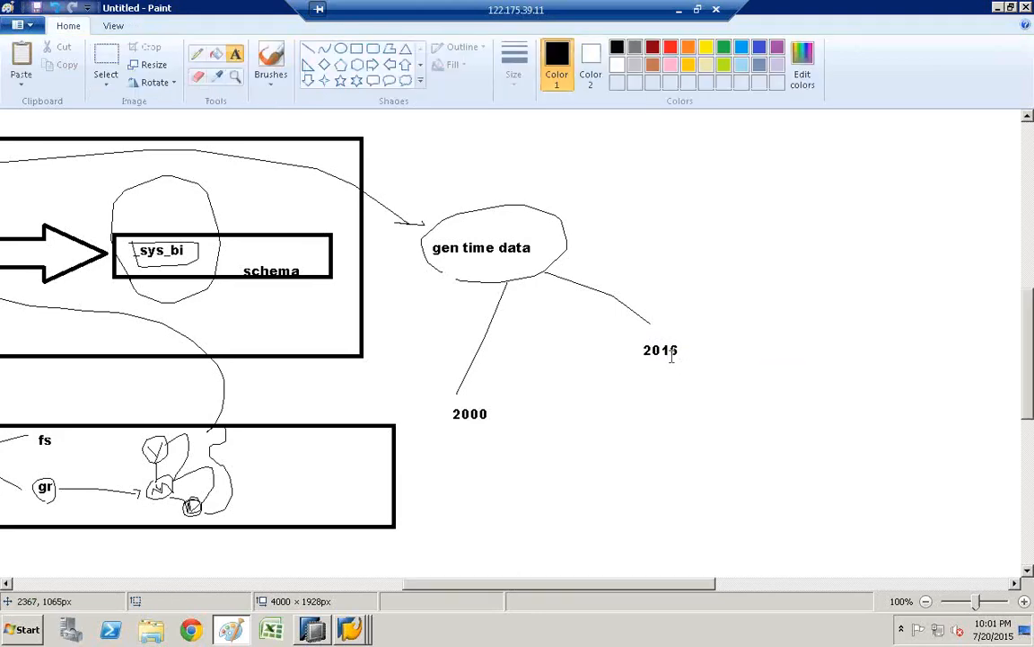
click(197, 53)
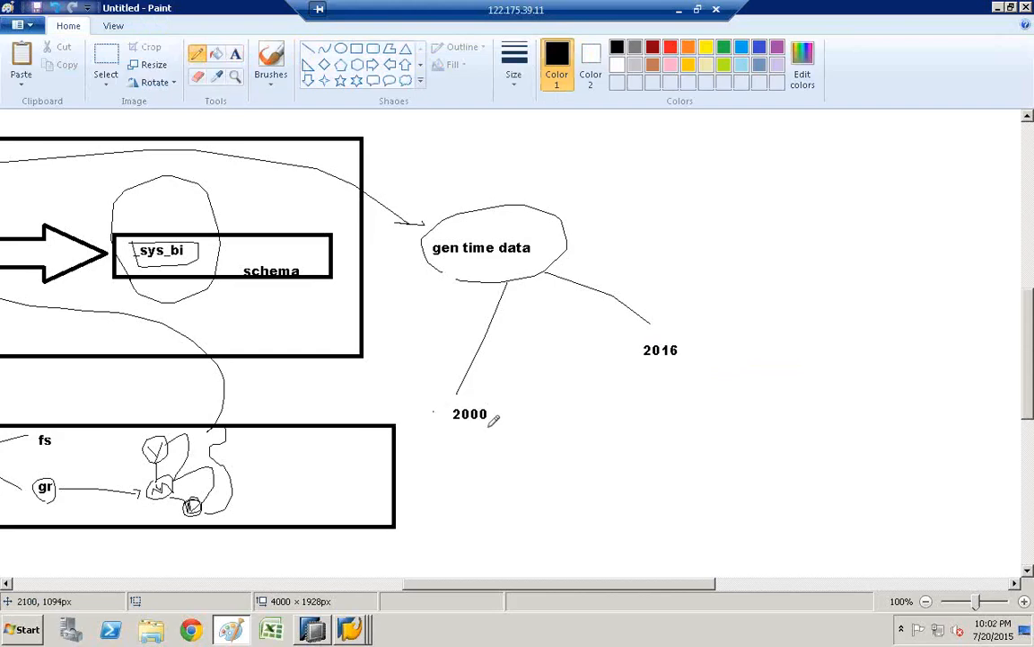
mouse_move(493, 417)
mouse_down()
mouse_move(433, 416)
mouse_move(494, 415)
mouse_up()
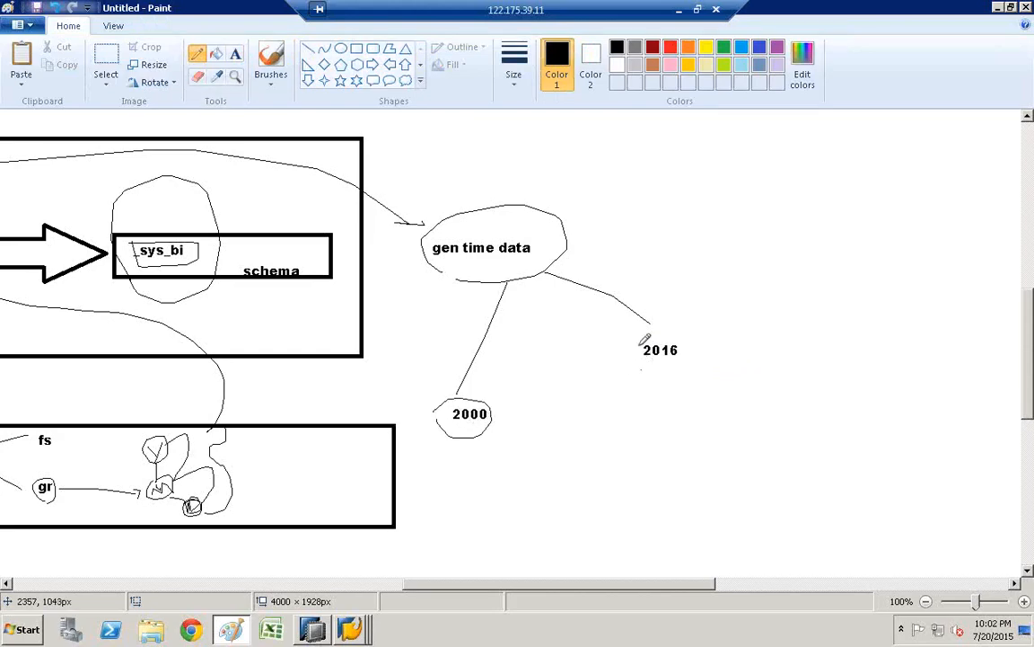
mouse_move(643, 357)
mouse_down()
mouse_move(647, 329)
mouse_move(649, 363)
mouse_up()
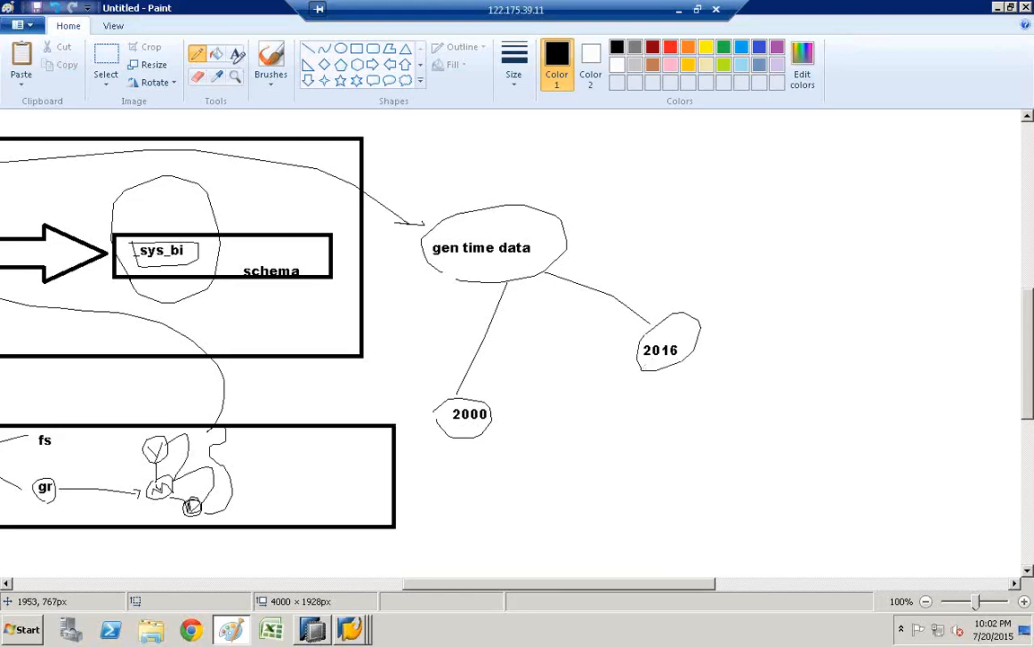
Write 2014 and 2016 beneath the 2000 and 2016 bubbles
click(235, 54)
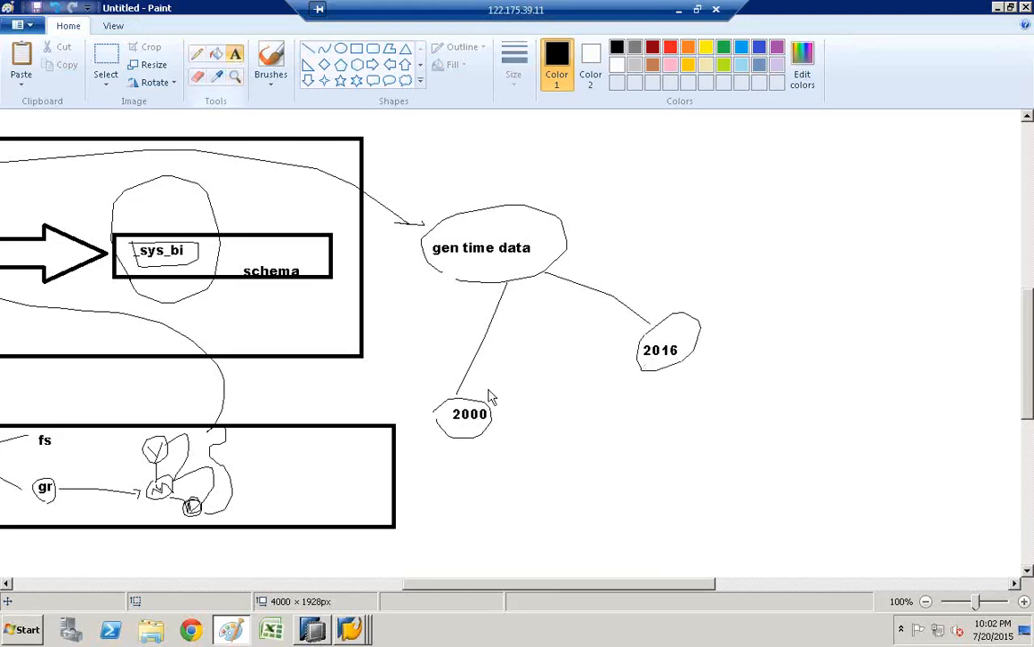
click(492, 451)
text(2014)
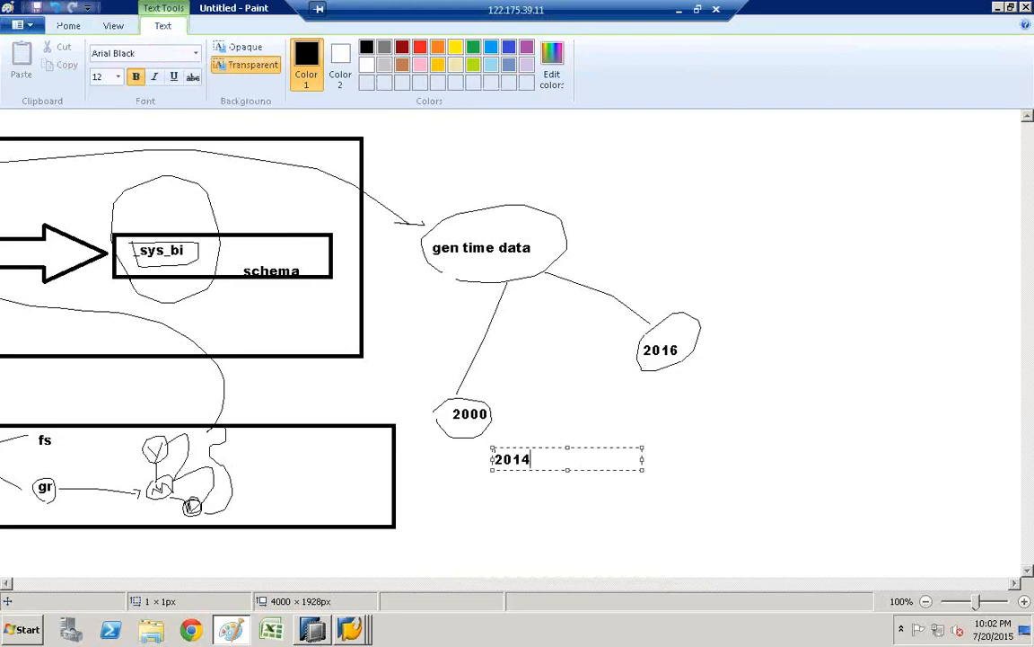
click(671, 417)
click(671, 417)
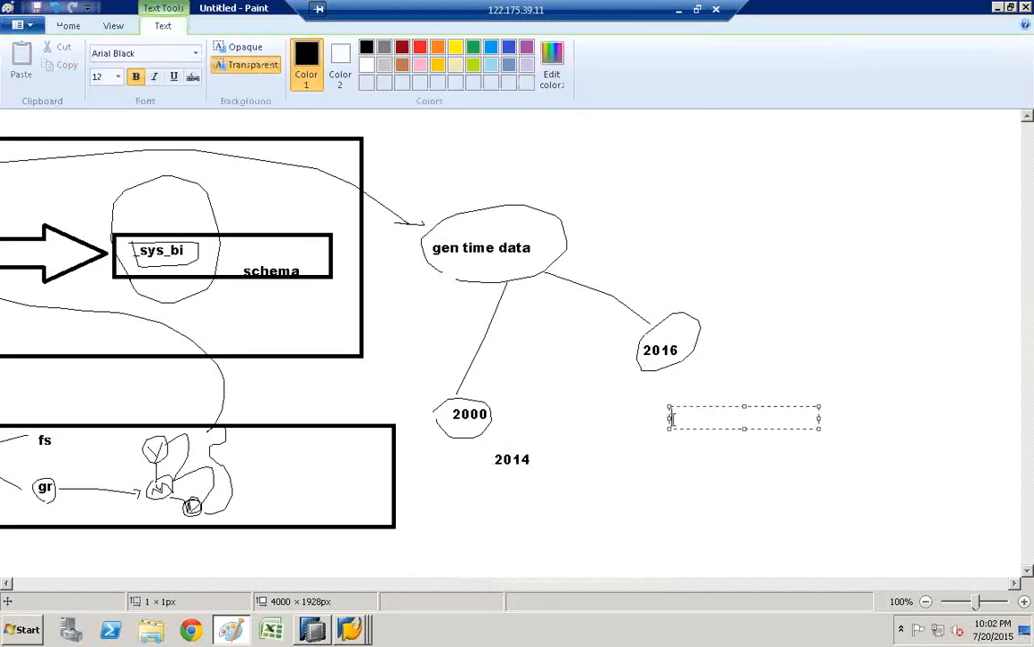
text(2016)
click(658, 474)
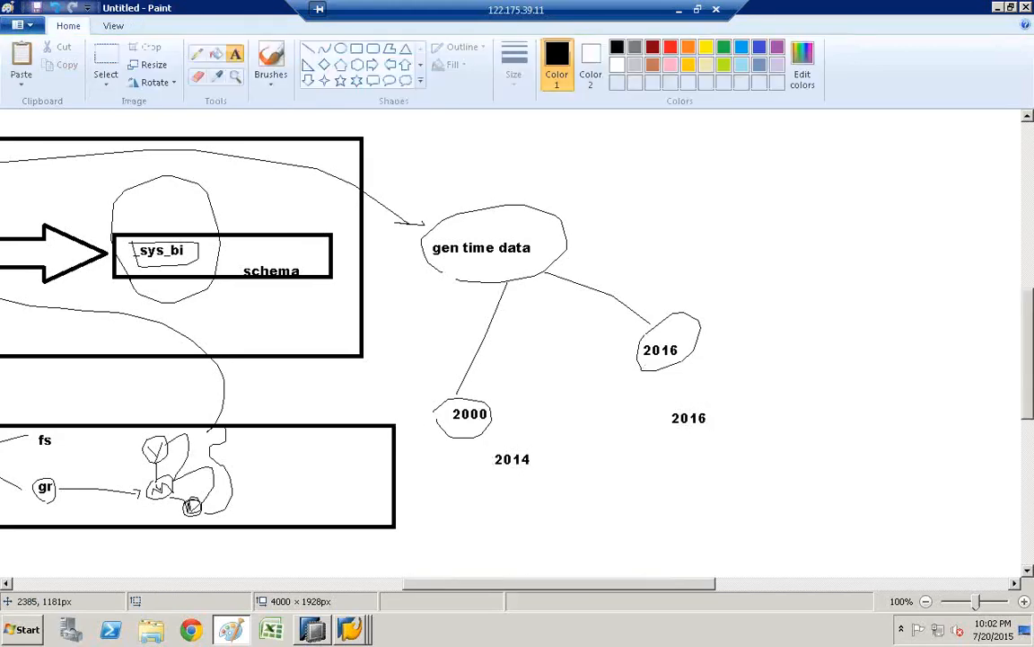
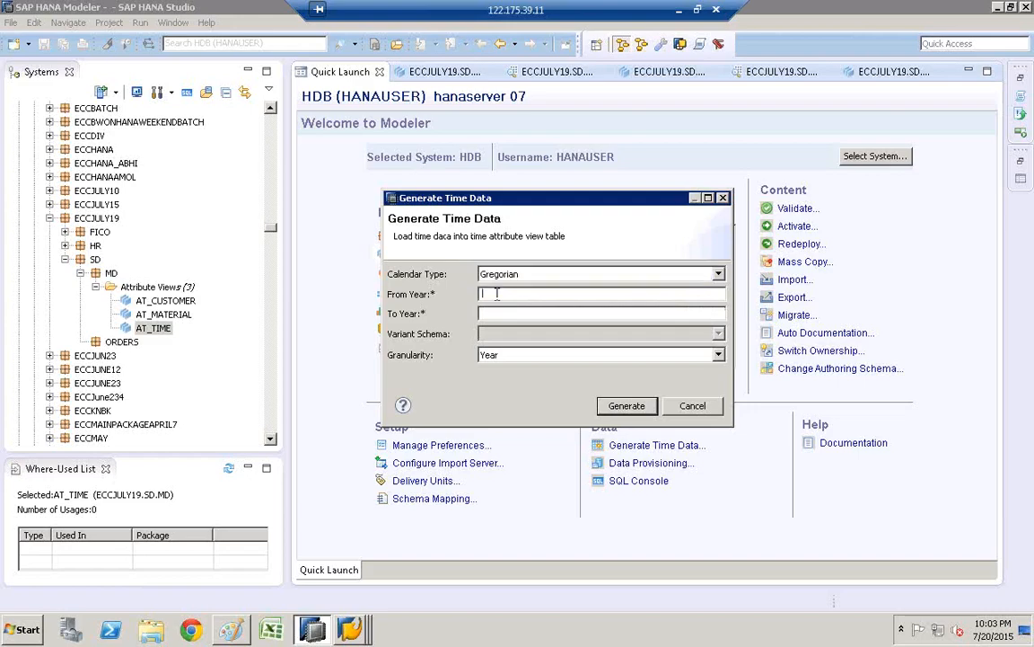
Generate Gregorian time data from year 2014 to 2016 at Day granularity
text(2010)
key(BackSpace)
key(BackSpace)
key(BackSpace)
key(BackSpace)
text(2014)
click(537, 312)
text(2016)
click(497, 357)
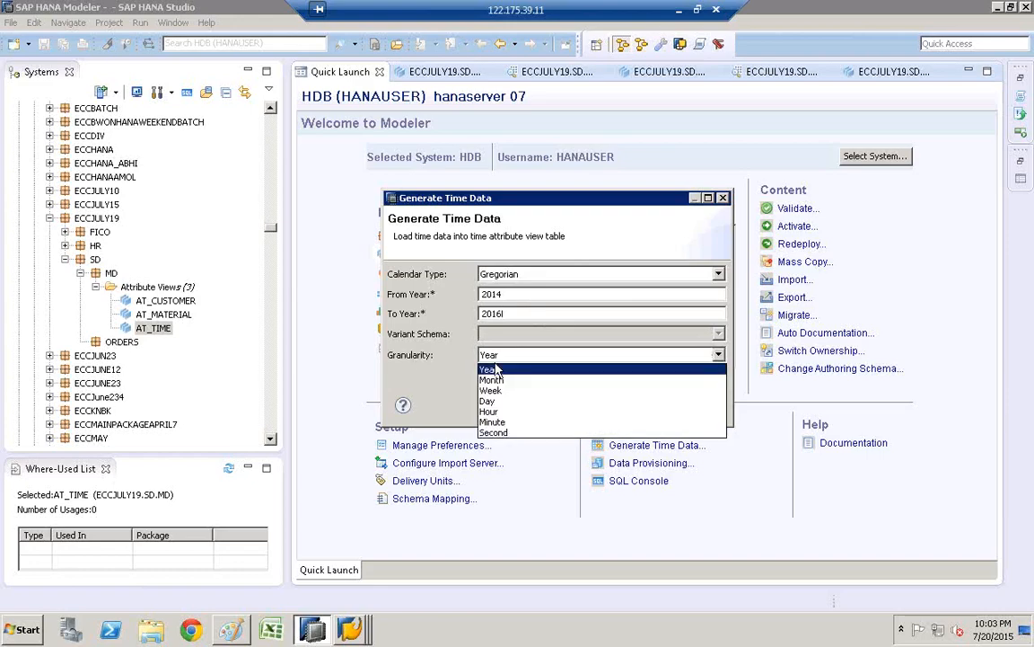
click(497, 402)
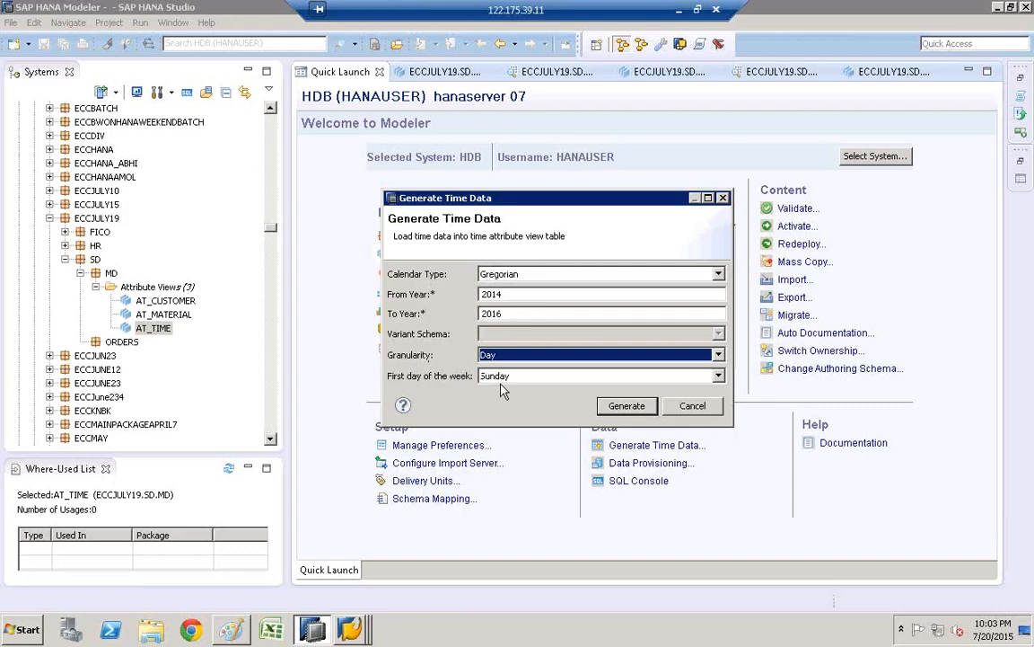
click(613, 411)
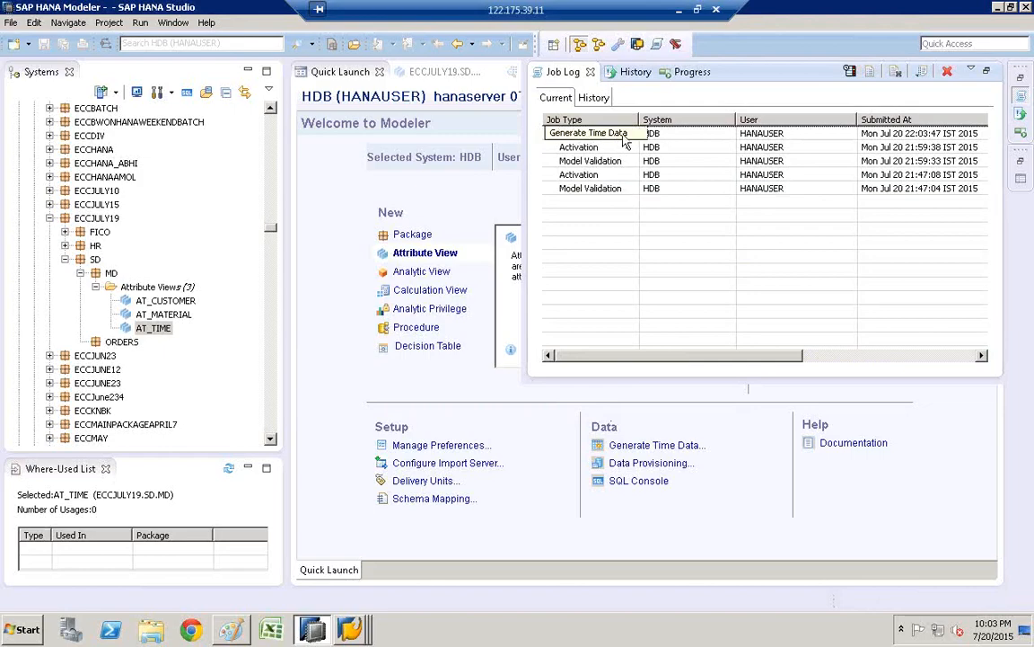
Open the Generate Time Data job's details, confirm 'Time data generated successfully', and close them
drag(781, 364, 890, 360)
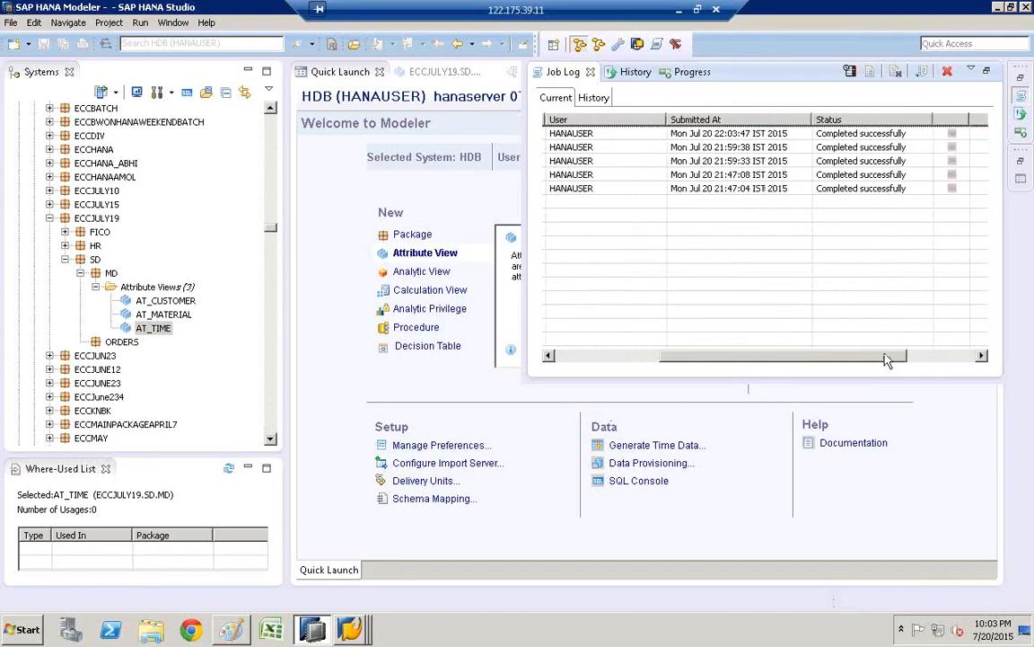
click(867, 135)
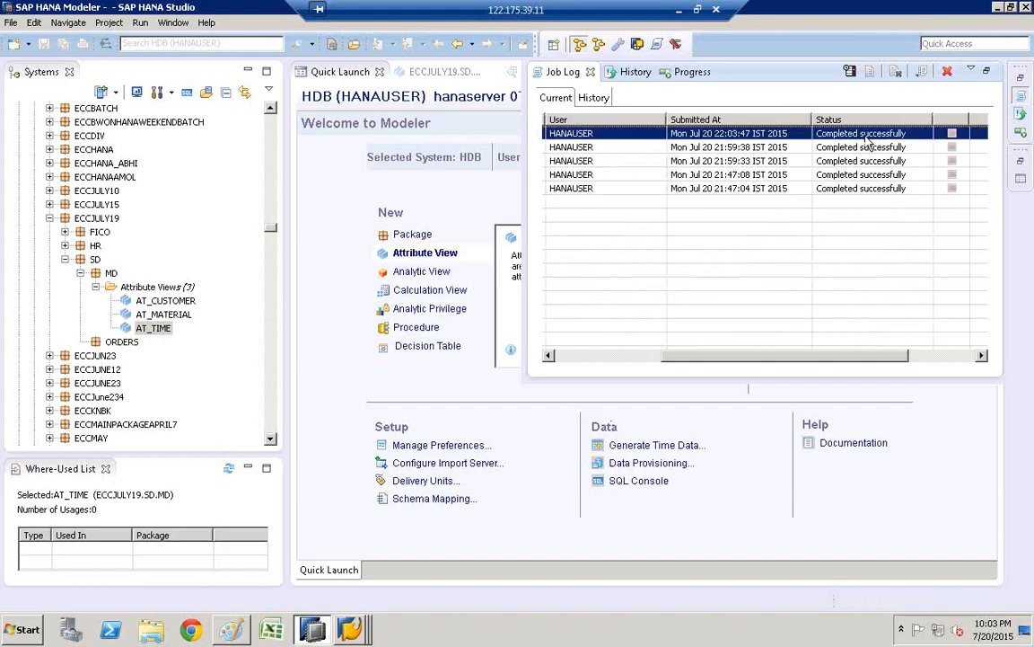
double_click(830, 139)
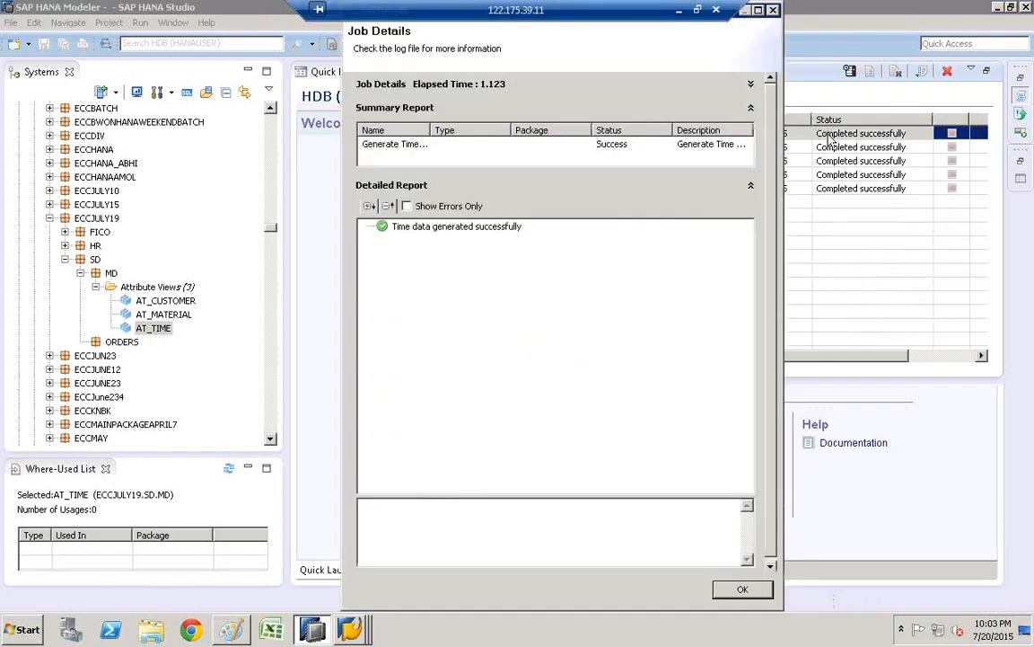
click(420, 228)
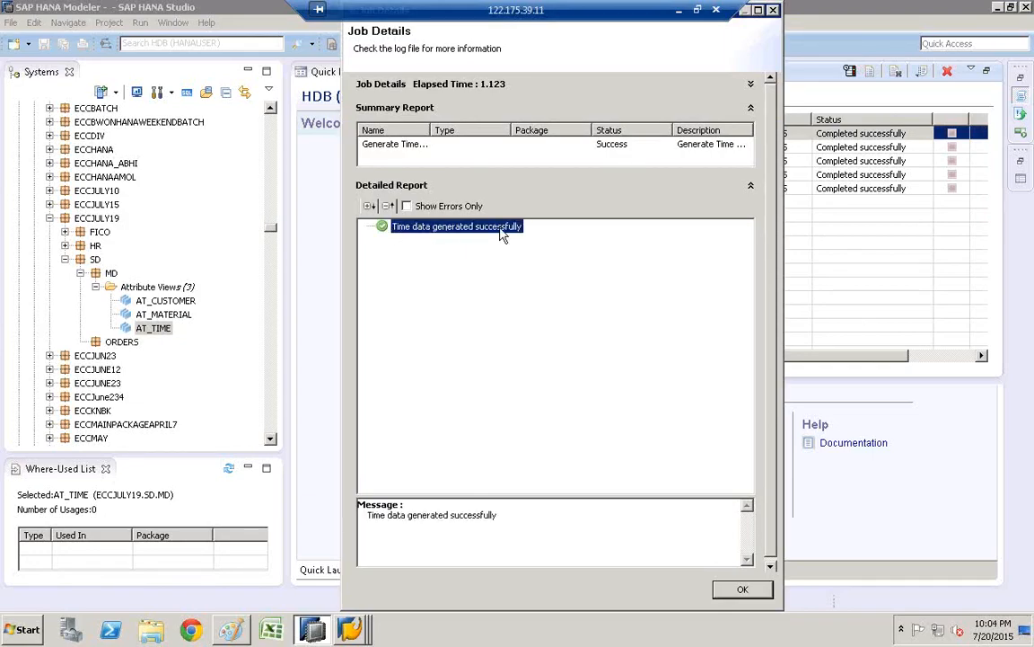
click(747, 590)
drag(272, 231, 270, 109)
click(63, 135)
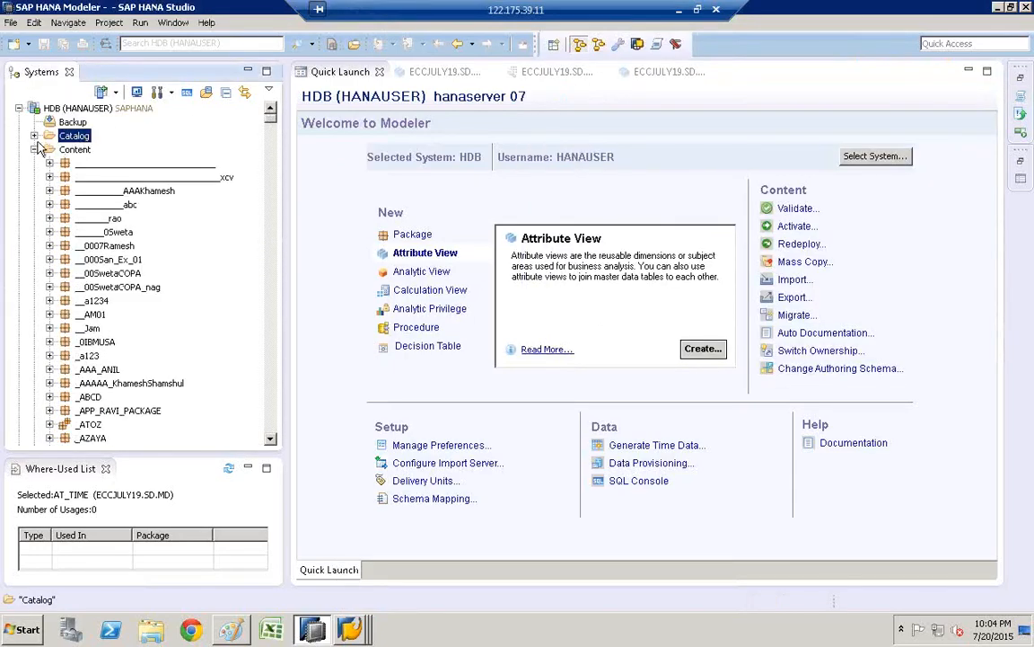
Open Data Preview on _SYS_BI's M_TIME_DIMENSION table, showing daily rows from Jan 1, 2012
click(34, 136)
click(79, 219)
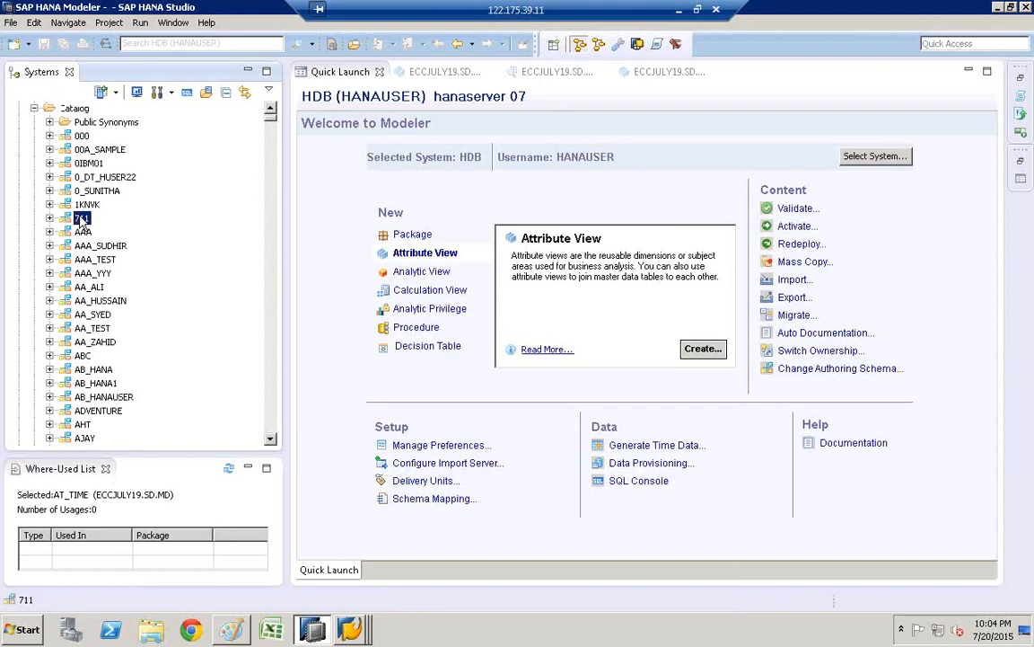
text(_sys)
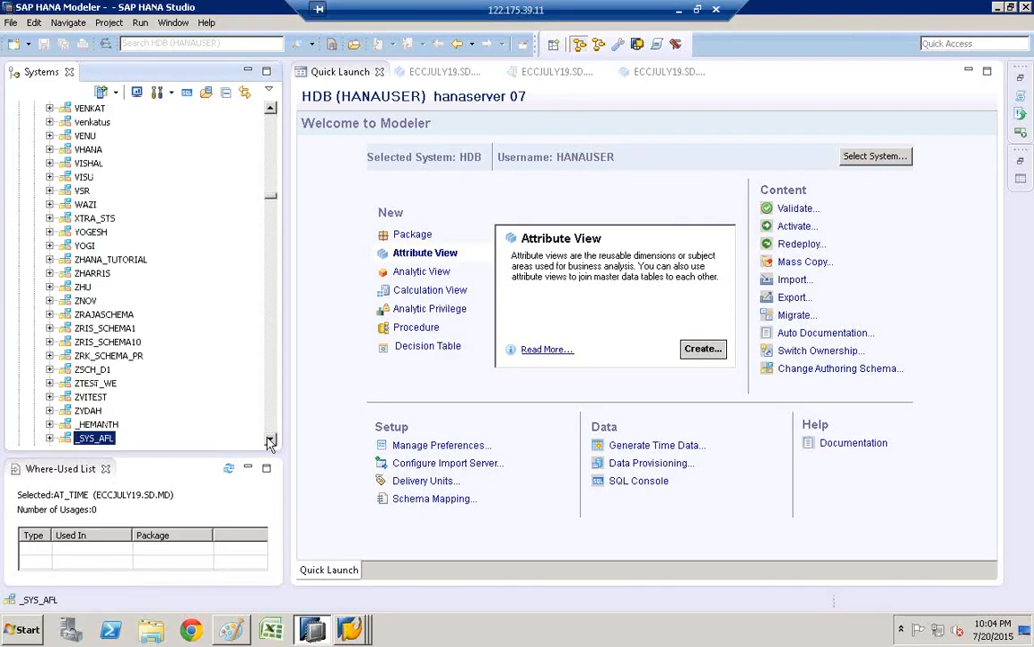
drag(270, 440, 270, 440)
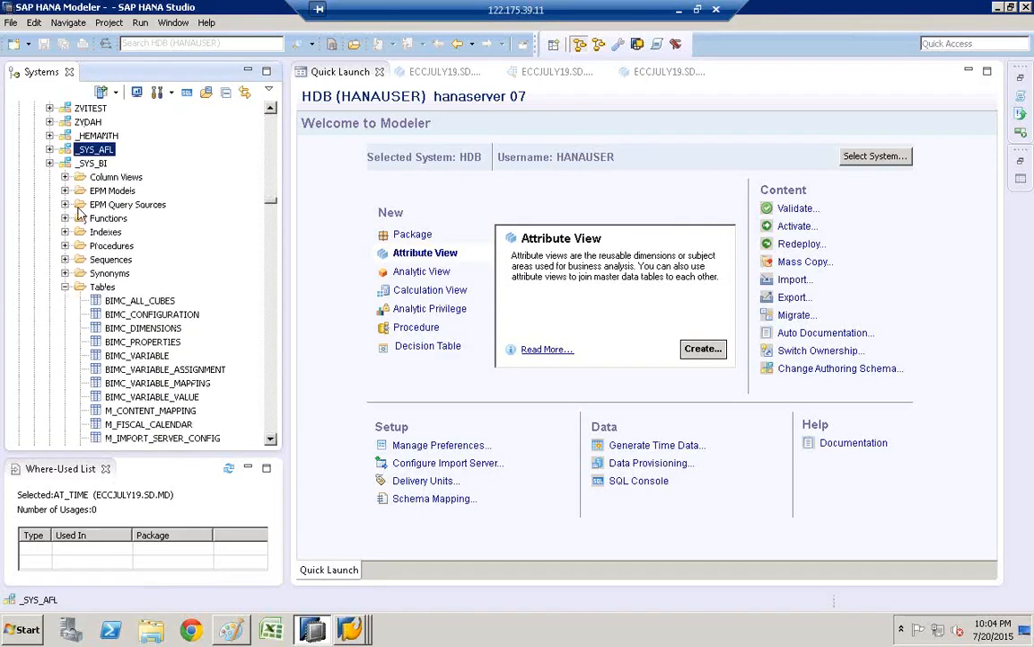
click(89, 163)
click(270, 440)
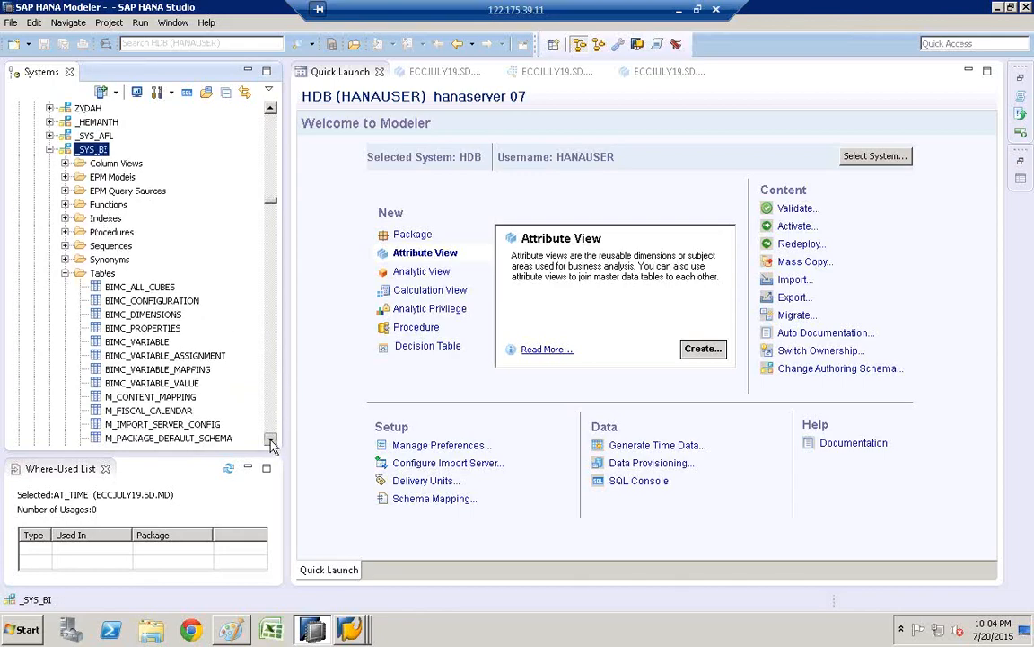
scroll(189, 341, down, 3)
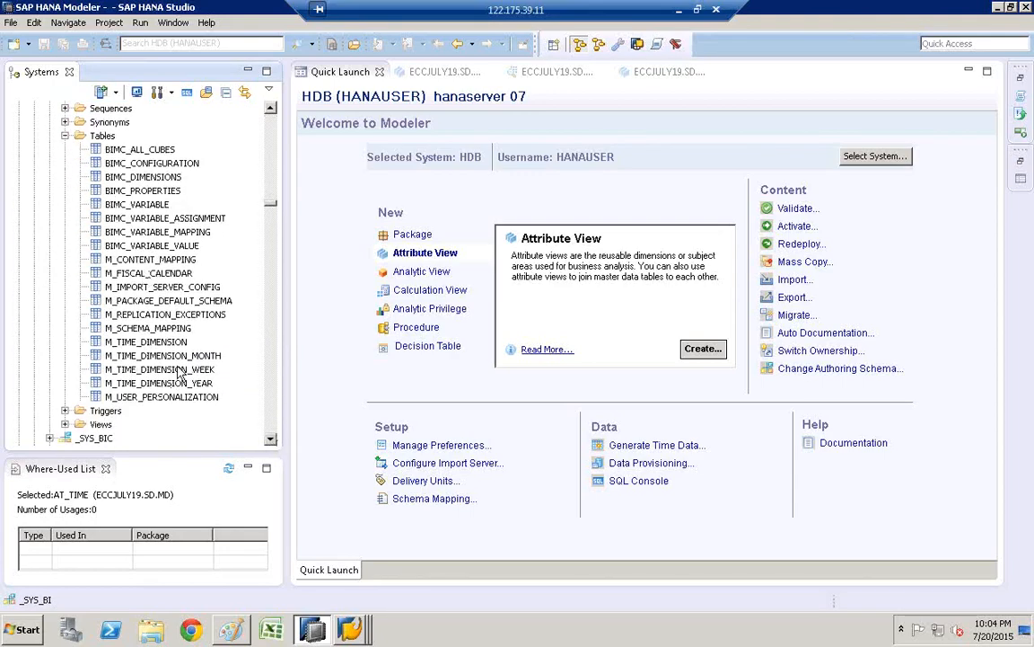
click(146, 342)
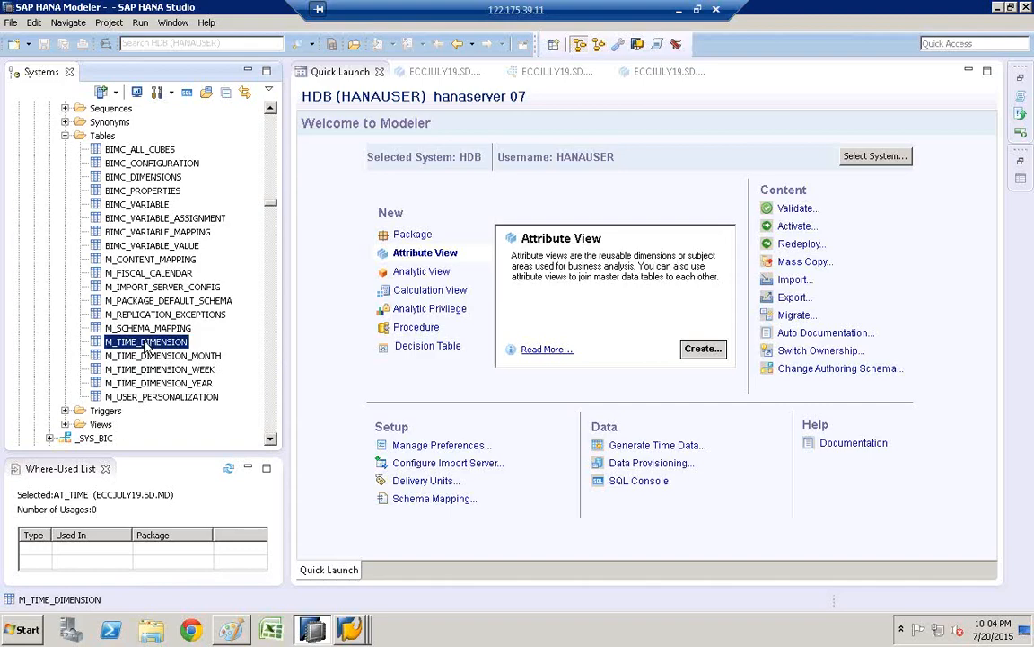
right_click(147, 343)
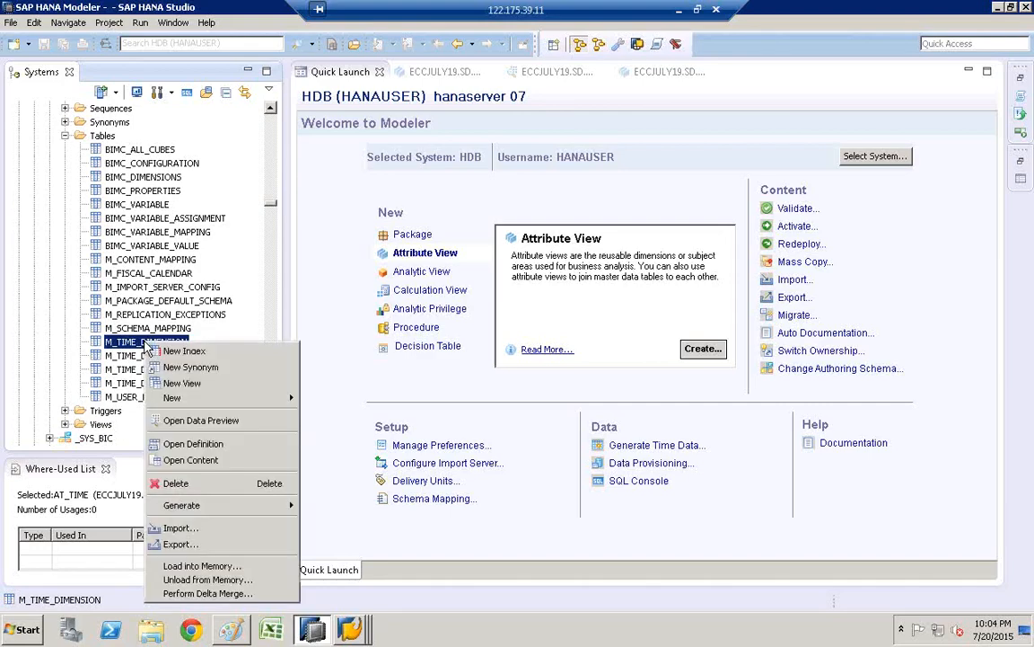
click(212, 421)
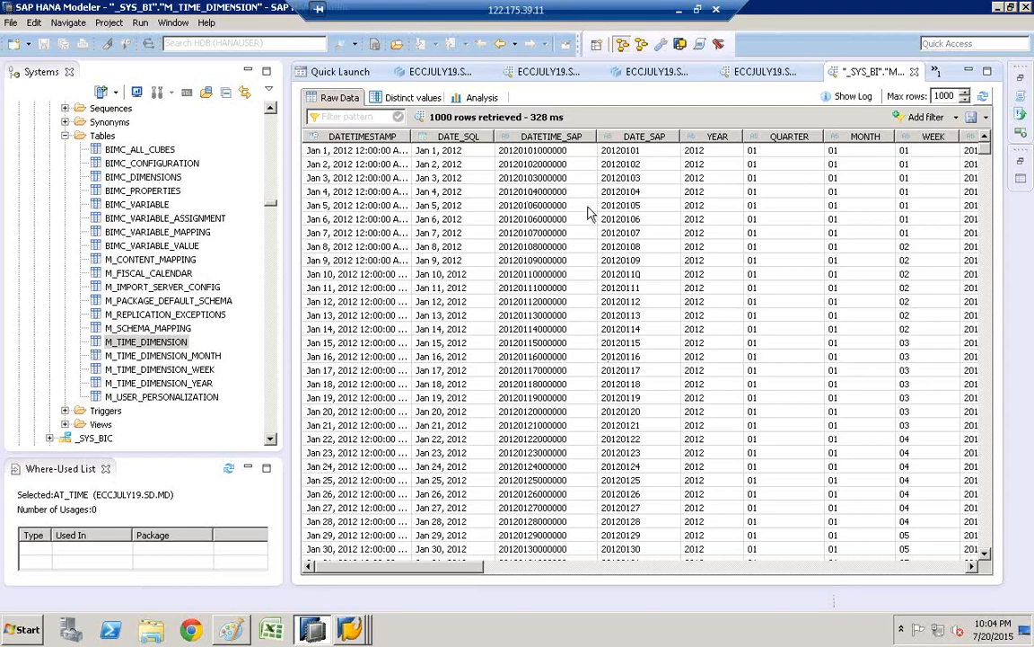
Delete all rows of M_TIME_DIMENSION, refresh the preview to confirm it's empty, and return to Quick Launch
right_click(165, 345)
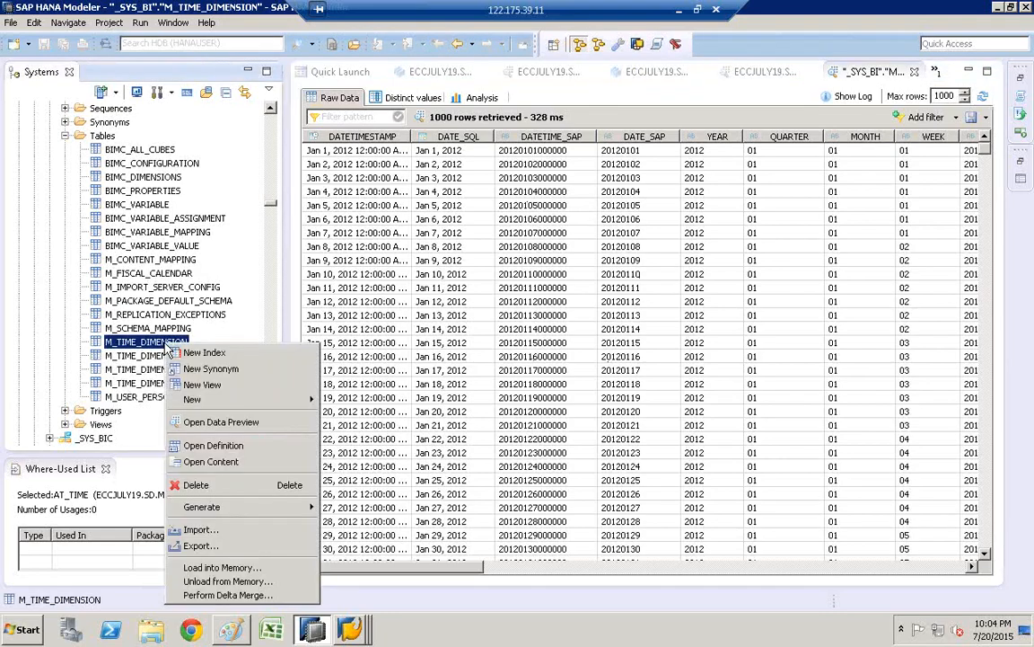
click(215, 485)
click(361, 329)
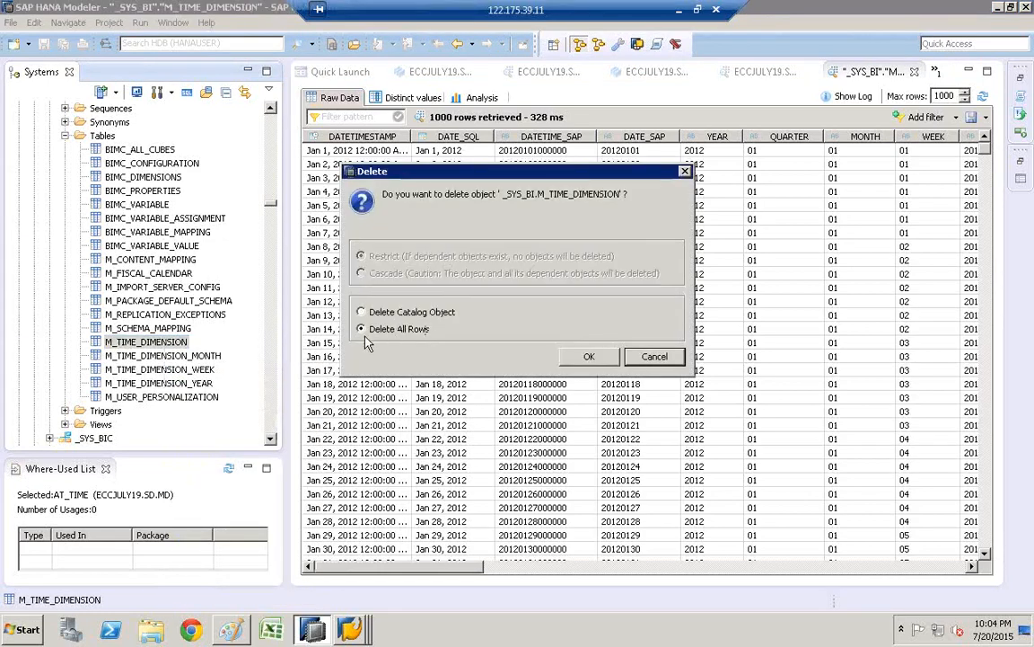
click(589, 356)
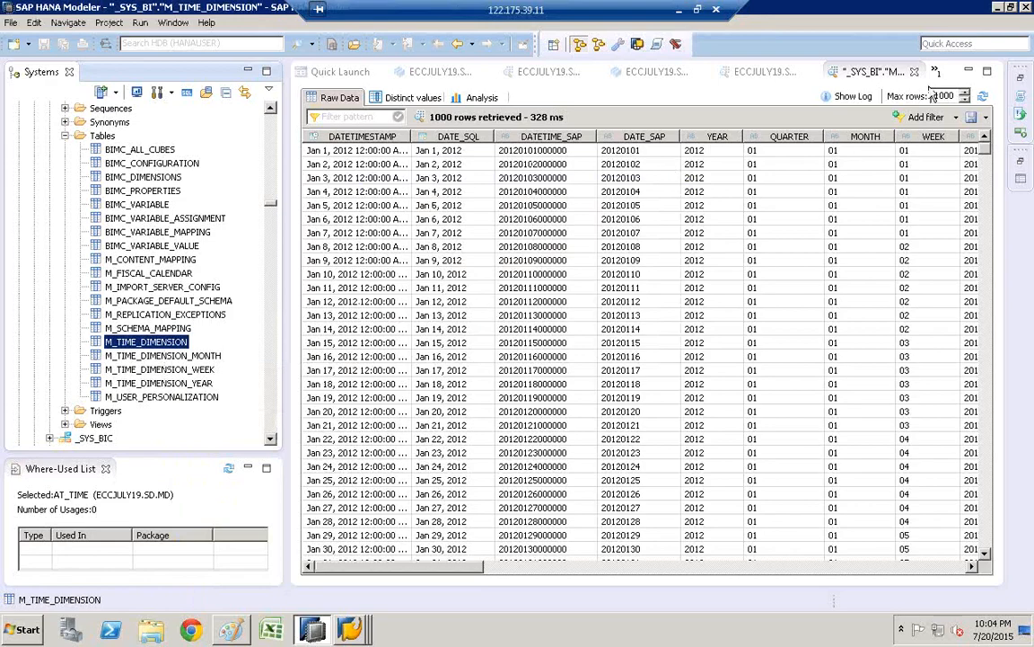
click(983, 96)
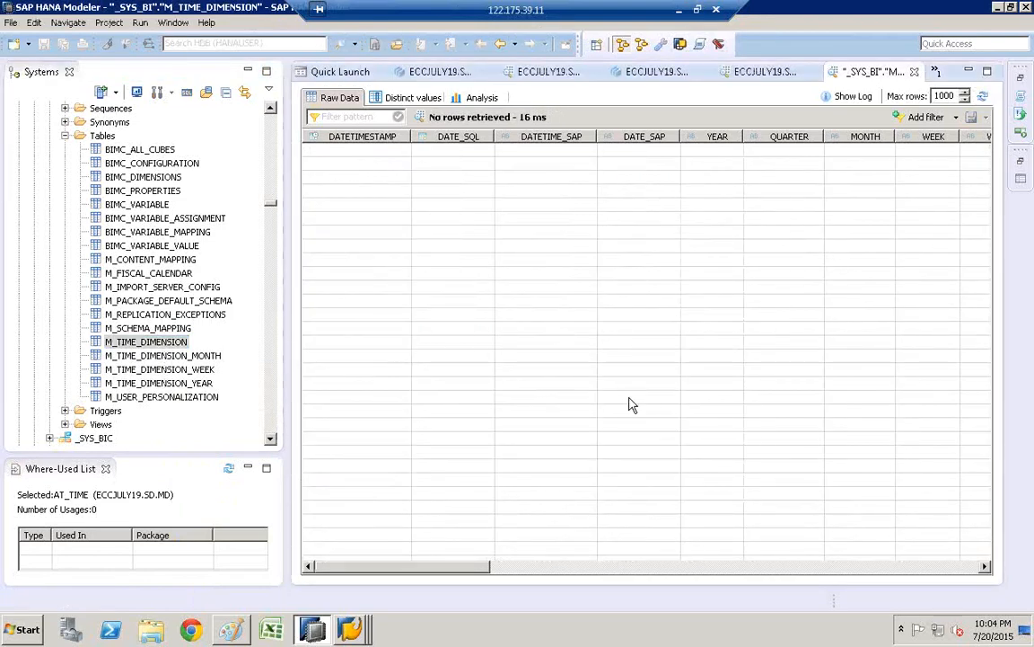
click(340, 71)
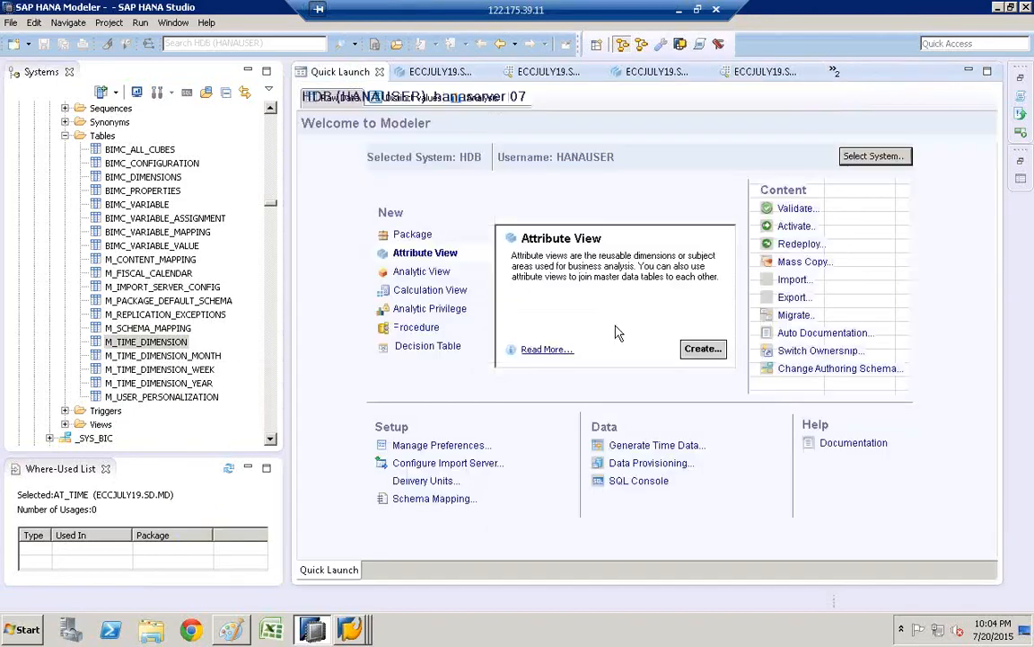
Rerun Generate Time Data with From Year 2014, To Year 2016 and Day granularity
click(654, 445)
click(504, 291)
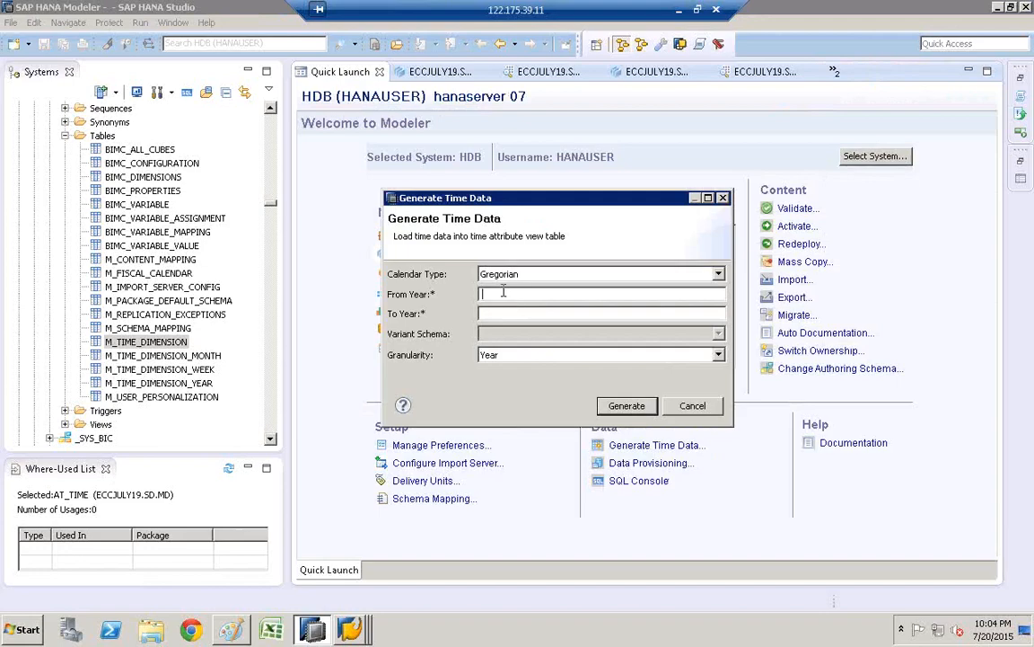
text(2014)
click(522, 314)
text(2016)
click(505, 357)
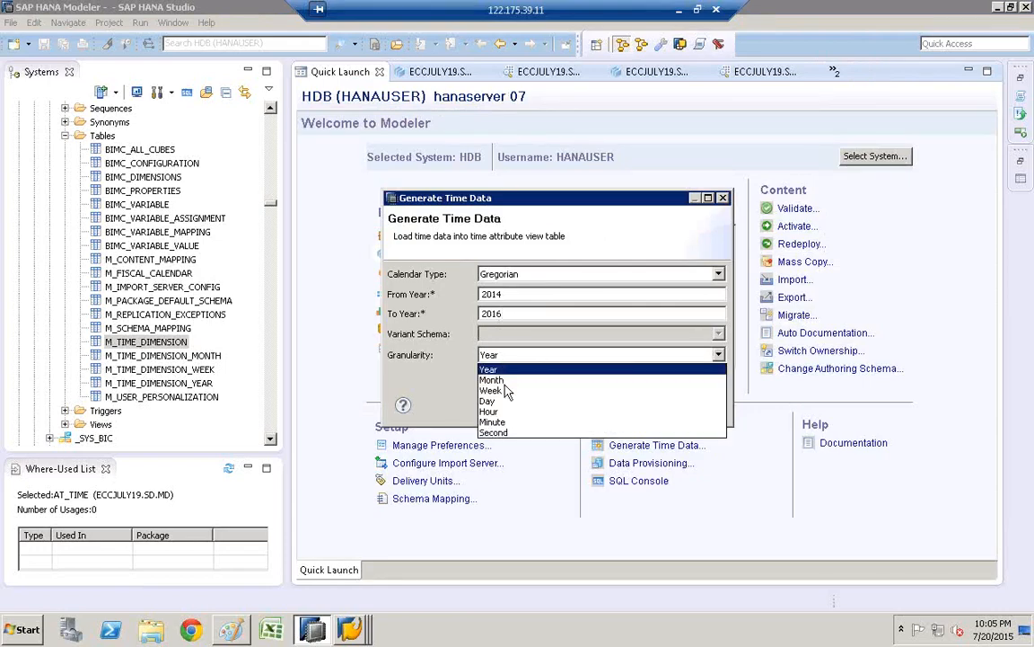
click(506, 402)
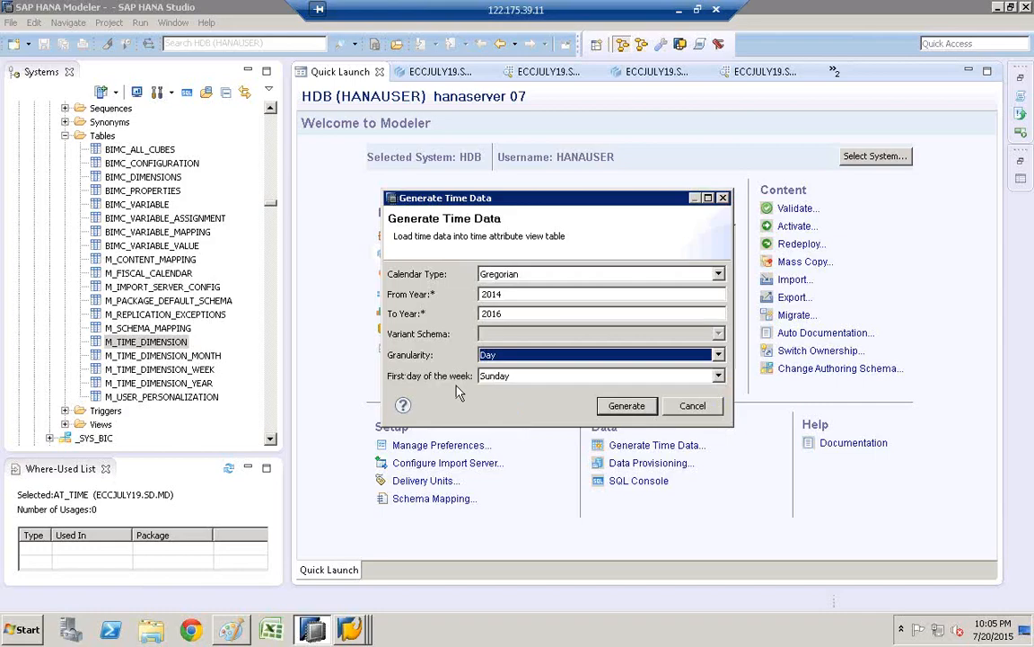
click(625, 405)
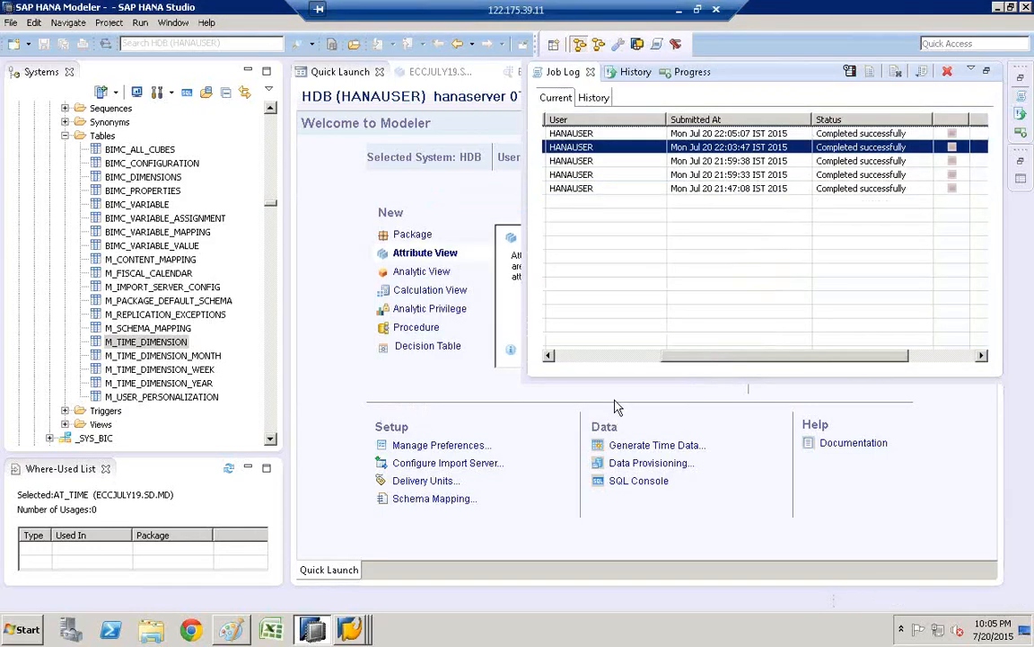
drag(783, 359, 616, 359)
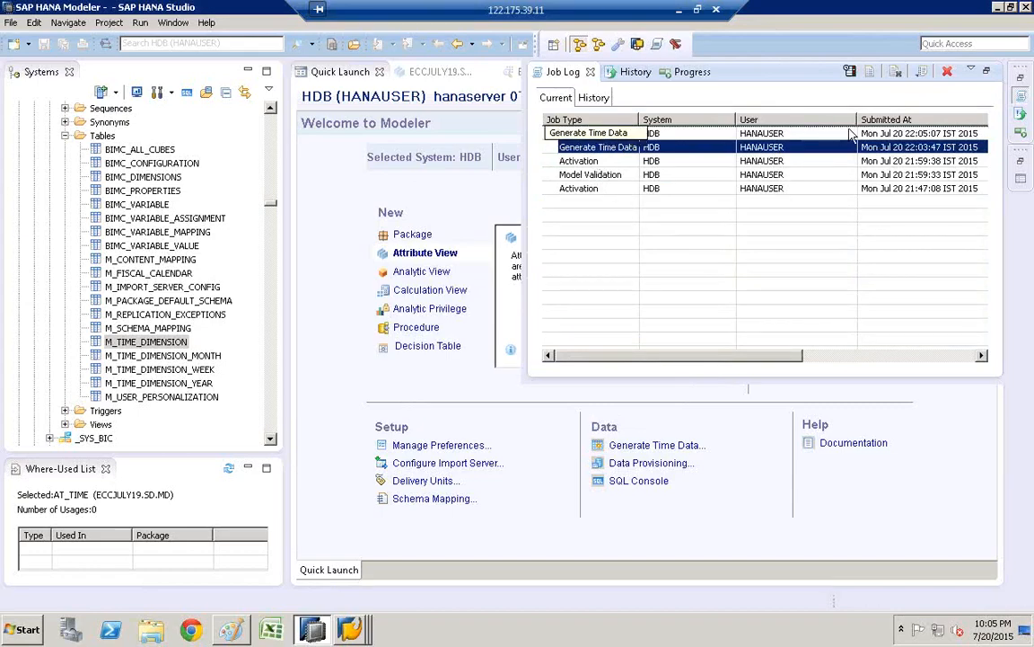
click(163, 342)
right_click(163, 342)
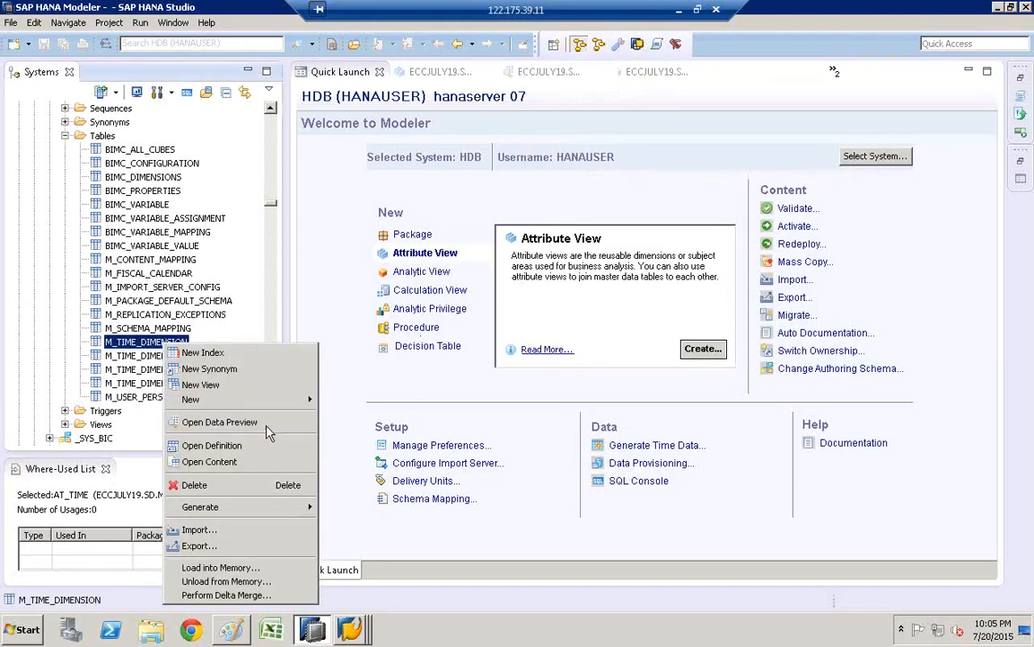
Preview M_TIME_DIMENSION to confirm rows now start Jan 1, 2014, then return to Quick Launch
click(219, 422)
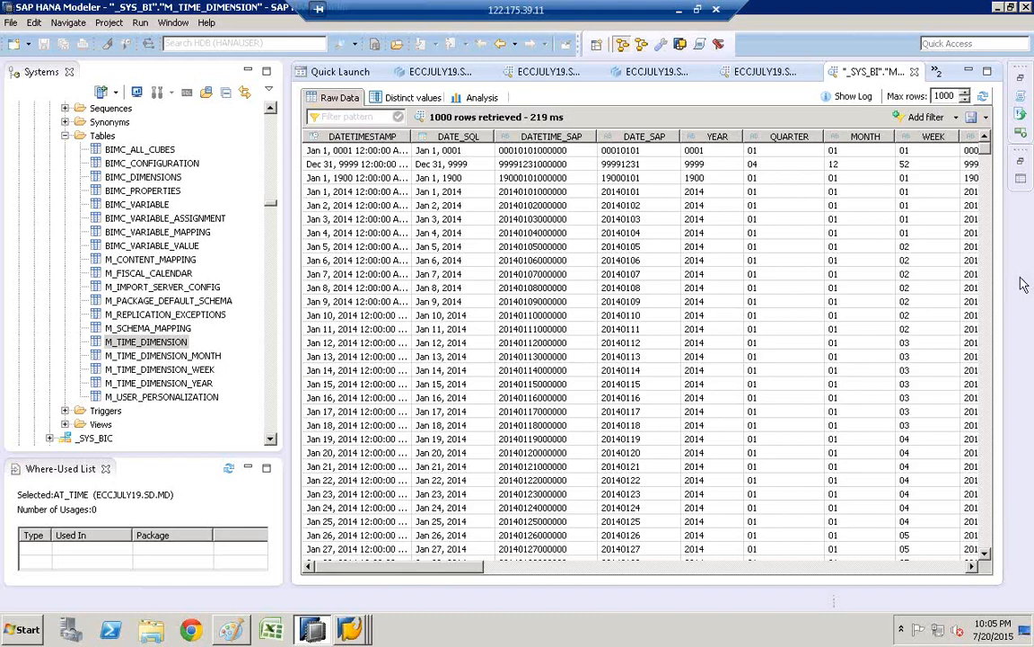
click(339, 74)
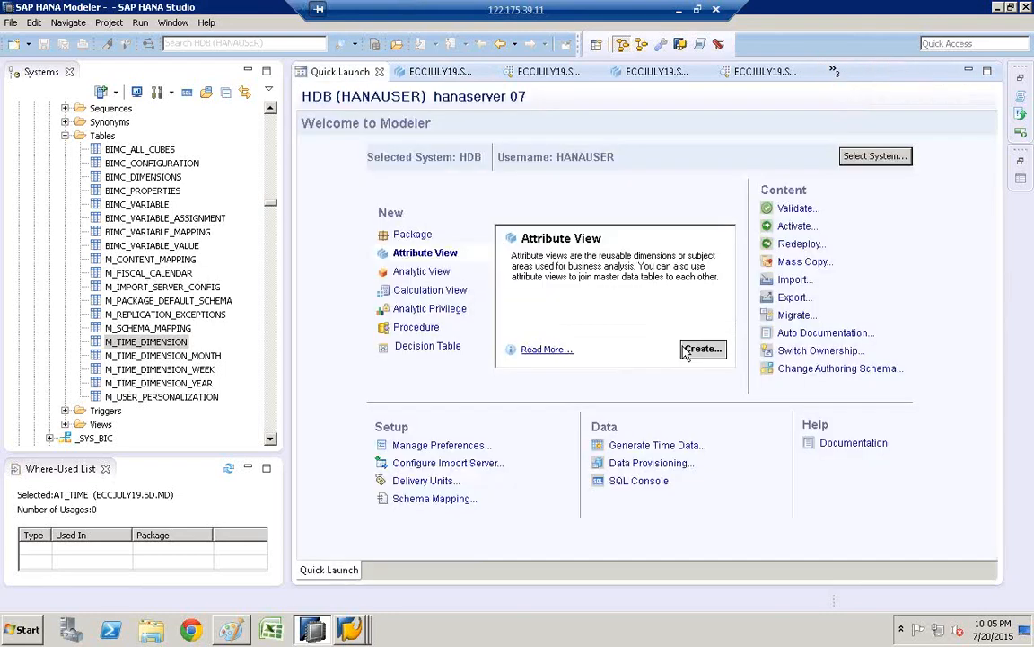